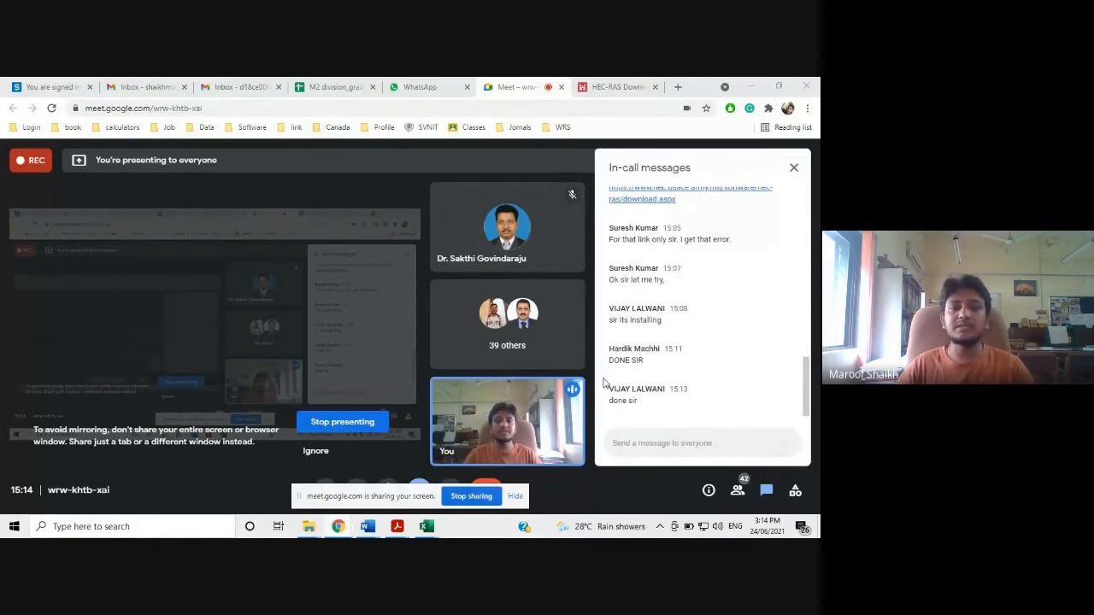
Minimize the browser and launch HEC-RAS 5.0.7 from the HEC program folder.
mouse_move(575, 410)
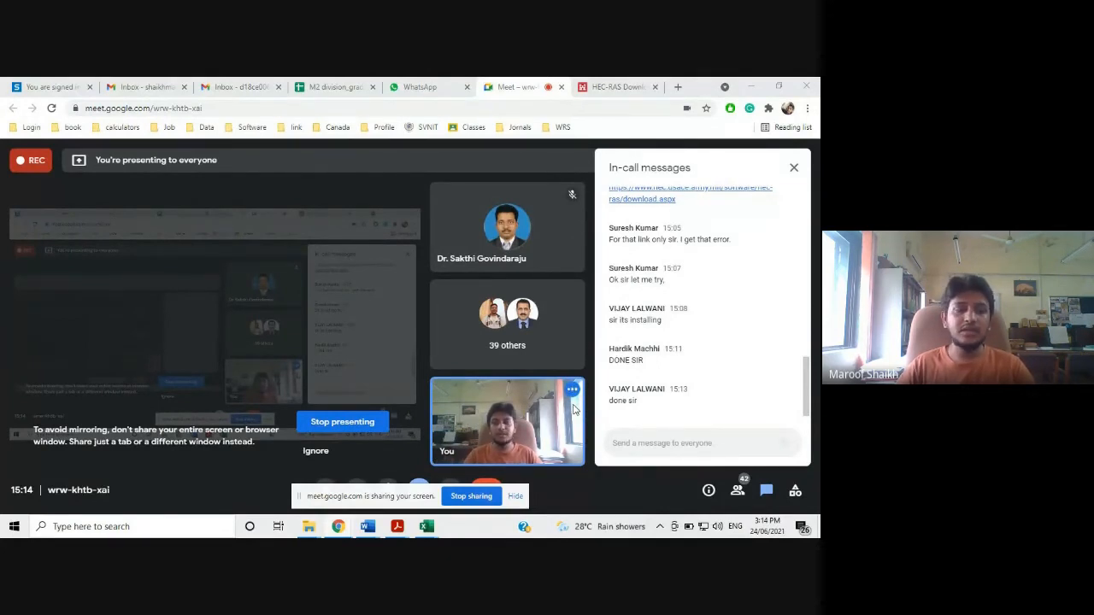
left_click(751, 87)
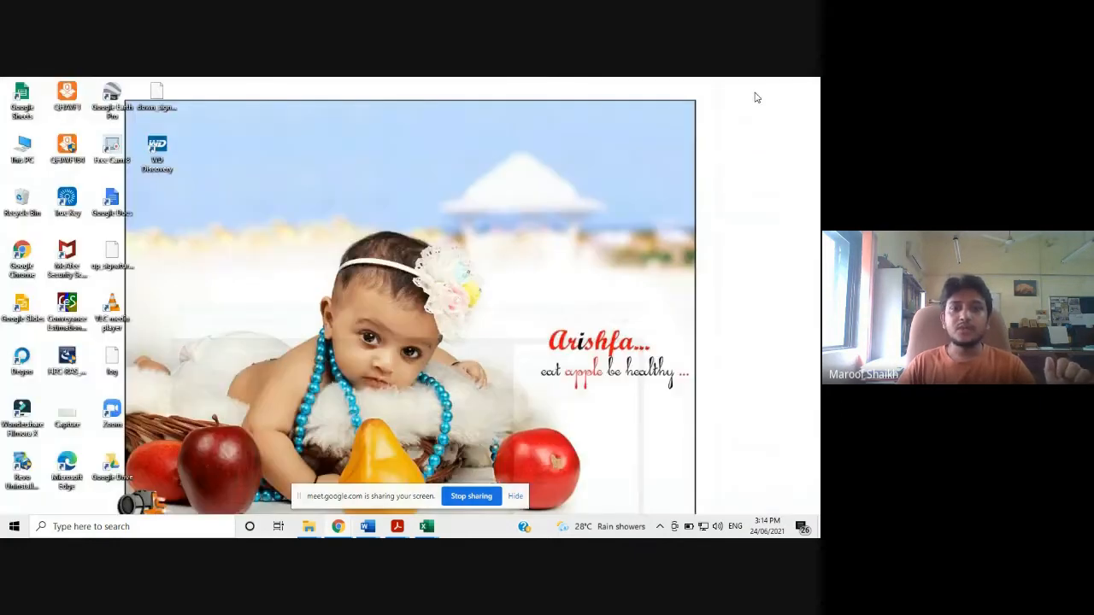
left_click(14, 528)
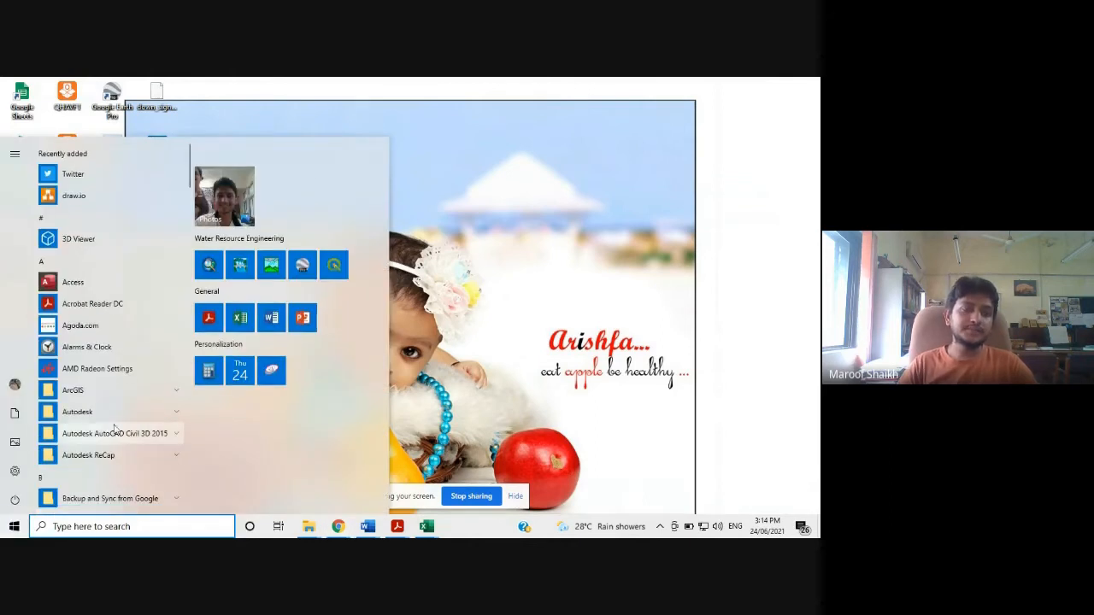
scroll(120, 404, "down", 10)
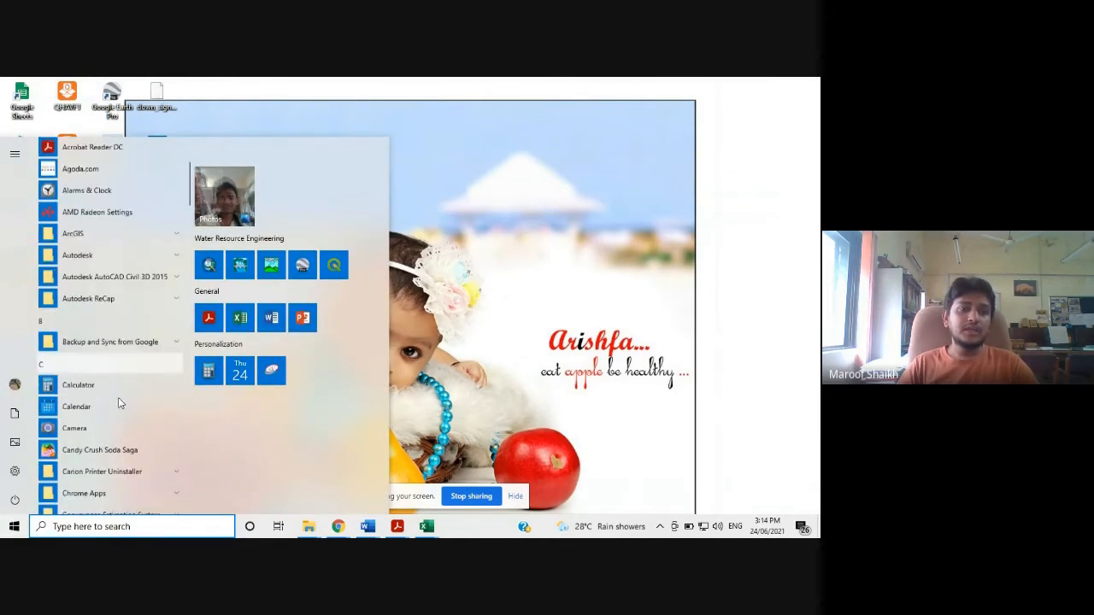
scroll(120, 403, "down", 3)
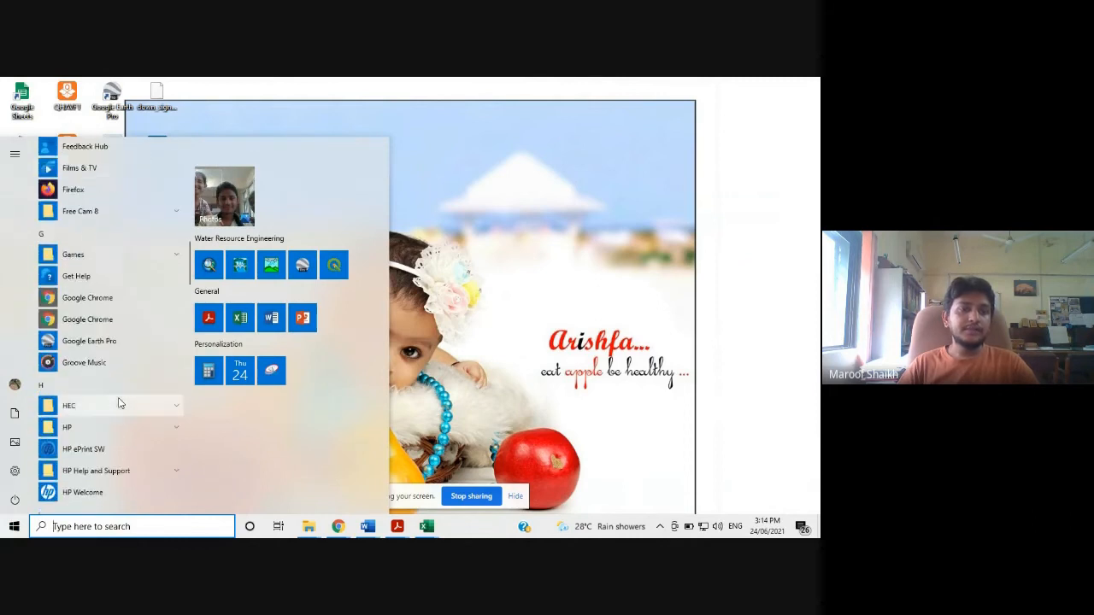
scroll(119, 403, "up", 3)
scroll(115, 393, "down", 6)
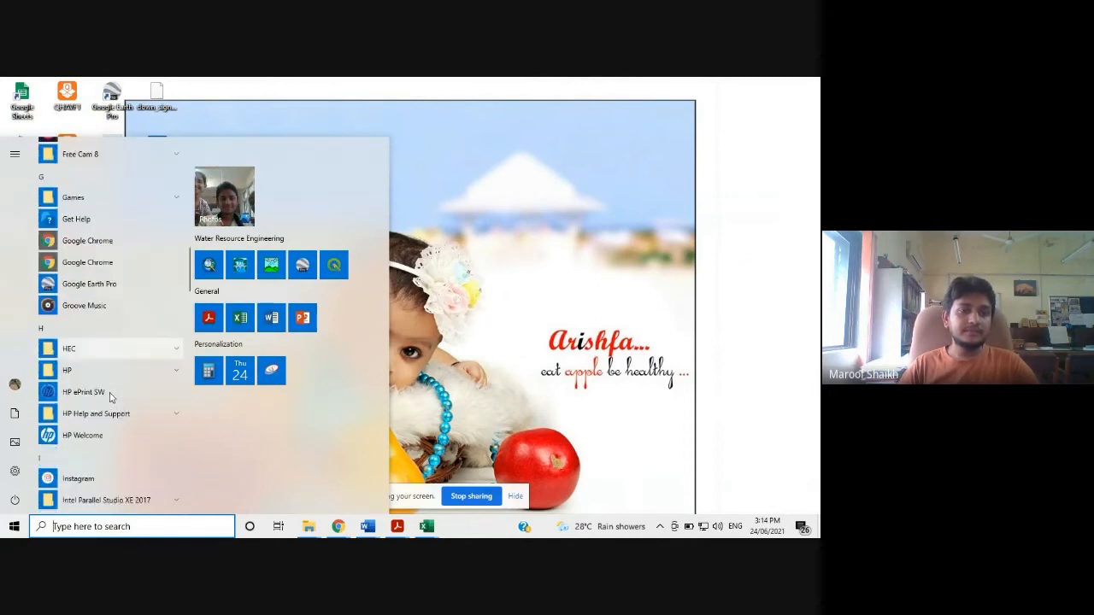
left_click(132, 295)
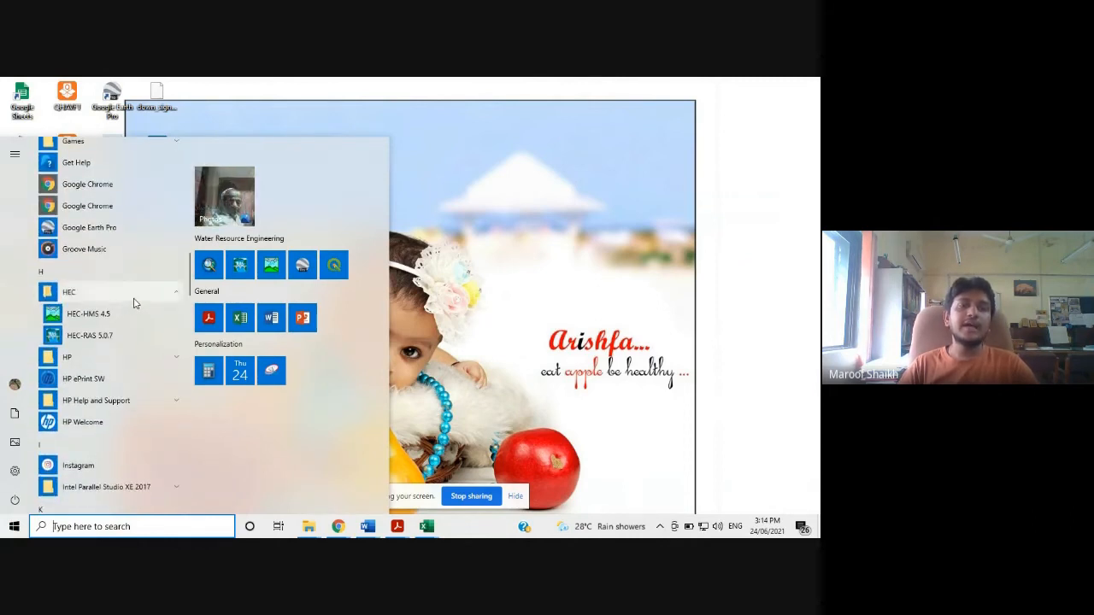
left_click(89, 336)
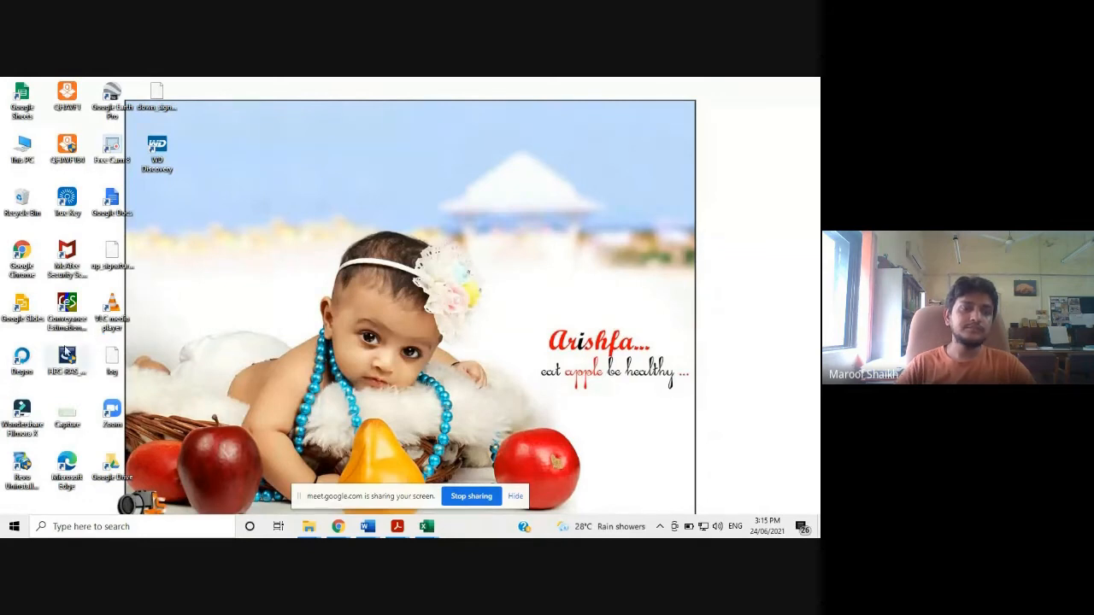
Move the HEC-RAS main window slightly up and to the left on the desktop.
left_click(14, 528)
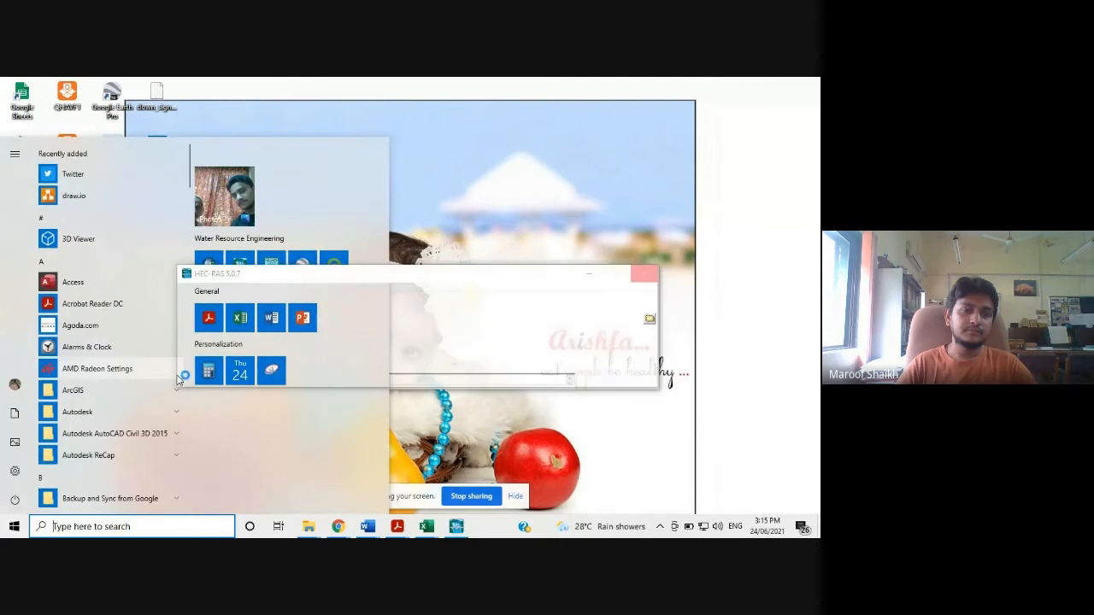
left_click(586, 152)
left_click_drag(451, 277, 441, 260)
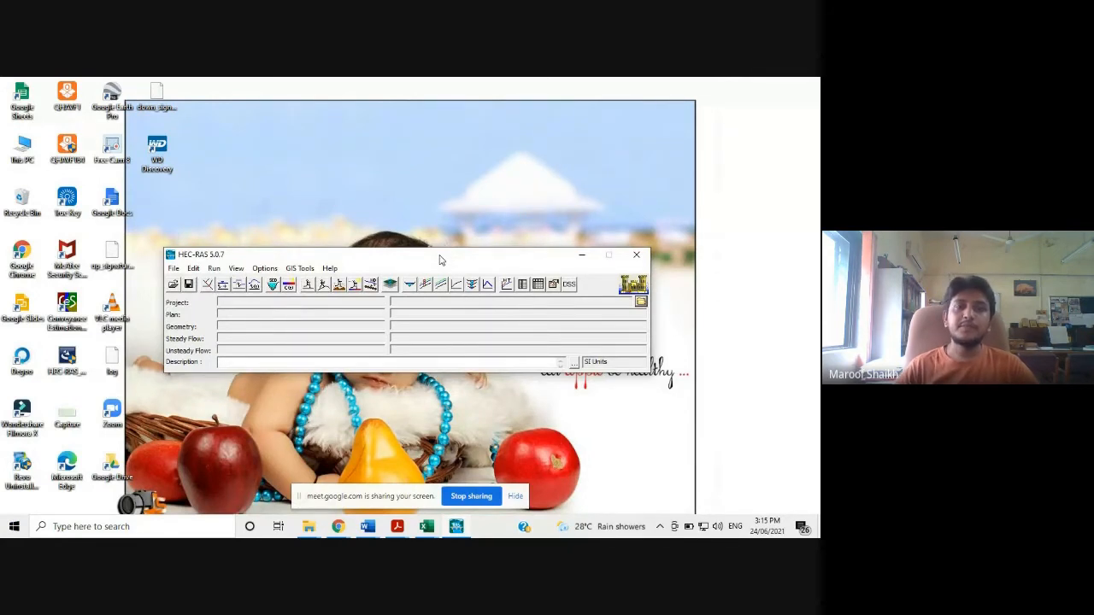
left_click_drag(441, 259, 428, 247)
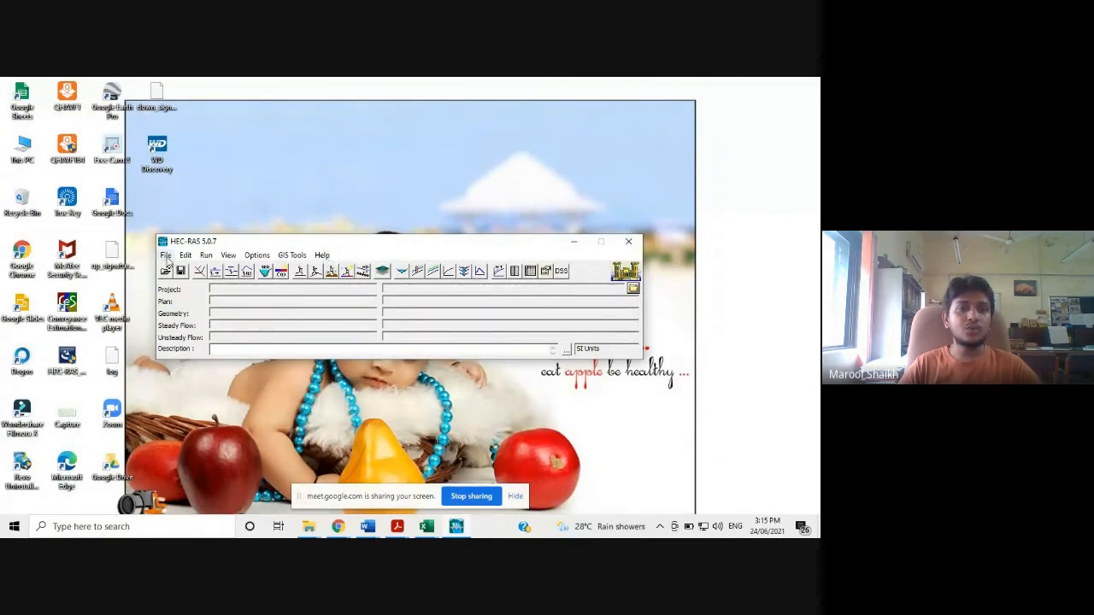
Start a new project and choose the STTP folder inside 4 Ph.D on drive F as its location.
left_click(166, 256)
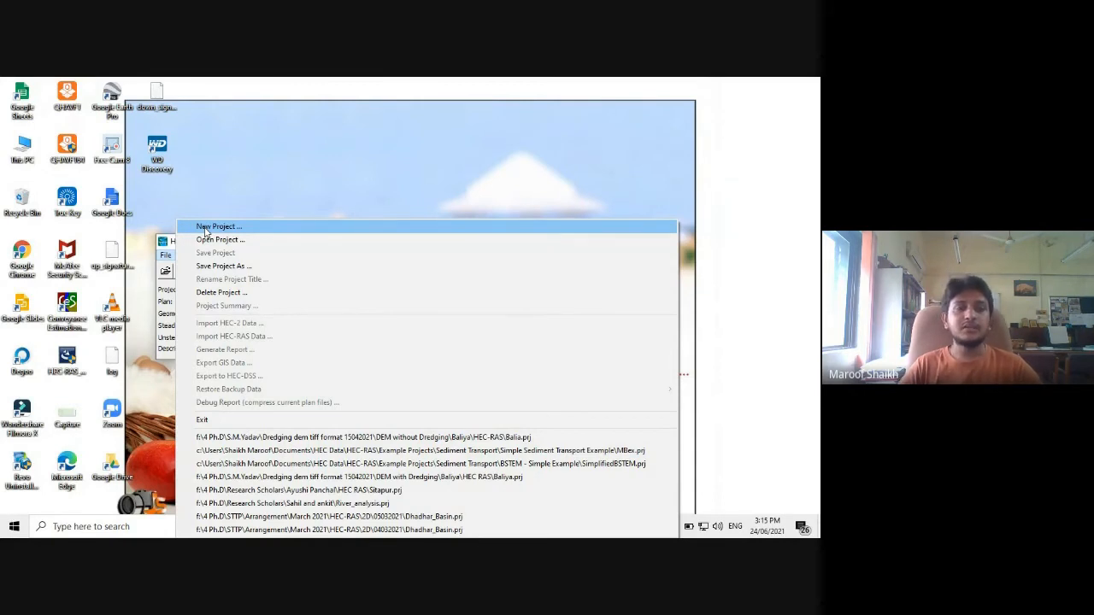
left_click(166, 257)
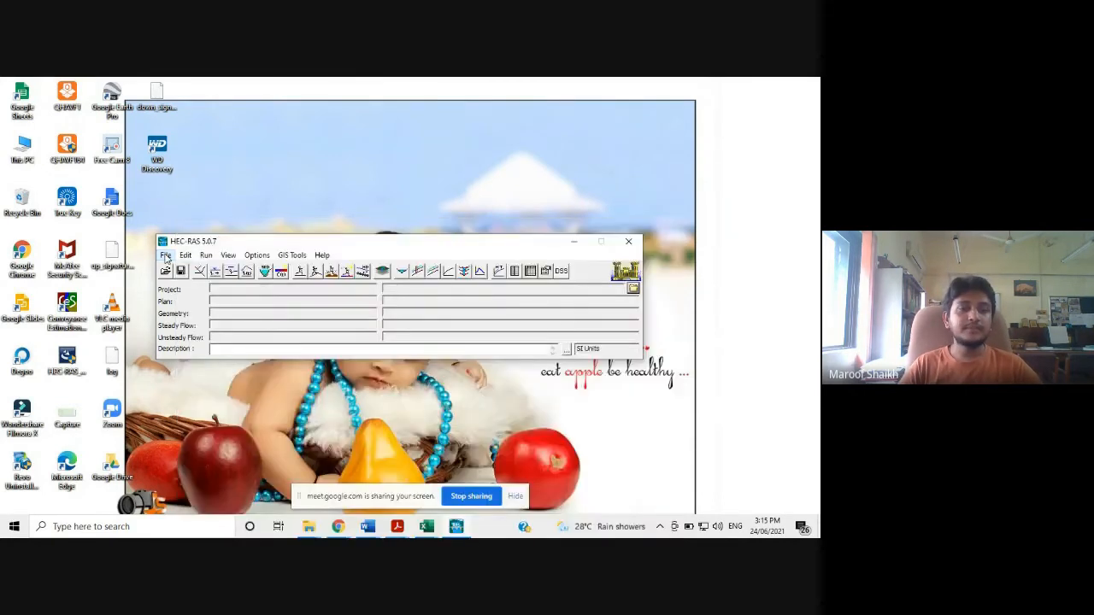
left_click(166, 257)
left_click(197, 226)
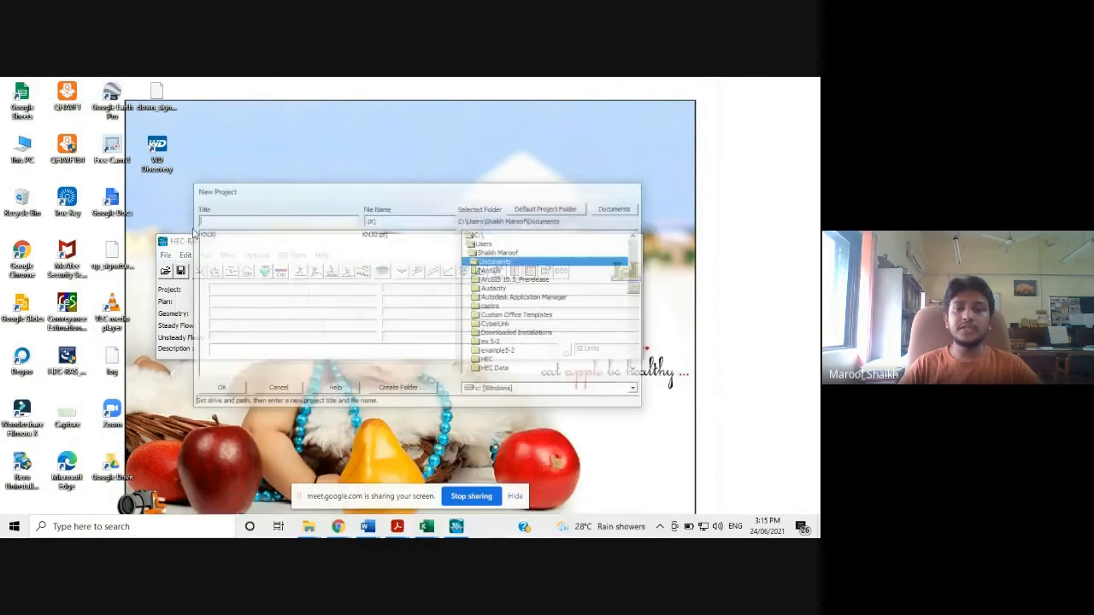
left_click(637, 392)
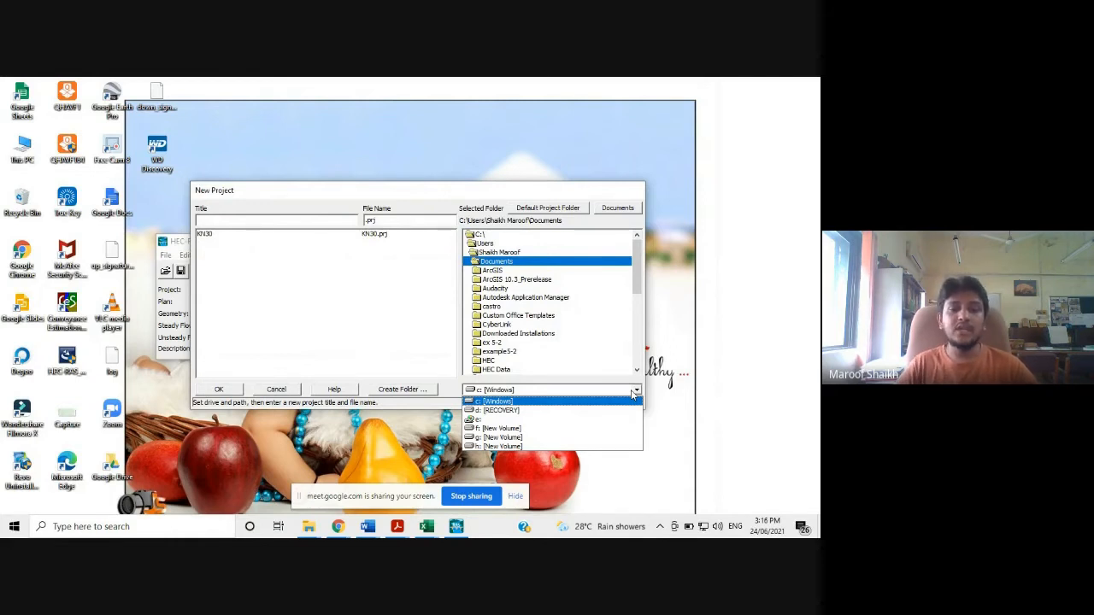
left_click(535, 436)
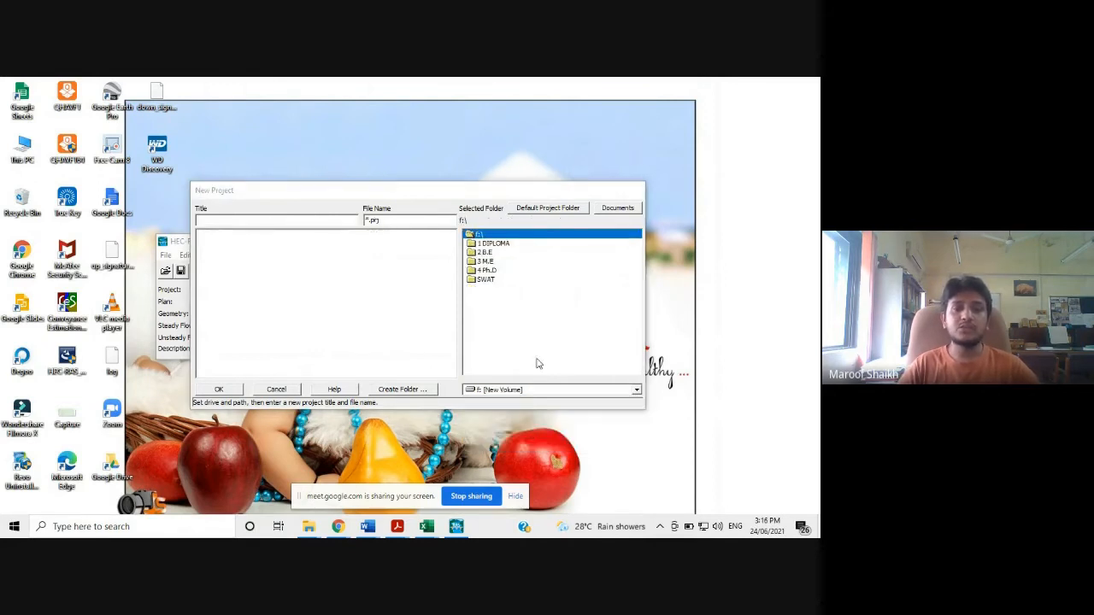
double_click(487, 270)
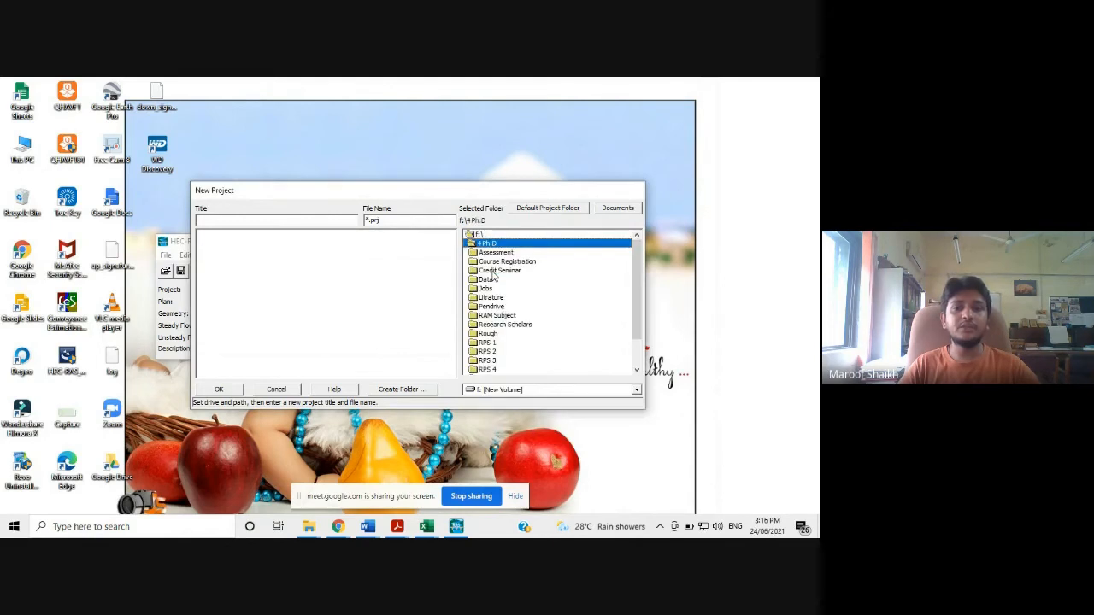
scroll(513, 335, "down", 2)
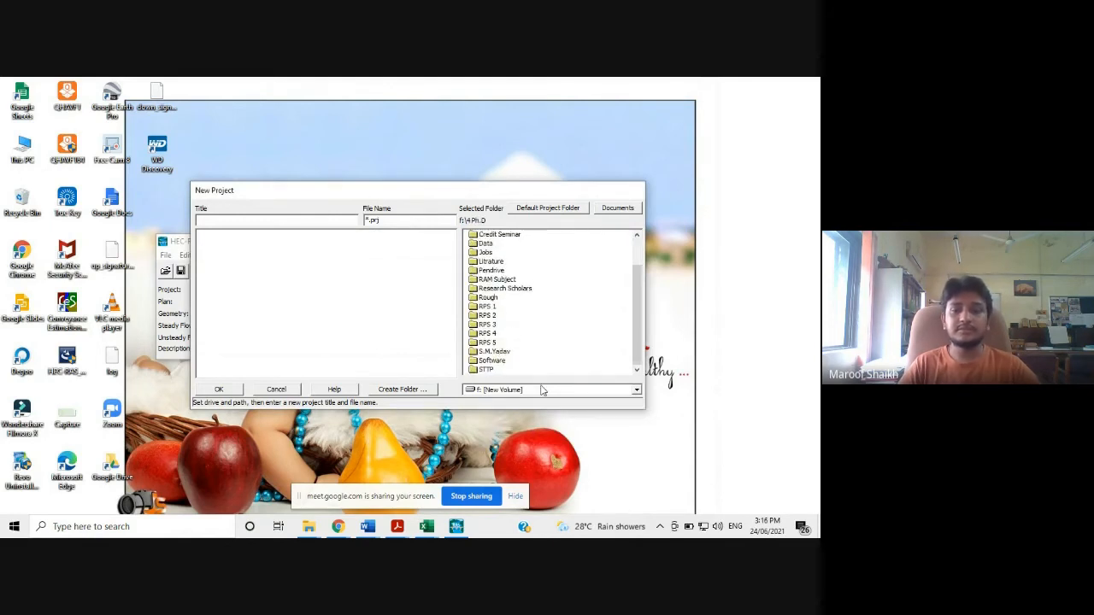
double_click(483, 370)
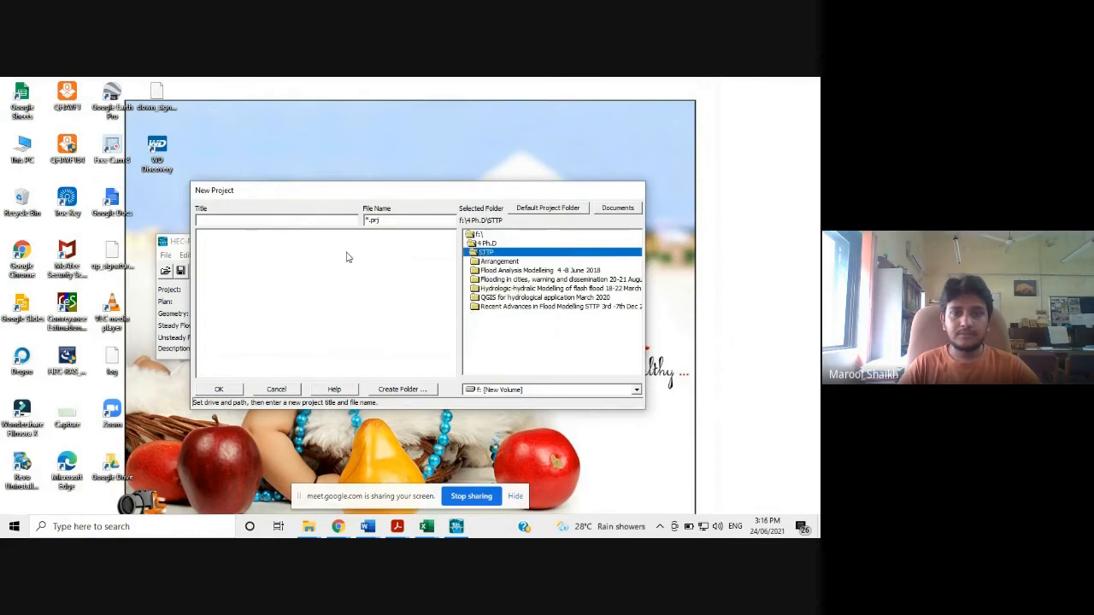
Create a subfolder named BVM under STTP and create the project there with the title 1D.
left_click(414, 391)
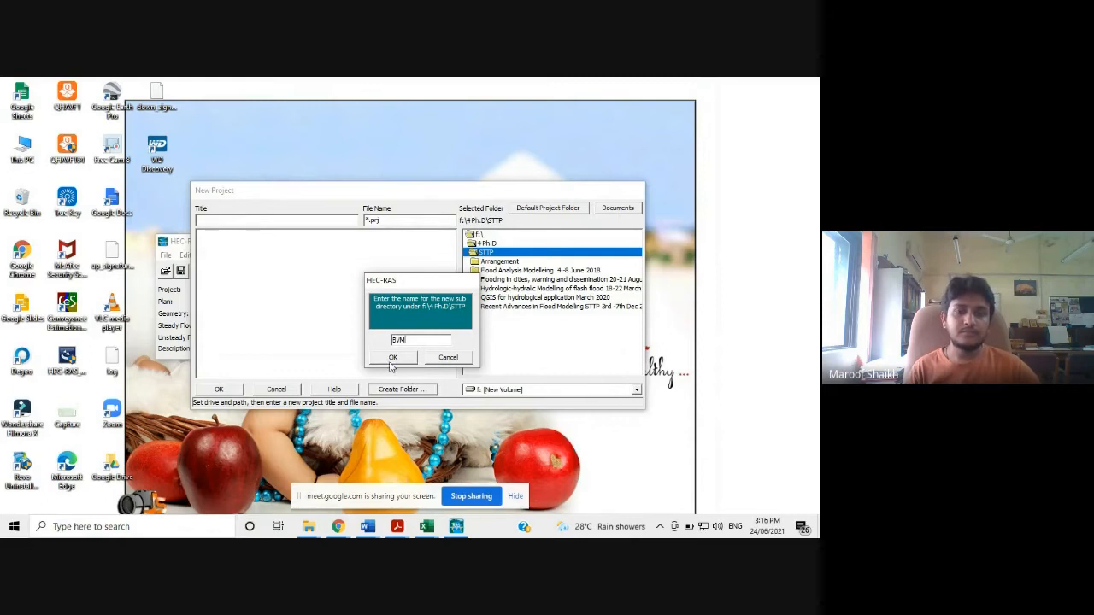
left_click(392, 358)
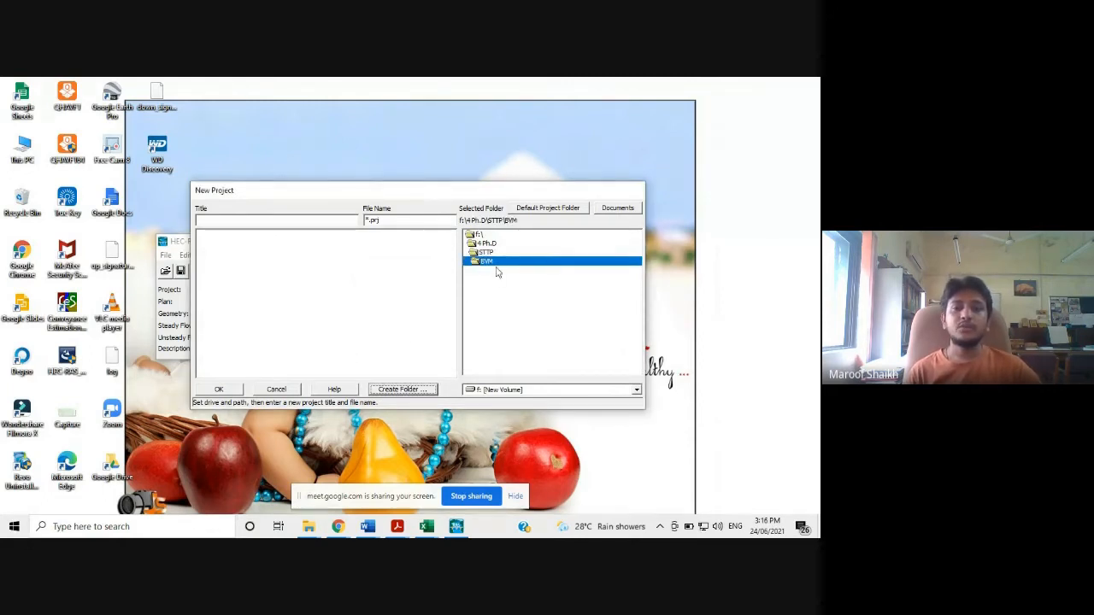
left_click(215, 221)
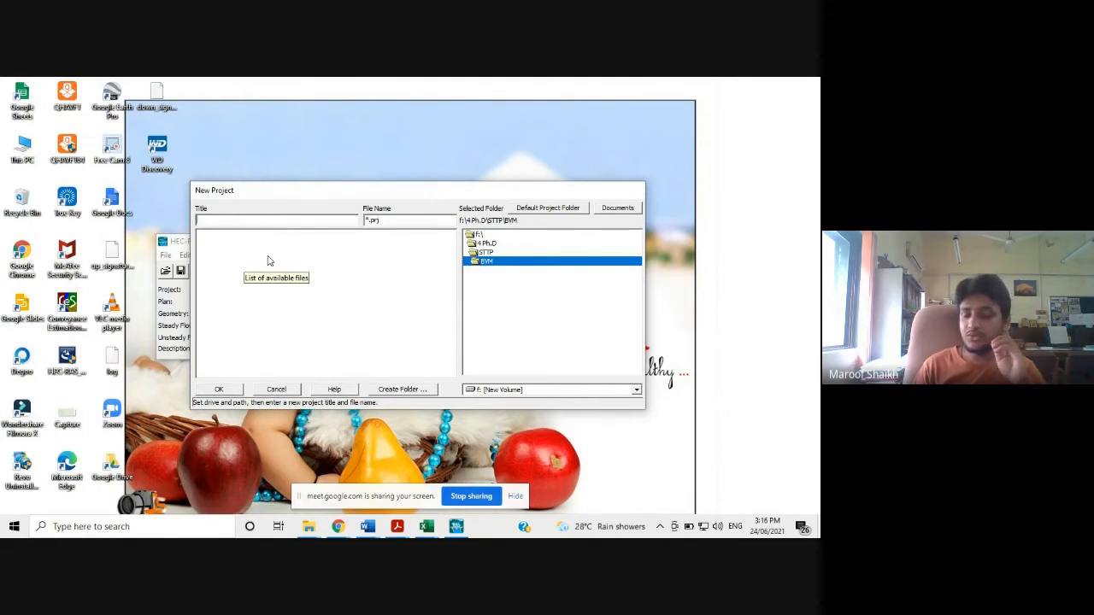
type("1")
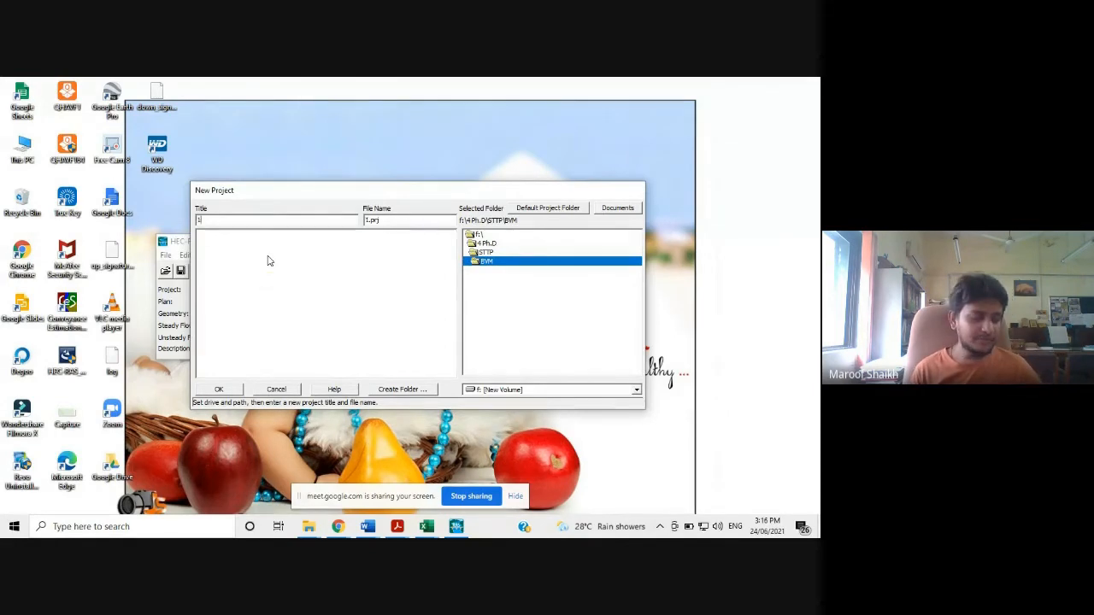
type("D")
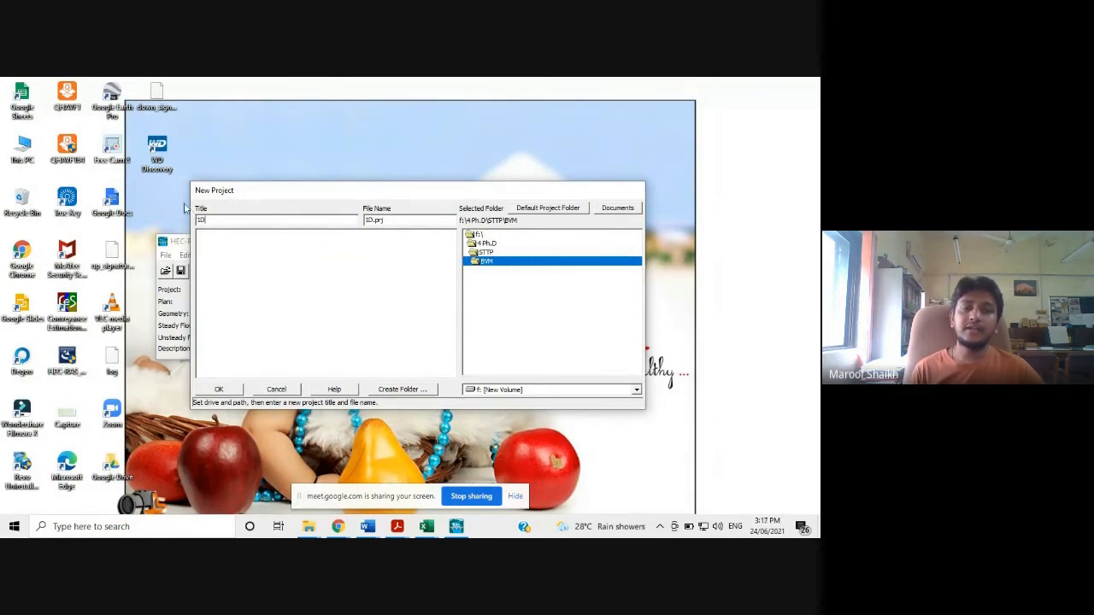
left_click(227, 390)
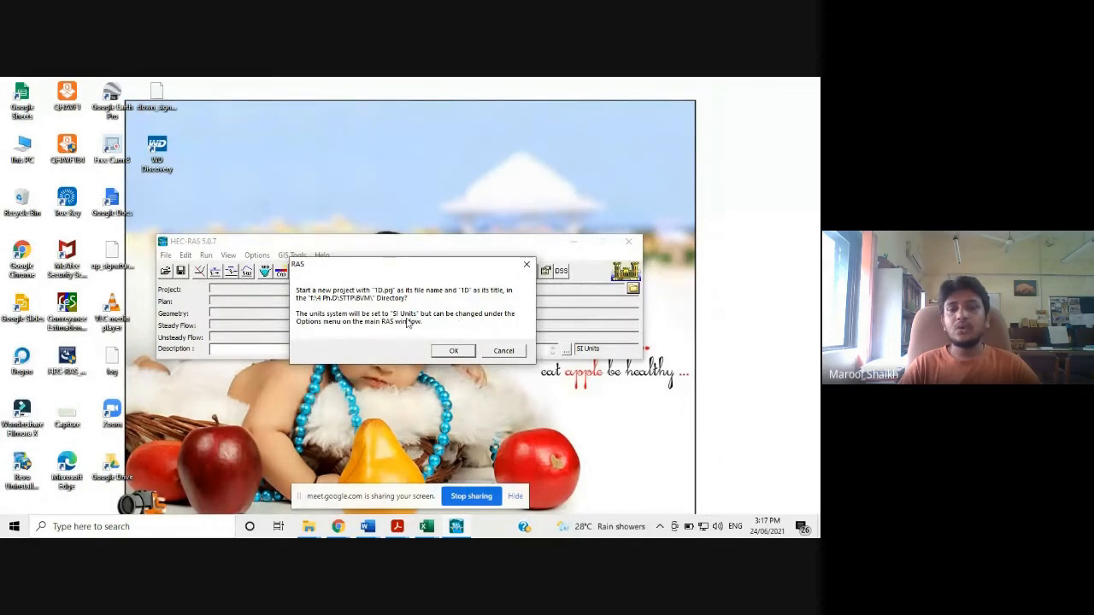
left_click(454, 351)
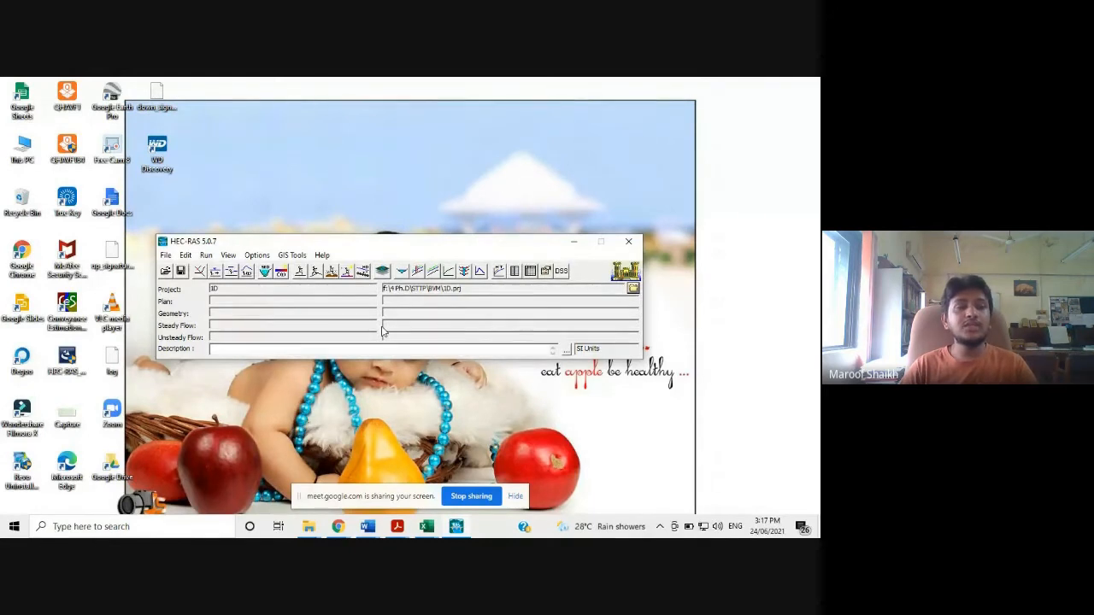
Set the project's unit system to System International (Metric System), without making it the default for new projects.
left_click(258, 255)
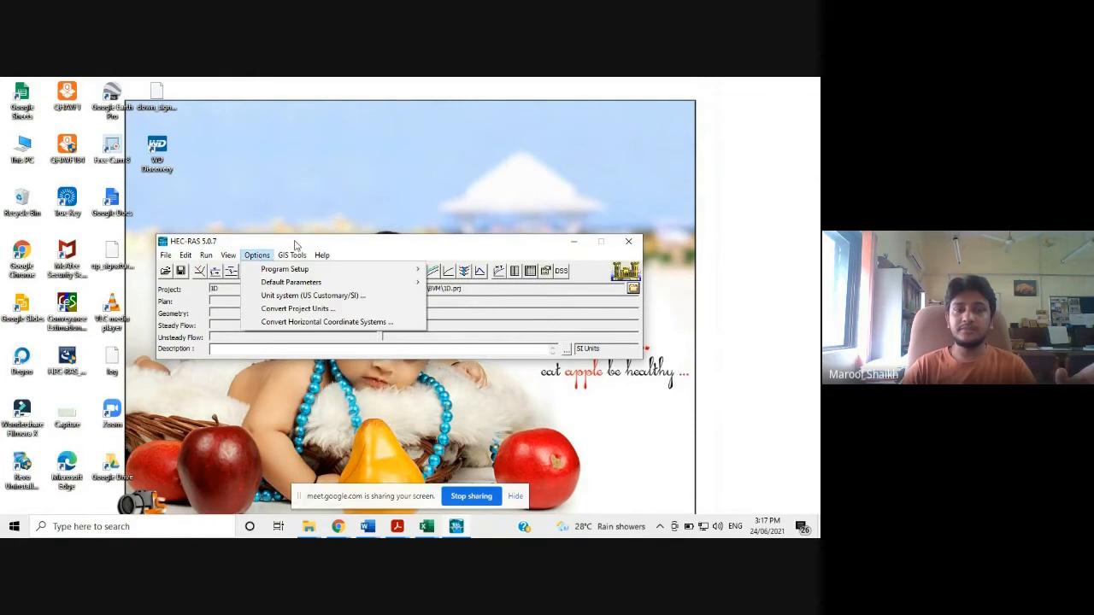
left_click(297, 245)
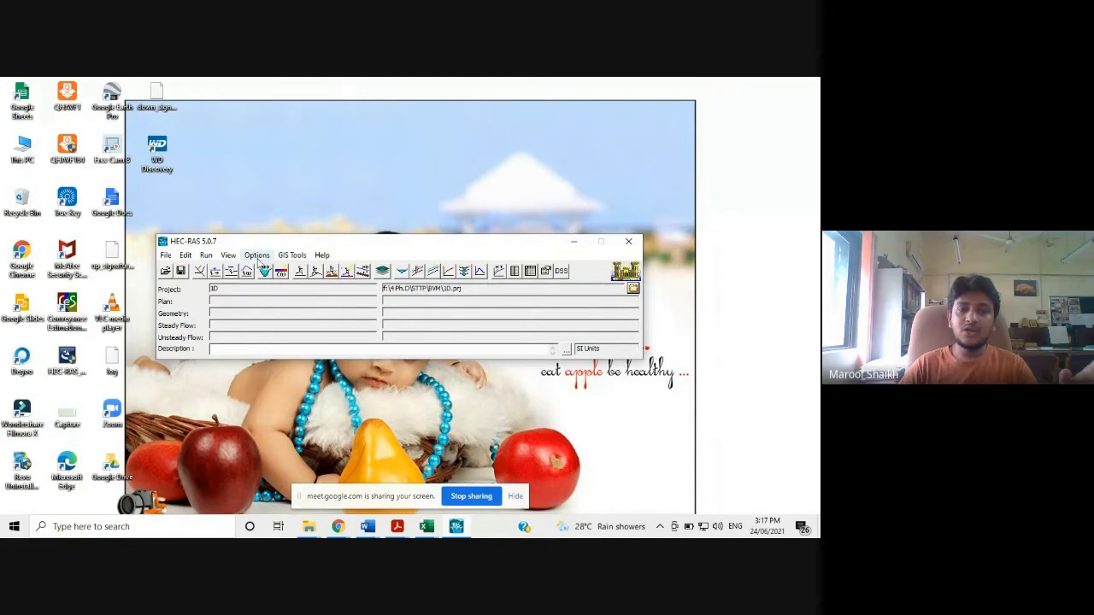
left_click(257, 256)
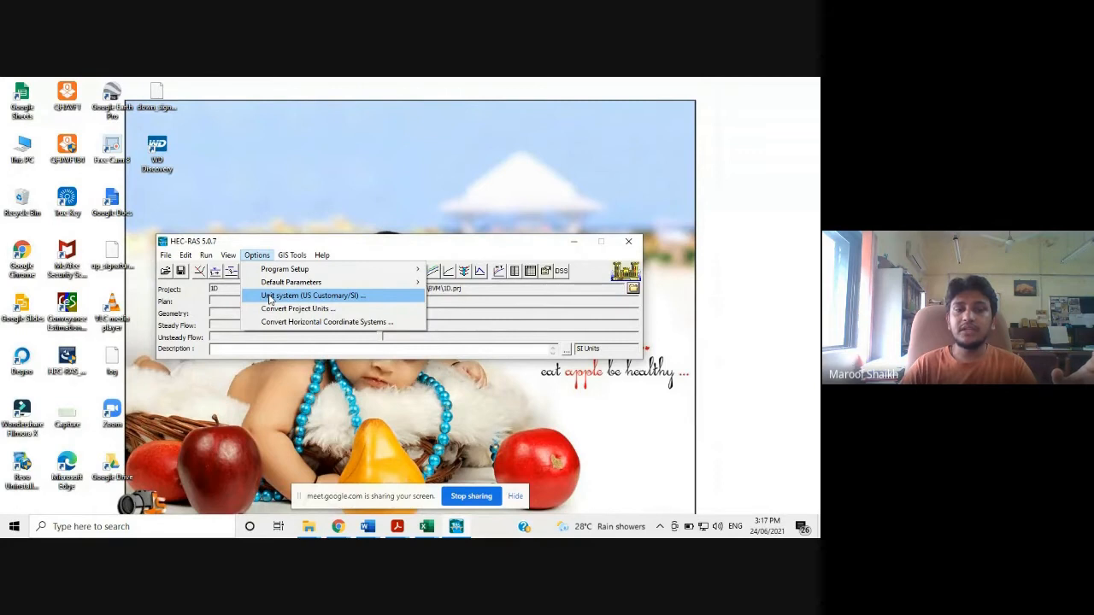
left_click(270, 296)
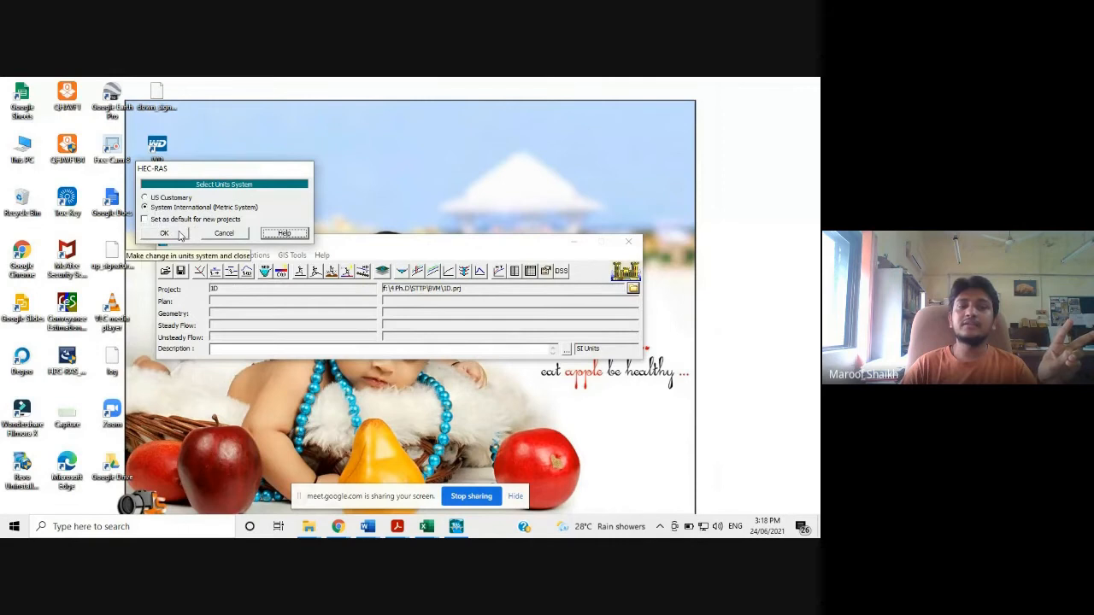
left_click(164, 234)
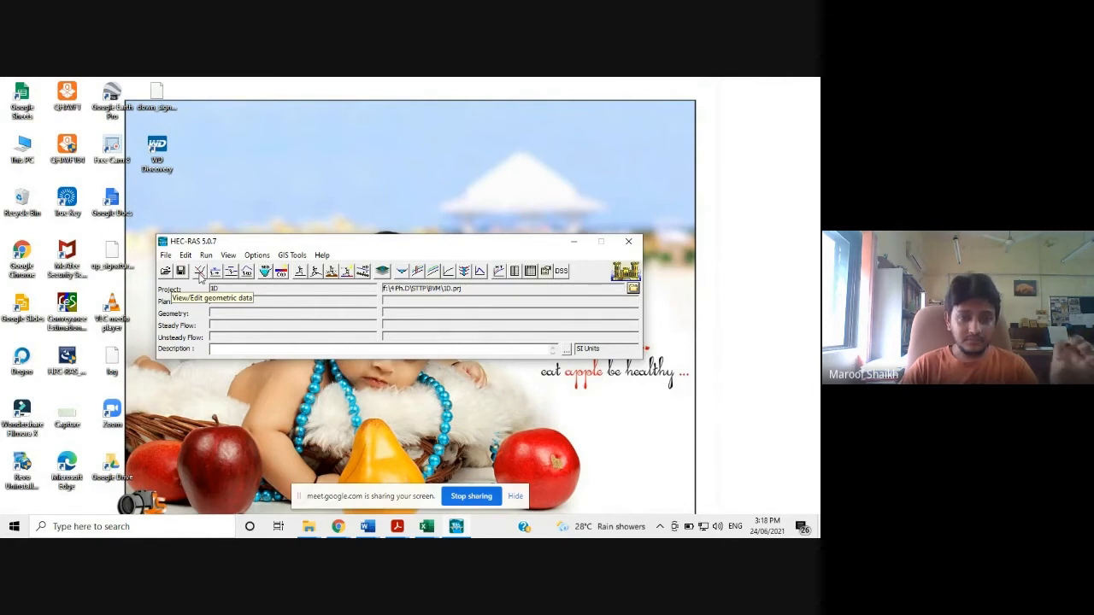
Open the geometric data editor for the 1D project and maximize its window.
left_click(199, 274)
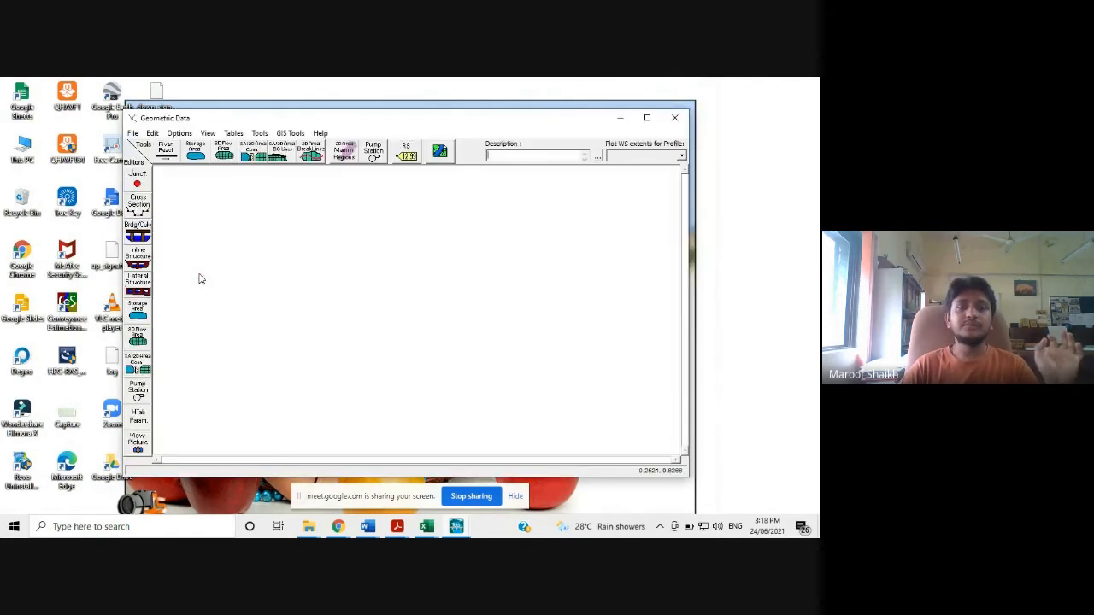
left_click(675, 118)
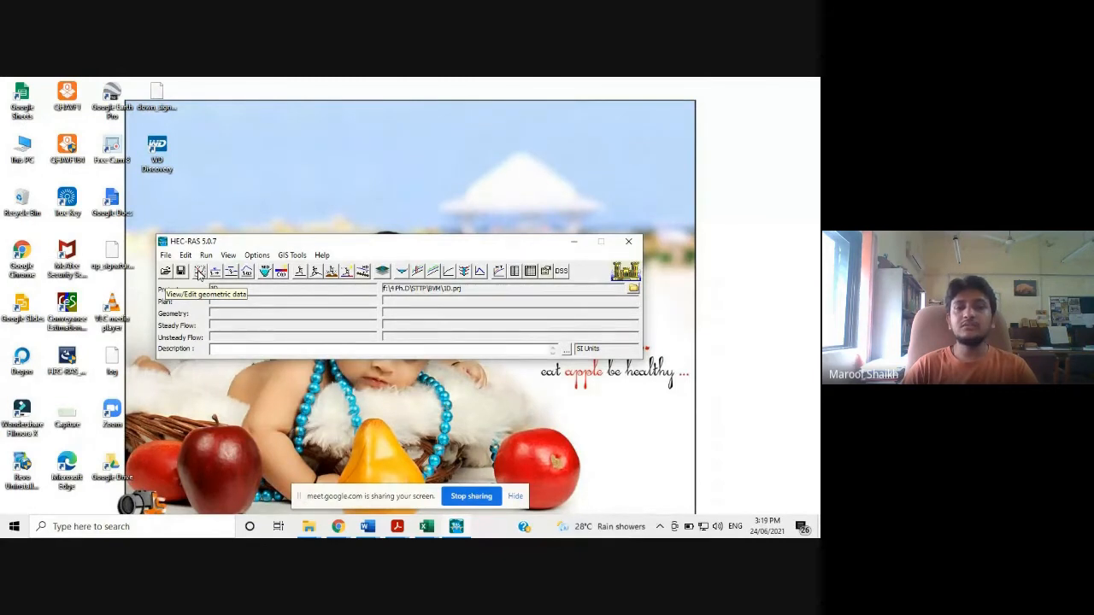
left_click(199, 272)
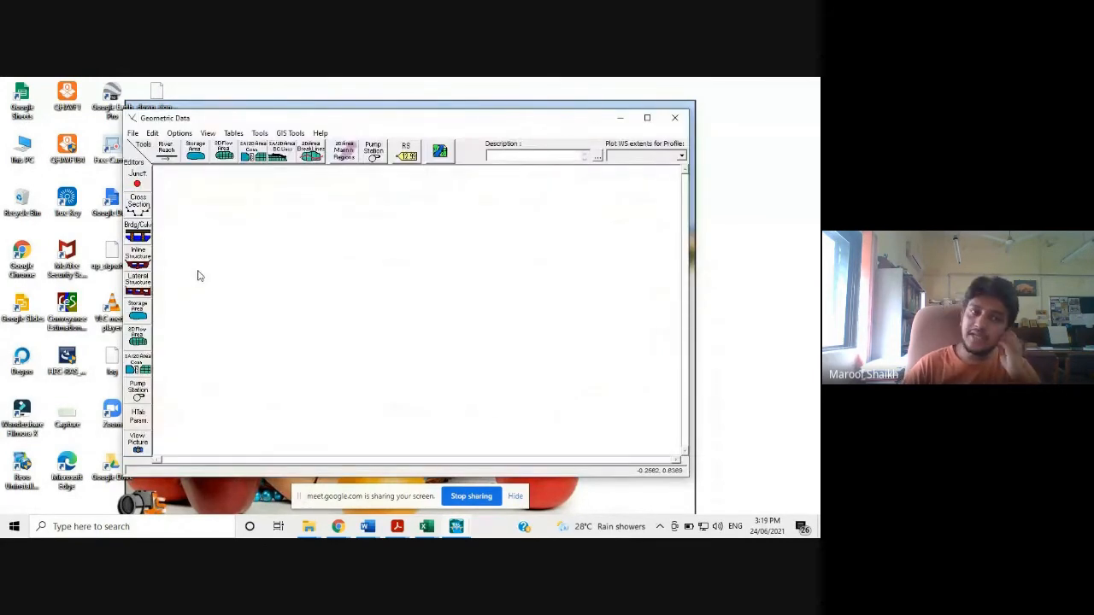
left_click(647, 117)
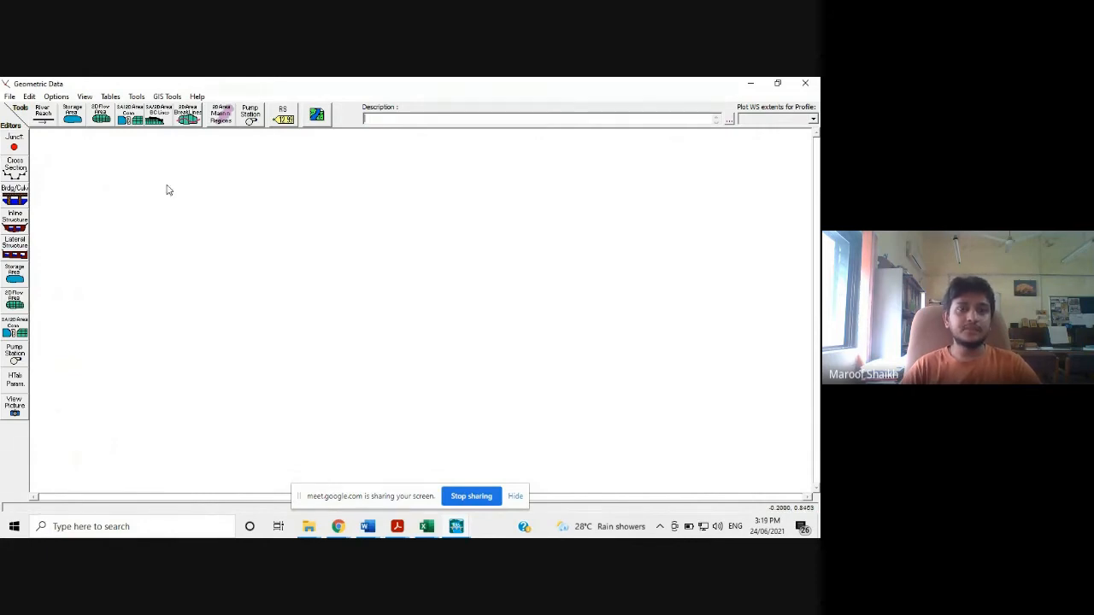
left_click(41, 118)
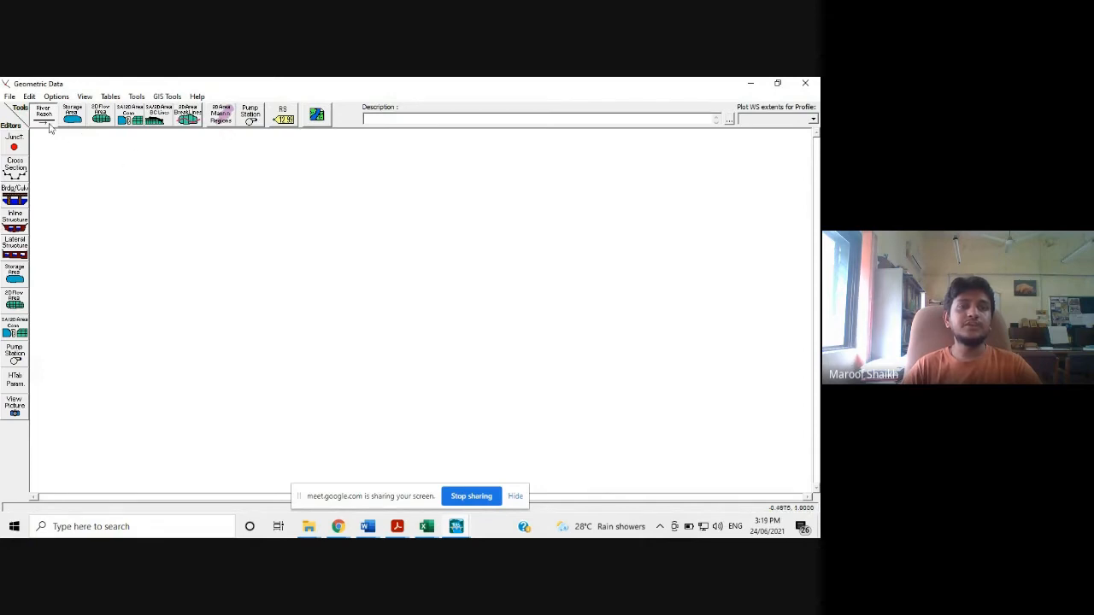
left_click(202, 176)
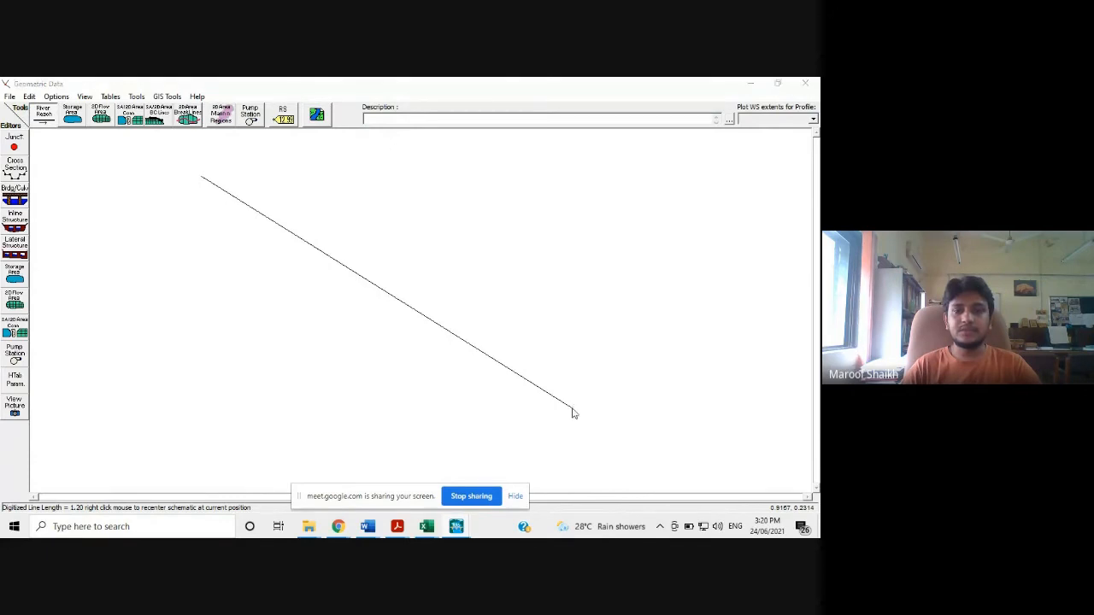
double_click(572, 407)
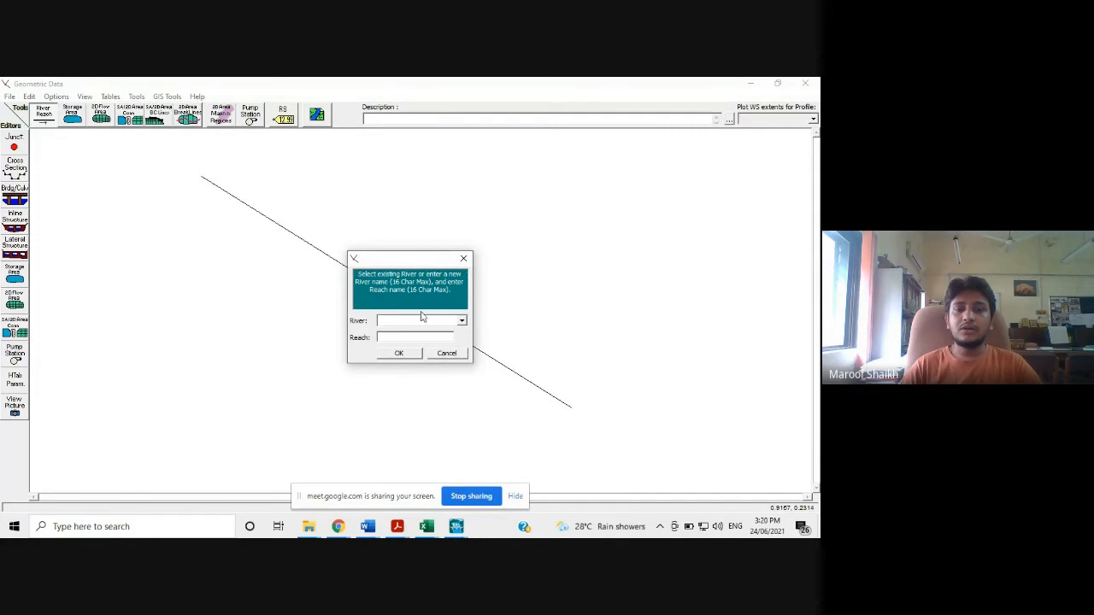
left_click_drag(405, 261, 383, 261)
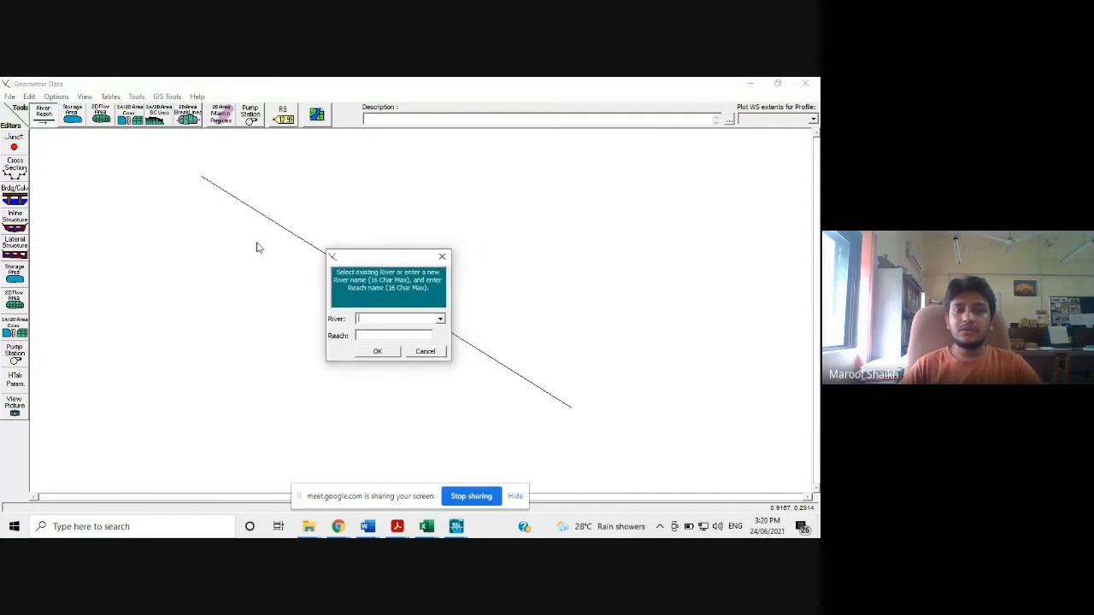
left_click(420, 355)
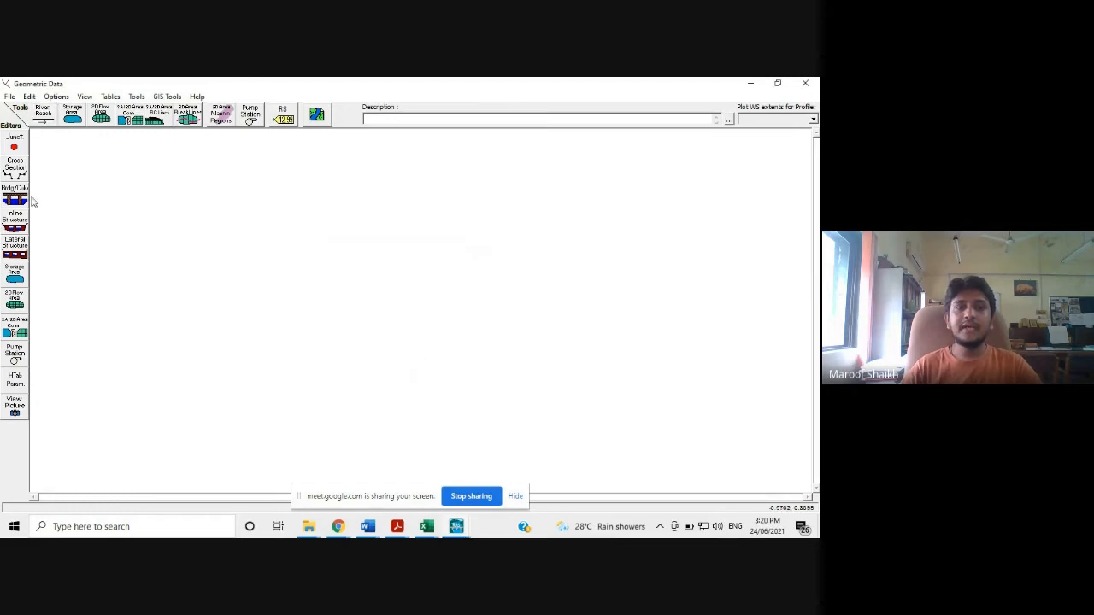
Draw a straight river reach diagonally down across the schematic from upper left to lower right, naming the river Tapi and the reach downstream.
left_click(43, 119)
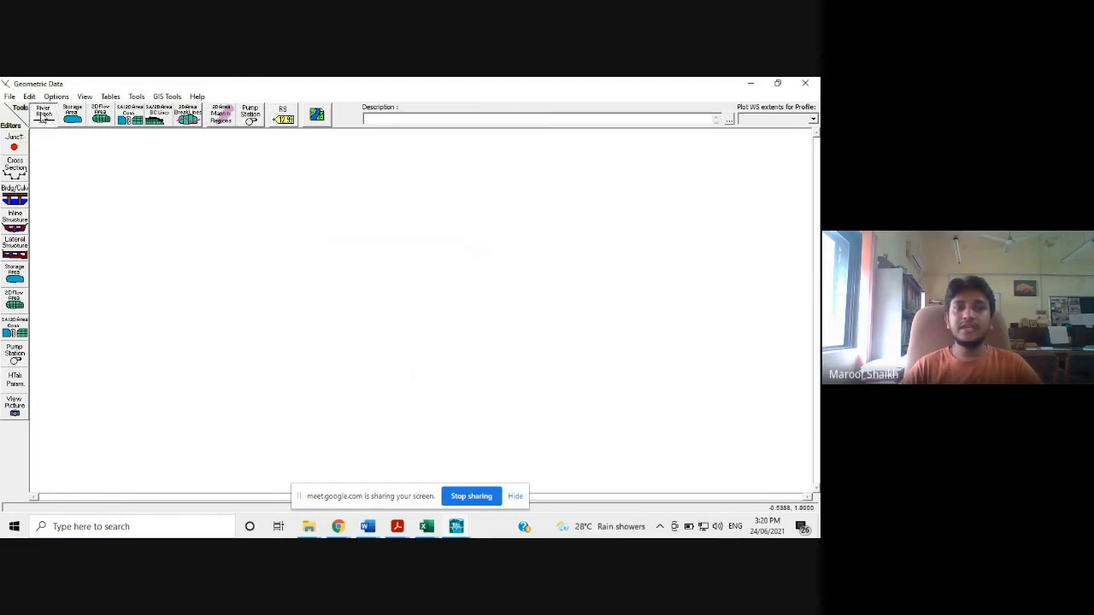
left_click(203, 174)
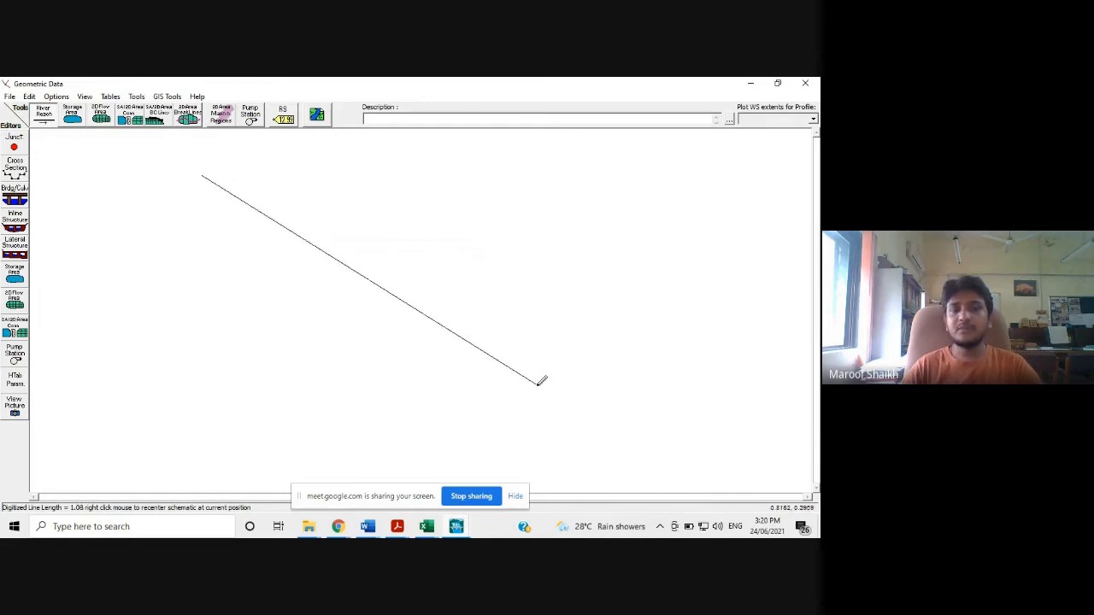
double_click(583, 414)
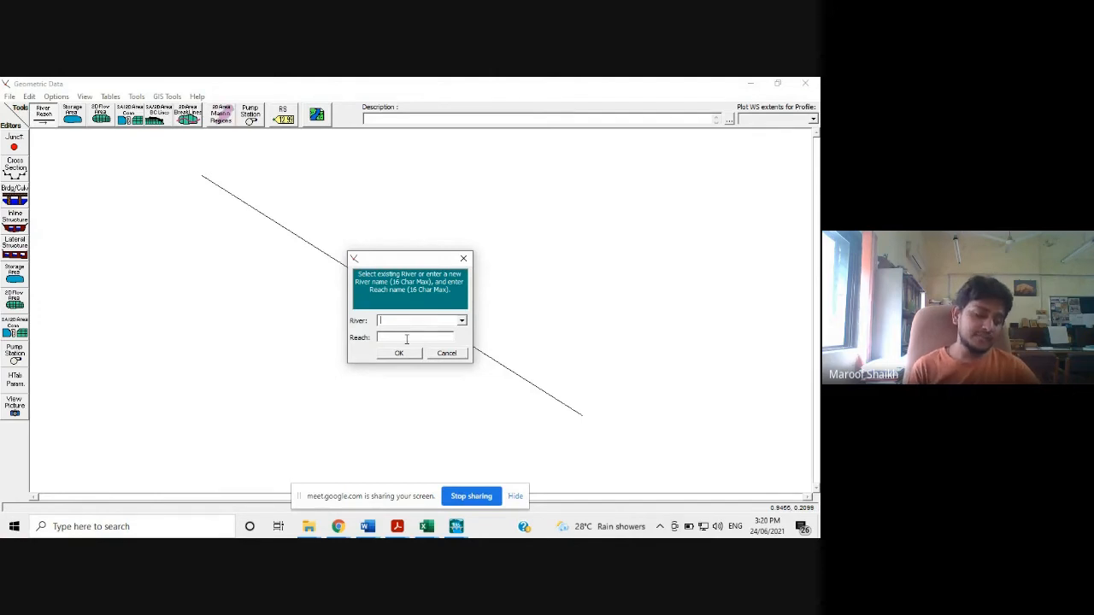
type("ao")
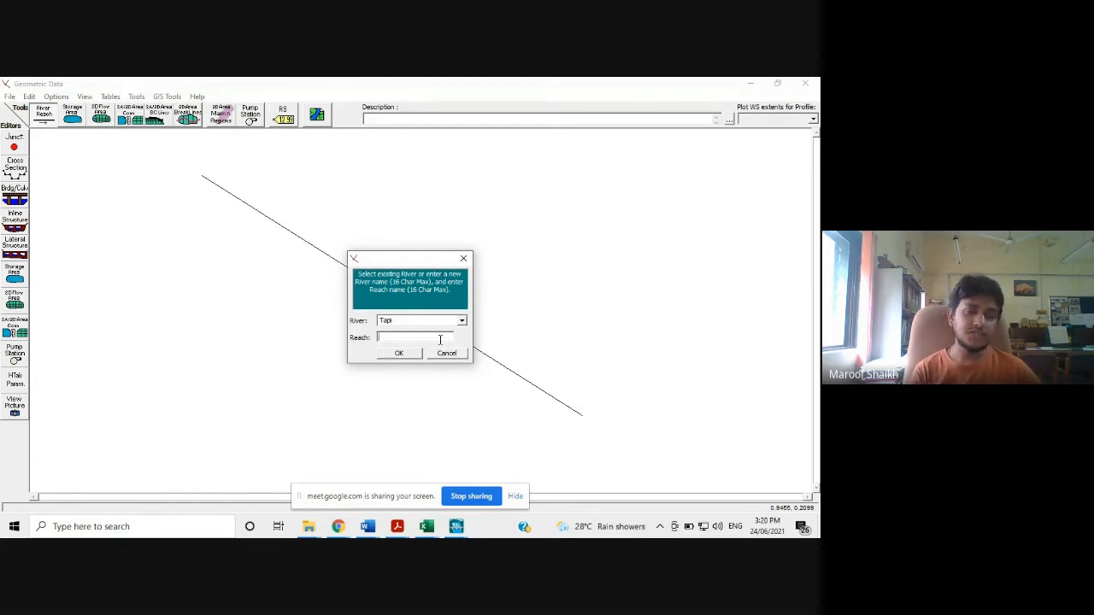
type("r")
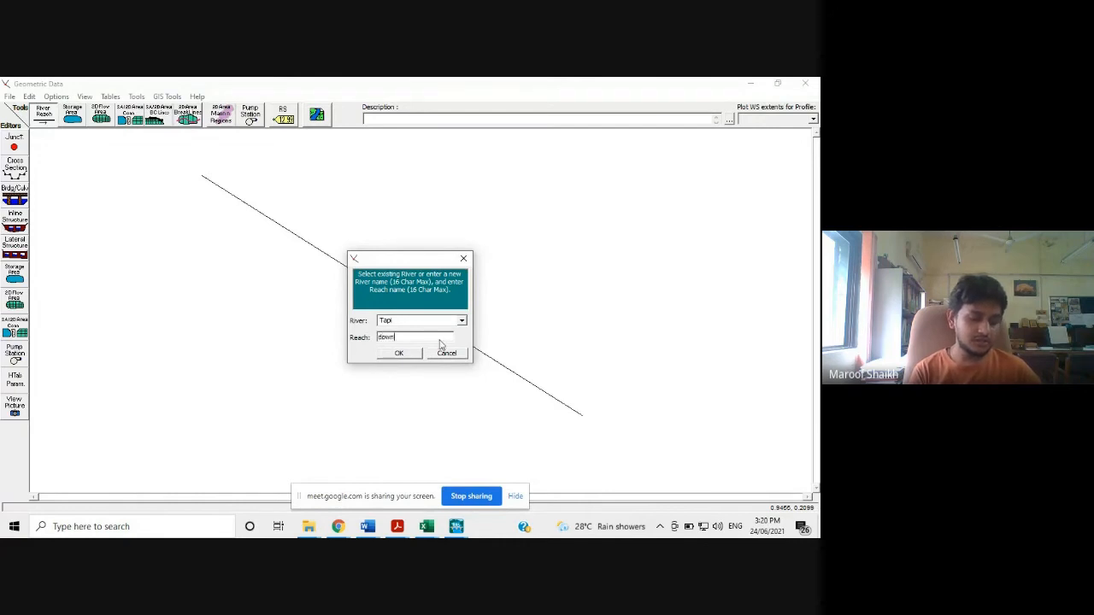
type("ownstream")
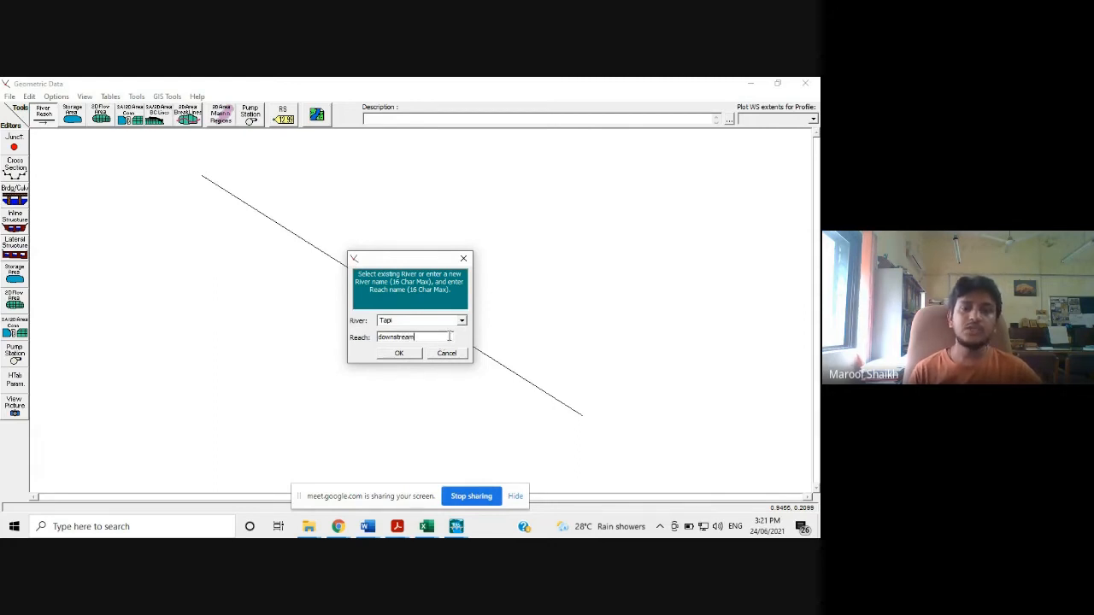
left_click(400, 353)
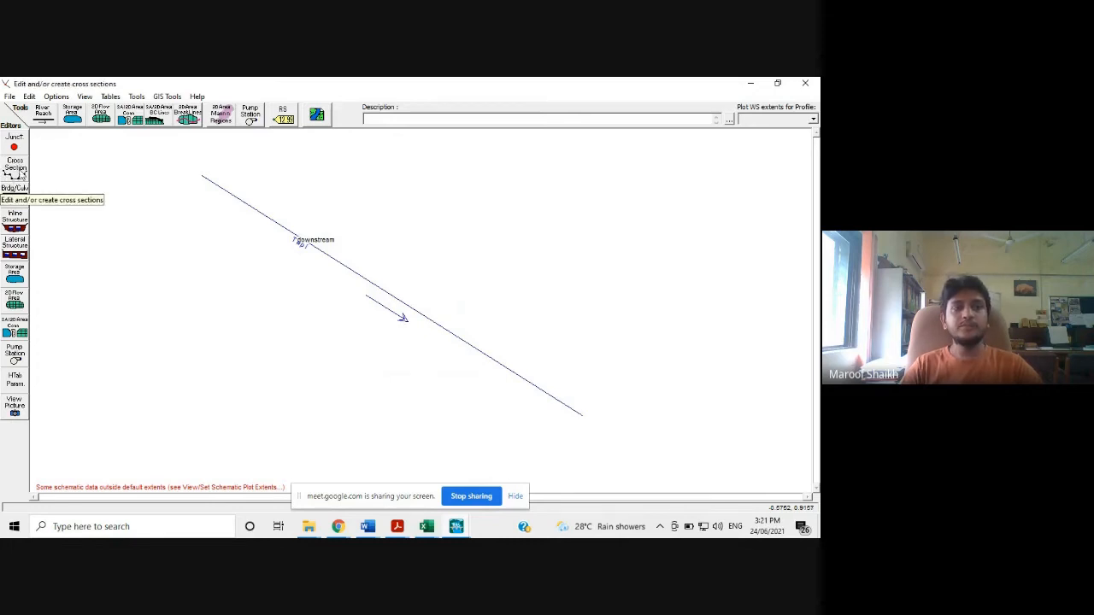
Open the cross section data editor for the Tapi river's downstream reach and maximize its window.
left_click(12, 173)
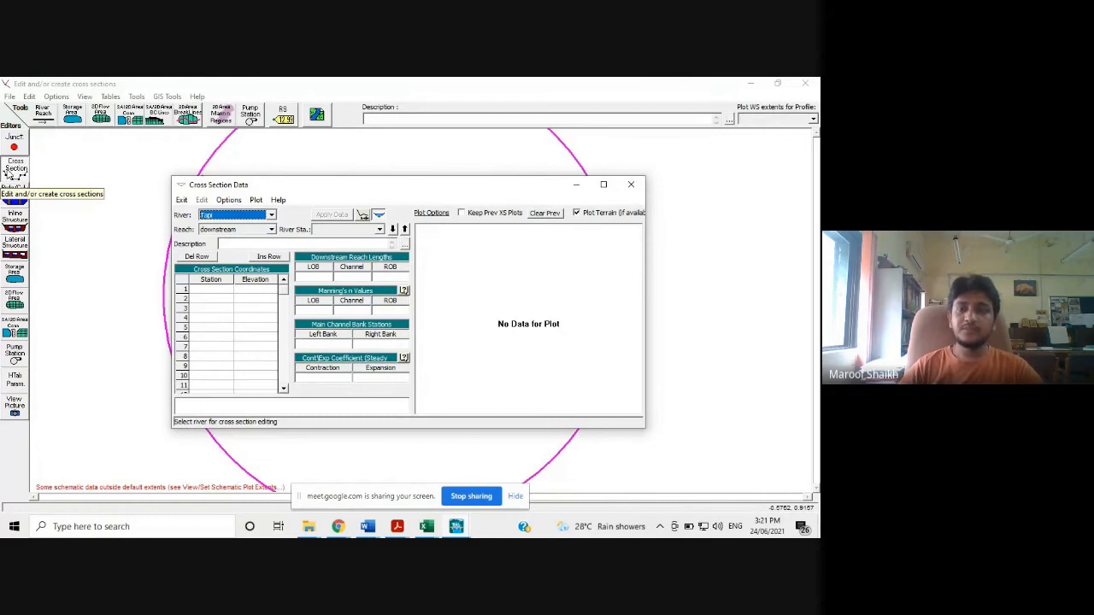
left_click(603, 185)
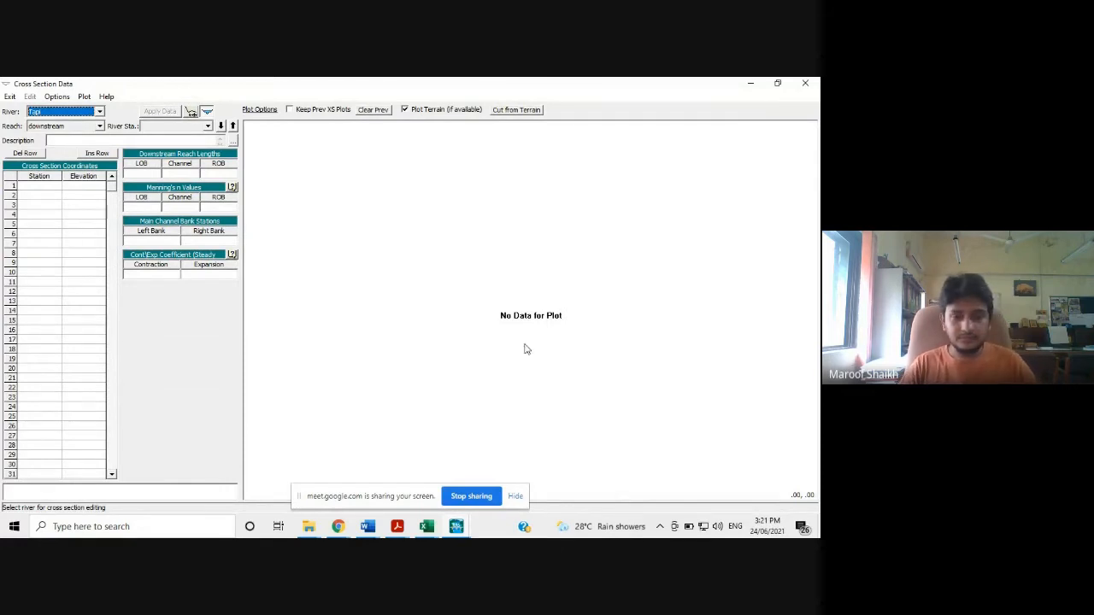
Switch to 1D exersice.pdf in Adobe Acrobat Reader and examine the Geometry Data table, particularly the 0 m chainage row.
left_click(397, 523)
left_click(451, 475)
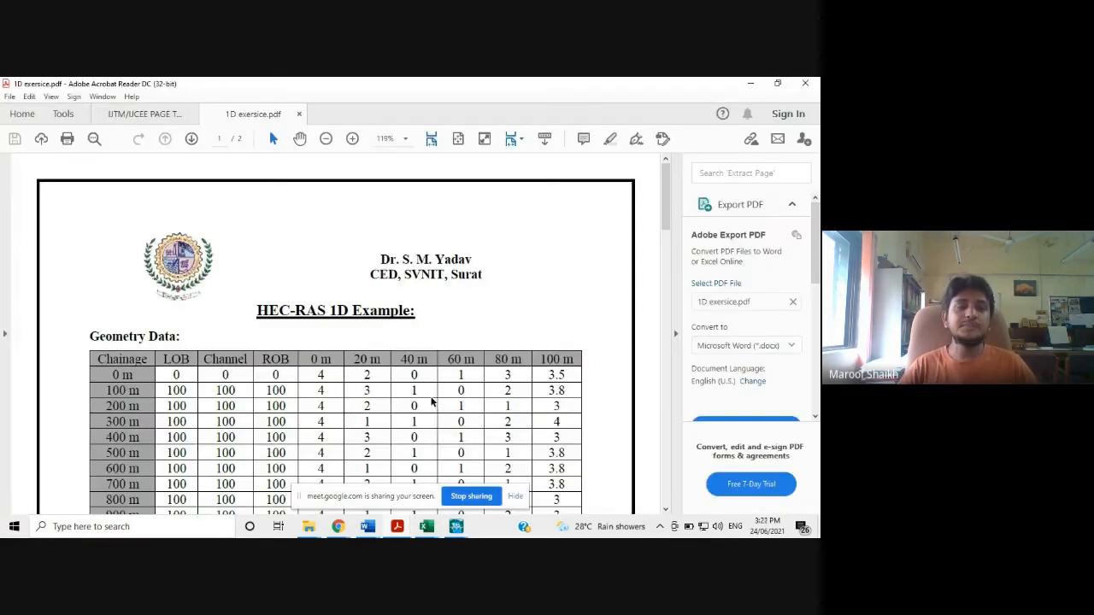
scroll(431, 402, "down", 1)
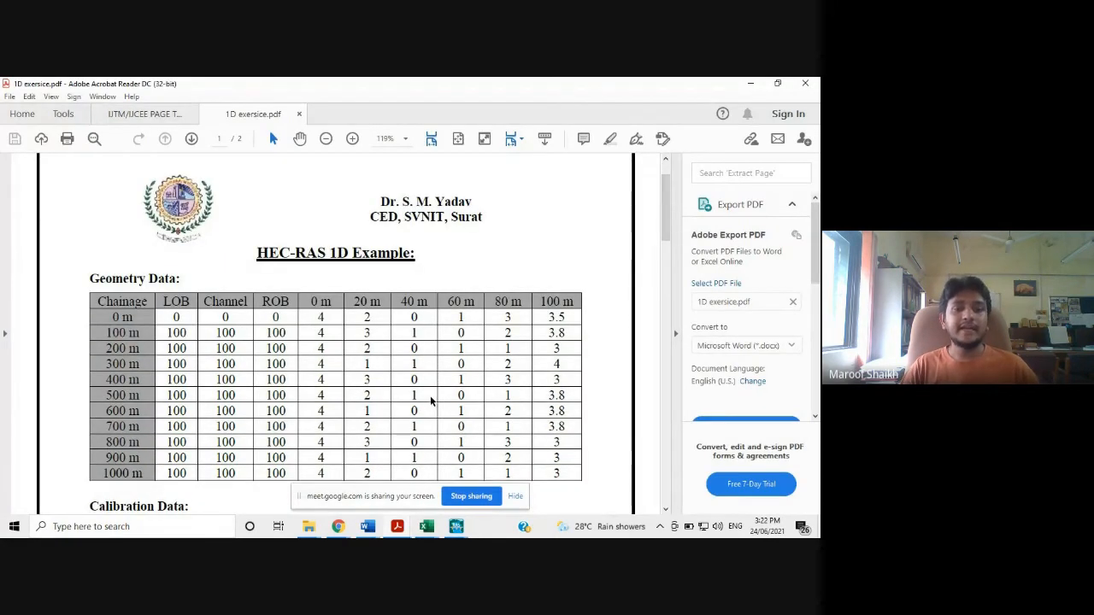
scroll(268, 359, "down", 1)
scroll(267, 359, "down", 1)
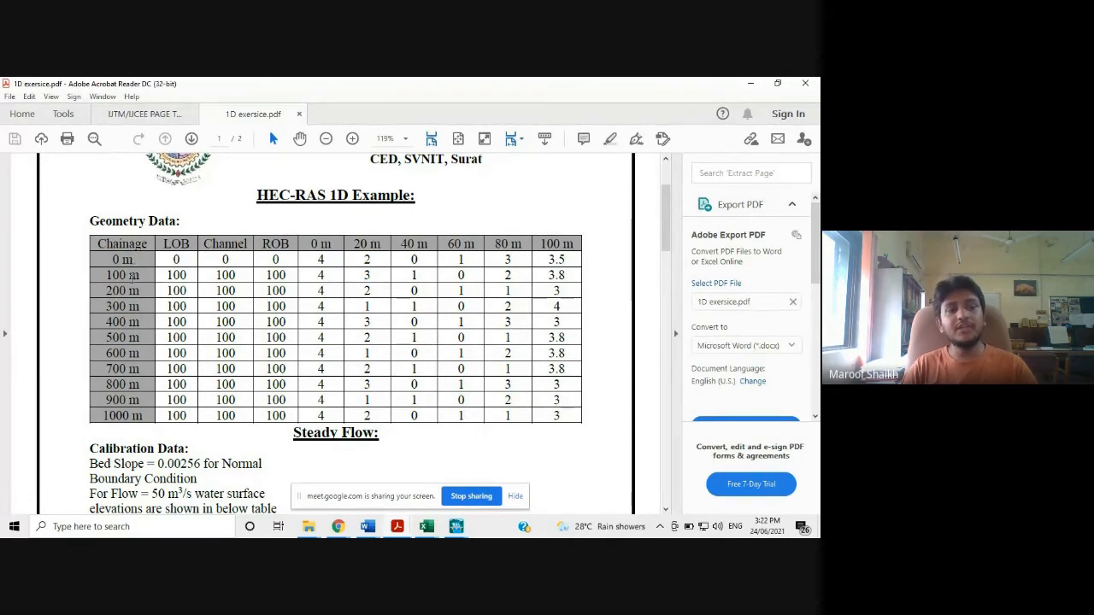
left_click_drag(106, 291, 142, 291)
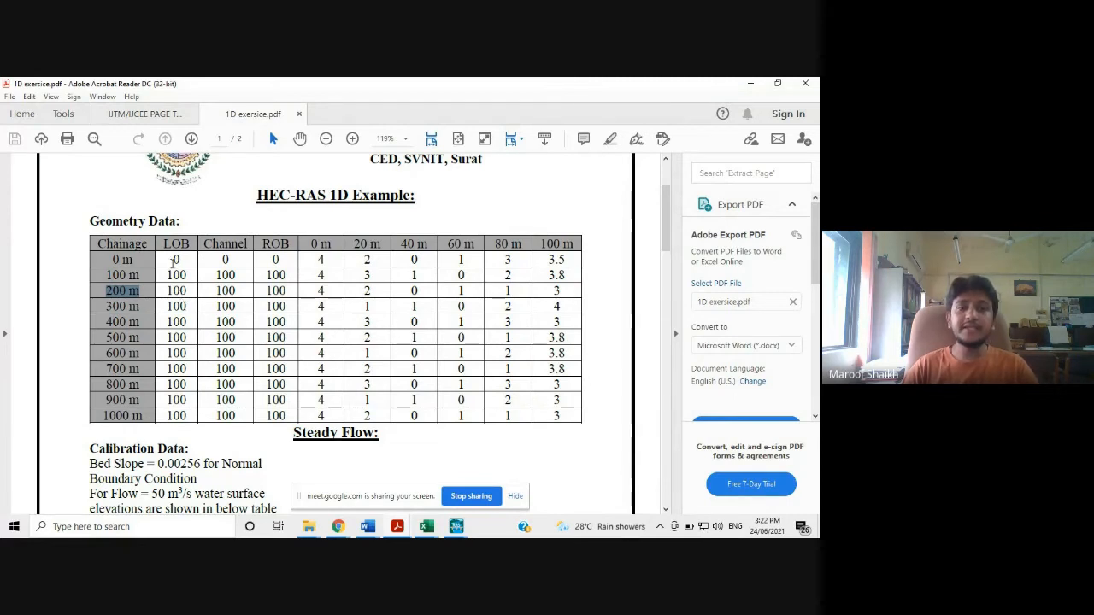
left_click_drag(109, 259, 548, 259)
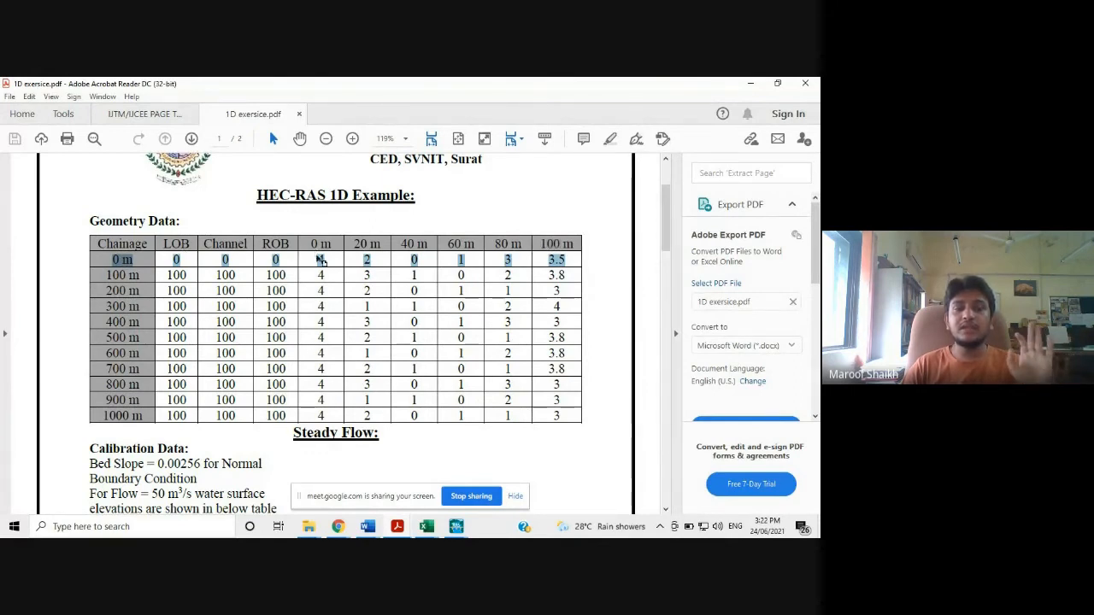
left_click(433, 435)
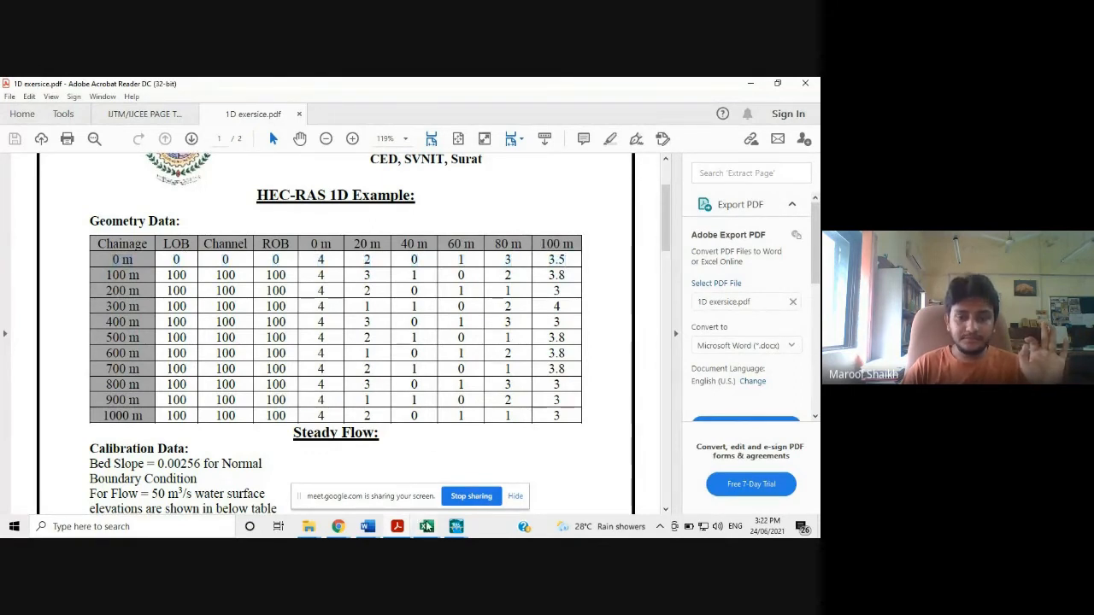
Return to the HEC-RAS cross section editor and add a new cross section at river station 0 in the downstream reach.
mouse_move(459, 530)
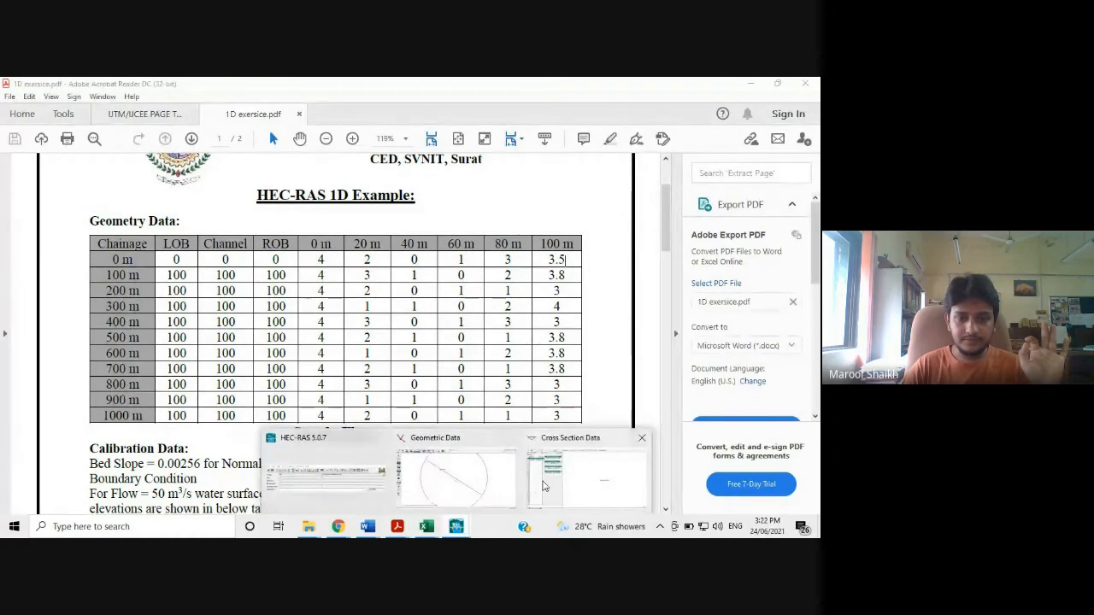
left_click(568, 479)
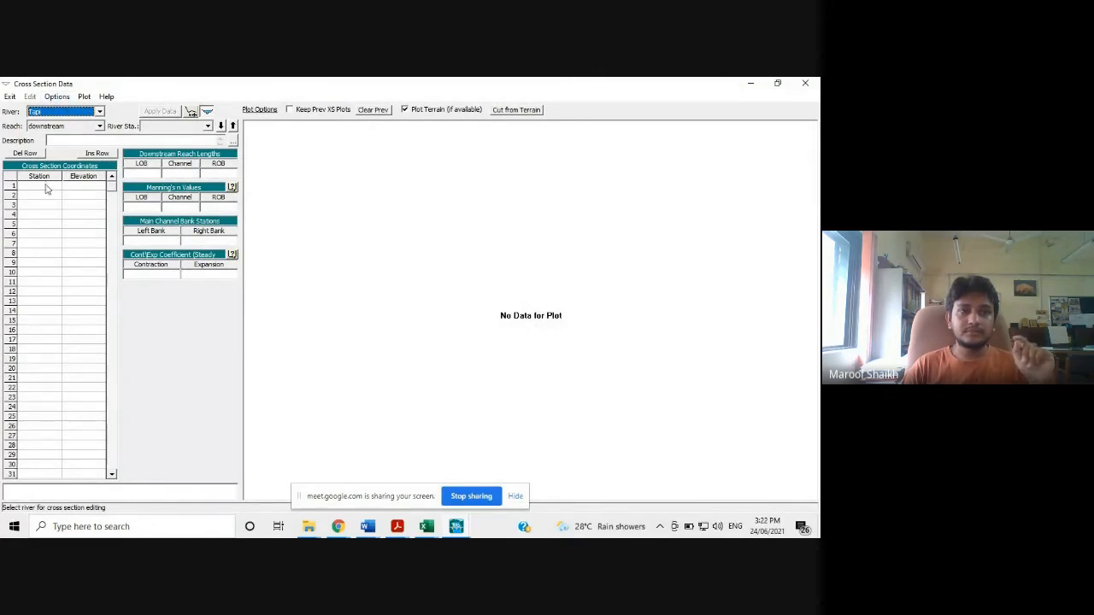
left_click(56, 96)
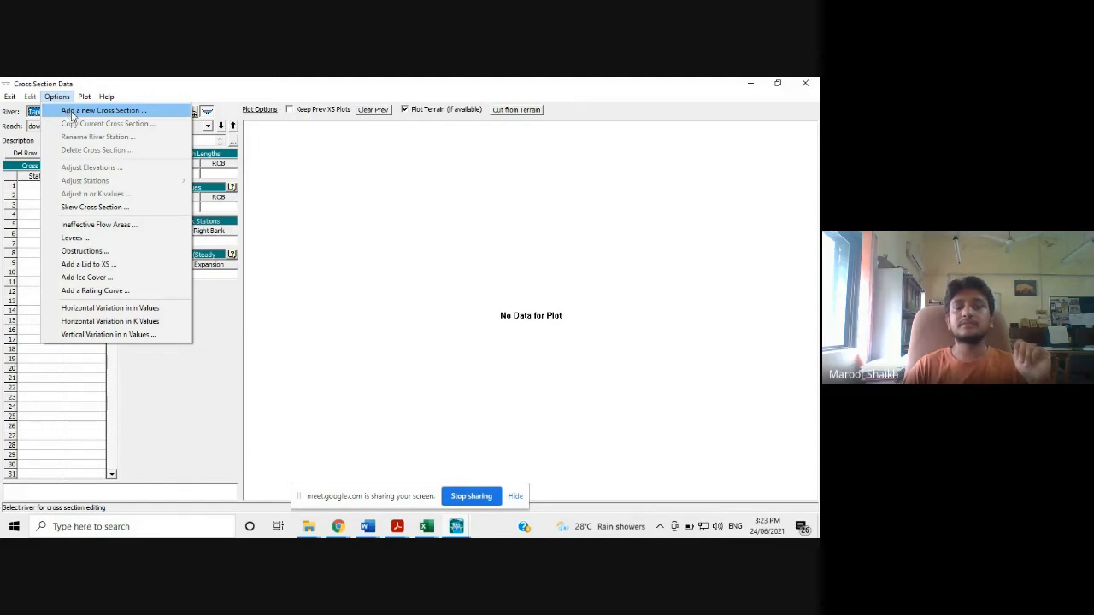
left_click(72, 112)
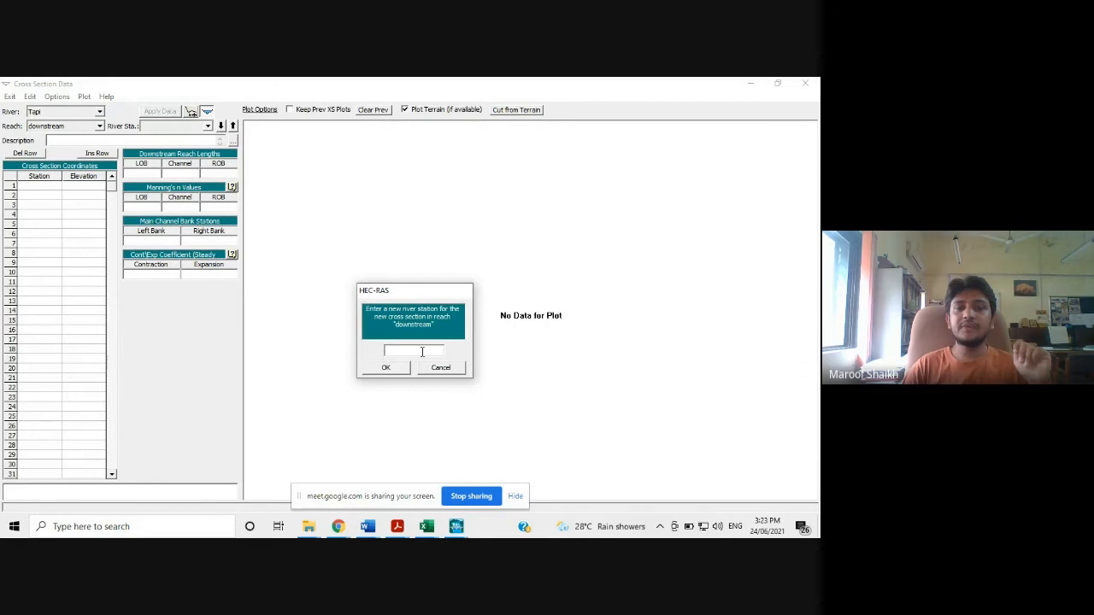
type("0")
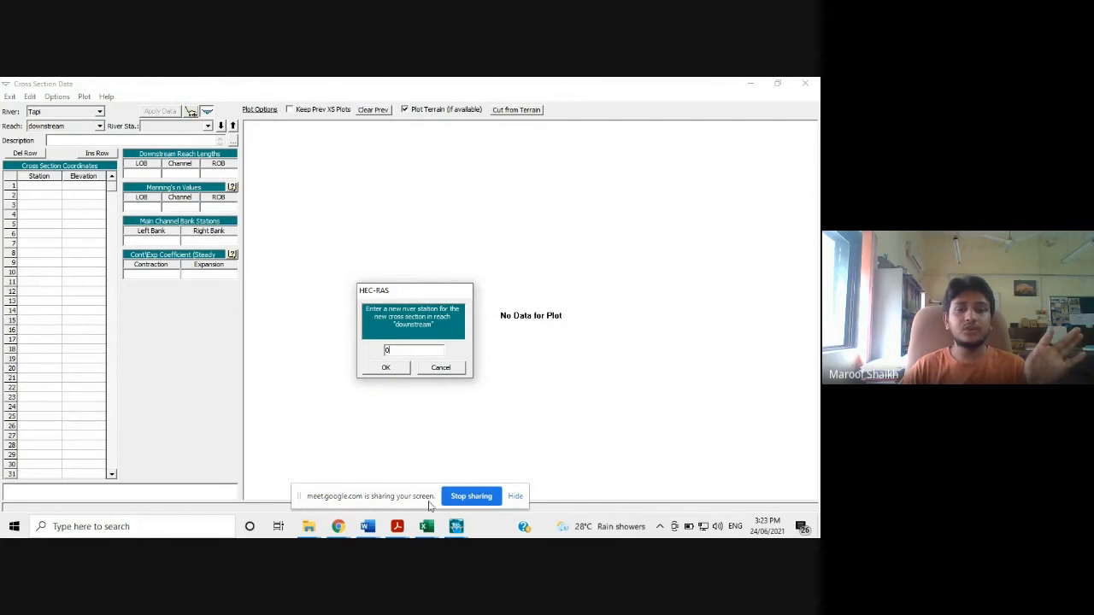
left_click(386, 368)
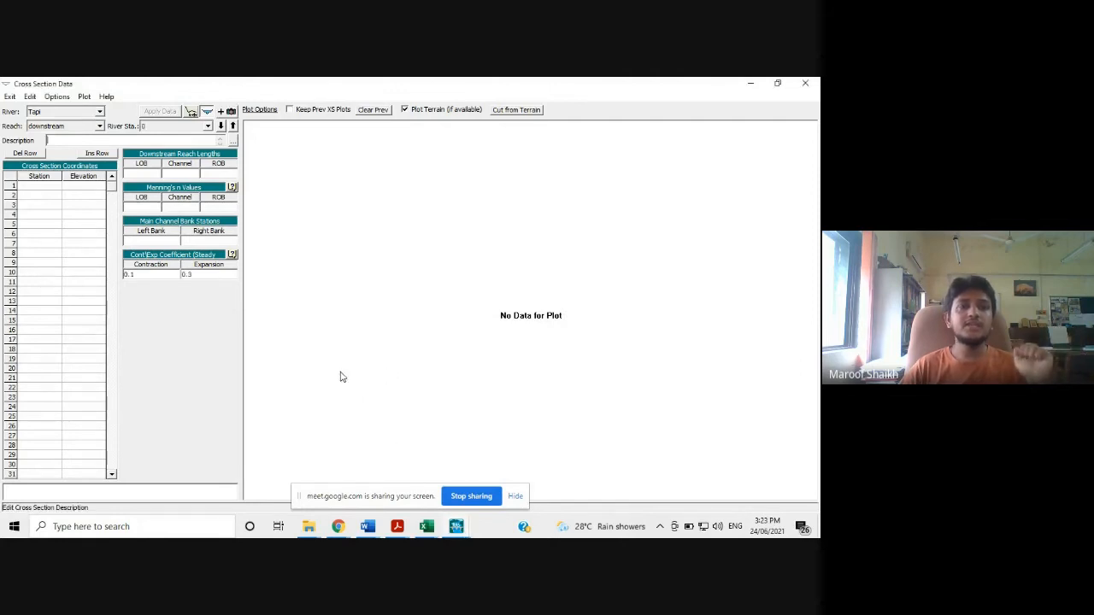
Enter the station coordinates 0, 20, 40, 60, 80 and 100 for the cross section at river station 0.
left_click(51, 188)
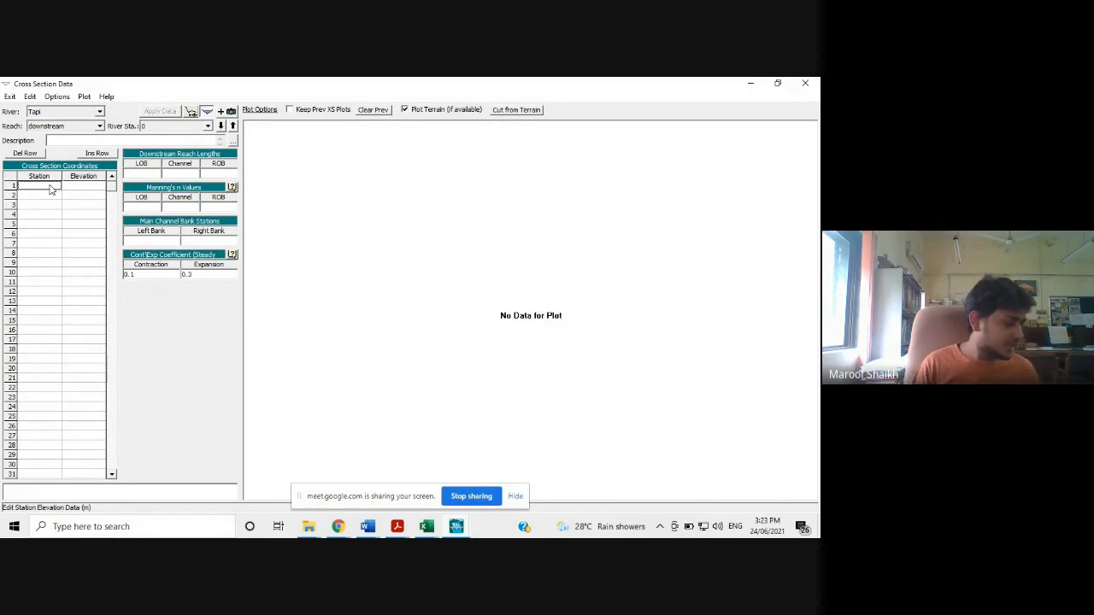
type("0")
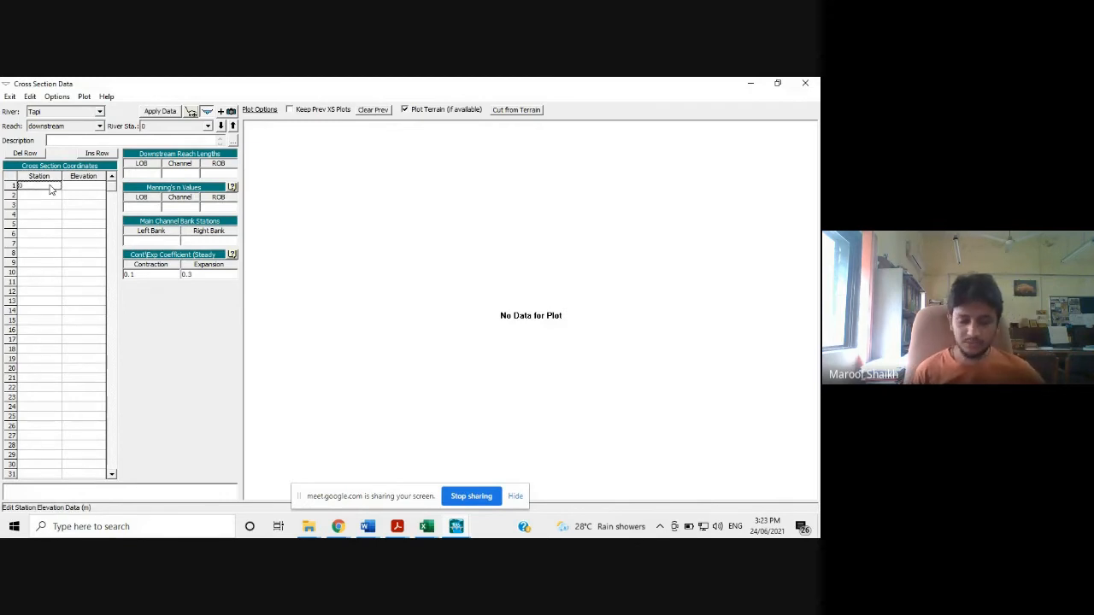
key("Return")
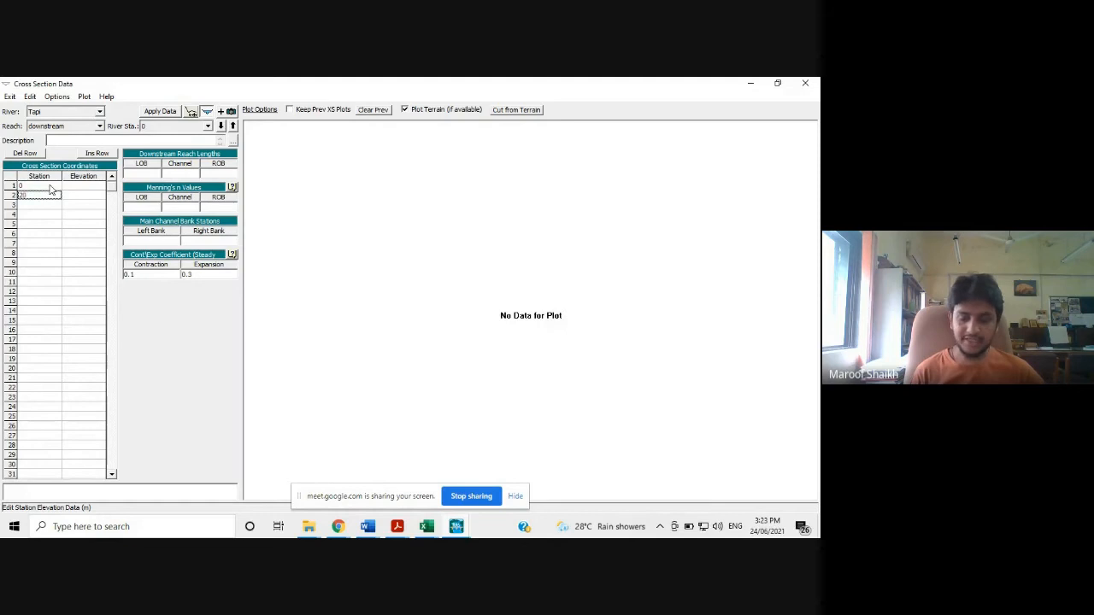
key("Return")
type("40")
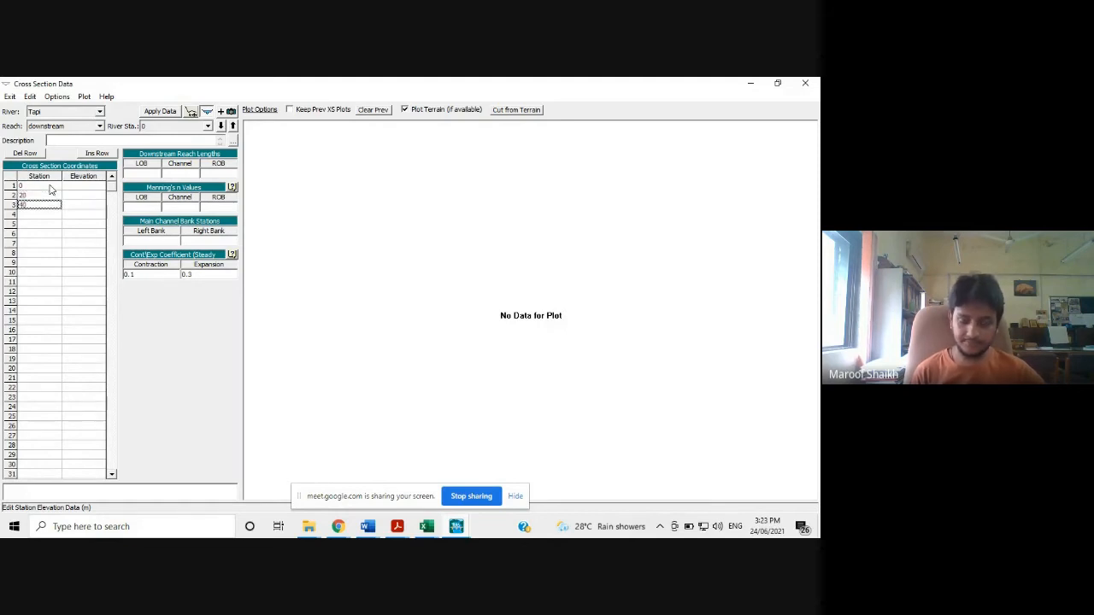
key("Return")
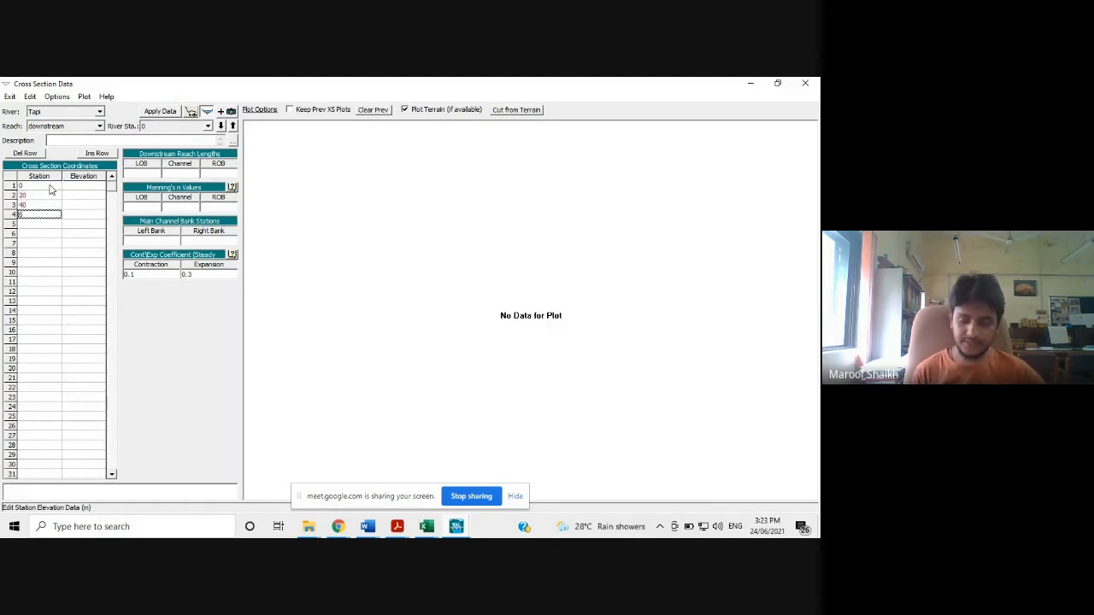
key("Return")
type("8010")
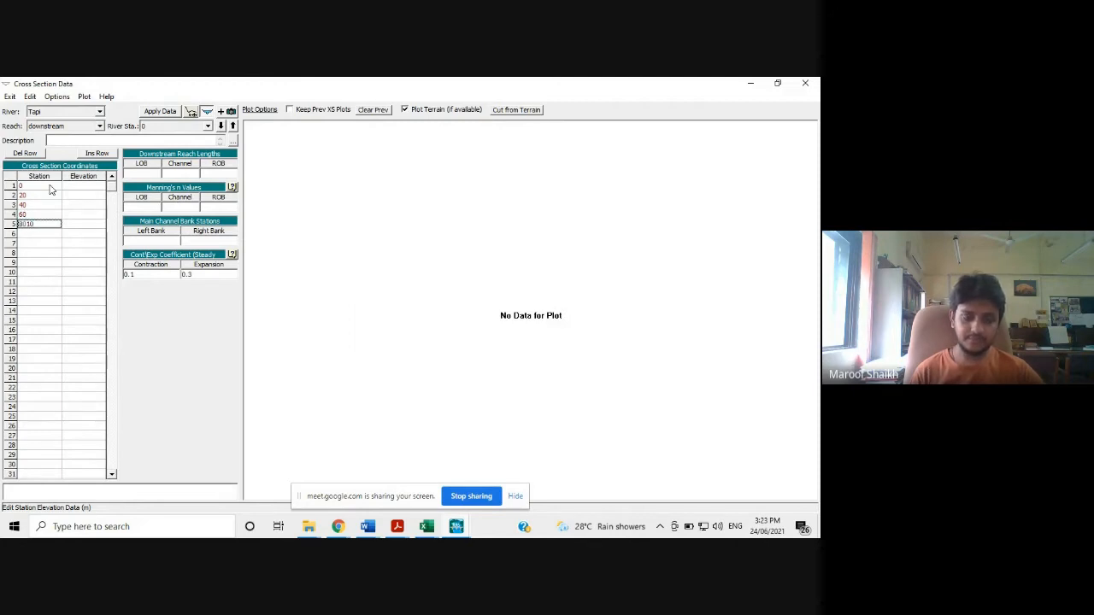
key("Return")
type("100")
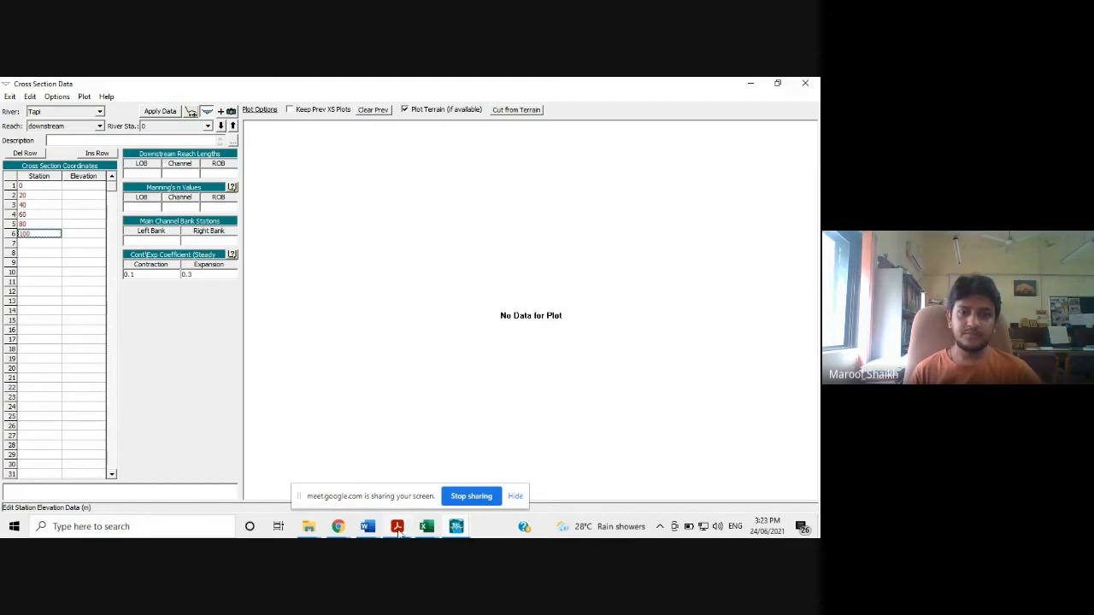
Switch to 1D exersice.pdf in Adobe Acrobat Reader and check the 0 m to 100 m station headings of the Geometry Data table.
mouse_move(398, 529)
left_click(431, 499)
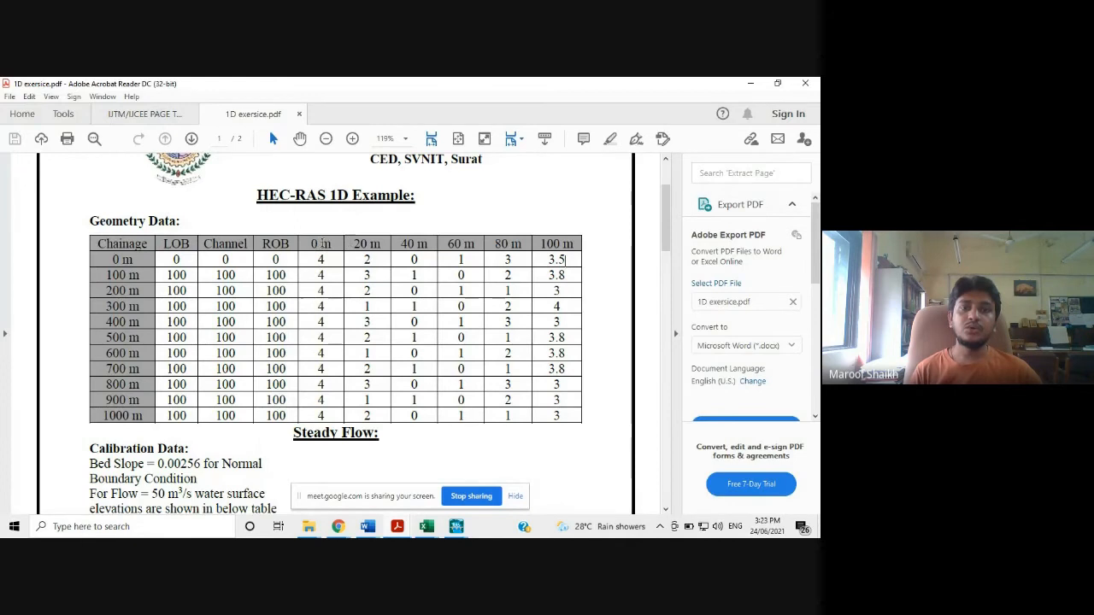
left_click_drag(315, 243, 571, 242)
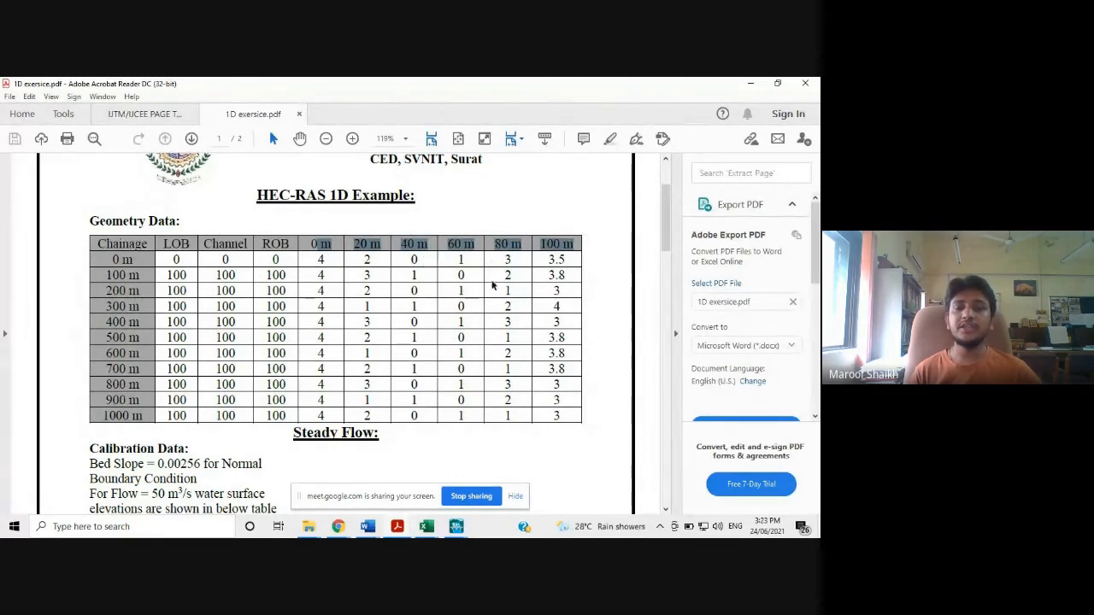
Return to the HEC-RAS cross section editor and enter elevations 4, 2, 0, 1, 3 and 3.5 for stations 0 to 100.
mouse_move(457, 530)
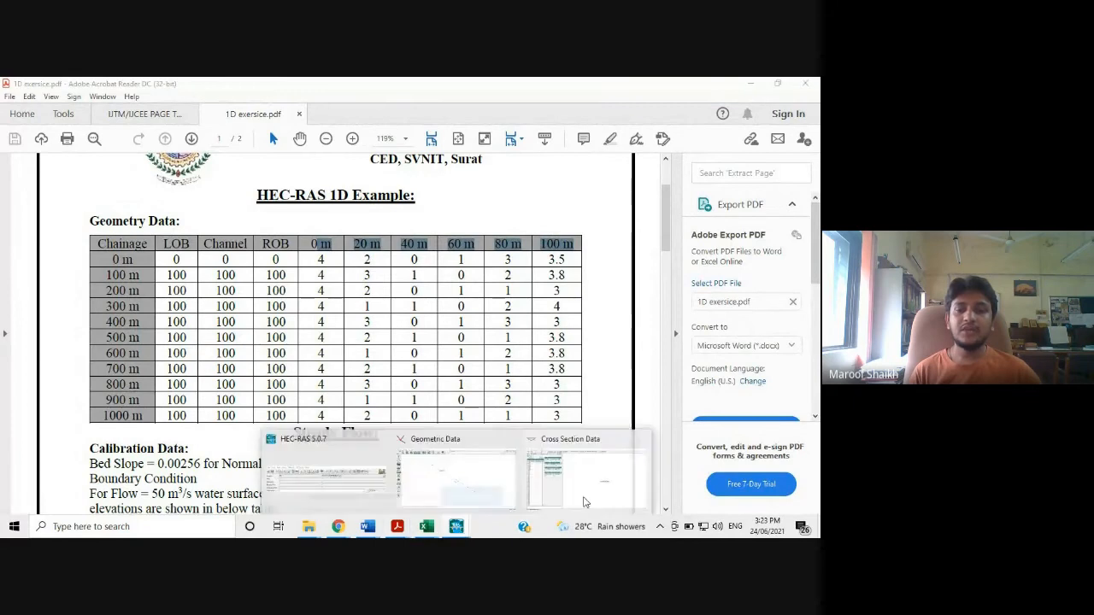
left_click(634, 484)
left_click(84, 189)
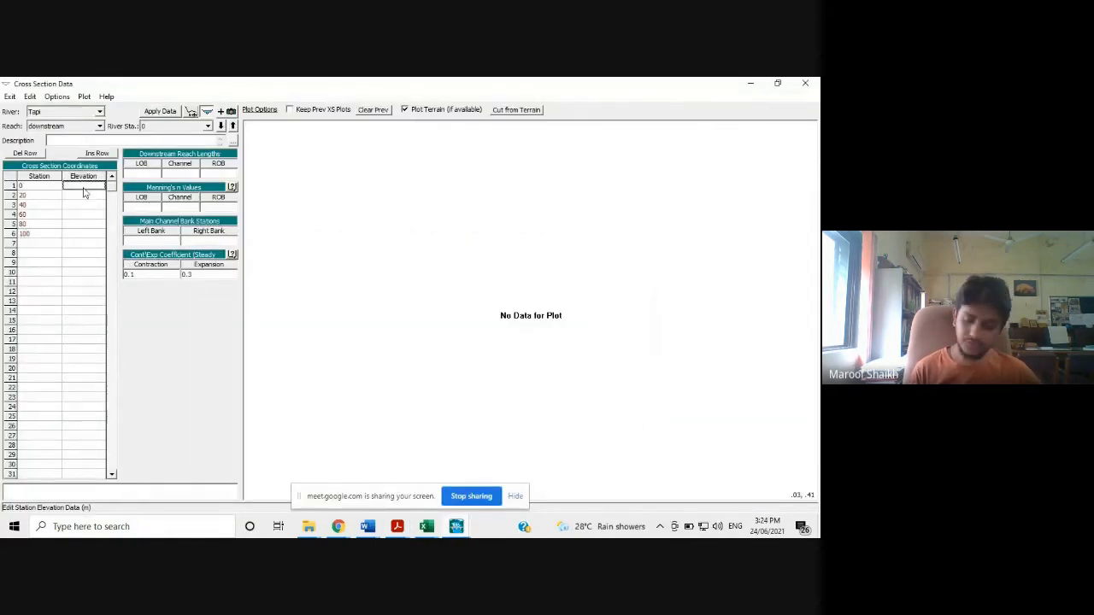
key("Return")
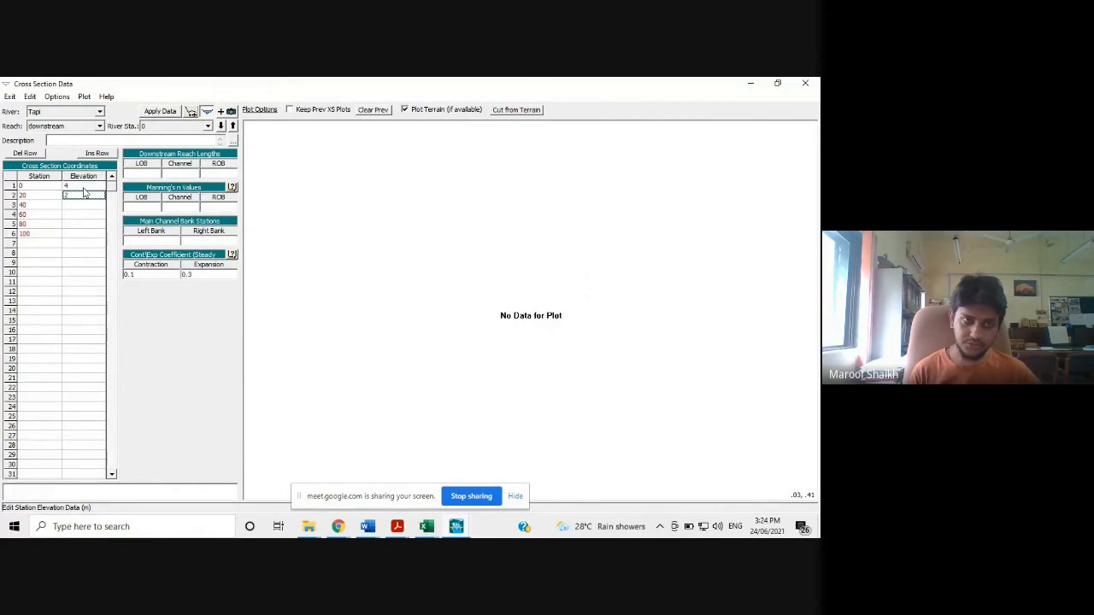
key("Return")
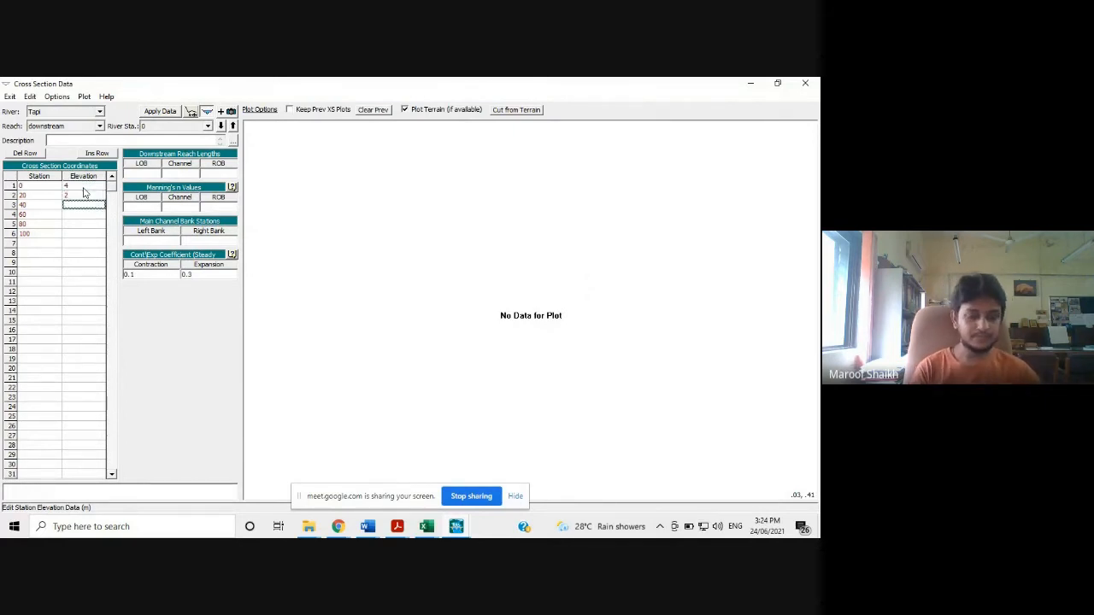
key("Return")
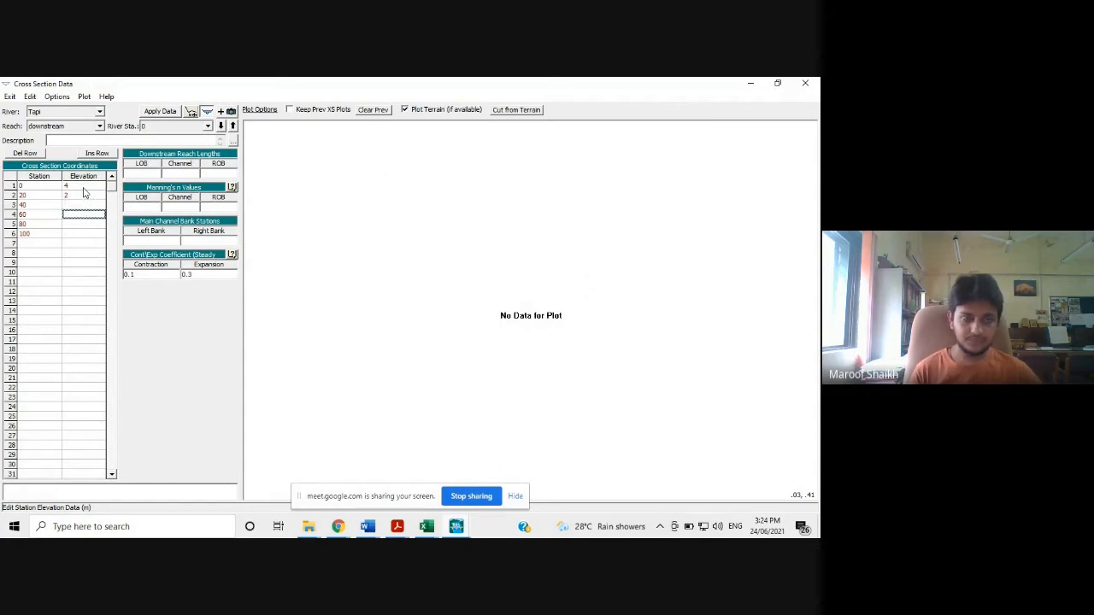
key("Up")
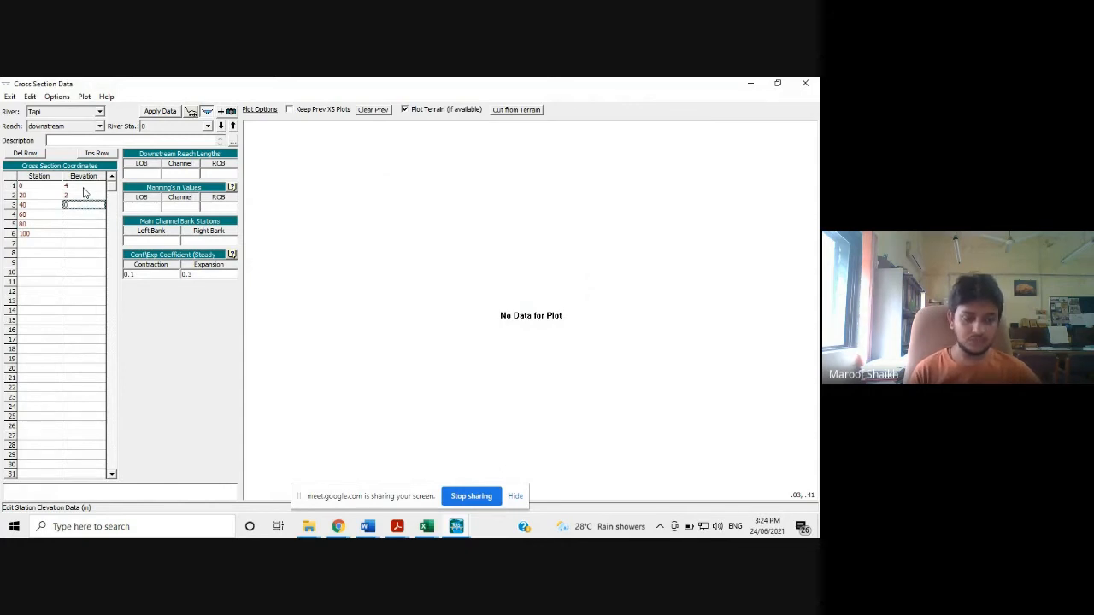
key("Return")
key("Return")
type("3")
key("Return")
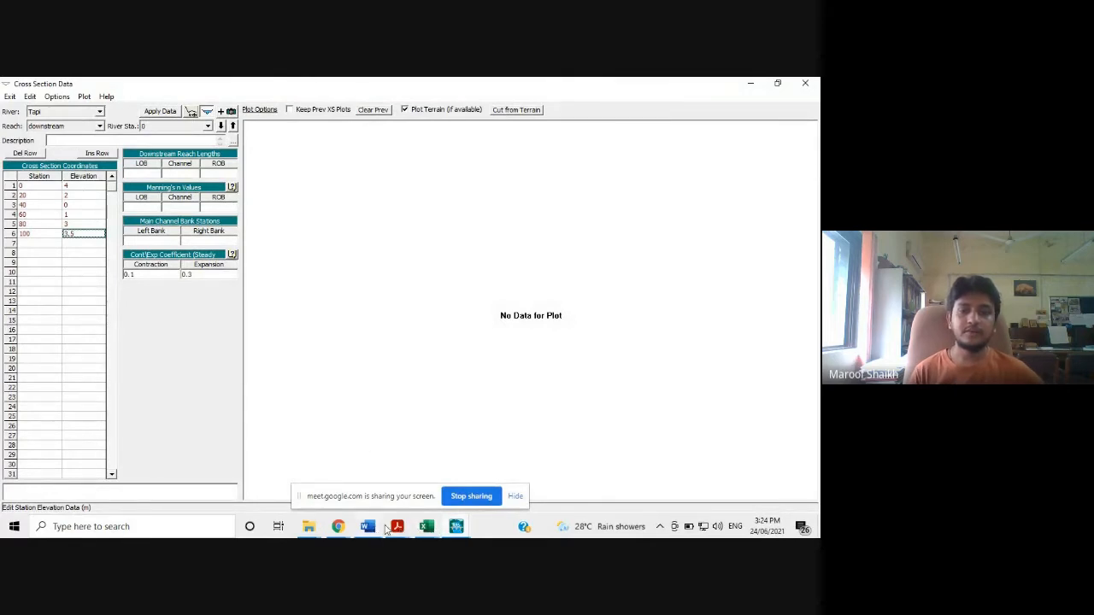
Check the 0 m elevations in 1D exersice.pdf, return to HEC-RAS and set the LOB, Channel and ROB downstream reach lengths to 0.
mouse_move(395, 529)
left_click(453, 488)
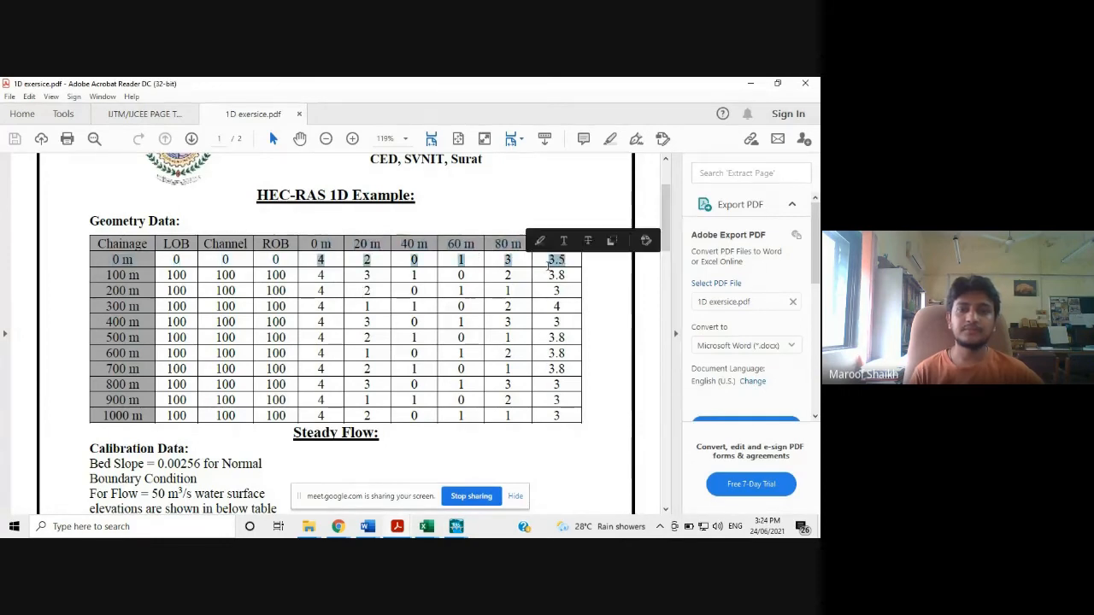
left_click(456, 527)
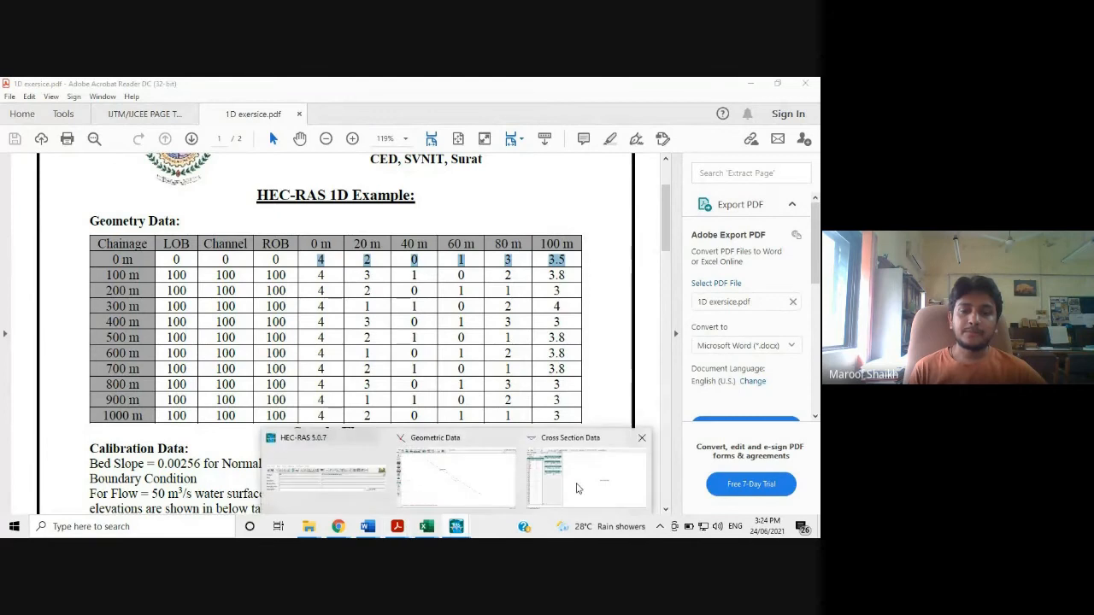
left_click(580, 488)
left_click(153, 170)
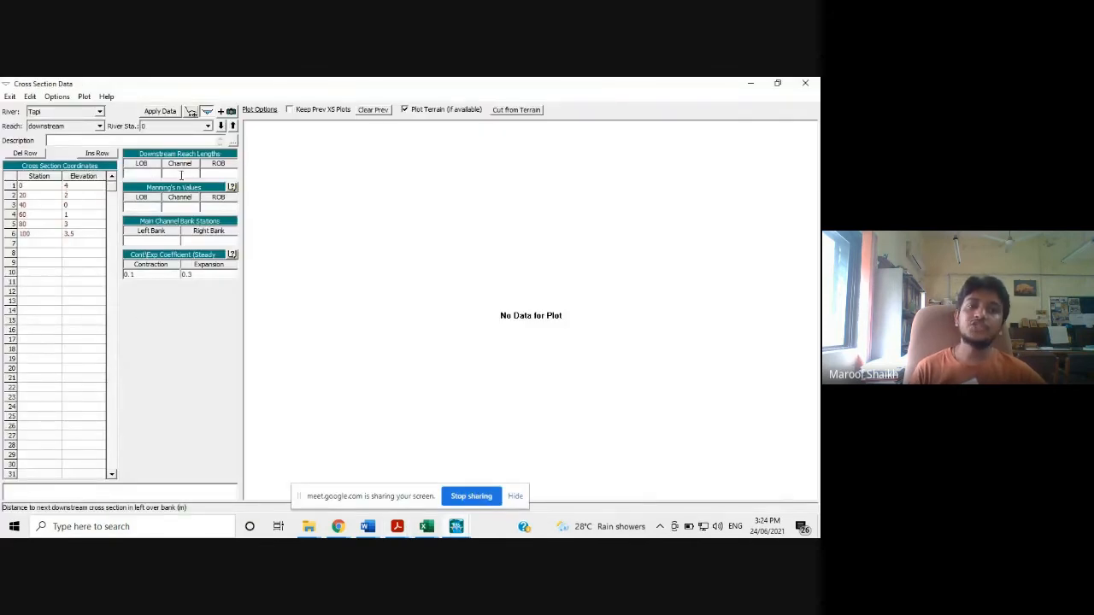
left_click(226, 173)
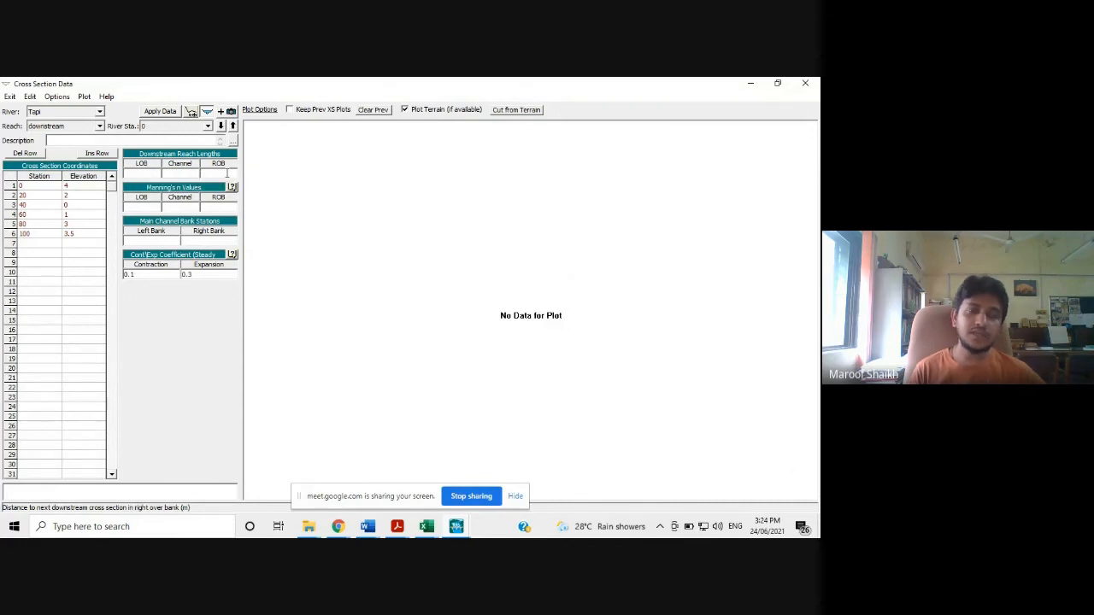
left_click(146, 174)
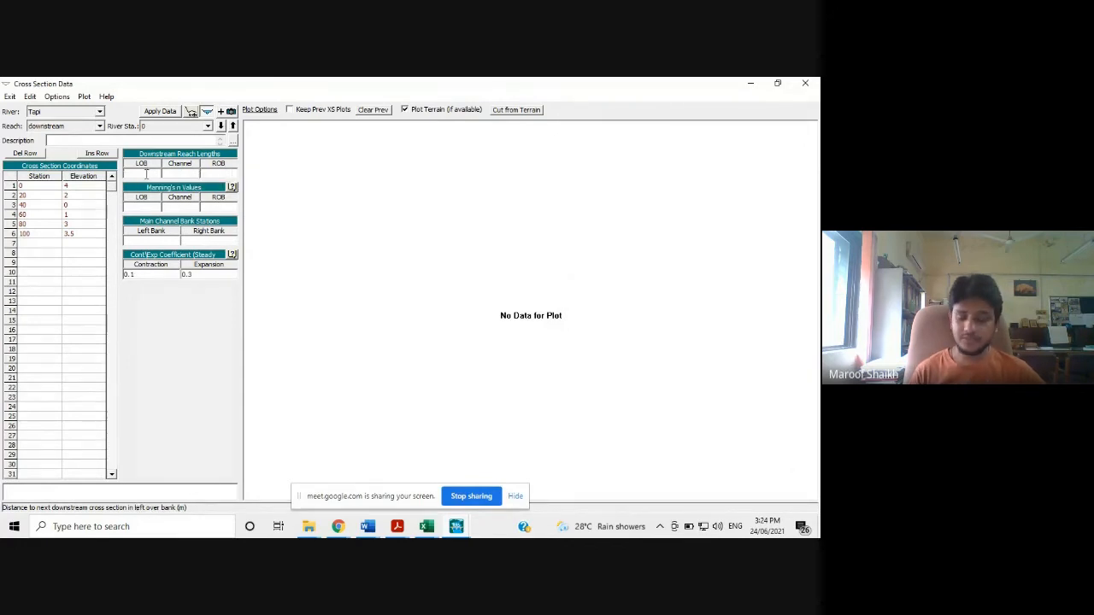
type("0")
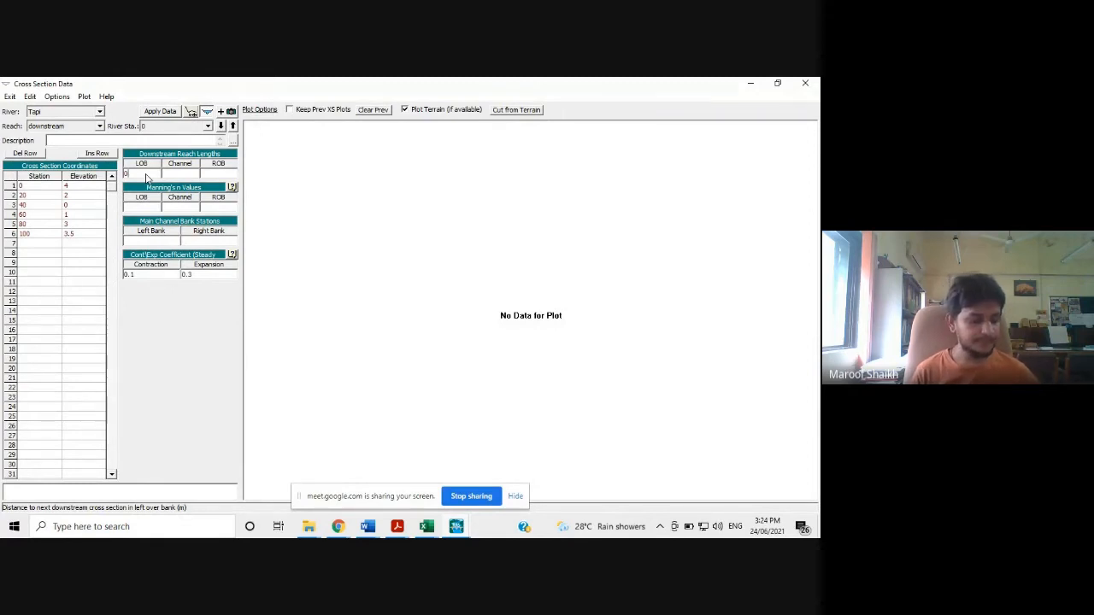
key("Tab")
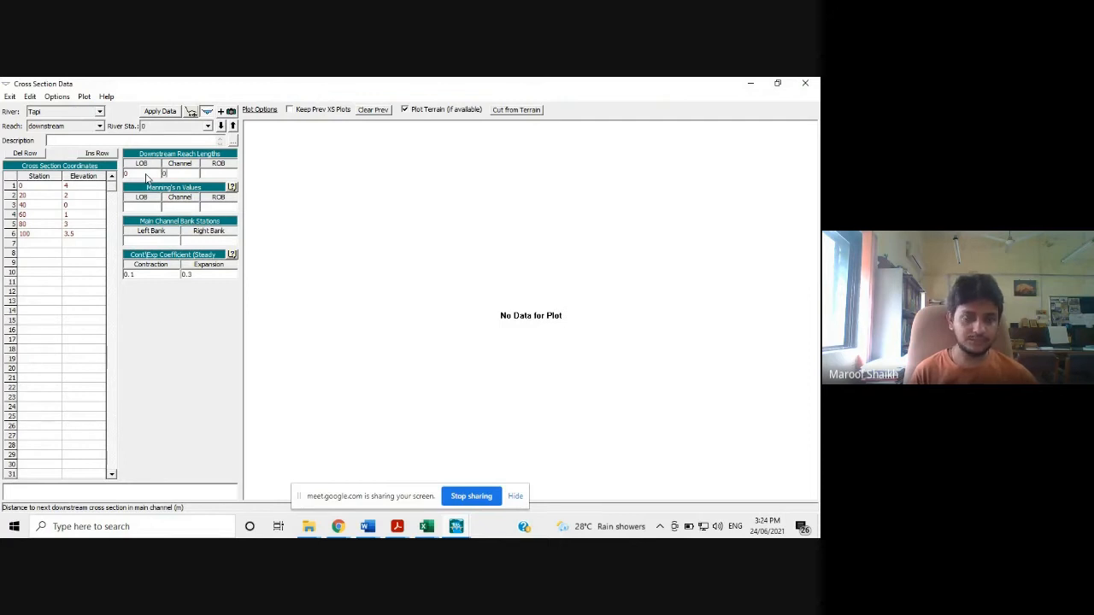
key("Tab")
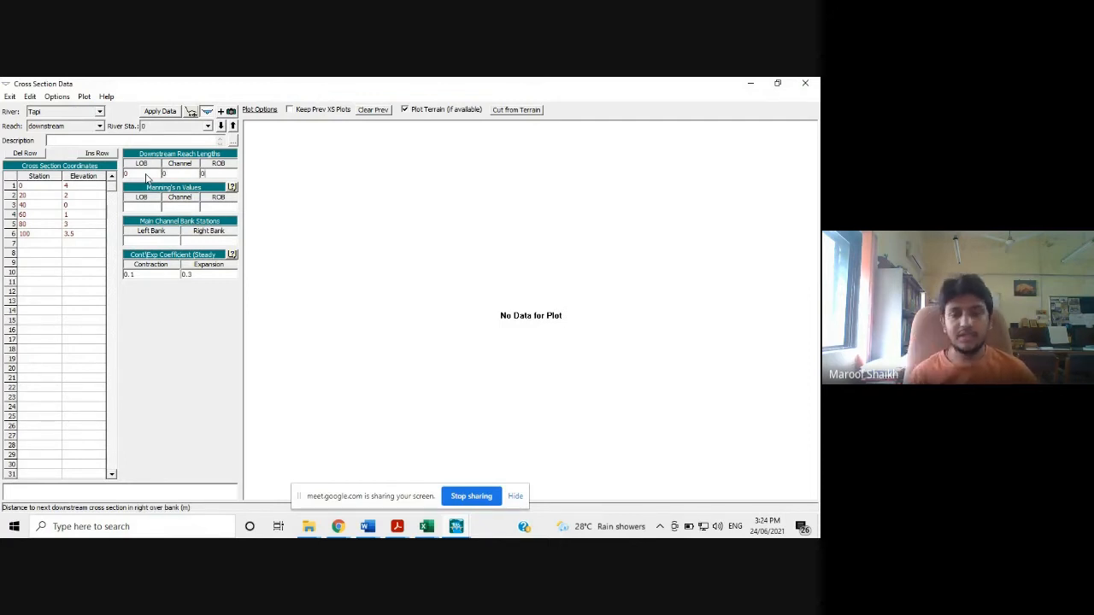
Switch to 1D exersice.pdf and check the LOB, Channel and ROB values in the 0 m chainage row.
mouse_move(397, 526)
left_click(478, 474)
left_click_drag(171, 259, 281, 258)
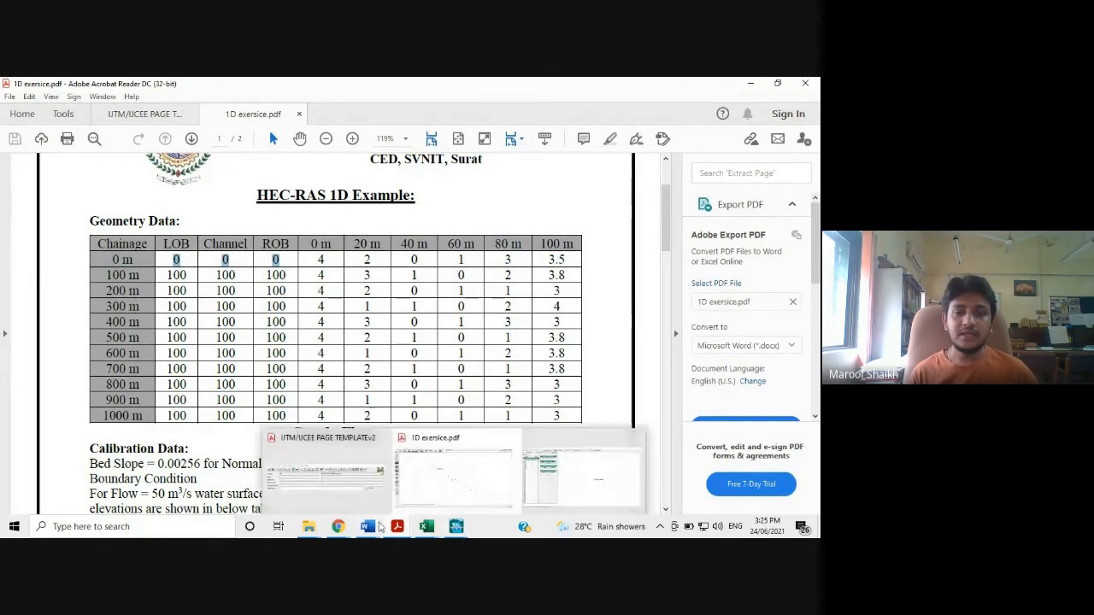
mouse_move(378, 523)
Return to the HEC-RAS cross section editor and open the Manning's n information in the HEC-RAS 5.0 Reference Manual.
mouse_move(457, 525)
left_click(594, 486)
left_click(147, 208)
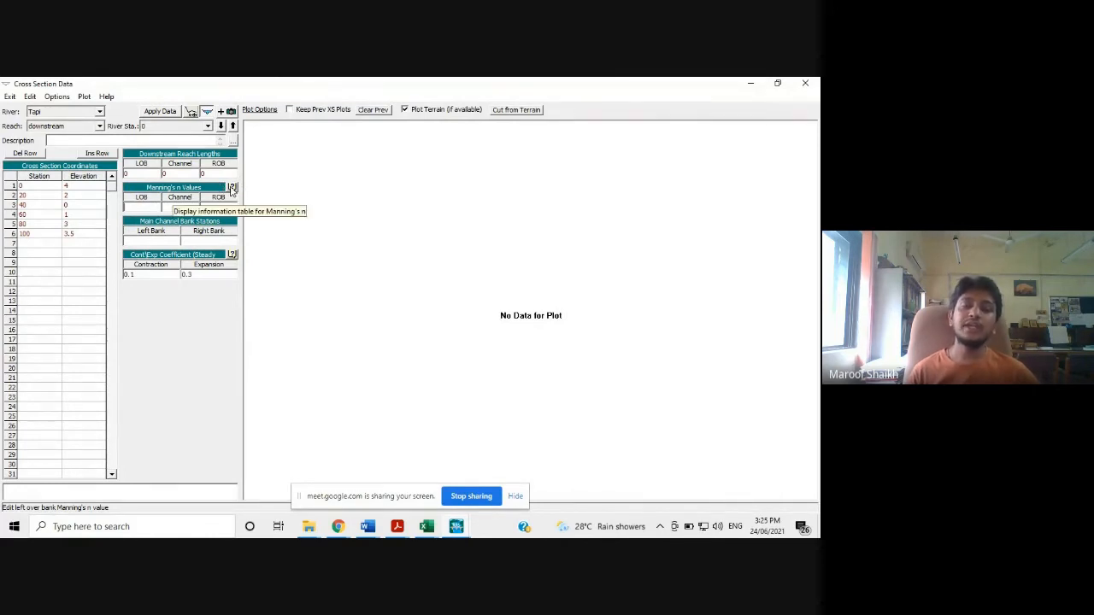
left_click(233, 188)
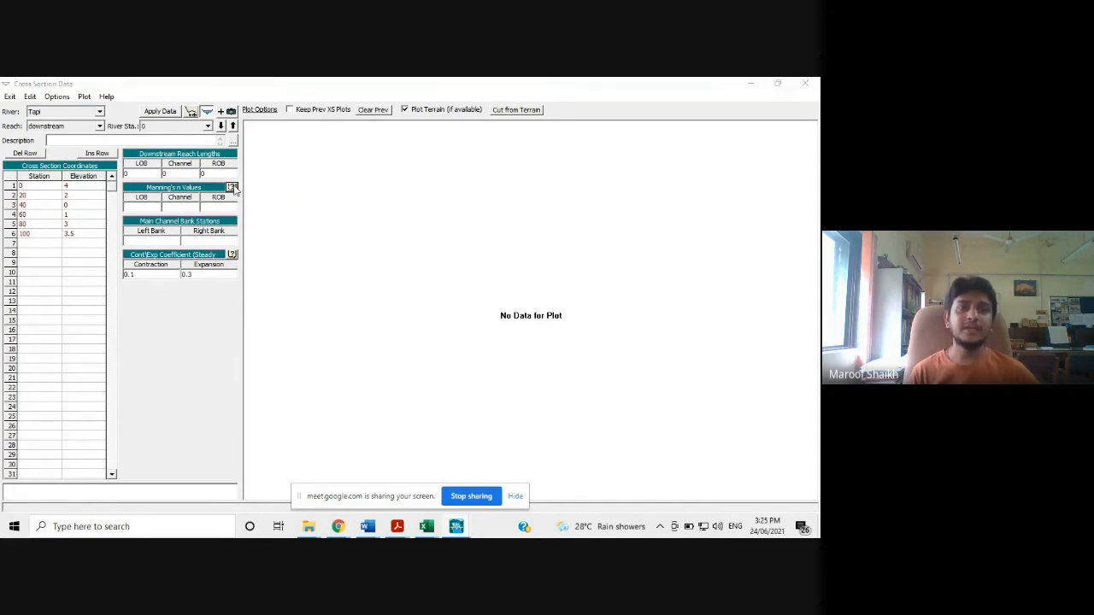
key("alt+Tab")
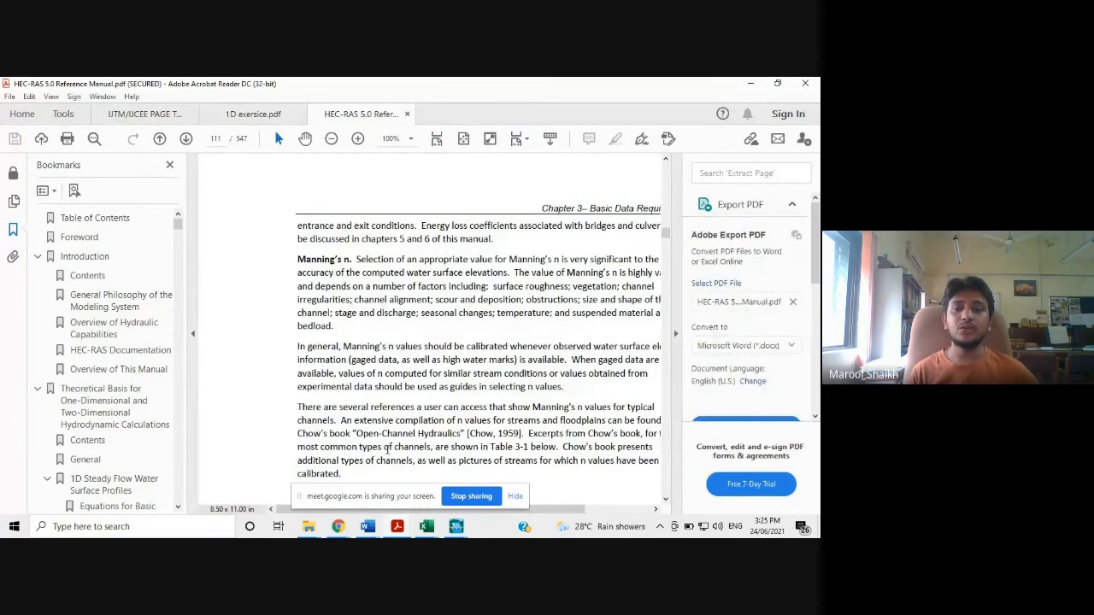
Examine Table 3-1 of Manning's n values for natural, lined and excavated channels, particularly the Main Channels entries under Natural Streams.
left_click_drag(559, 510, 592, 513)
scroll(420, 363, "down", 5)
scroll(420, 362, "down", 10)
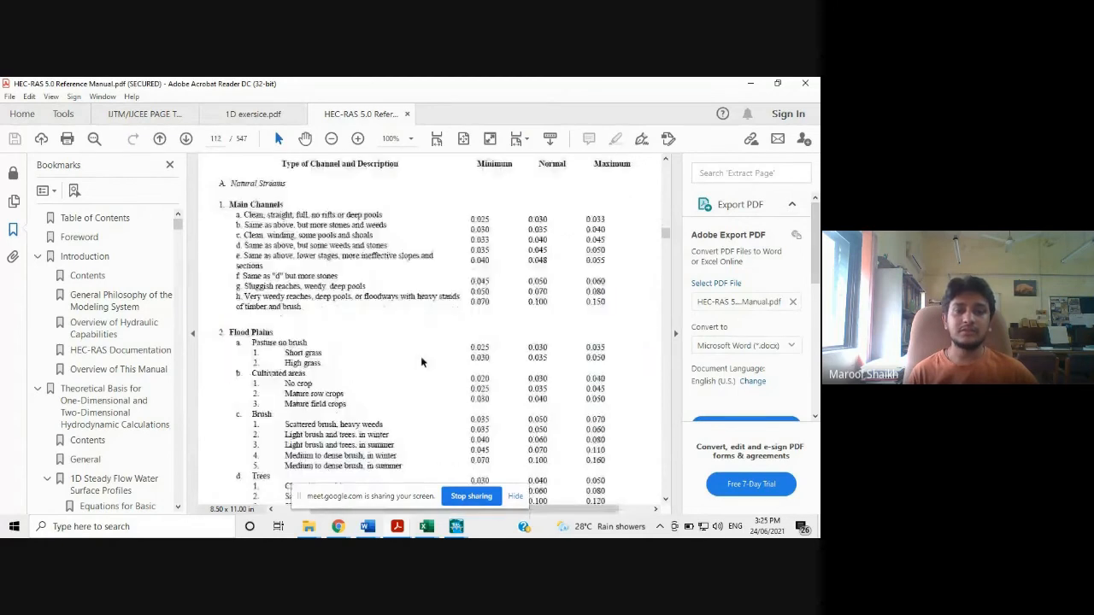
scroll(420, 356, "up", 3)
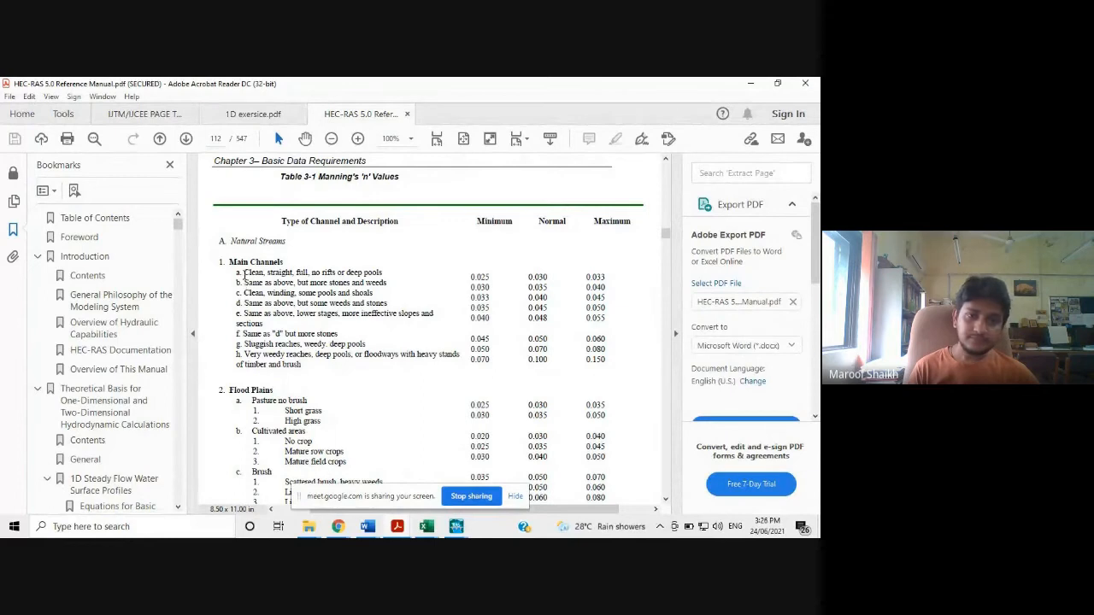
scroll(257, 291, "down", 15)
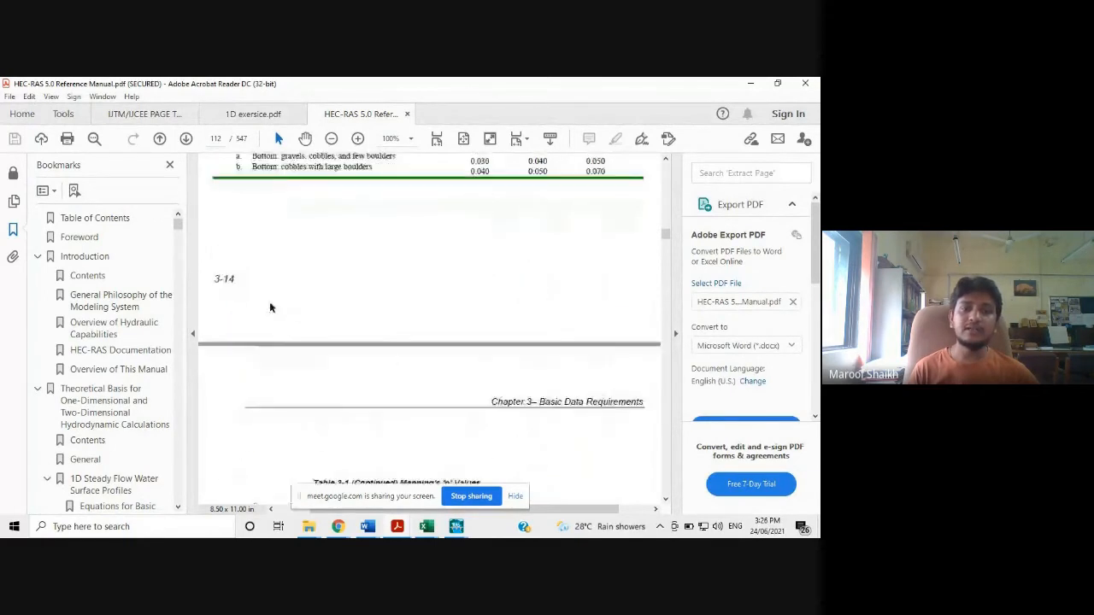
scroll(270, 307, "down", 6)
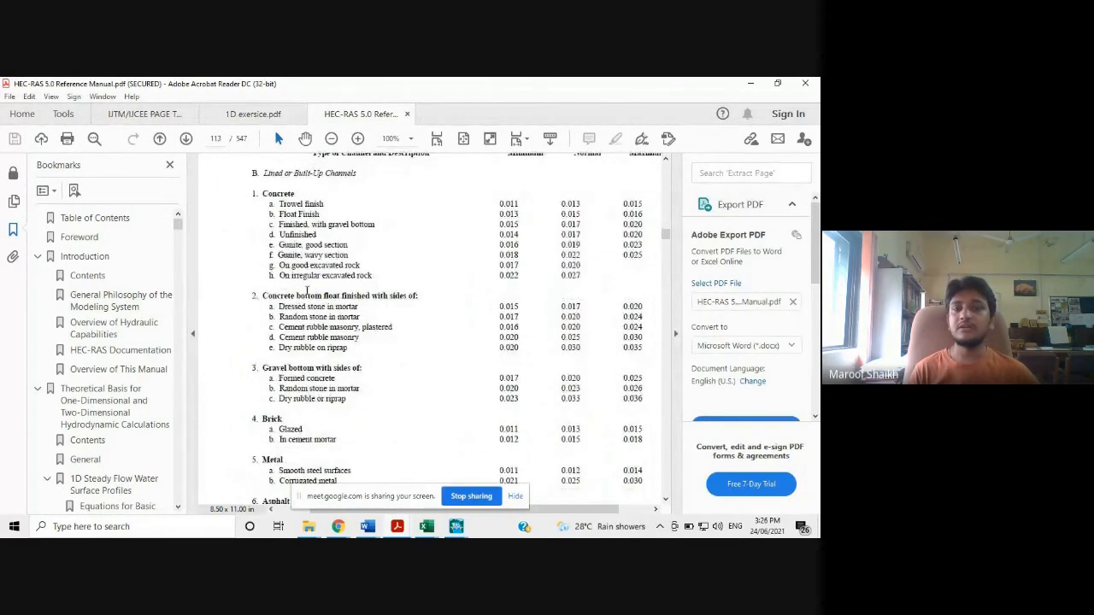
scroll(319, 313, "down", 15)
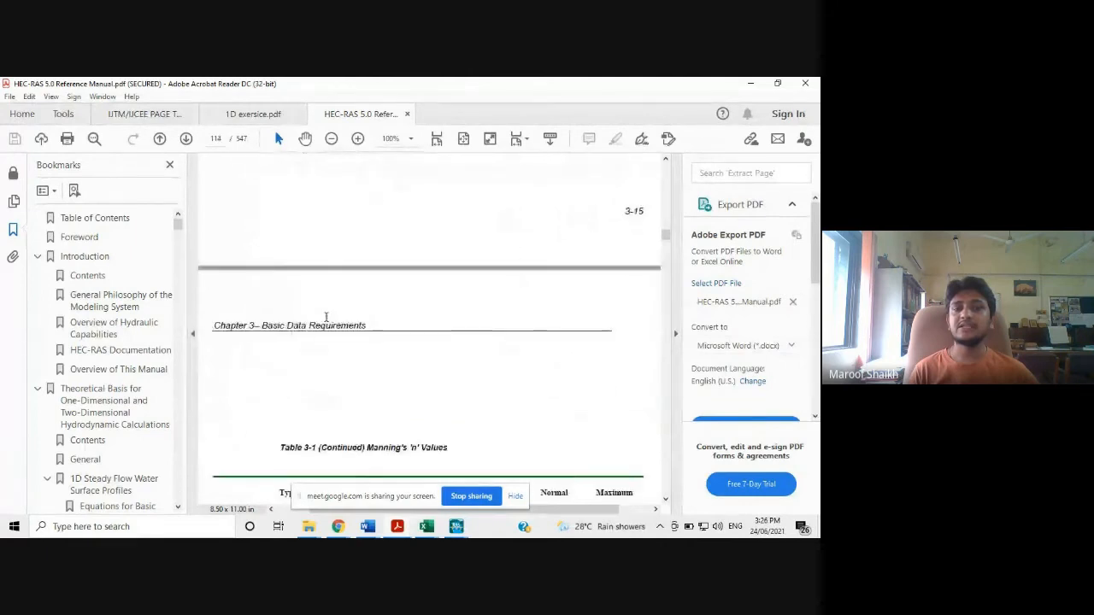
scroll(326, 317, "down", 8)
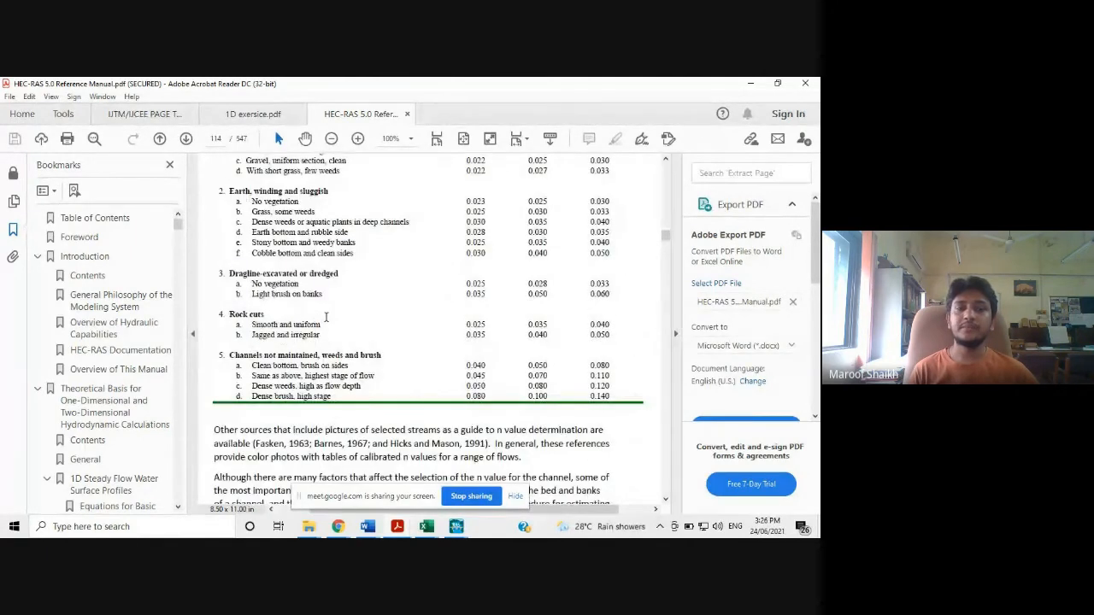
scroll(325, 317, "up", 15)
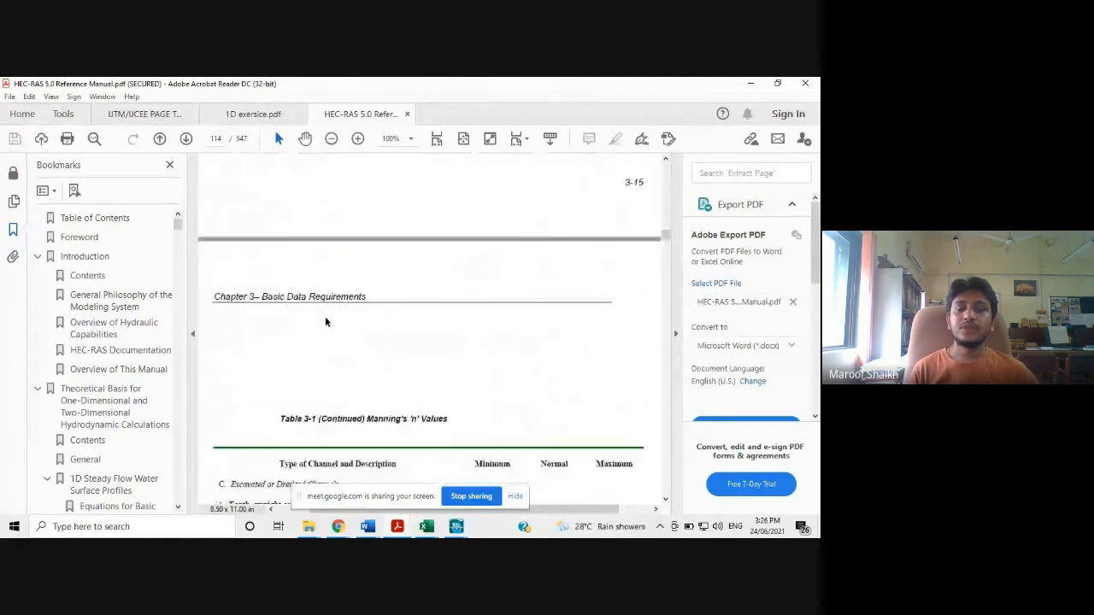
scroll(323, 321, "up", 15)
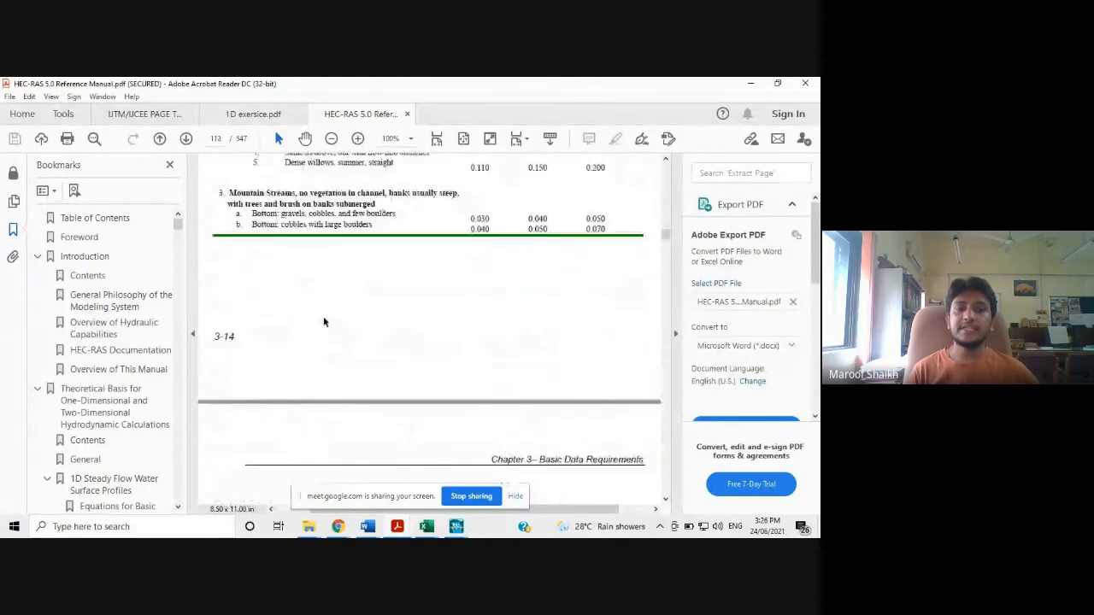
scroll(324, 317, "up", 6)
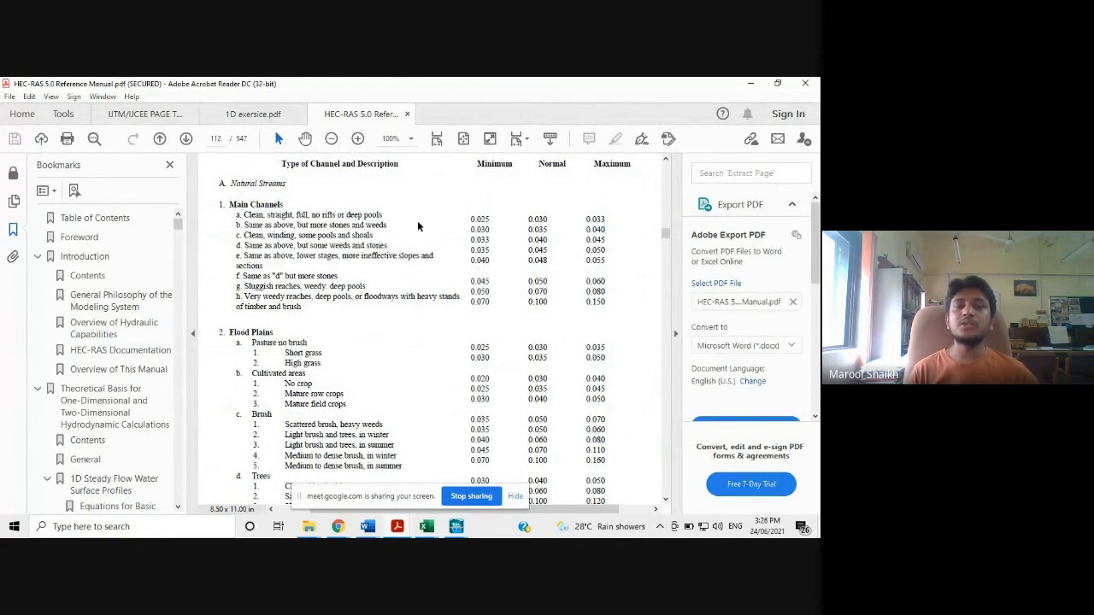
left_click_drag(463, 220, 476, 220)
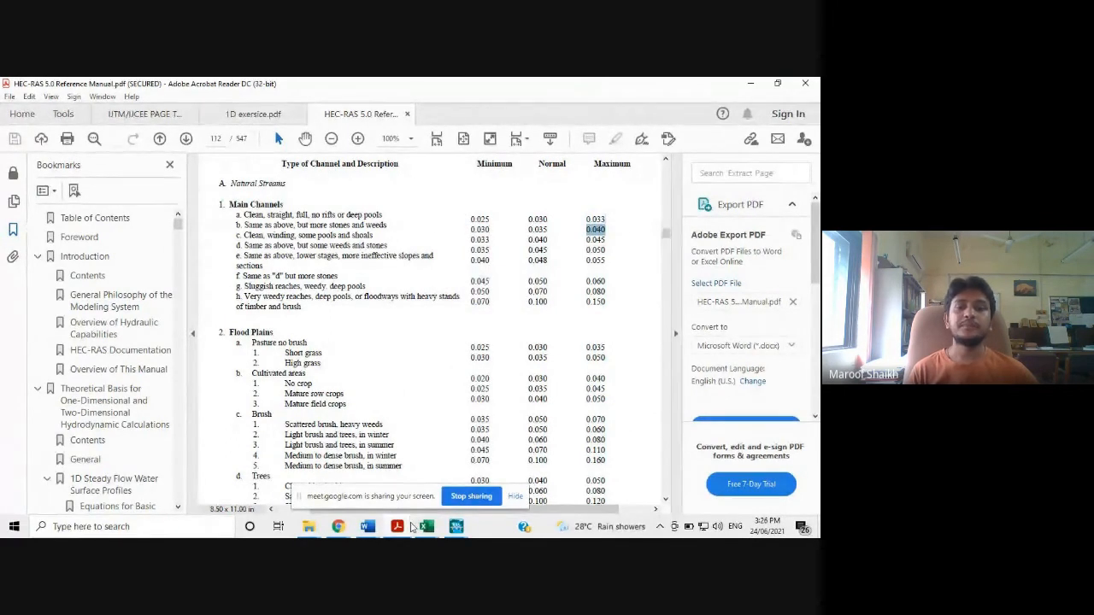
Switch back to the HEC-RAS cross section editor and set the LOB, Channel and ROB Manning's n values to 0.025 for river station 0.
mouse_move(402, 531)
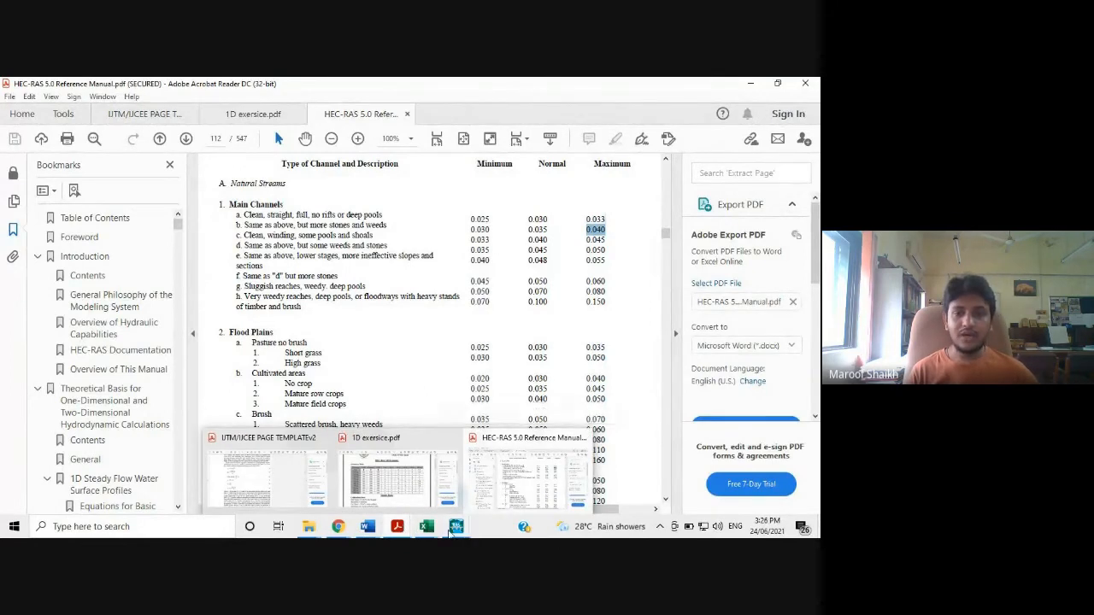
mouse_move(457, 530)
left_click(545, 493)
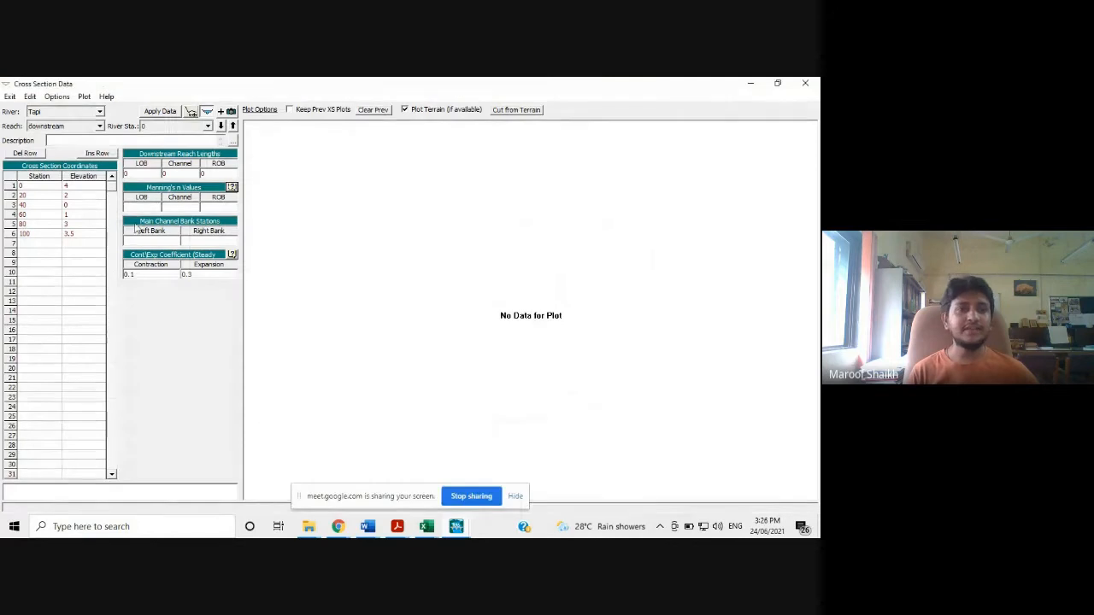
left_click(149, 206)
type("0.025")
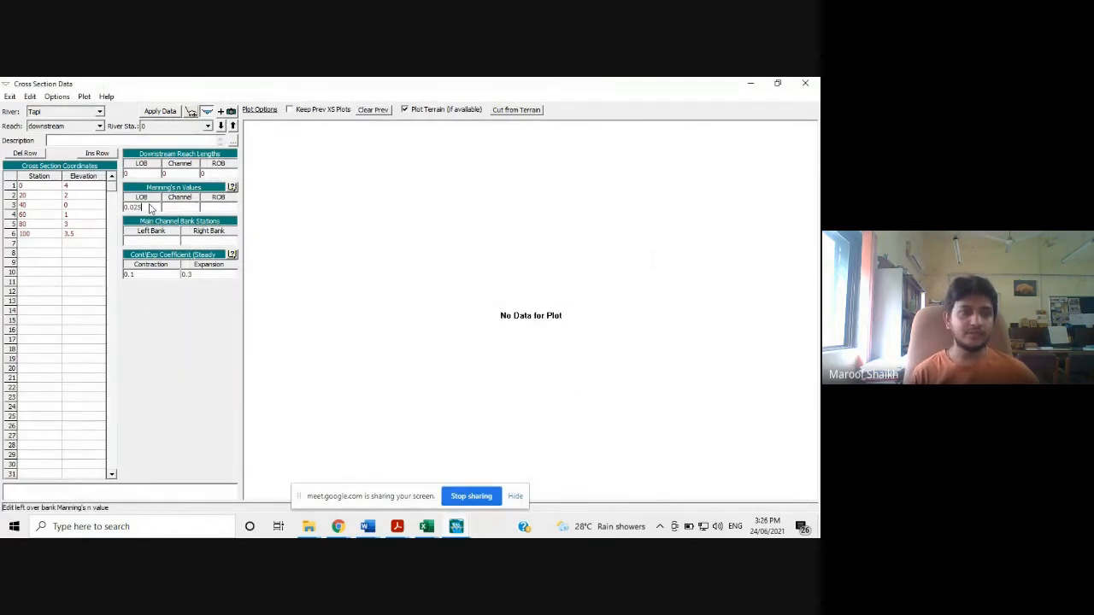
left_click(184, 208)
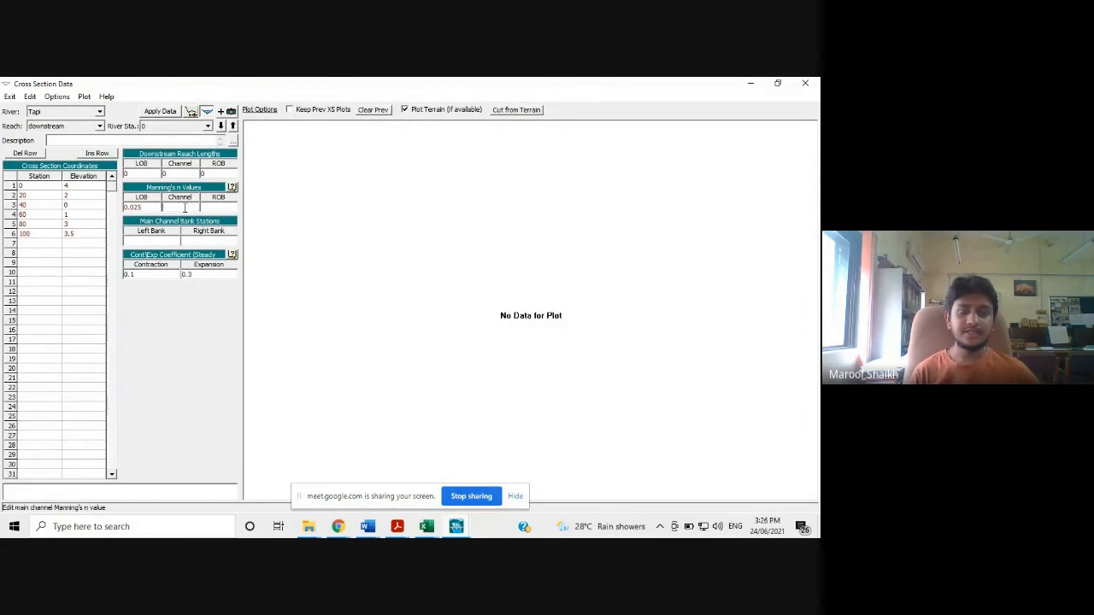
type("0.025")
left_click(214, 207)
type("0.025")
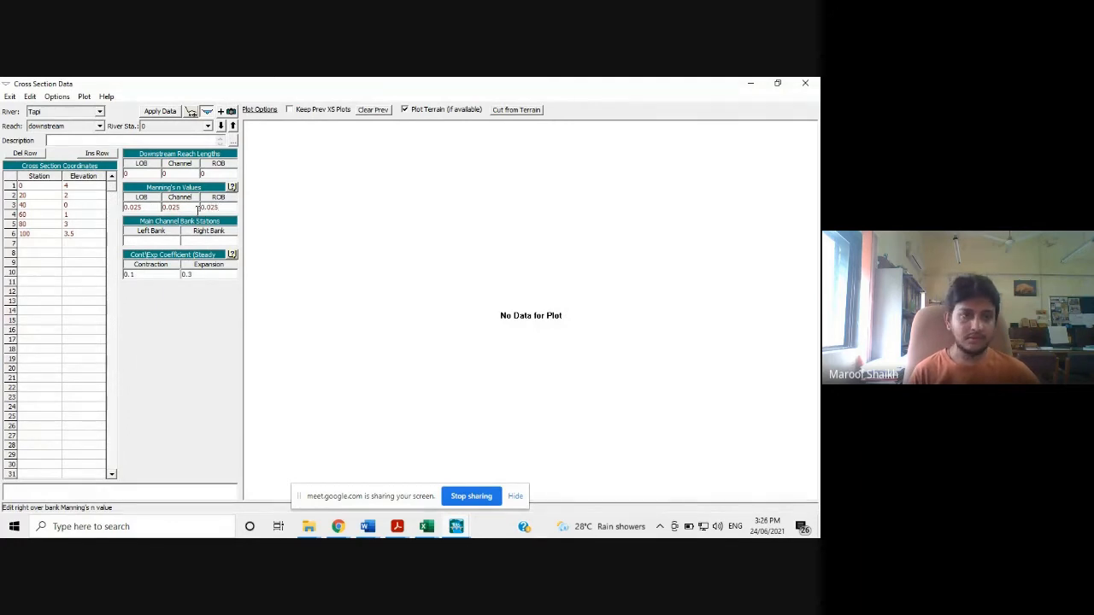
Set the main channel bank stations of river station 0 to 0 (left) and 100 (right), and apply the data.
left_click(146, 242)
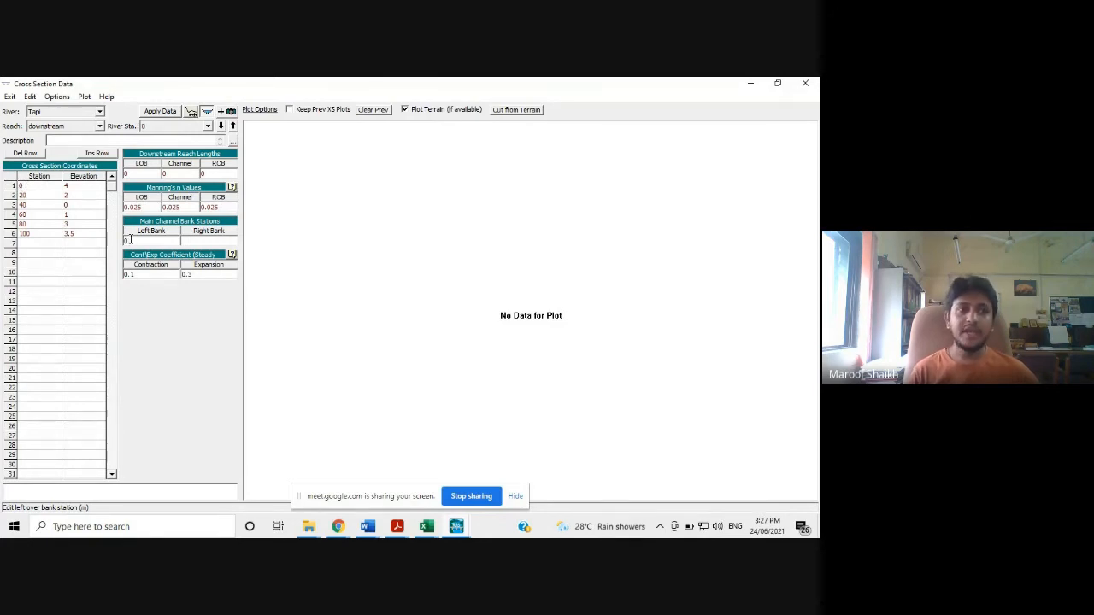
left_click(200, 240)
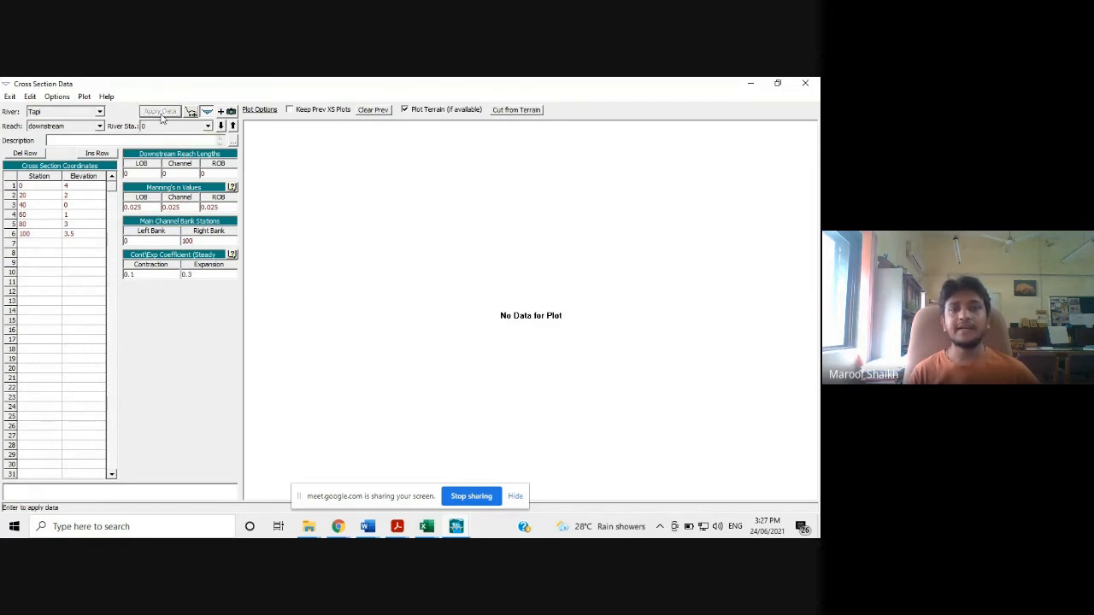
left_click(161, 117)
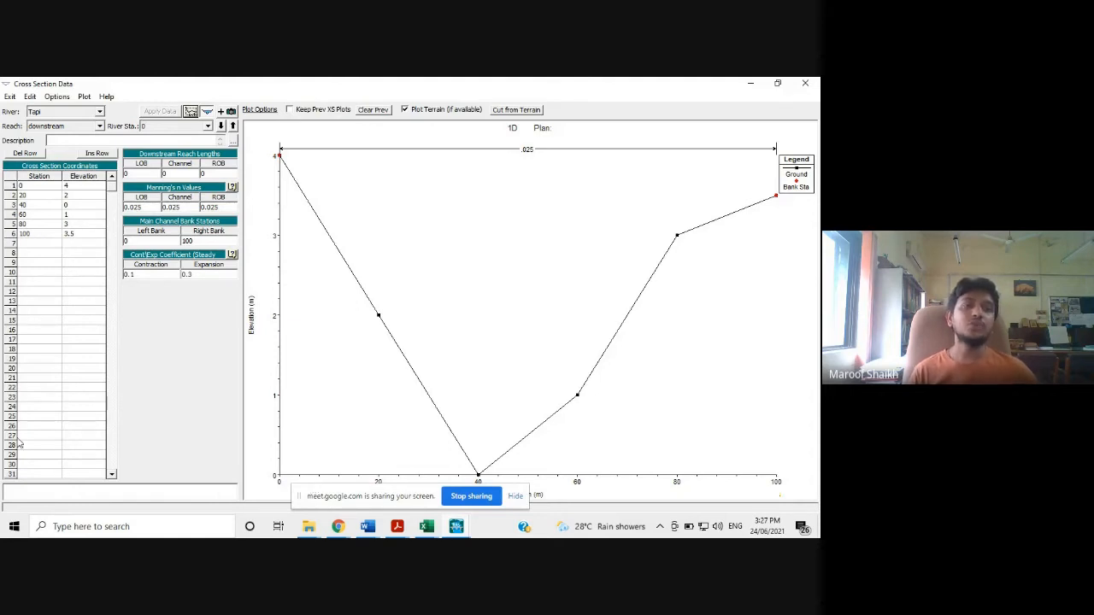
Add a new cross section at river station 100 in the downstream reach.
left_click(58, 97)
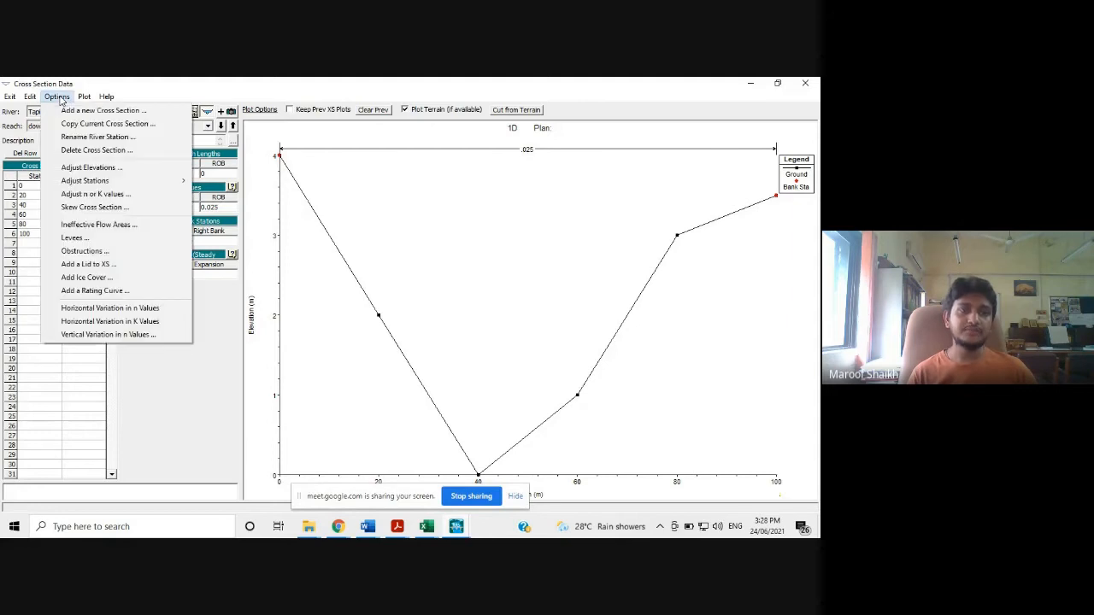
left_click(65, 110)
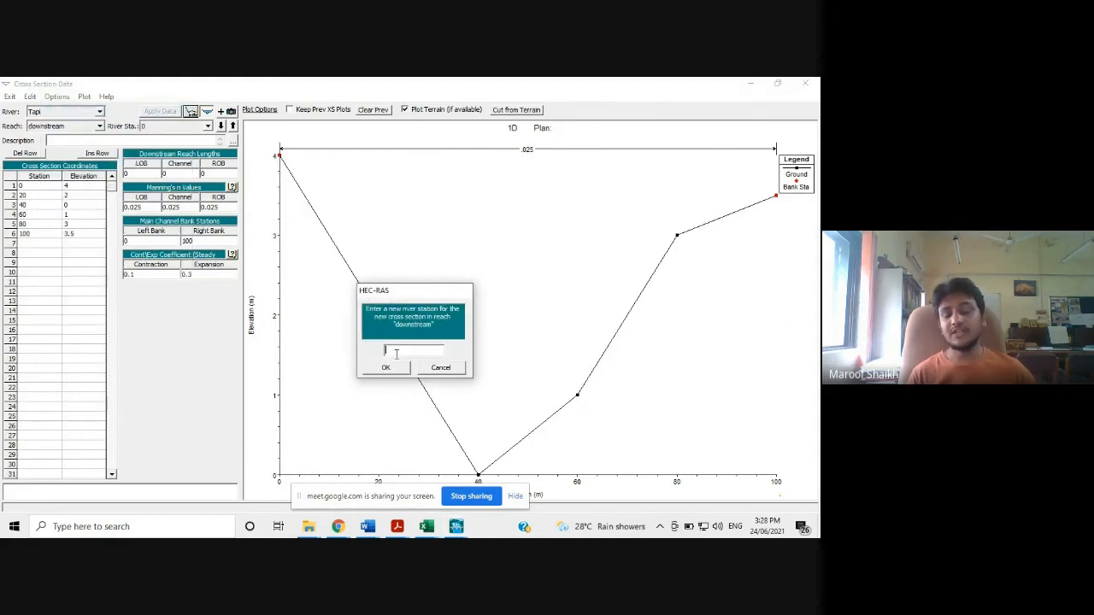
type("100")
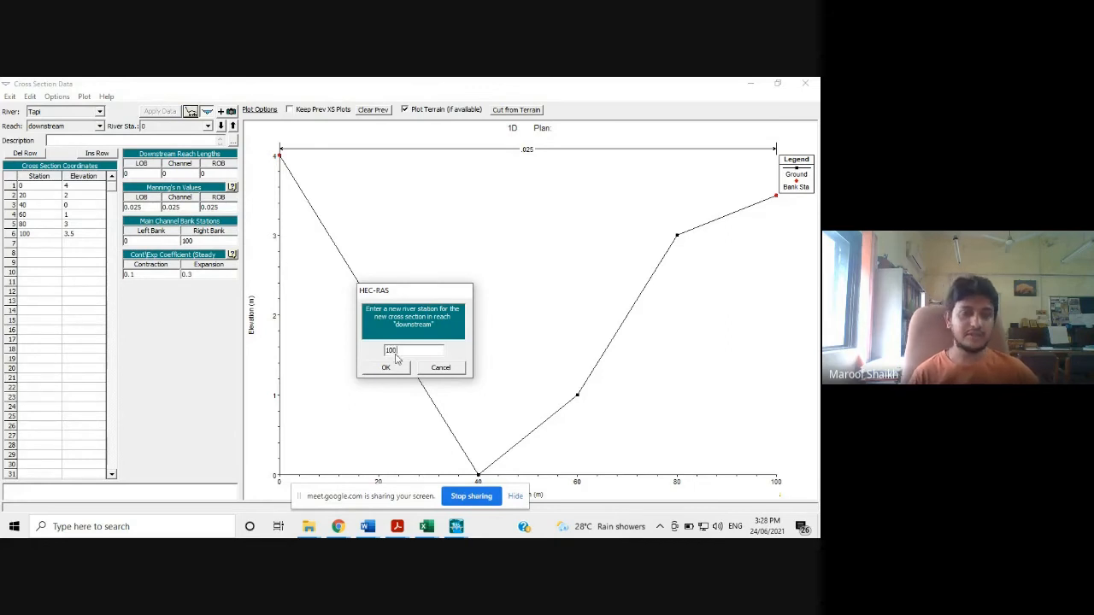
left_click(393, 368)
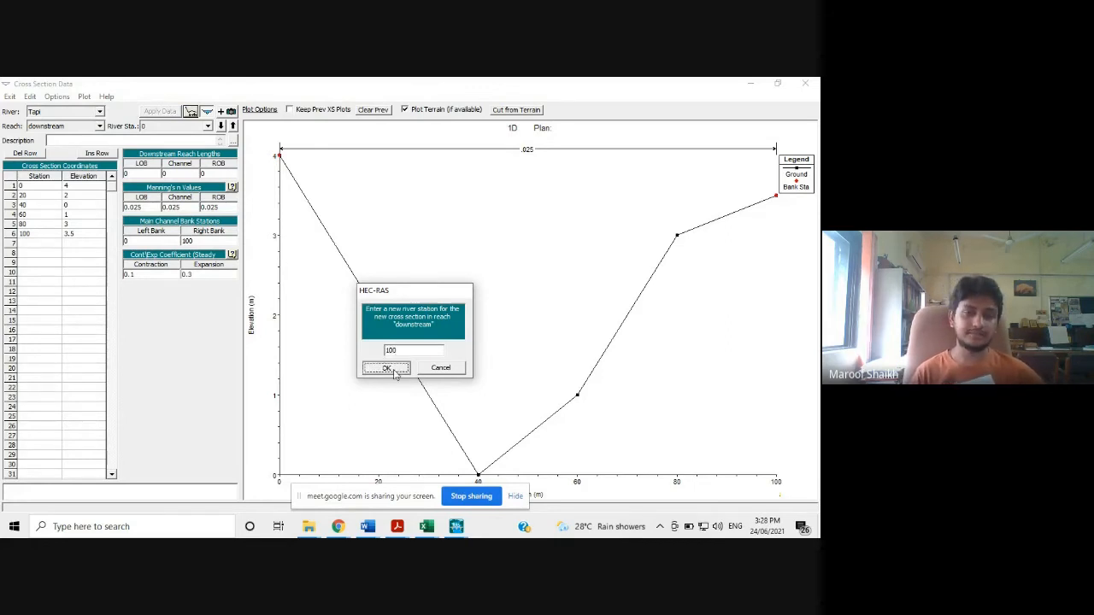
Enter the stations 0, 20, 40, 60, 80 and 100 in the cross section coordinates of river station 100.
left_click(28, 188)
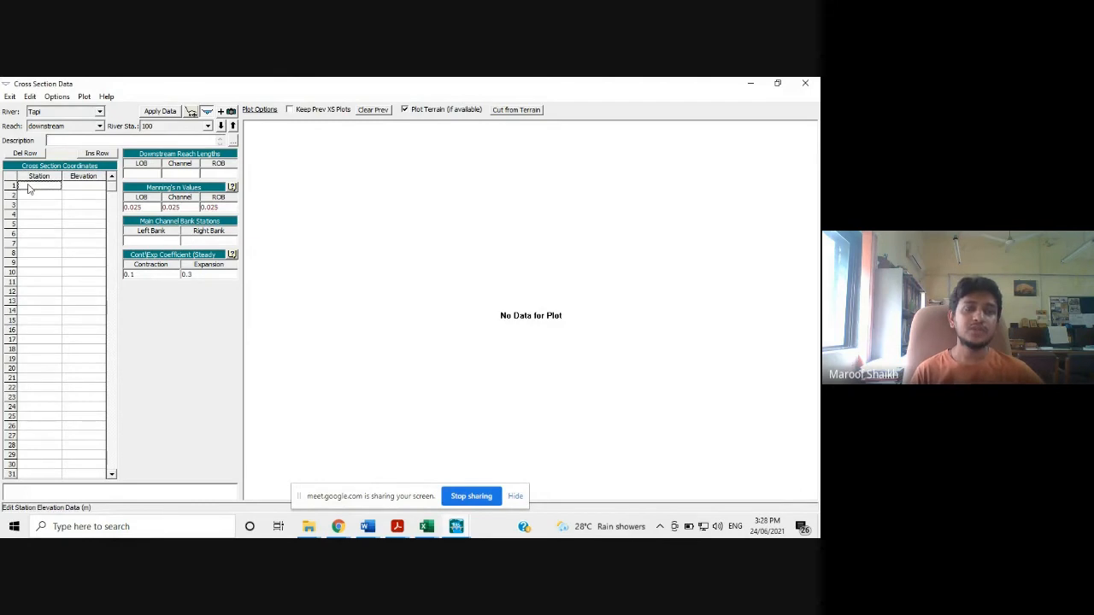
type("0")
key("Return")
type("20")
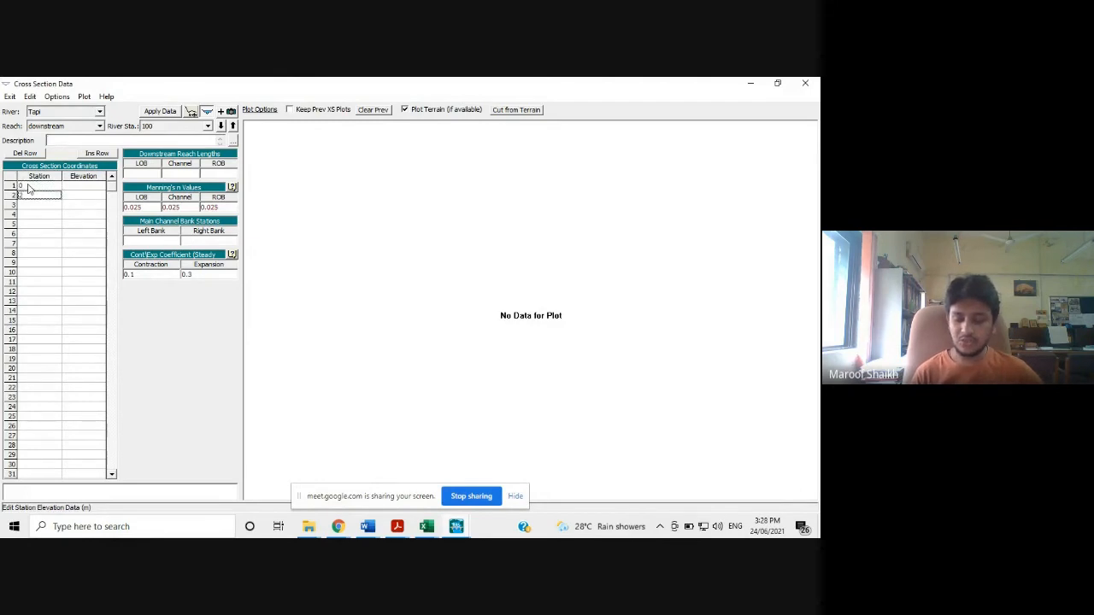
key("Return")
type("40")
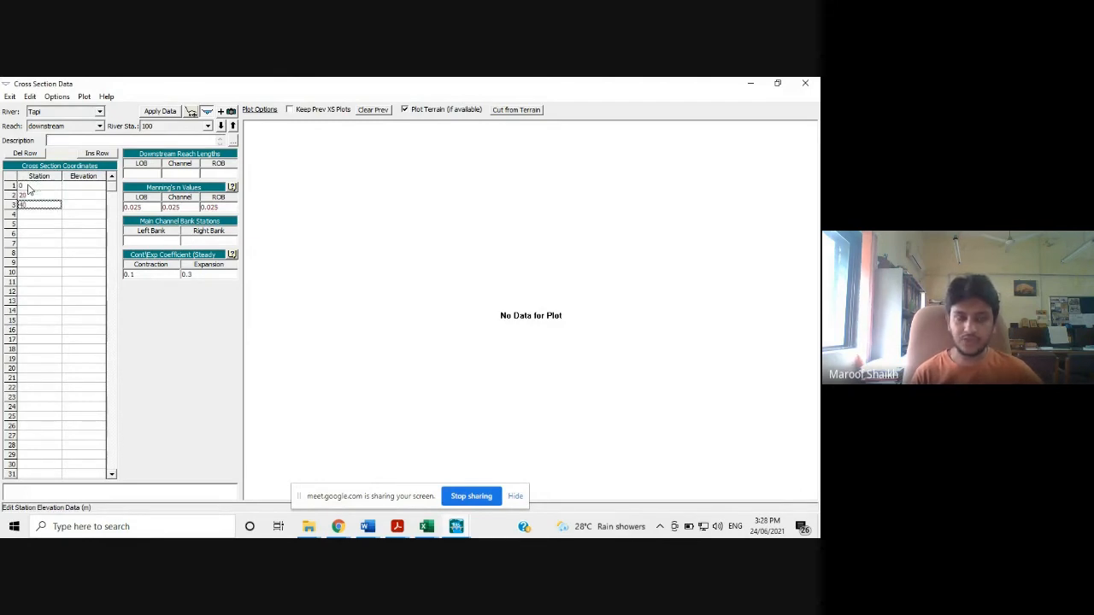
key("Return")
type("60")
key("Return")
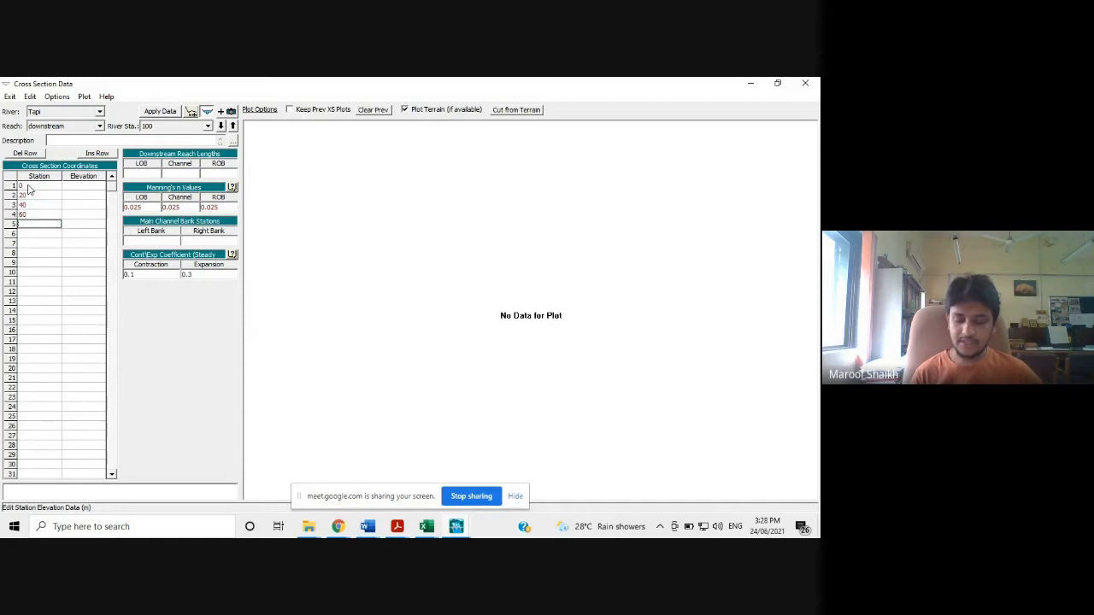
type("80")
key("Return")
type("100")
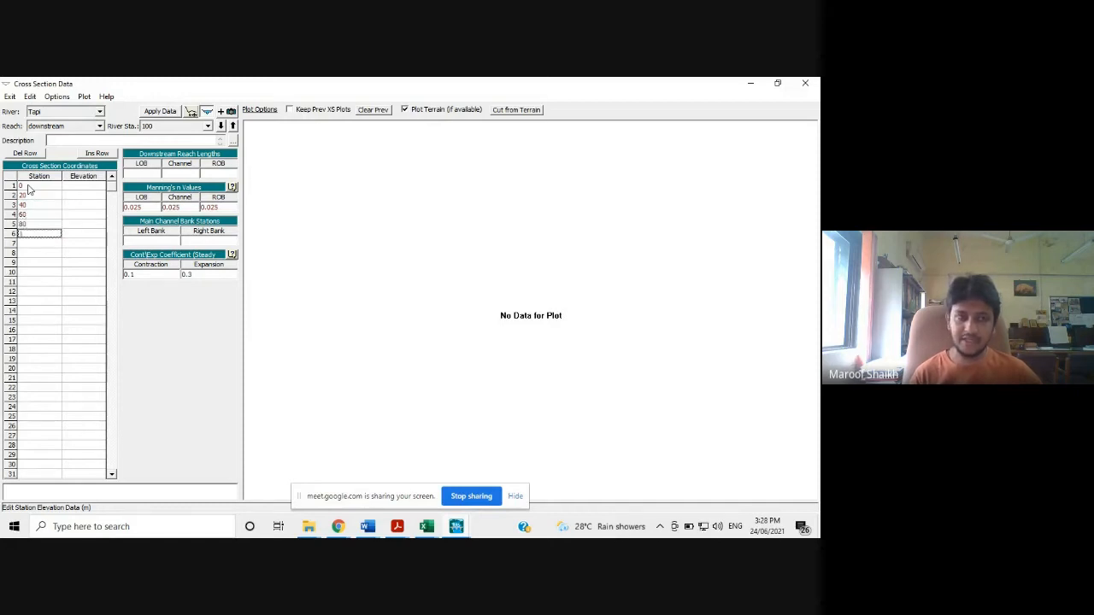
Enter the elevations 4, 3, 1, 0, 2 and 3.8 for the six stations of river station 100.
left_click(94, 186)
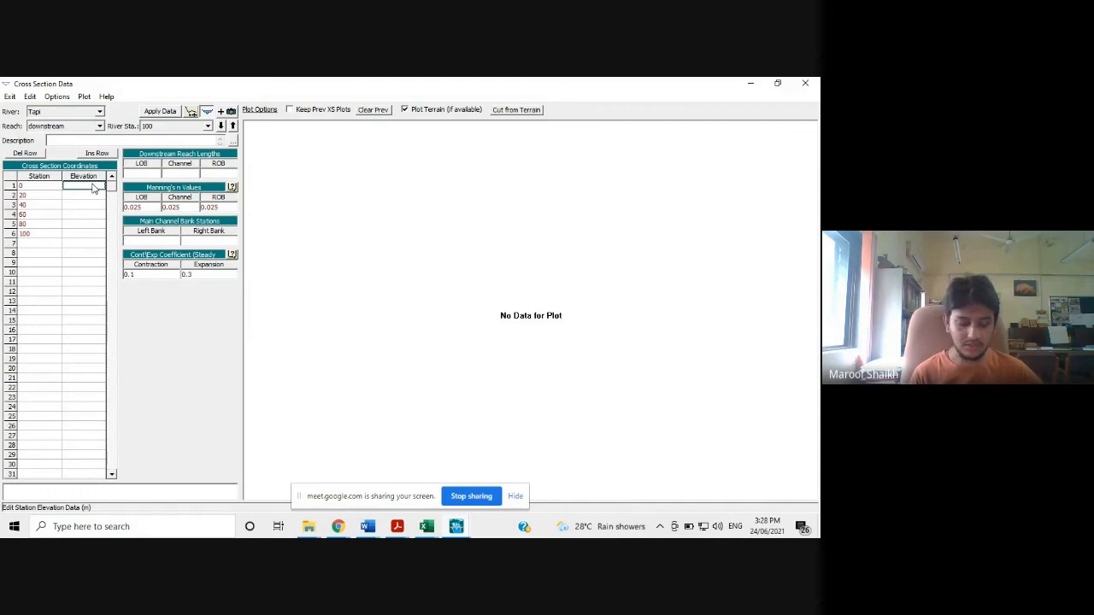
key("Return")
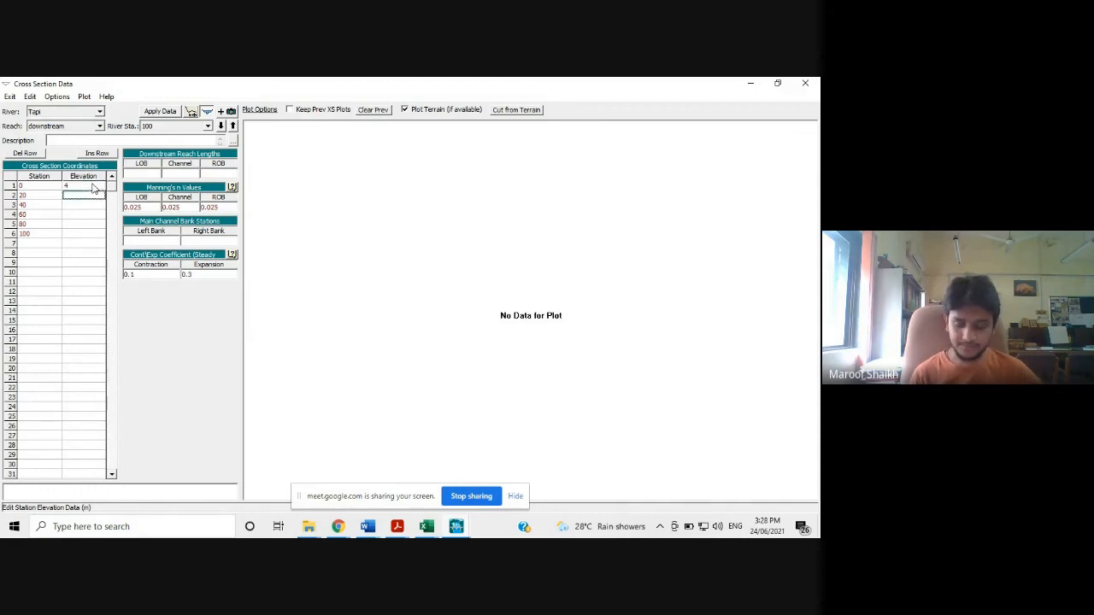
key("Return")
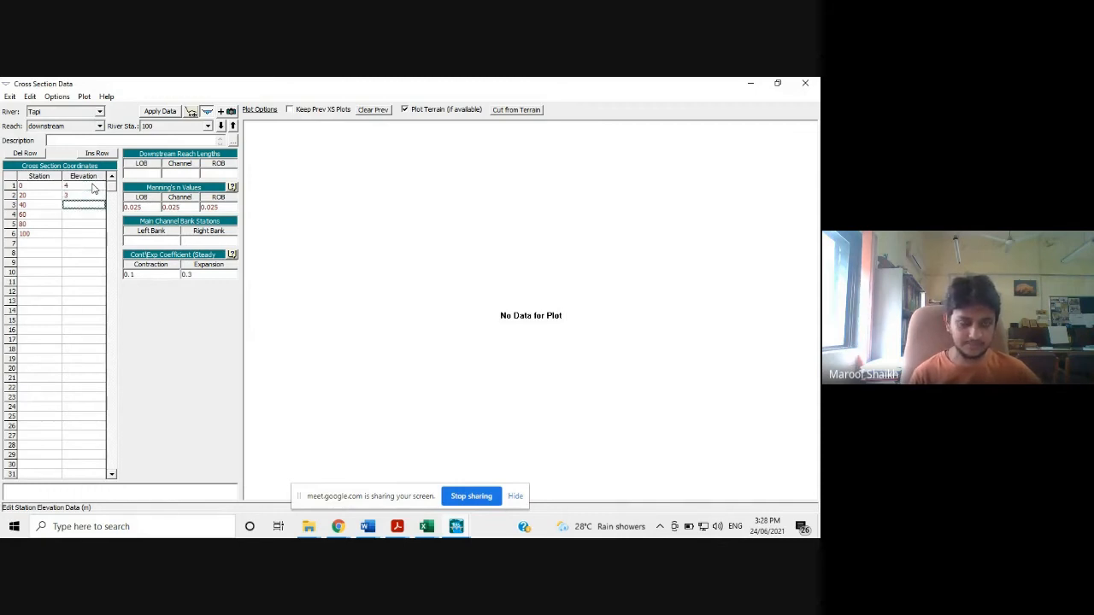
type("1")
key("Return")
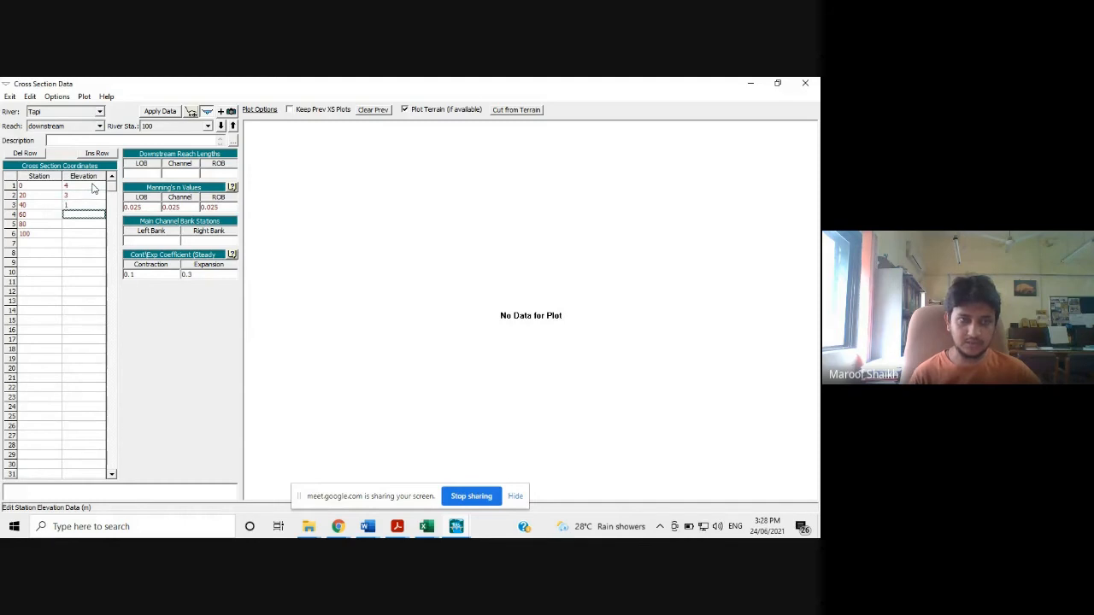
key("Return")
type("2")
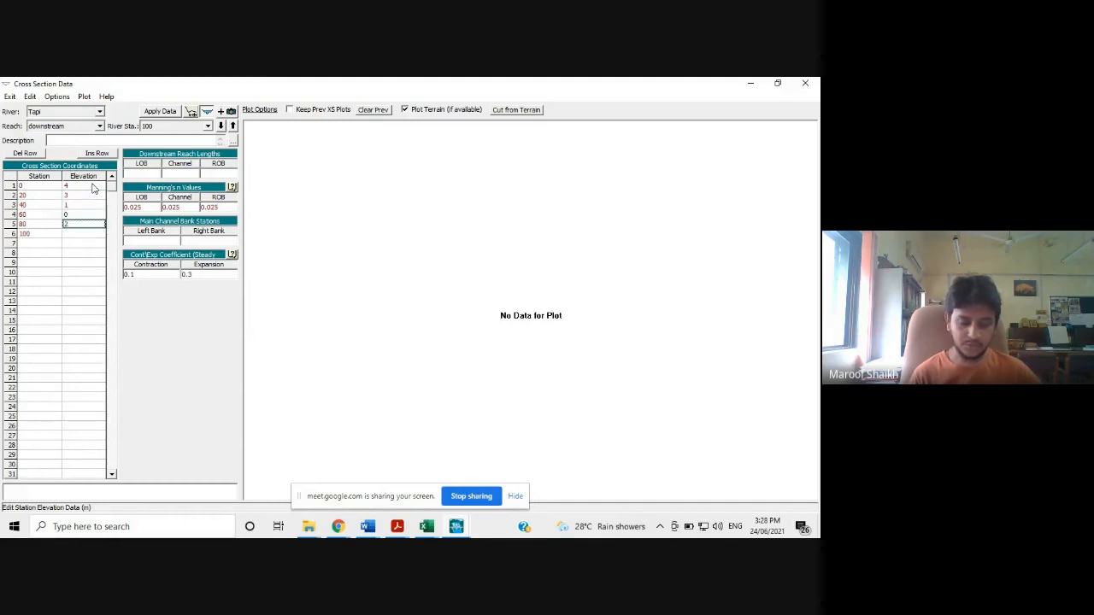
key("Return")
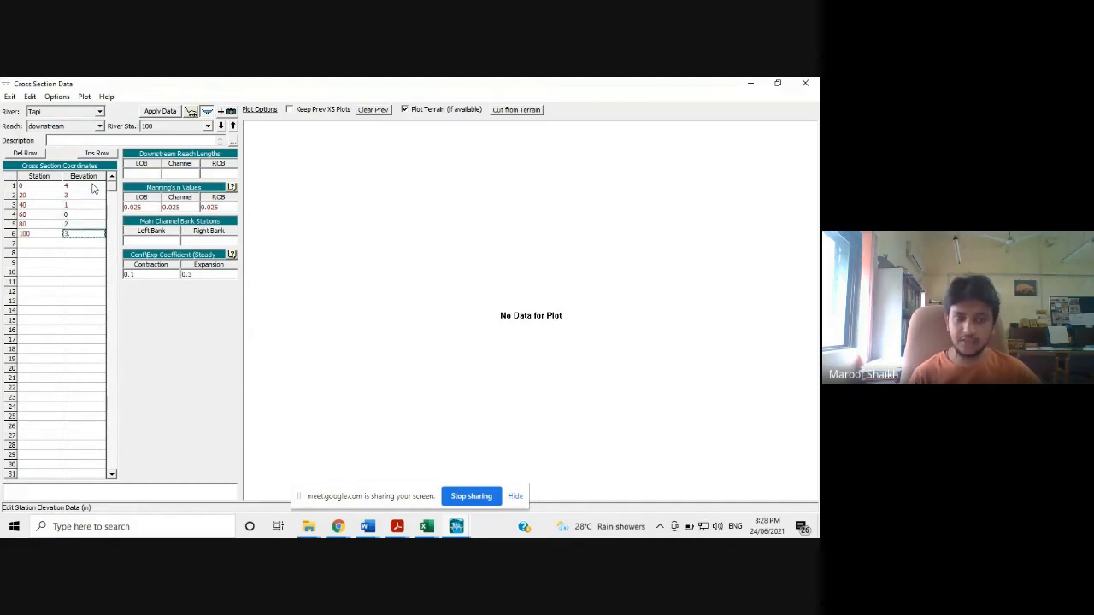
Set the LOB, Channel and ROB downstream reach lengths of river station 100 to 100 m.
left_click(139, 174)
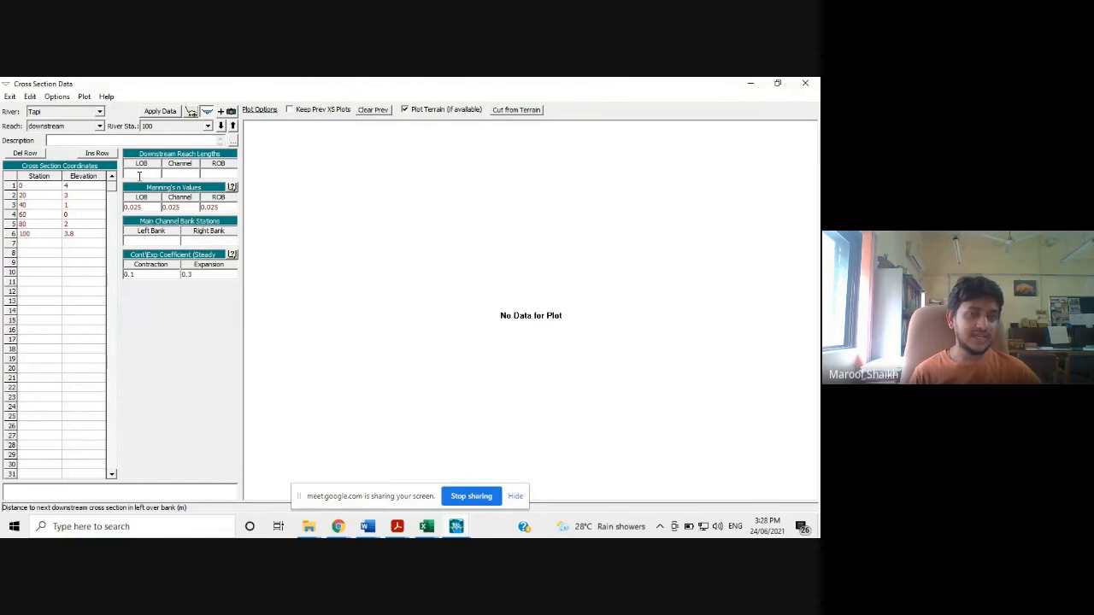
type("100")
left_click(181, 173)
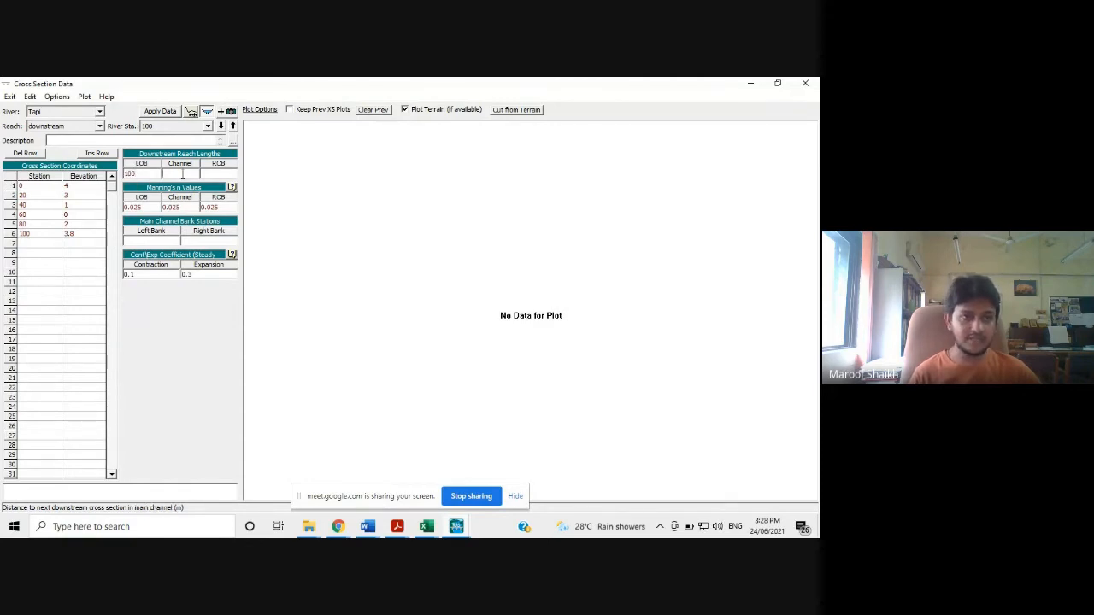
type("100")
left_click(212, 174)
type("100")
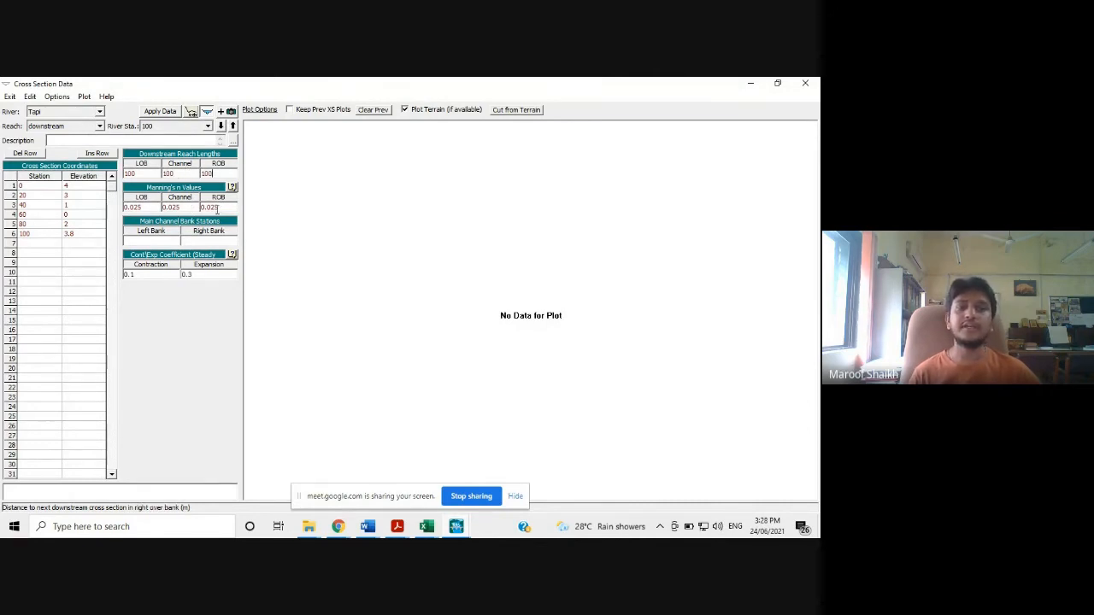
Set the left bank station to 0 and the right to 100 for river station 100, and apply the data.
left_click(143, 243)
type("0")
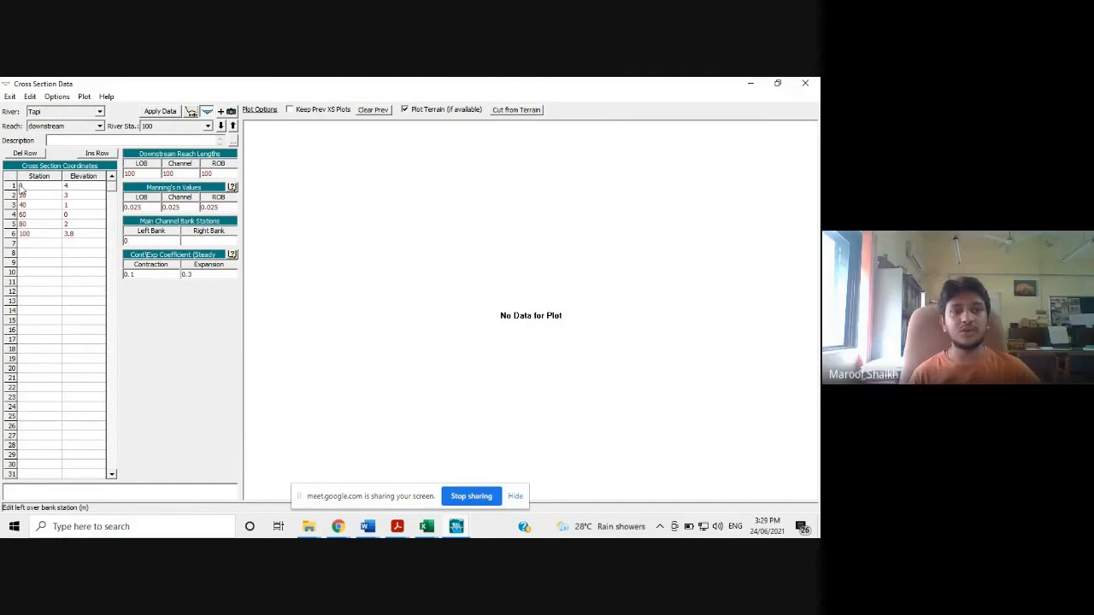
left_click(204, 243)
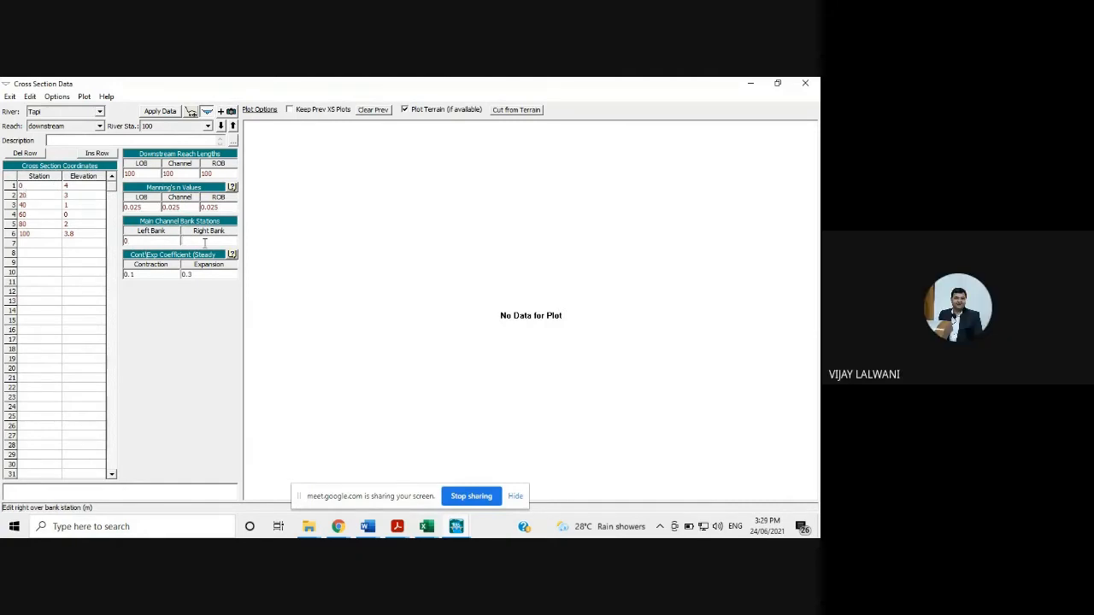
type("100")
mouse_move(341, 532)
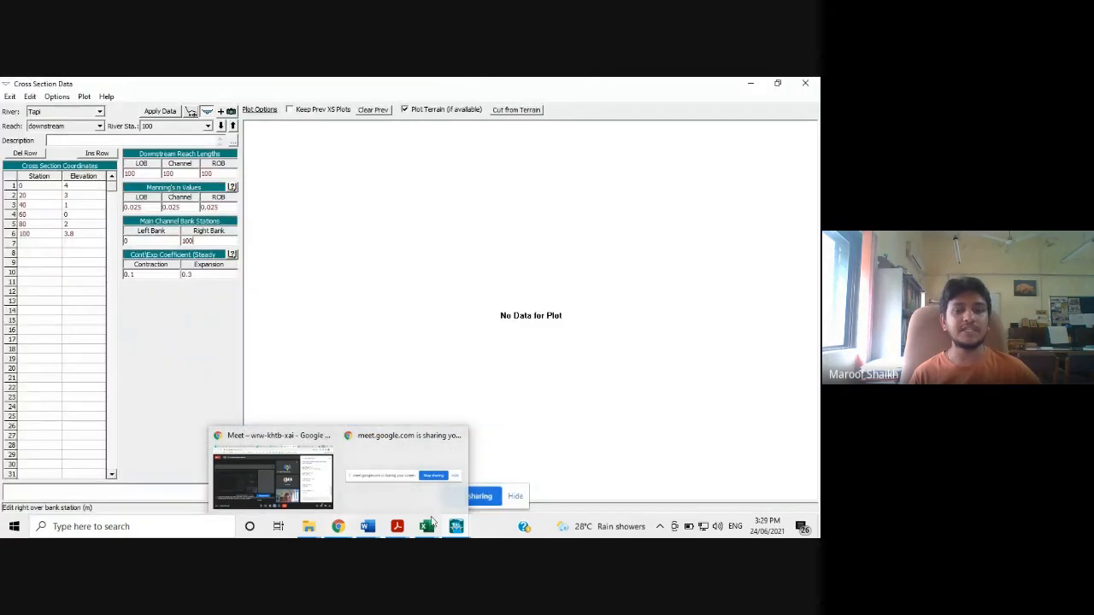
mouse_move(456, 524)
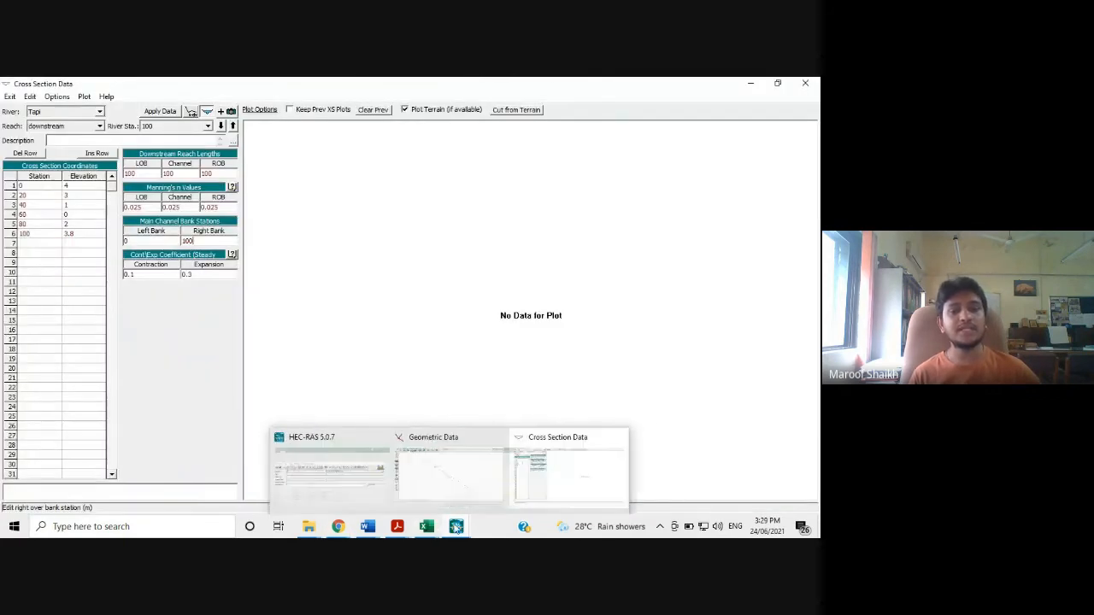
left_click(539, 487)
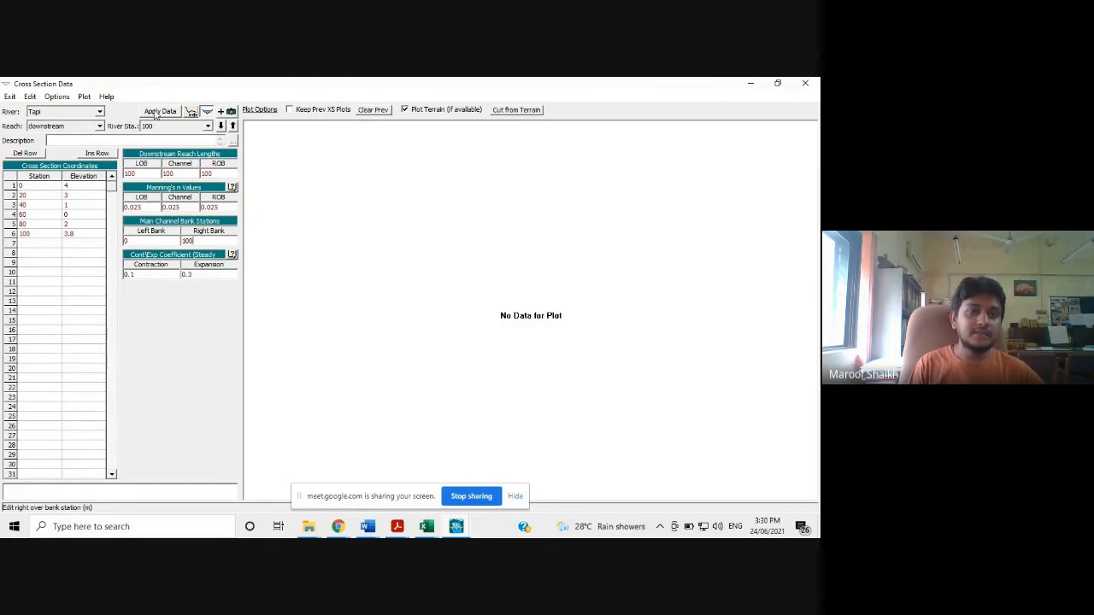
left_click(159, 113)
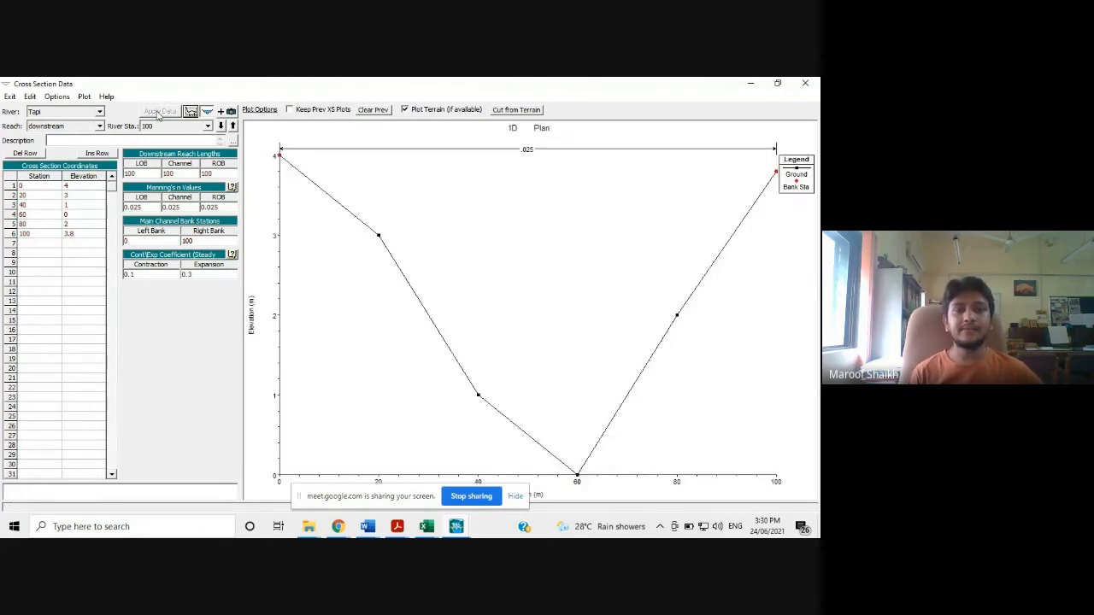
Add a new cross section at river station 200 in the downstream reach.
left_click(53, 98)
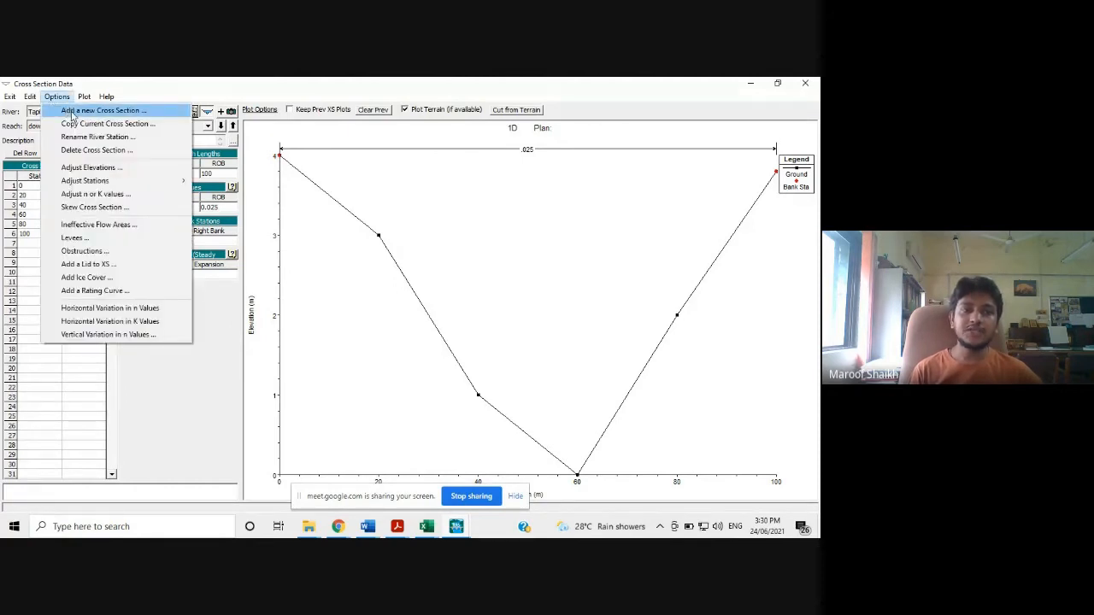
left_click(74, 114)
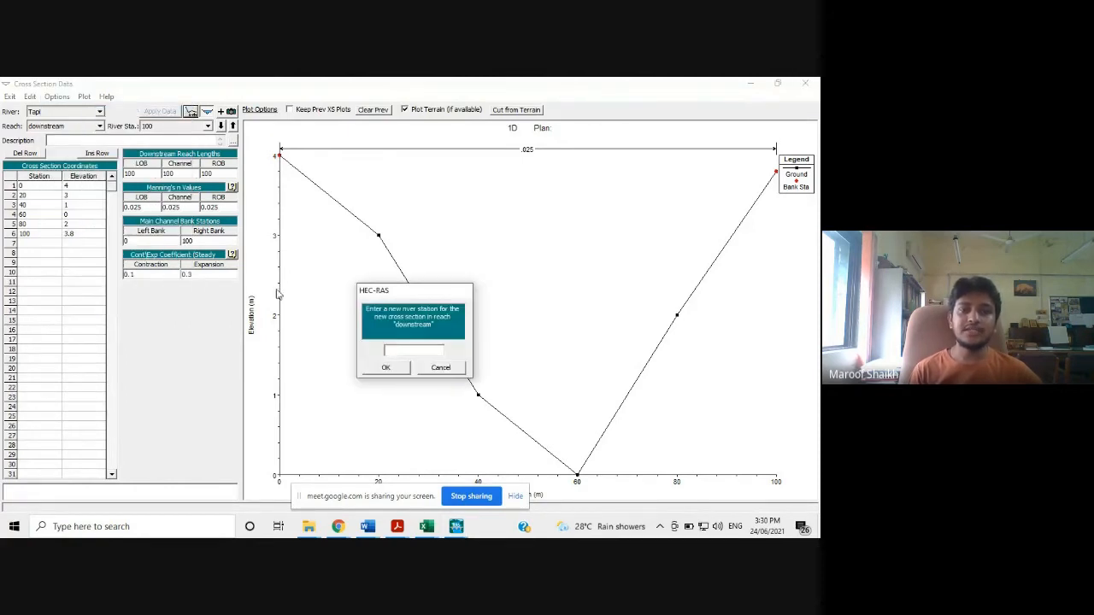
type("2000")
key("BackSpace")
left_click(386, 367)
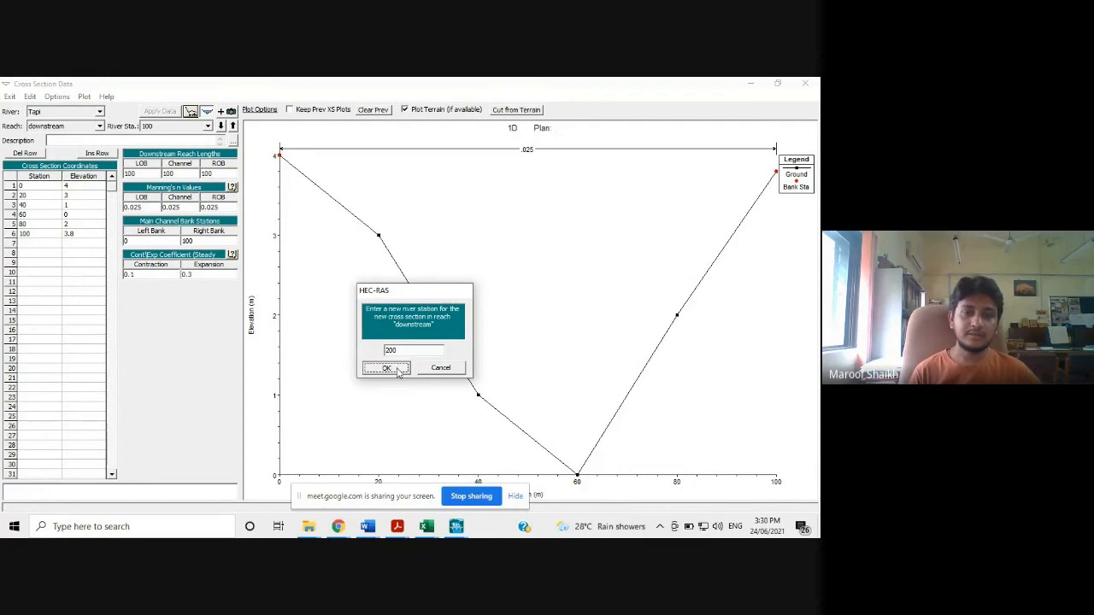
Enter the stations 0, 20, 40, 60, 80 and 100 in the cross section coordinates of river station 200.
left_click(53, 188)
type("0")
key("Return")
type("20")
key("Return")
type("40")
key("Return")
type("60")
key("Return")
type("80")
key("Return")
type("100")
Enter the elevations 4, 2, 0, 1, 1 and 3 for the six stations of river station 200.
left_click(86, 187)
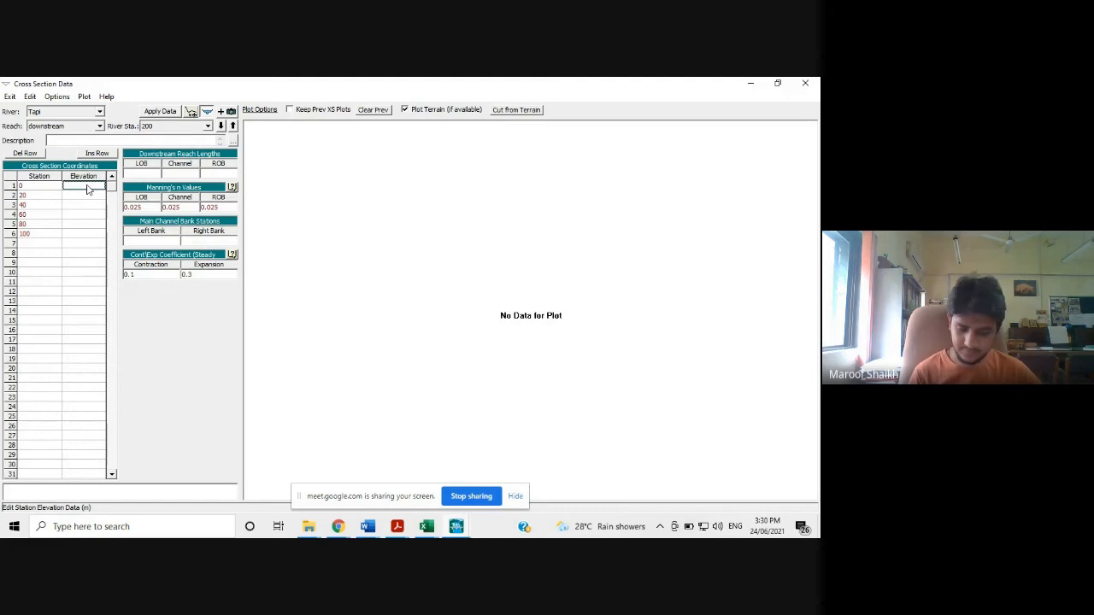
type("4")
key("Return")
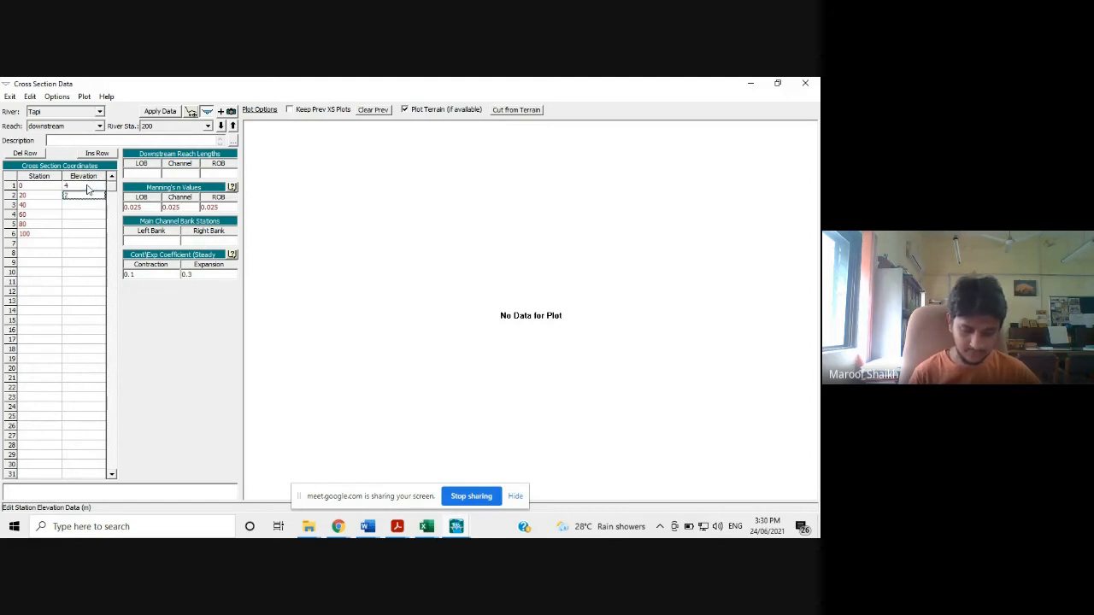
type("2")
key("Return")
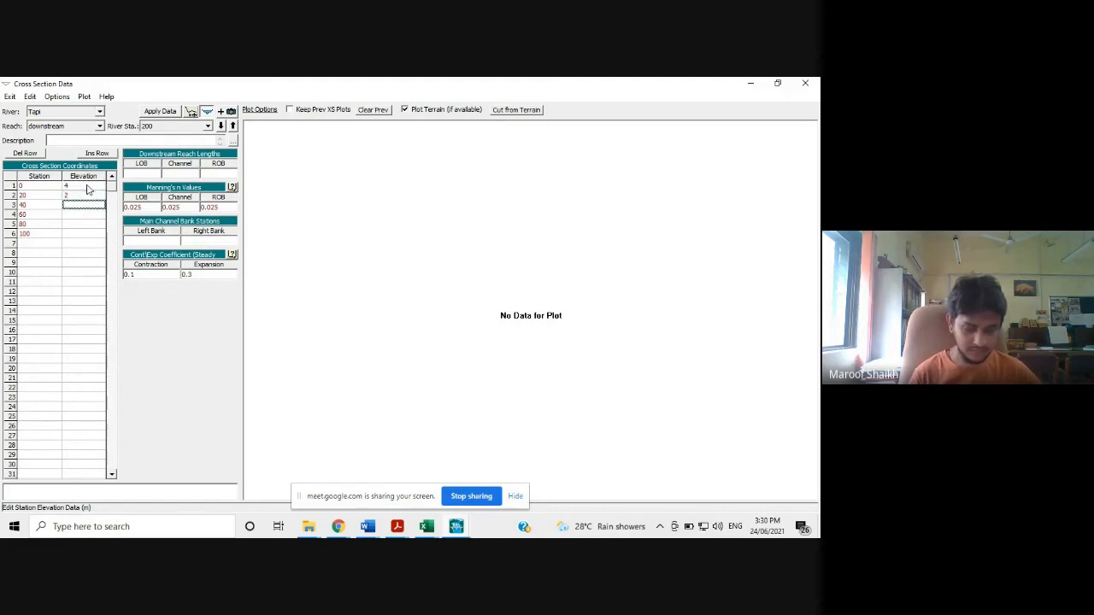
type("0")
key("Return")
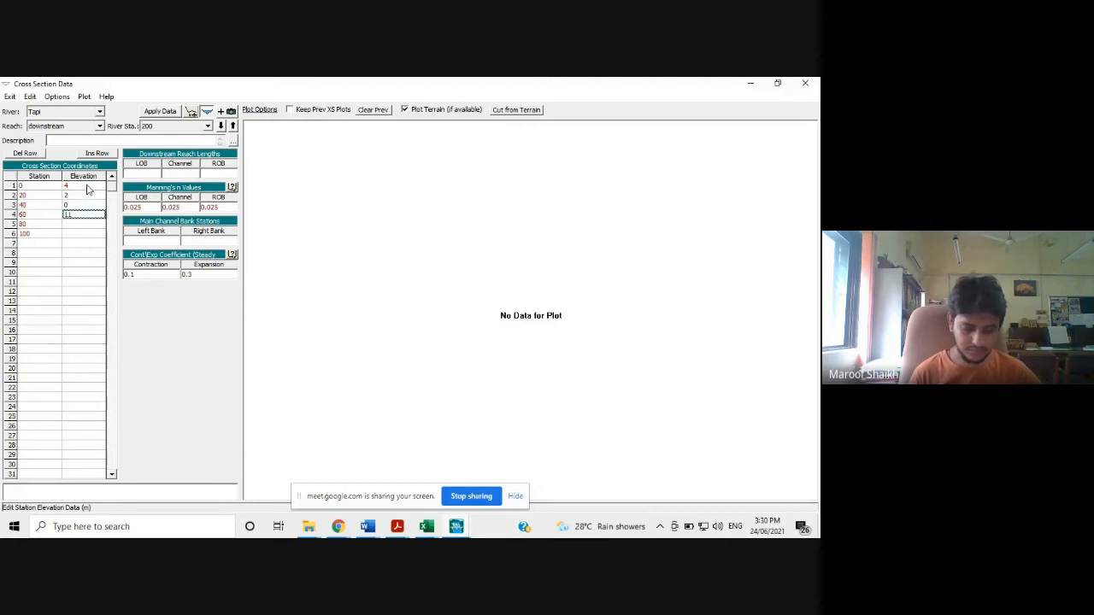
type("1")
key("Return")
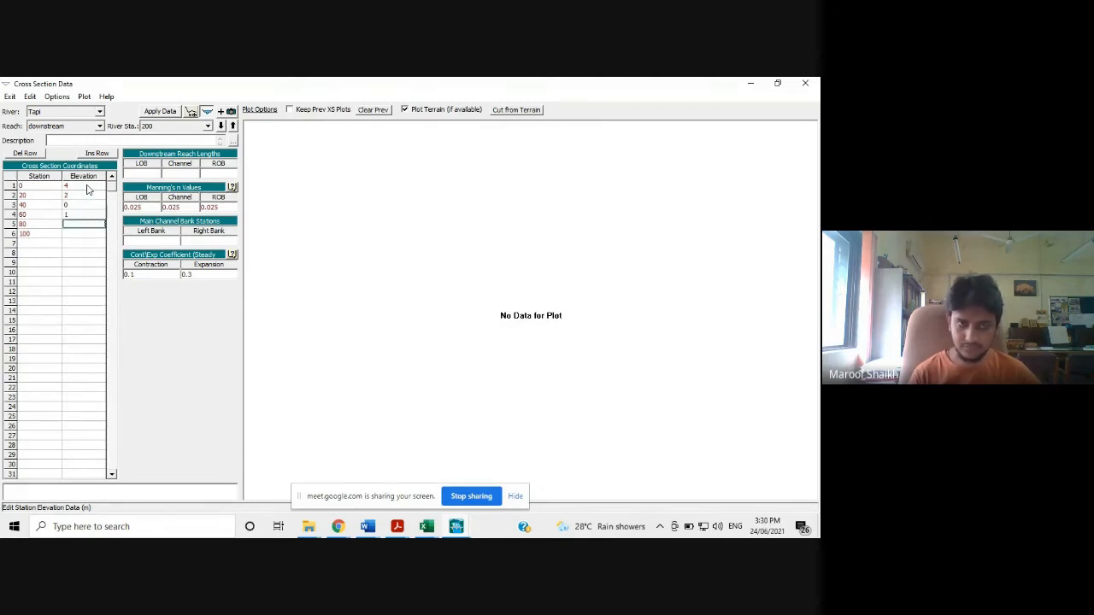
type("1")
key("Return")
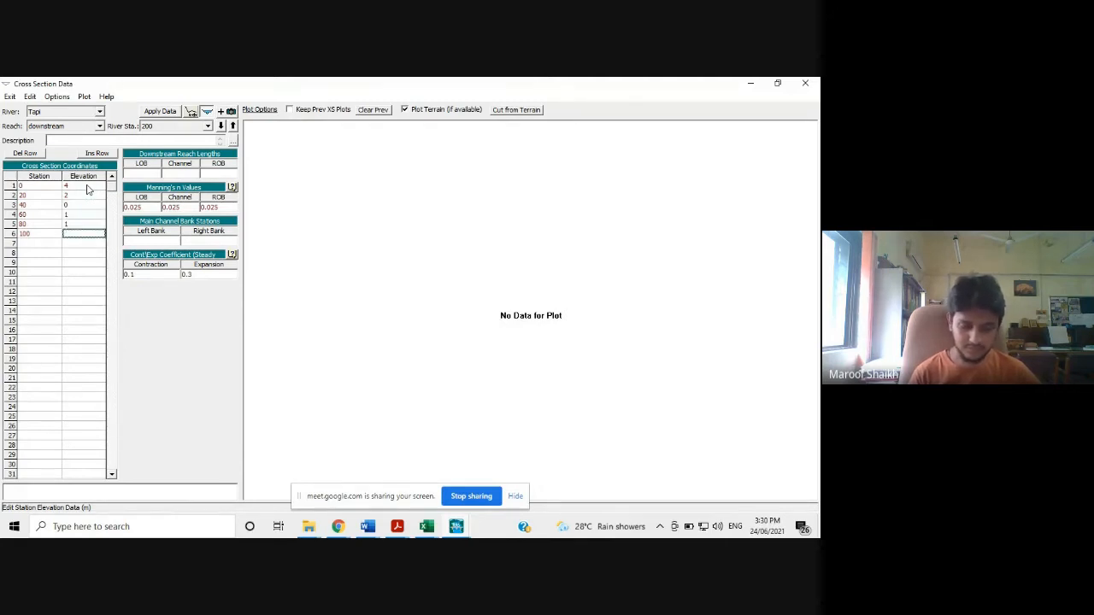
type("3")
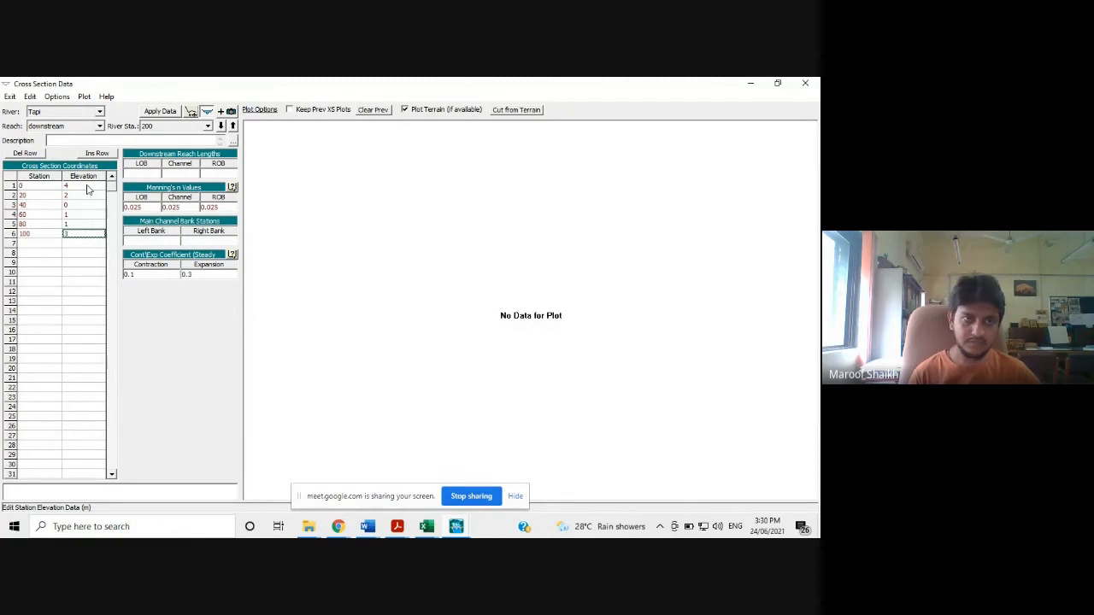
Set the LOB, Channel and ROB downstream reach lengths of river station 200 to 100 m.
left_click(148, 173)
type("100")
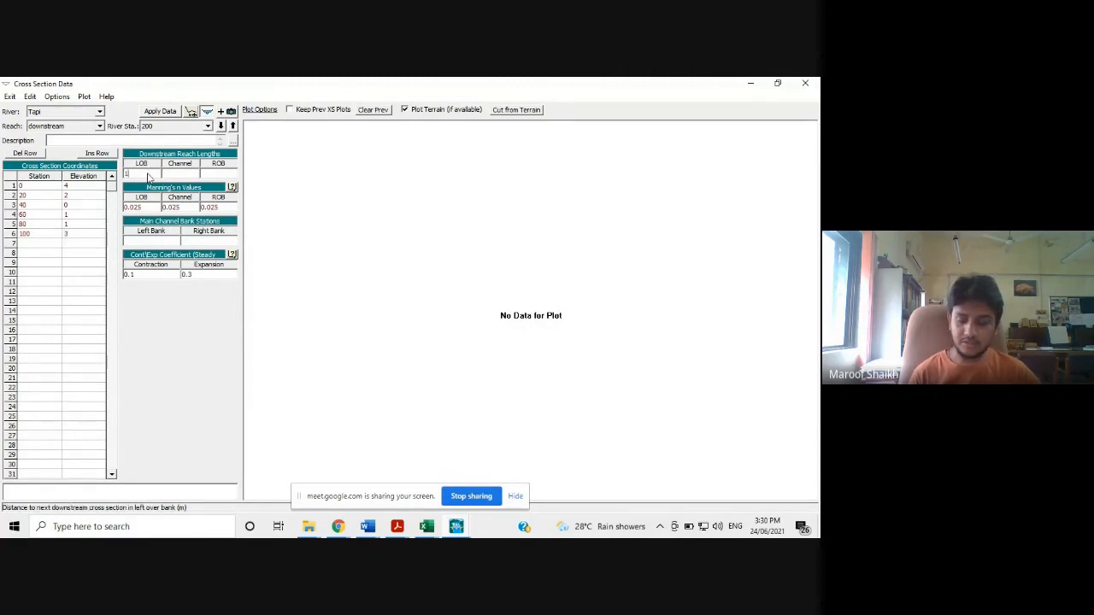
left_click(176, 173)
type("100")
left_click(208, 172)
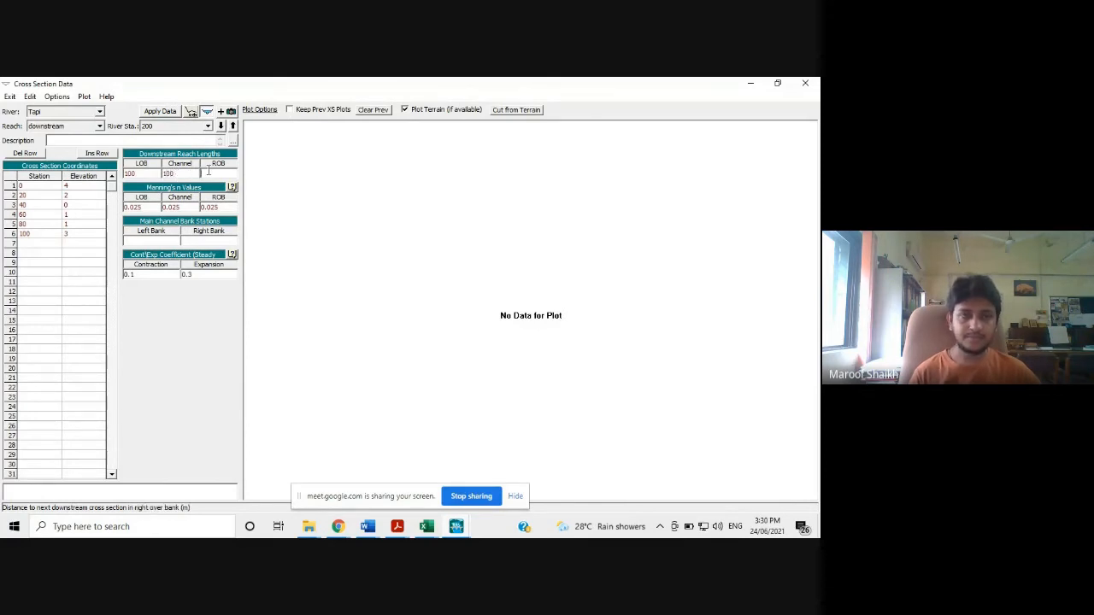
type("100")
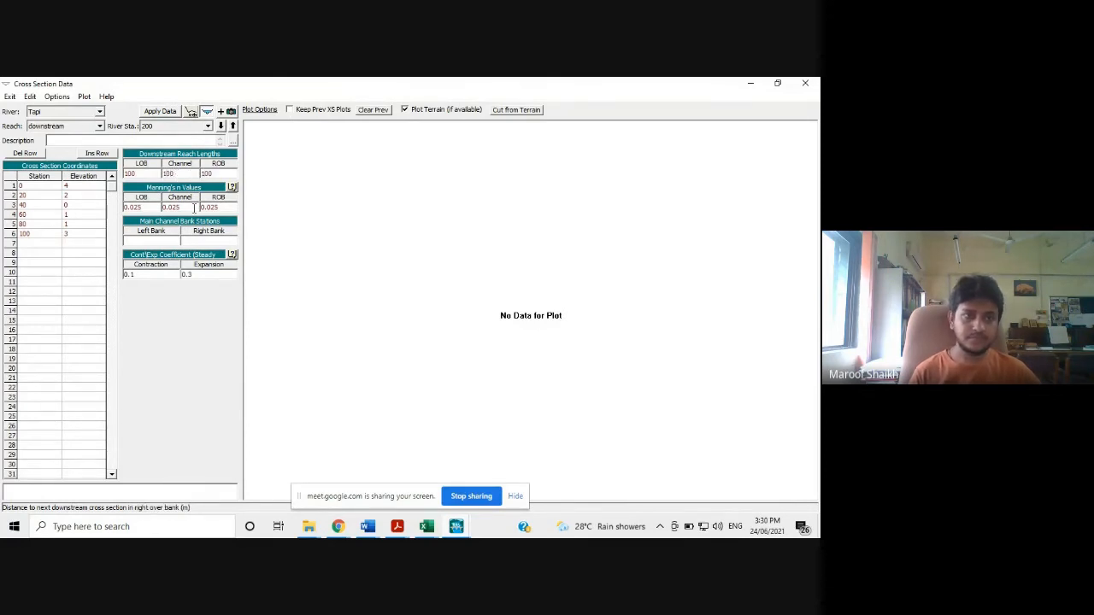
Set the left bank station to 0 and the right to 100 for river station 200, and apply the data.
left_click(165, 243)
type("0")
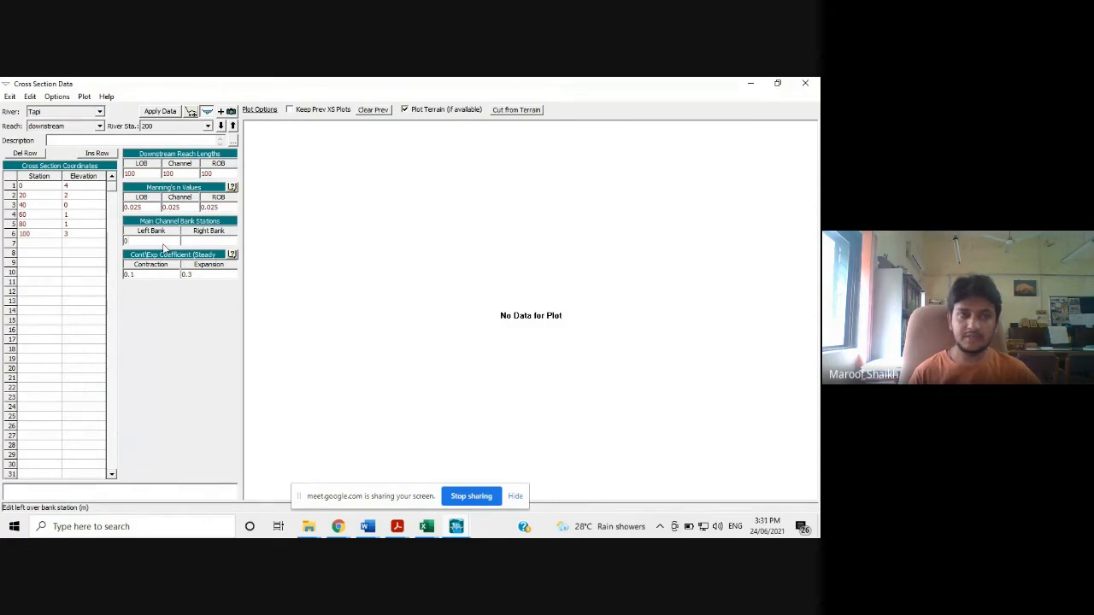
left_click(221, 240)
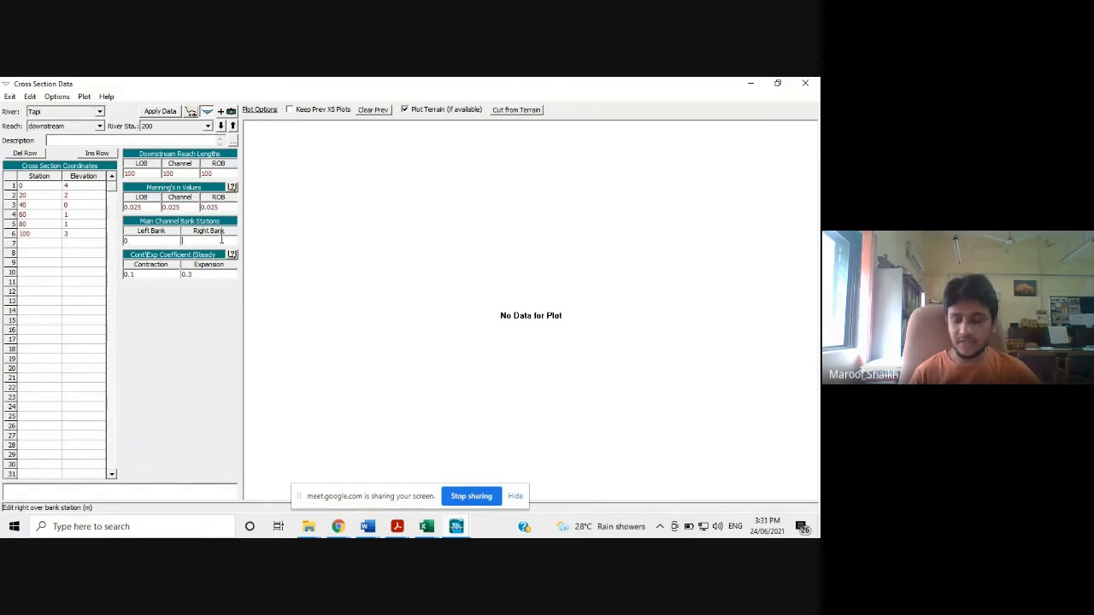
type("100")
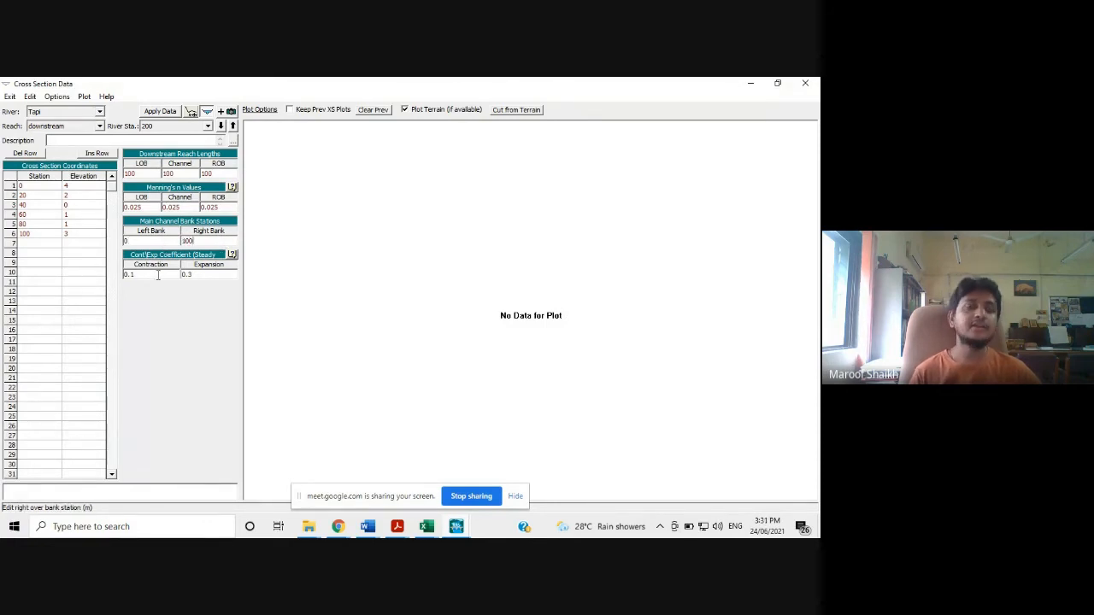
left_click(165, 114)
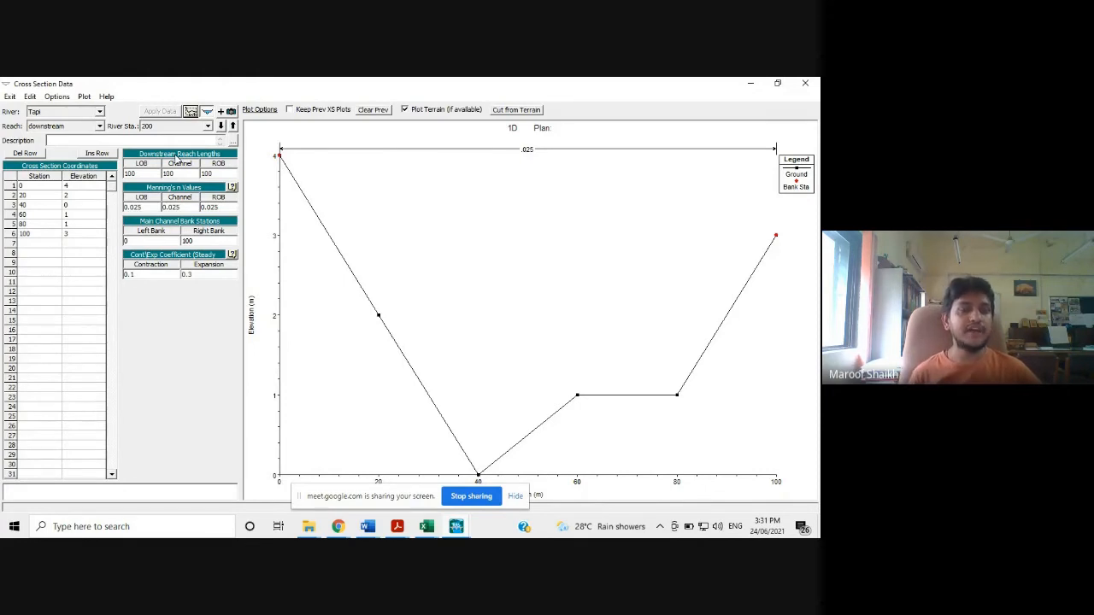
left_click(57, 97)
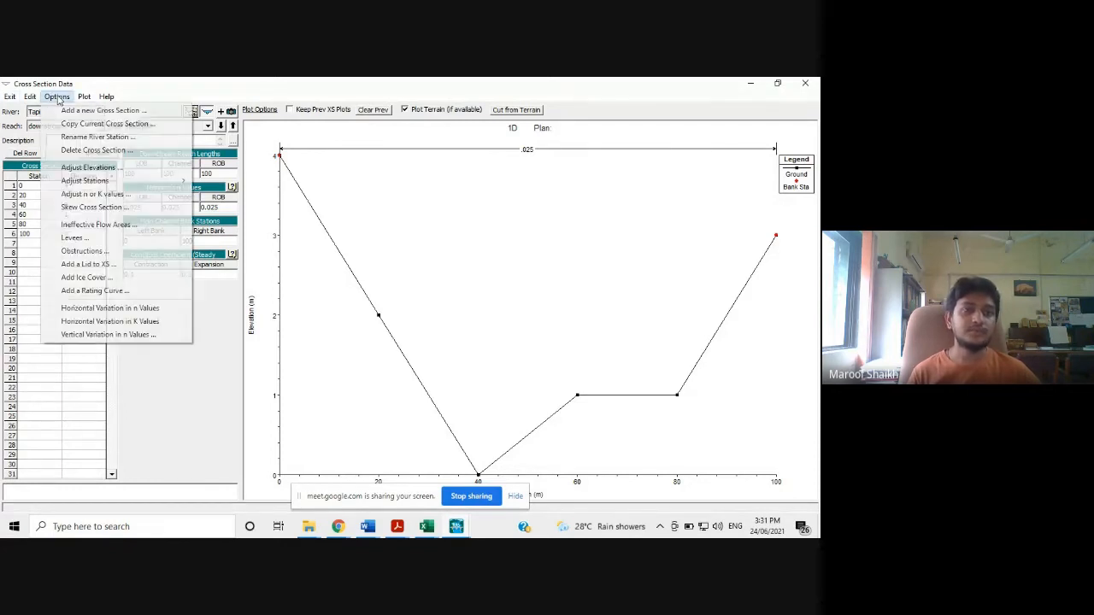
left_click(224, 321)
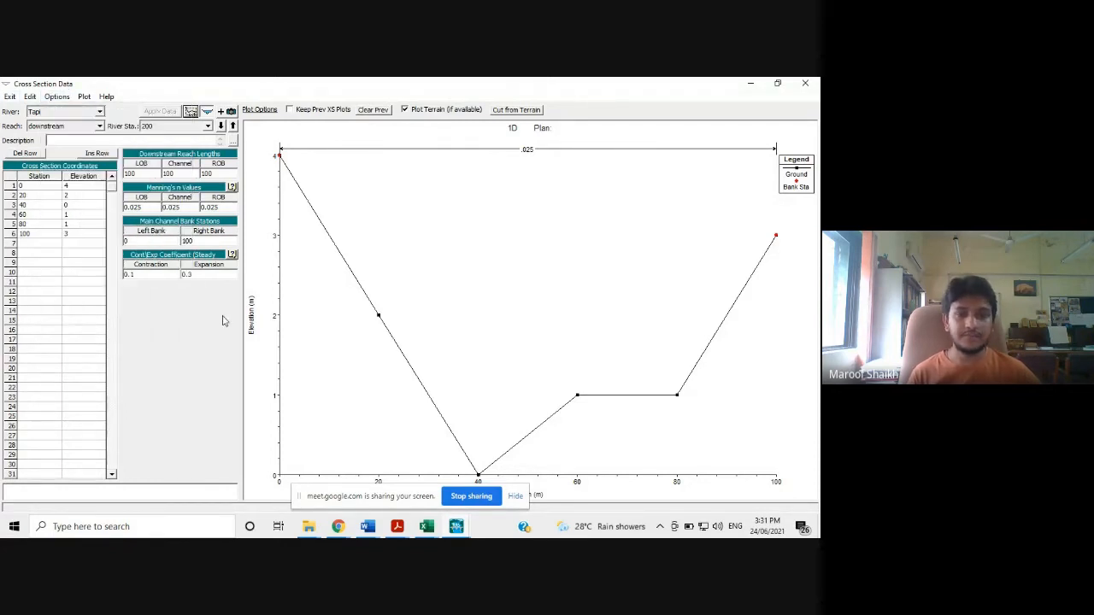
left_click(57, 97)
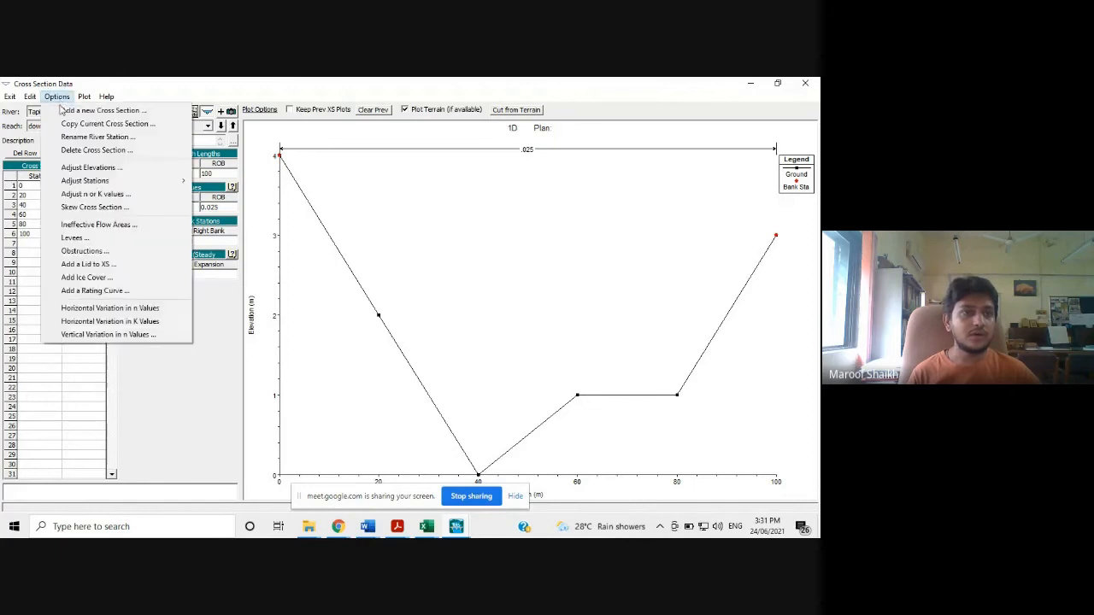
left_click(181, 335)
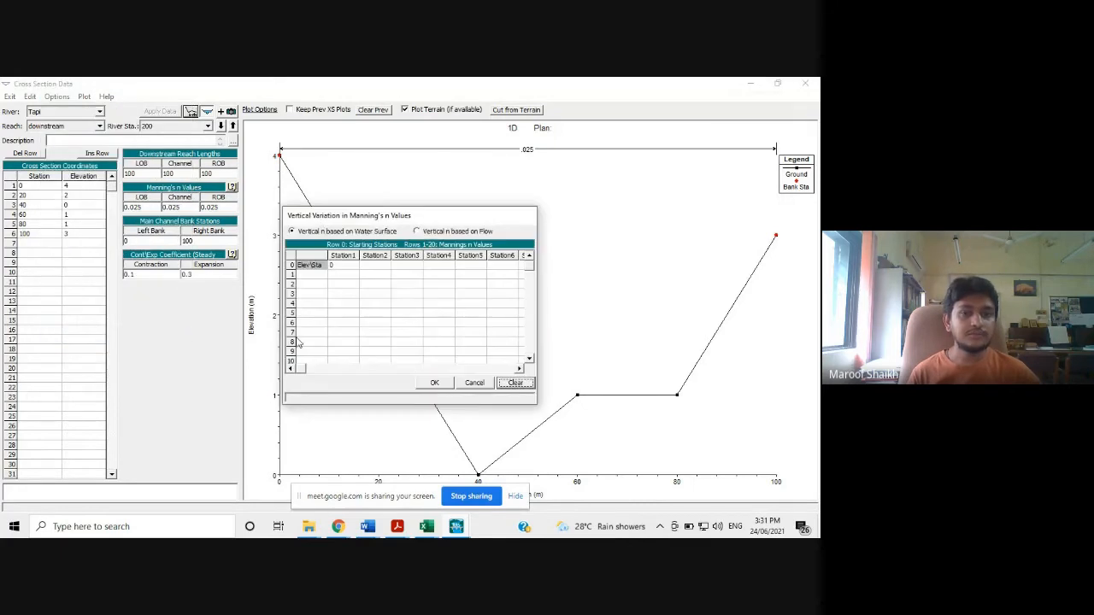
left_click(473, 383)
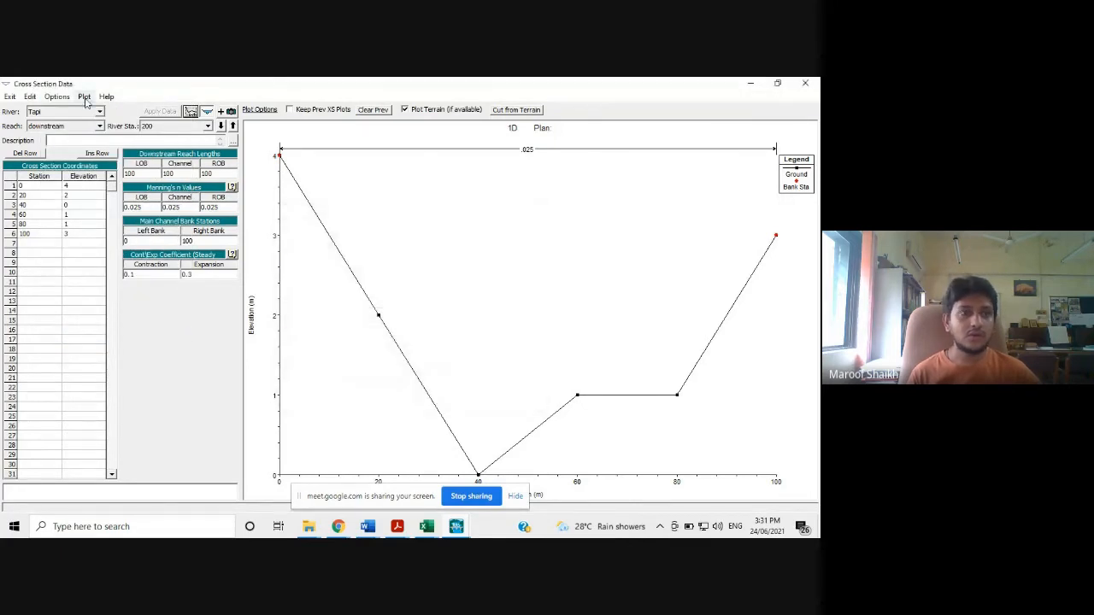
Add a new cross section at river station 300 in the downstream reach.
left_click(56, 96)
left_click(70, 112)
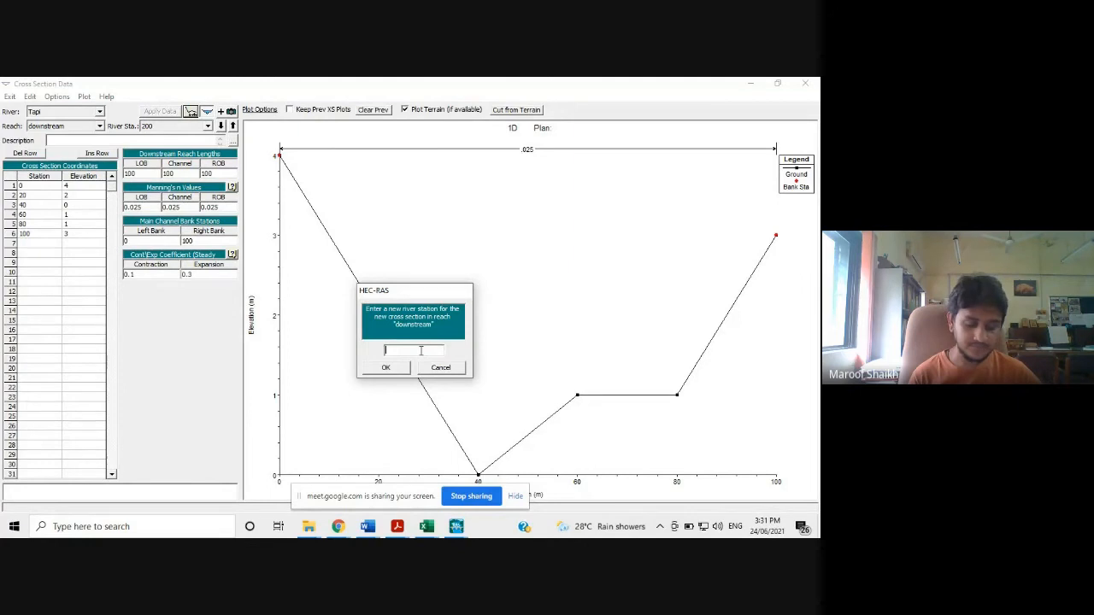
type("300")
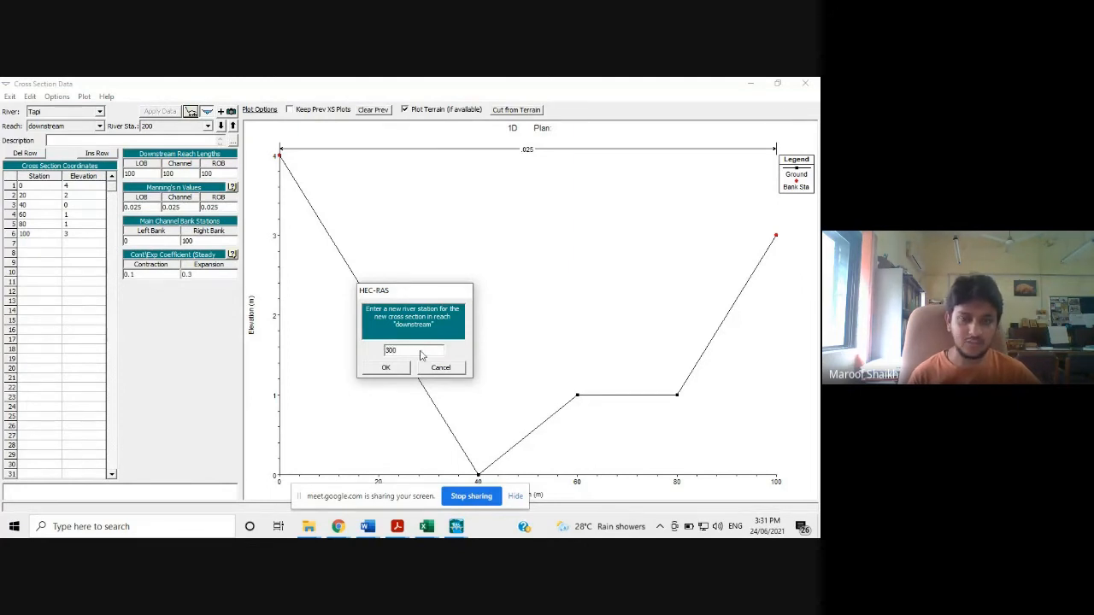
left_click(376, 369)
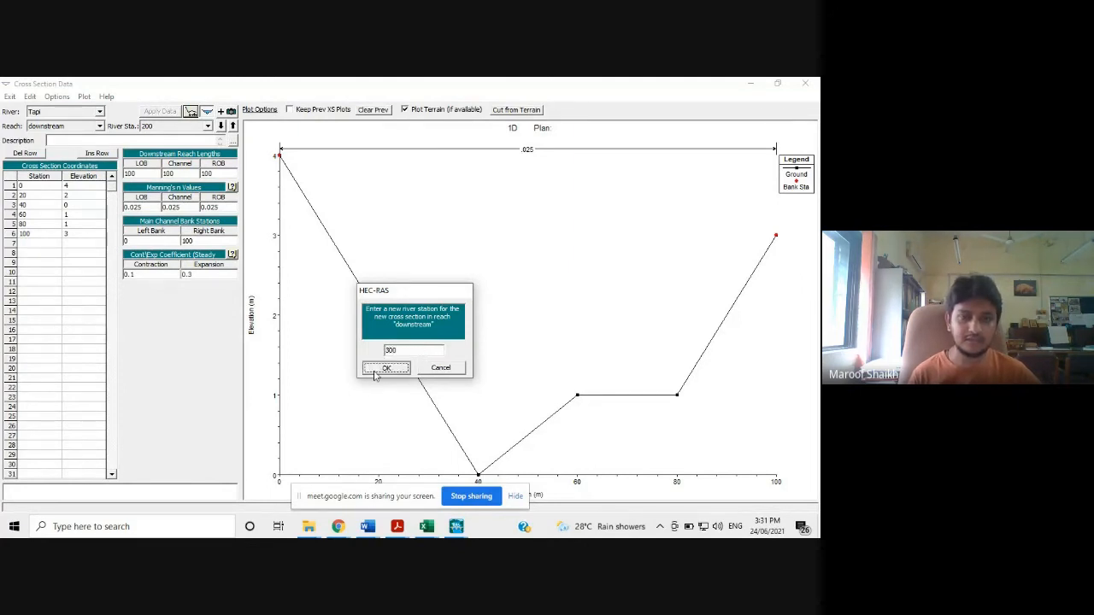
Enter the stations 0, 20, 40, 60, 80 and 100 in the cross section coordinates of river station 300.
left_click(37, 191)
type("0")
key("Return")
type("20")
key("Return")
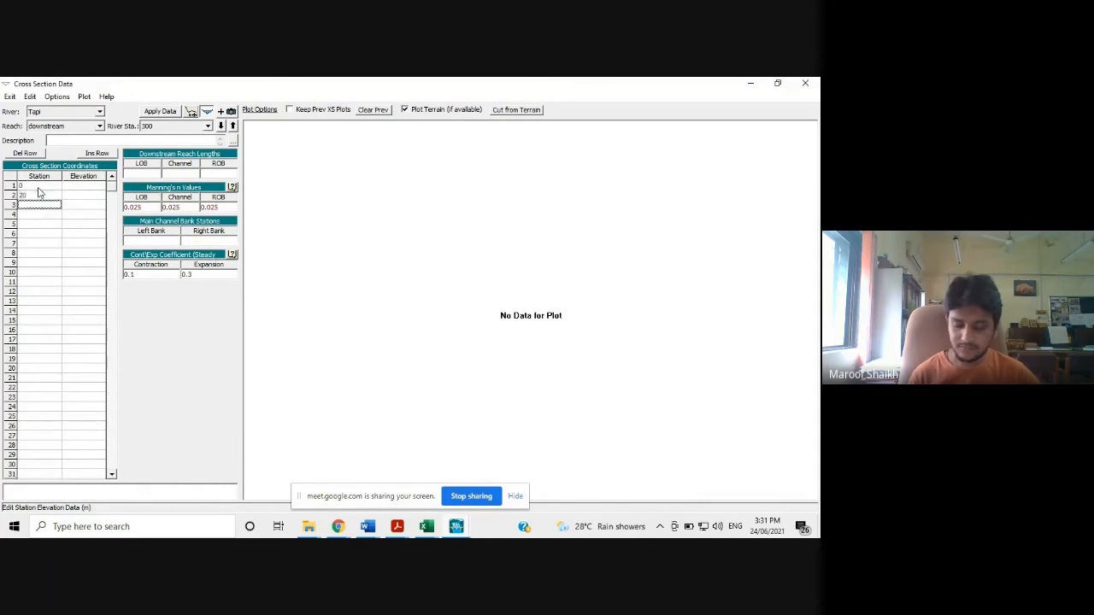
type("40")
key("Return")
type("60")
key("Return")
type("80")
key("Return")
type("100")
Enter the elevations 4, 1, 1, 0, 2 and 4 for the six stations of river station 300.
left_click(77, 188)
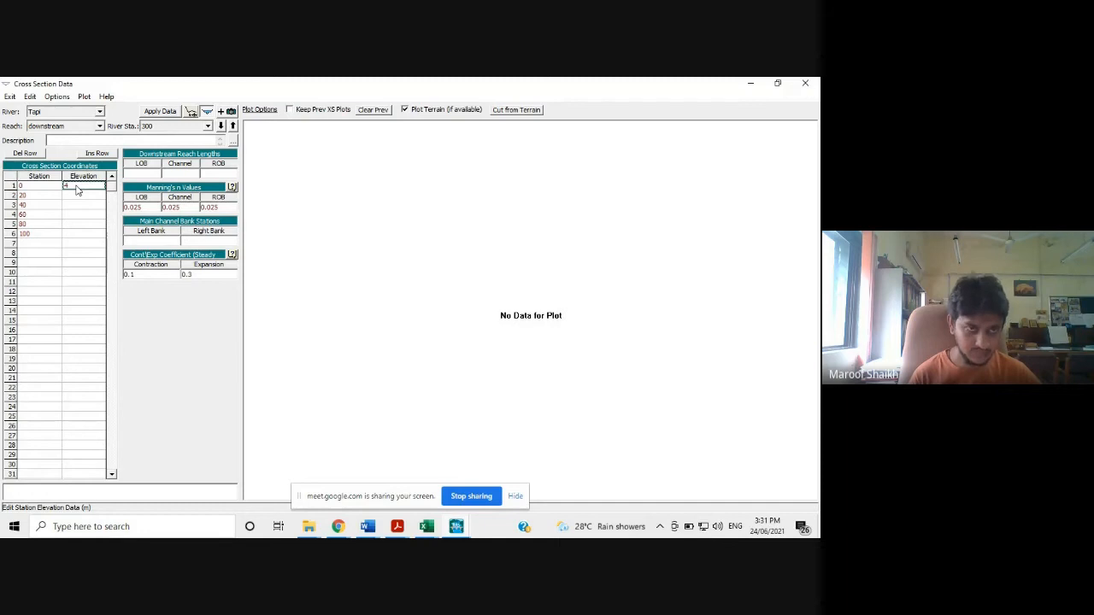
type("4")
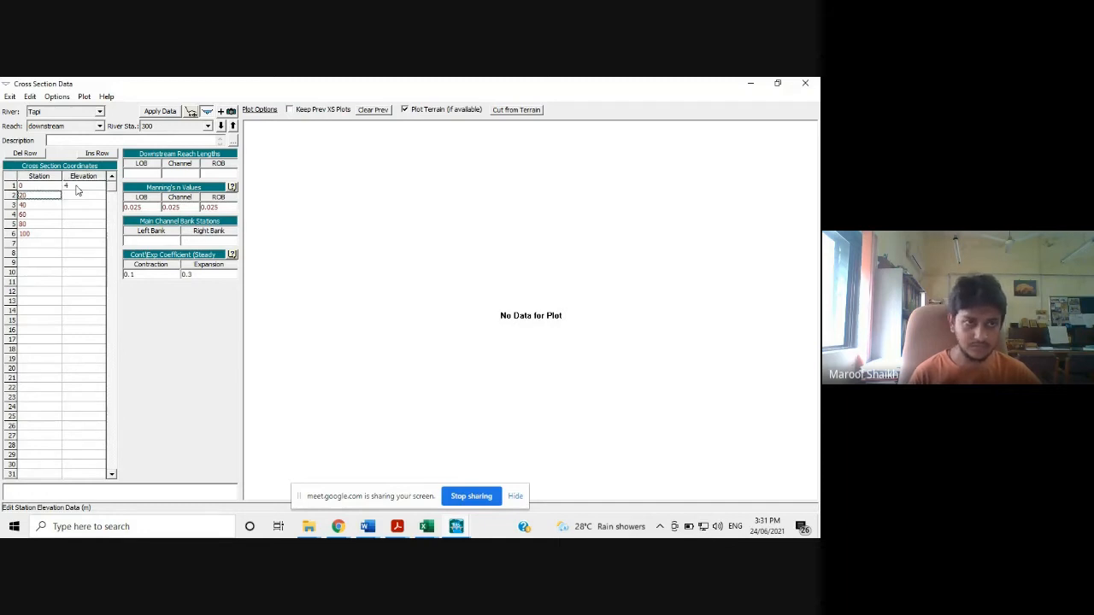
key("Return")
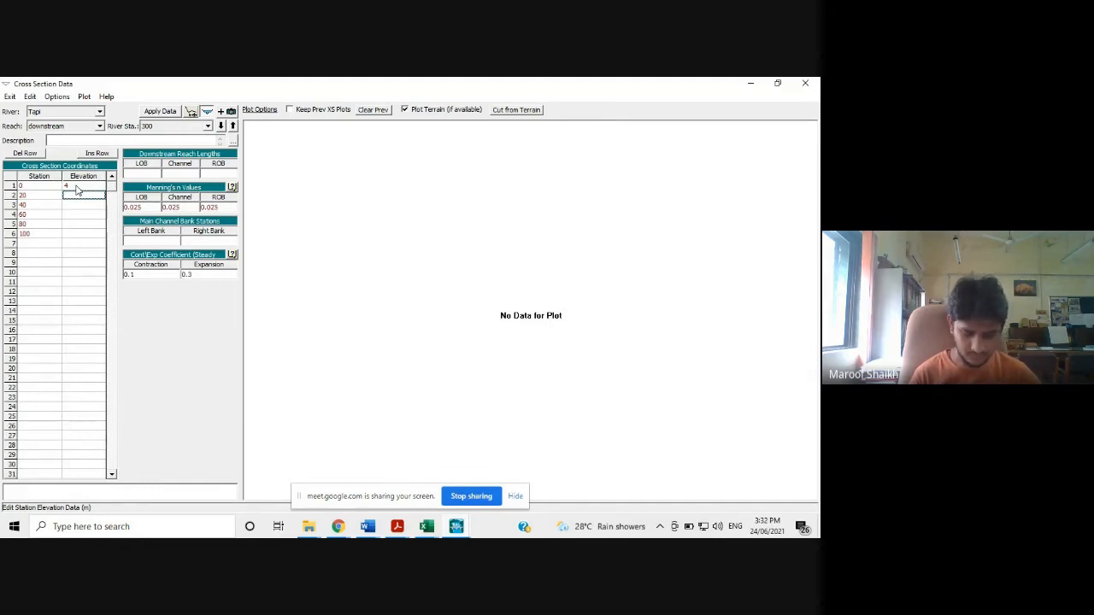
key("Return")
type("1")
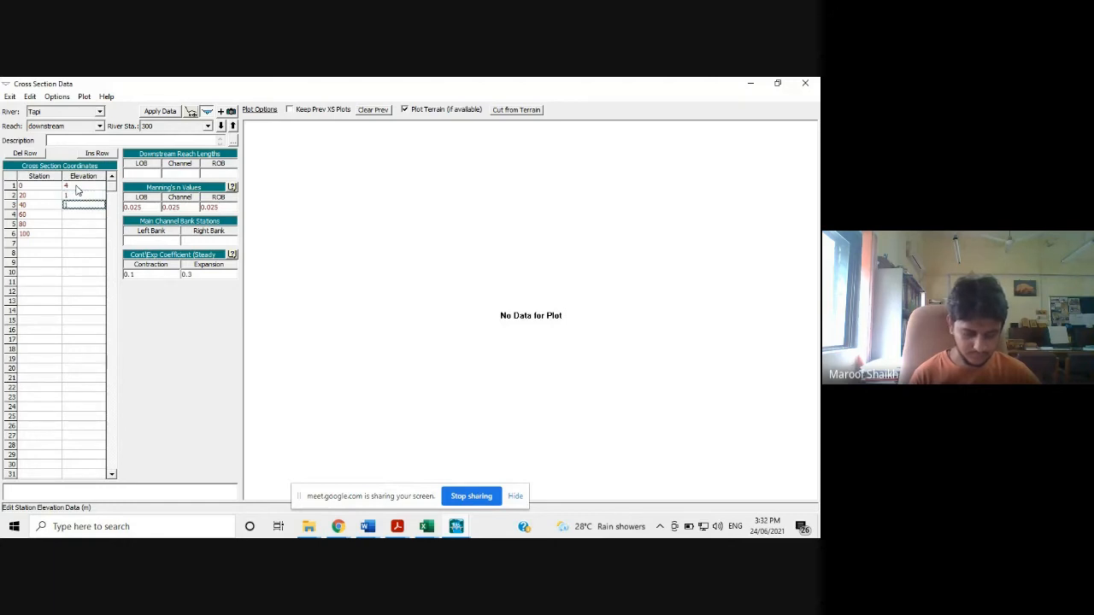
key("Return")
type("0")
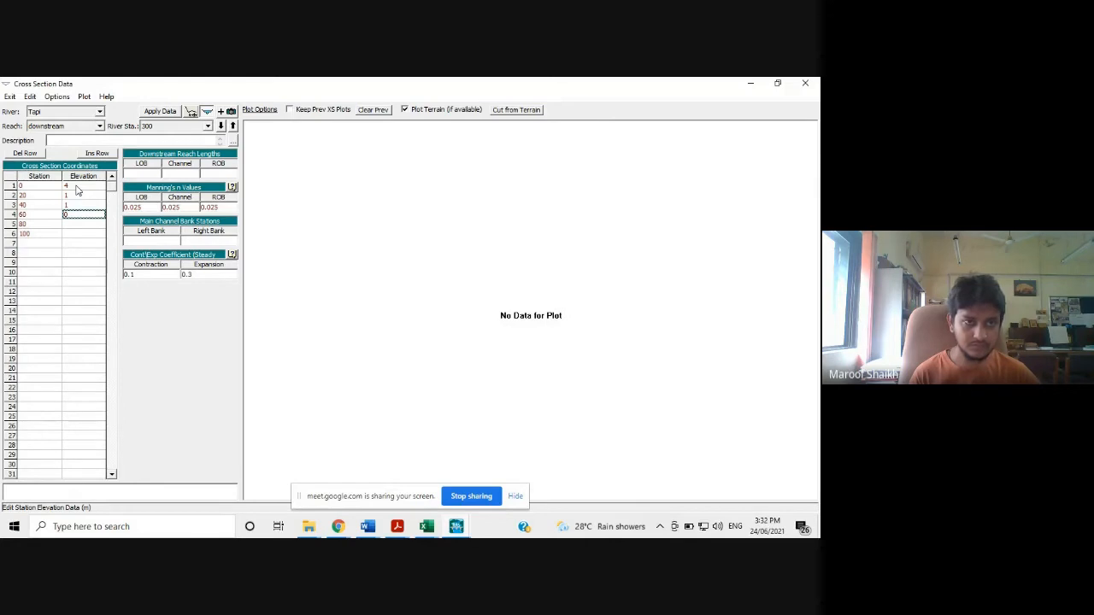
key("Return")
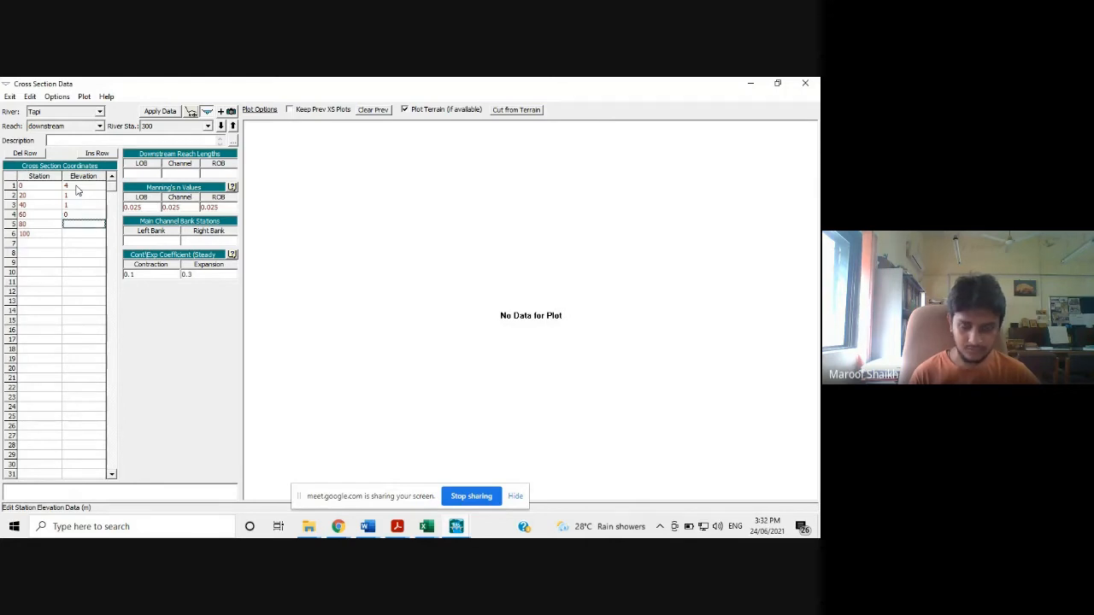
key("Return")
type("4")
Set the LOB, Channel and ROB downstream reach lengths of river station 300 to 100 m.
left_click(131, 174)
type("100")
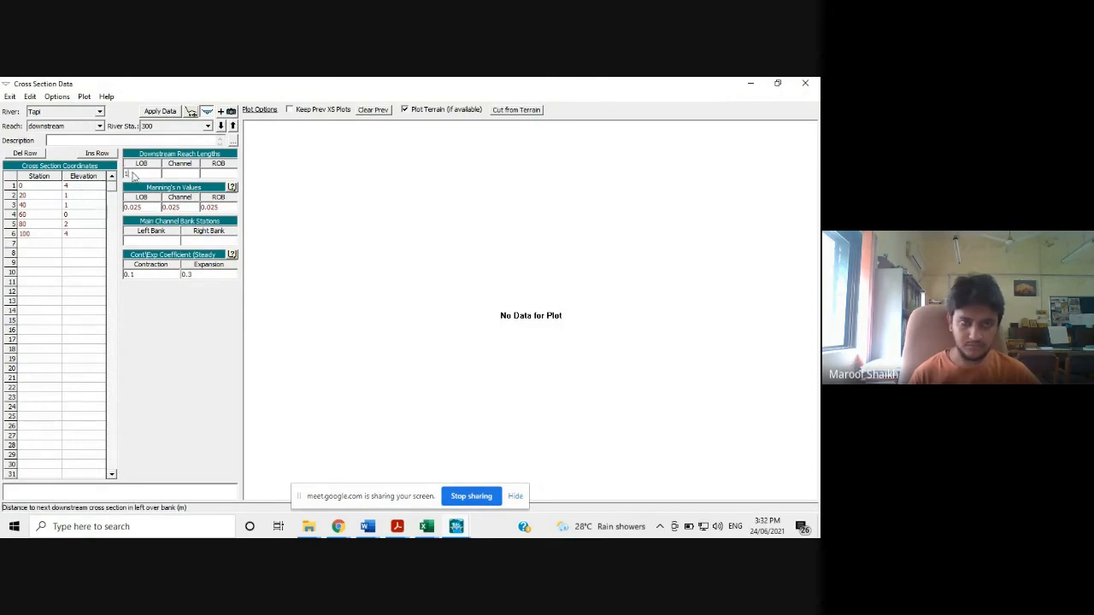
left_click(168, 174)
type("100")
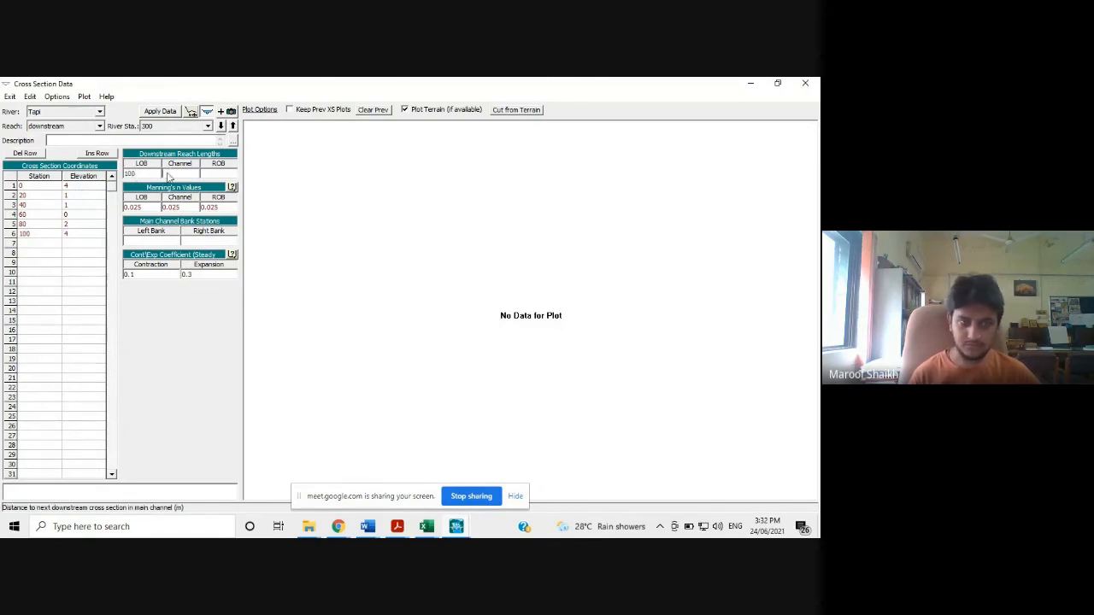
left_click(204, 174)
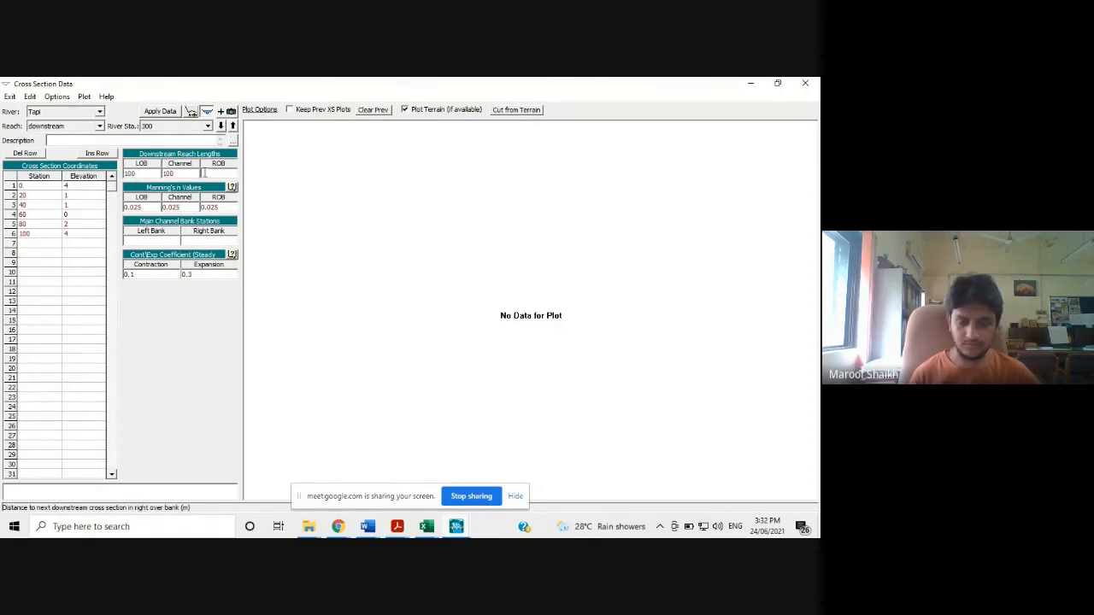
type("100")
Set the left bank station to 0 and the right to 100 for river station 300, and apply the data.
left_click(174, 242)
type("0")
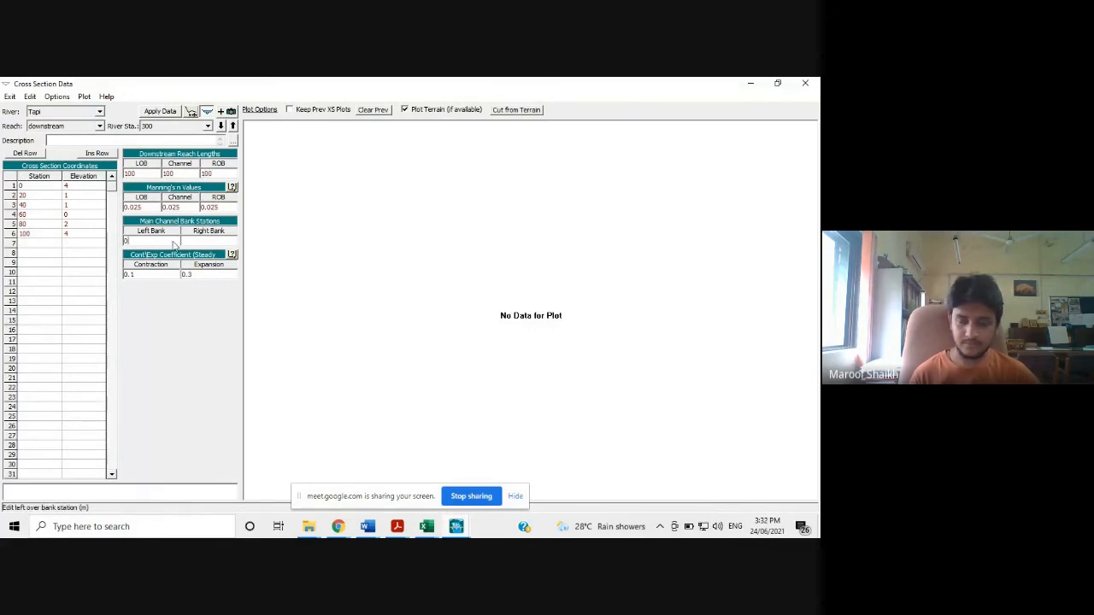
left_click(224, 242)
type("100")
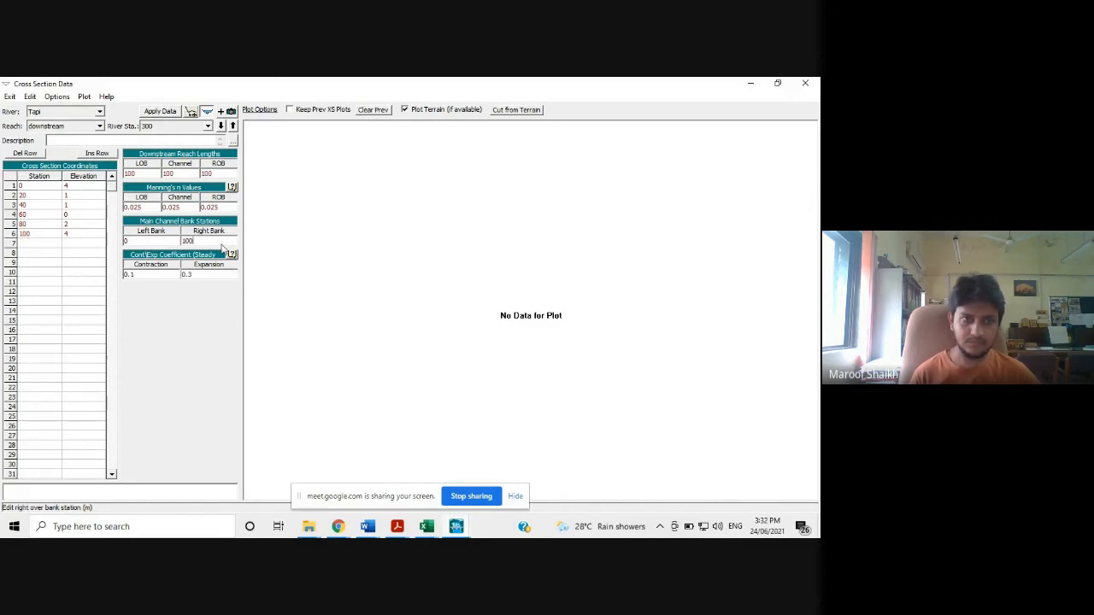
left_click(158, 112)
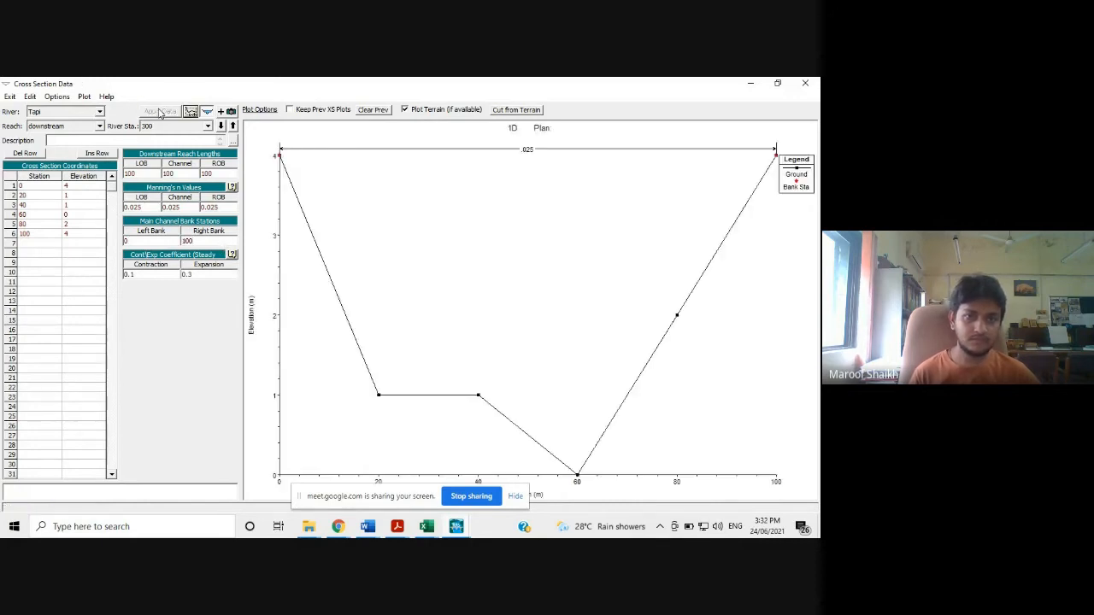
left_click(56, 96)
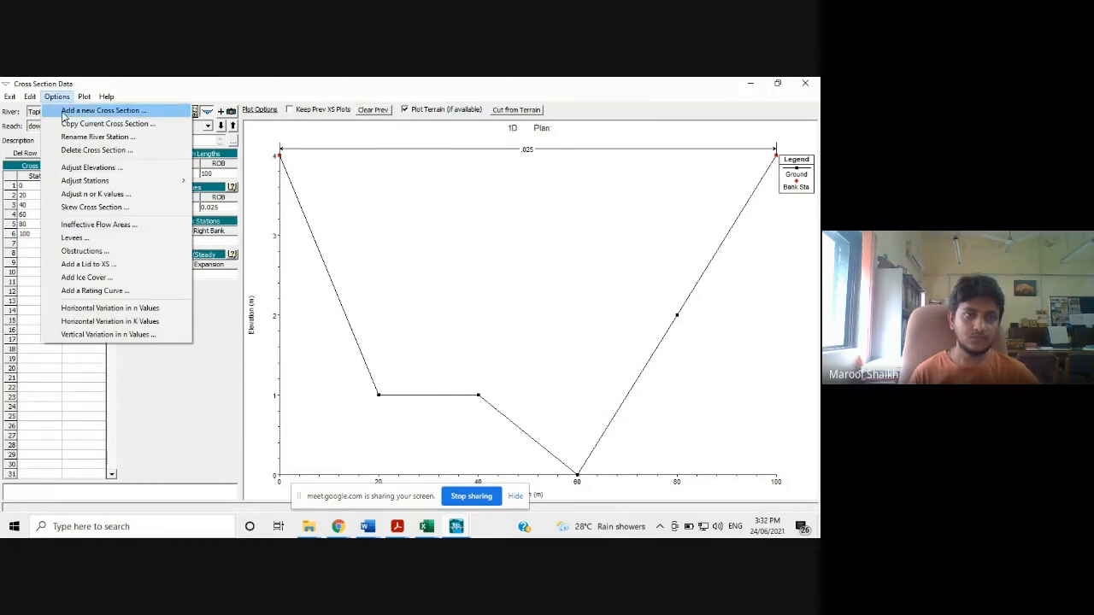
left_click(168, 82)
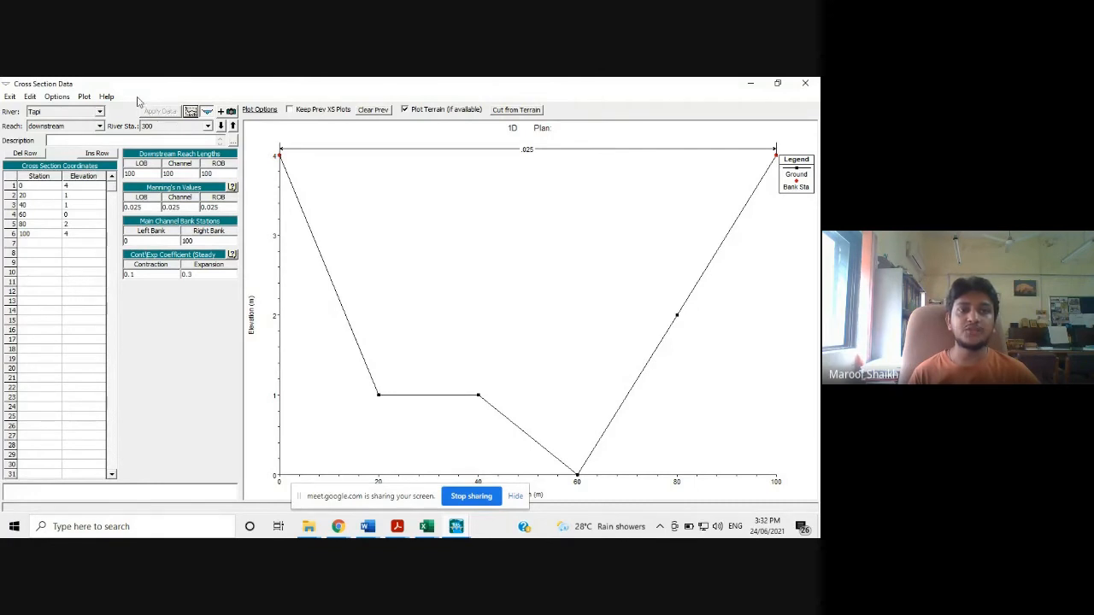
left_click(56, 95)
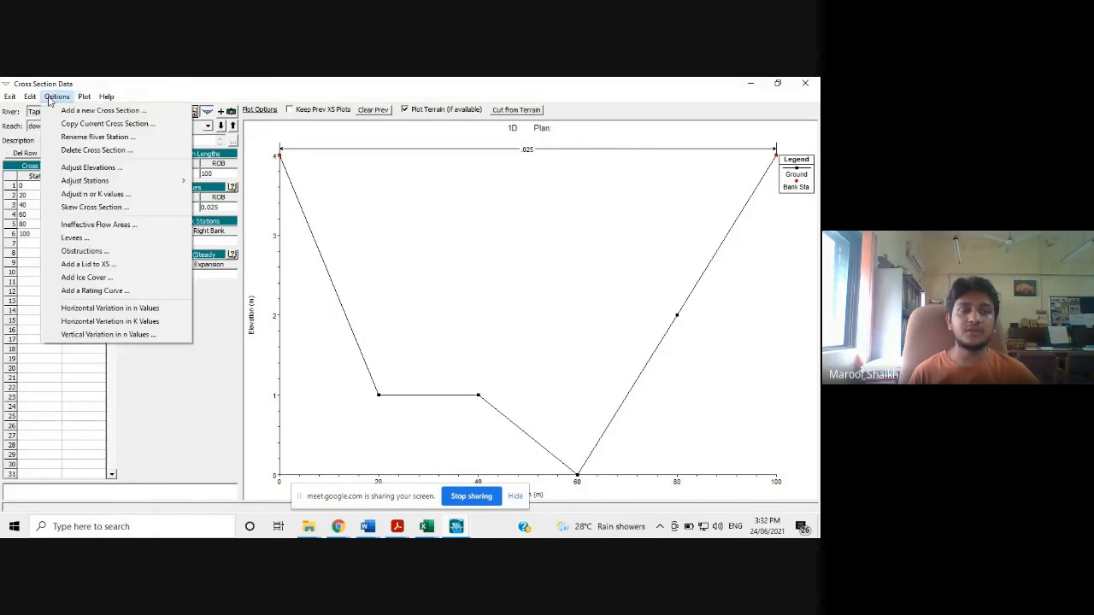
left_click(199, 360)
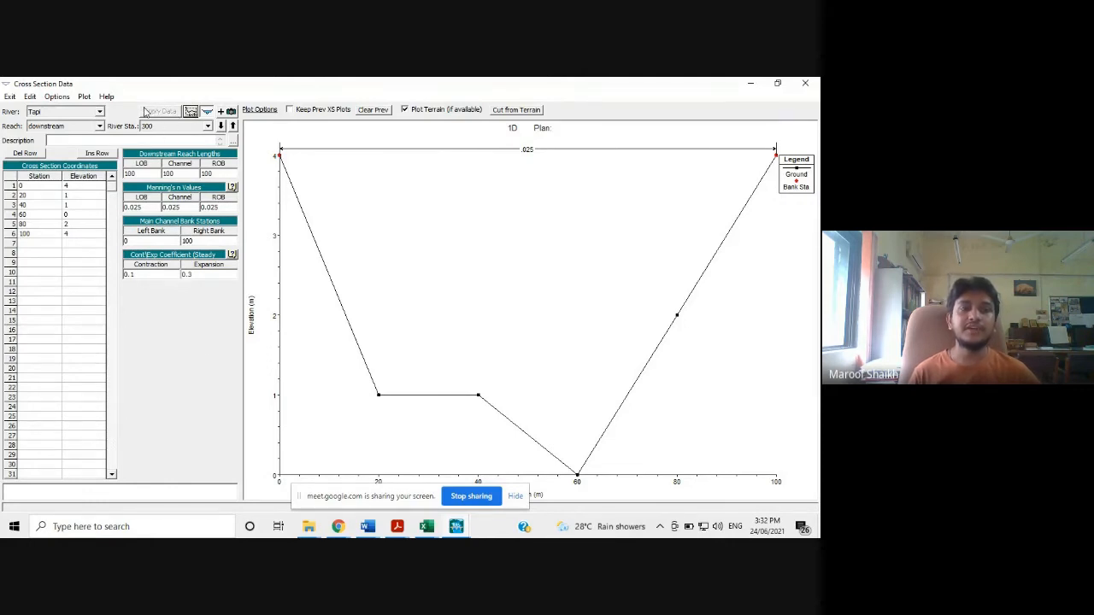
Add a new cross section at river station 400 in the downstream reach.
left_click(57, 96)
left_click(85, 109)
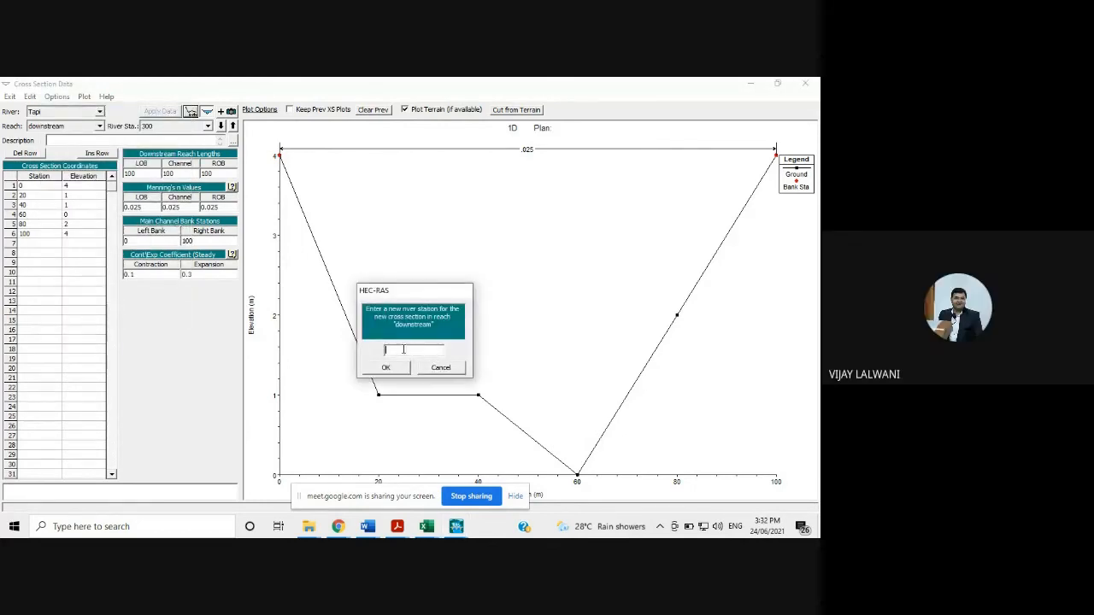
type("400")
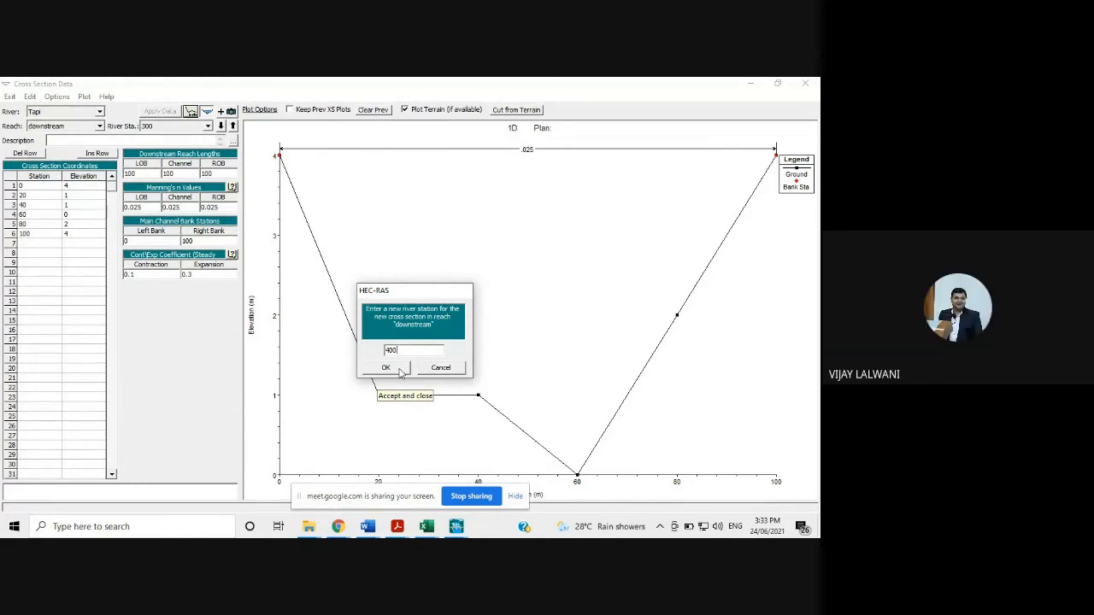
left_click(386, 367)
Enter the stations 0, 20, 40, 60, 80 and 100 in the cross section coordinates of river station 400.
left_click(51, 188)
type("0")
key("Return")
type("20")
key("Return")
type("40")
key("Return")
type("660")
key("Return")
type("80")
key("Return")
type("10")
Enter the elevations 4, 3, 0, 1, 3 and 3 for the six stations of river station 400.
left_click(78, 187)
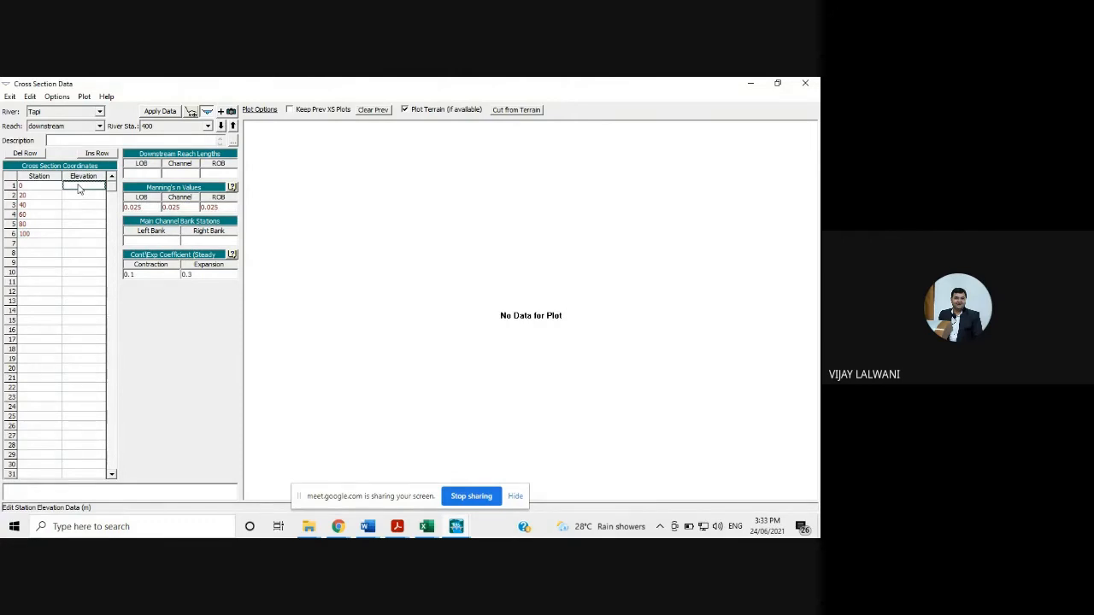
type("4")
key("Return")
type("3")
key("Return")
type("0")
key("Return")
type("1")
key("Return")
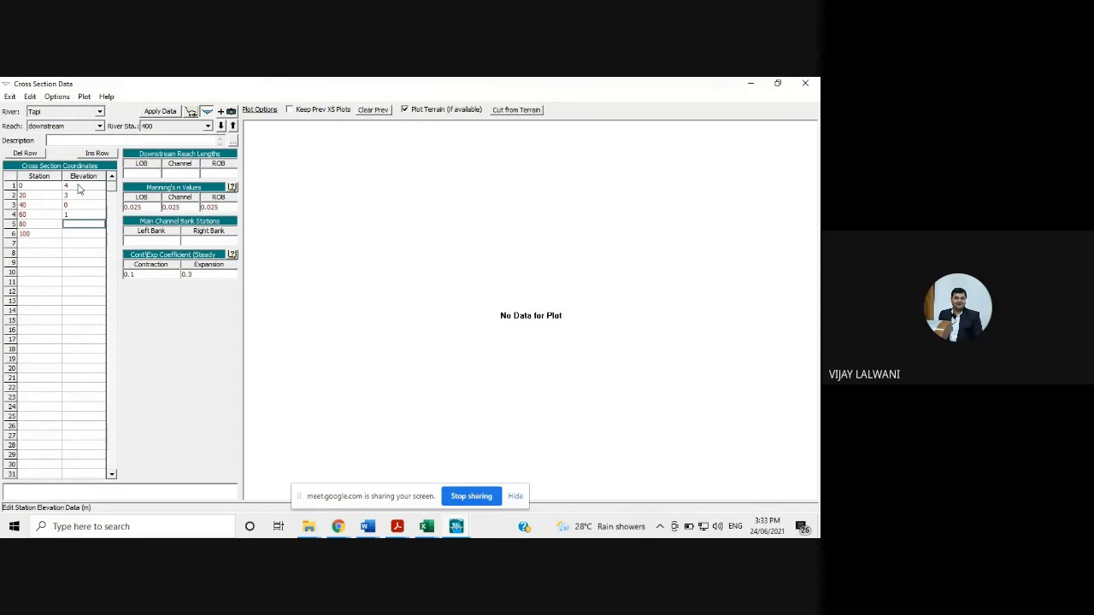
type("3")
key("Return")
type("3")
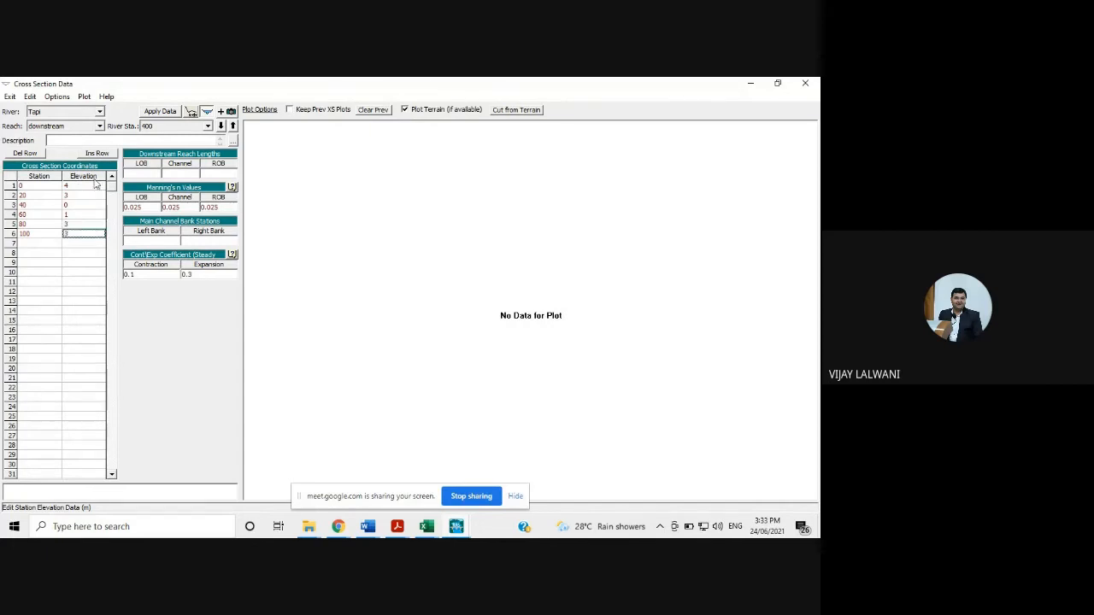
Set the LOB, Channel and ROB downstream reach lengths of river station 400 to 100 m.
left_click(133, 173)
type("100")
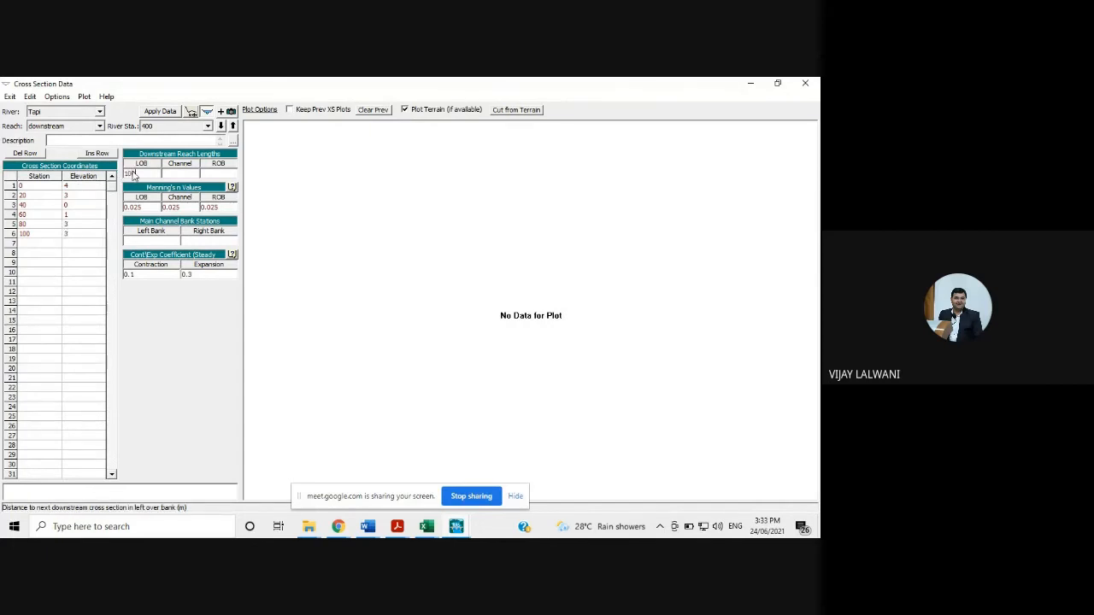
left_click(170, 174)
type("100")
left_click(211, 175)
type("100")
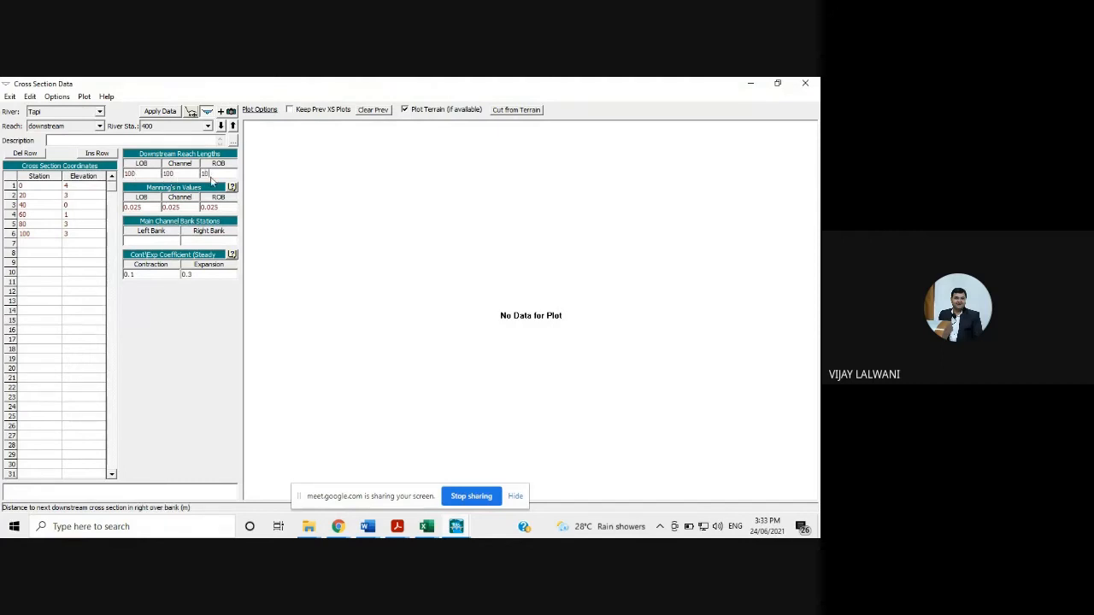
Set the left bank station to 0 and the right to 100 for river station 400, and apply the data.
left_click(152, 239)
type("0")
left_click(210, 241)
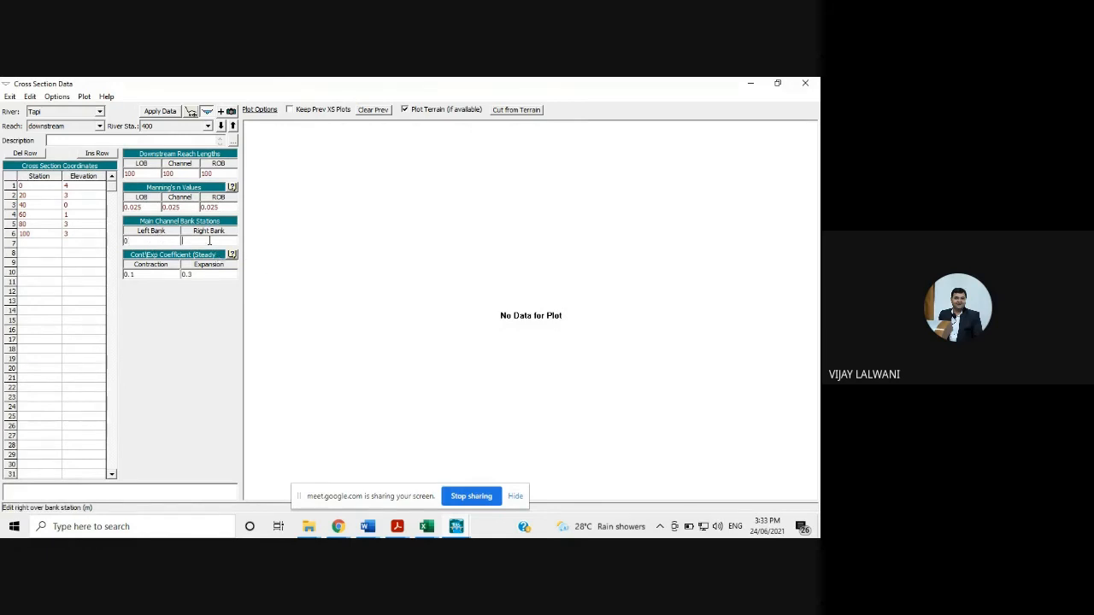
type("100")
left_click(156, 112)
Add a new cross section at river station 500 in the downstream reach.
left_click(56, 96)
left_click(77, 116)
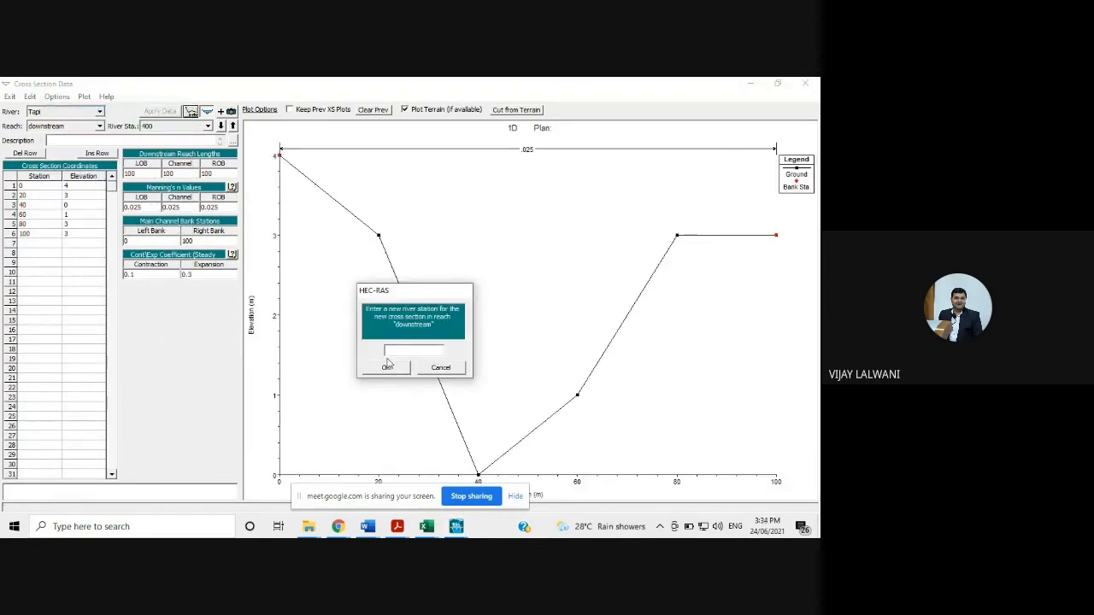
type("500")
left_click(382, 367)
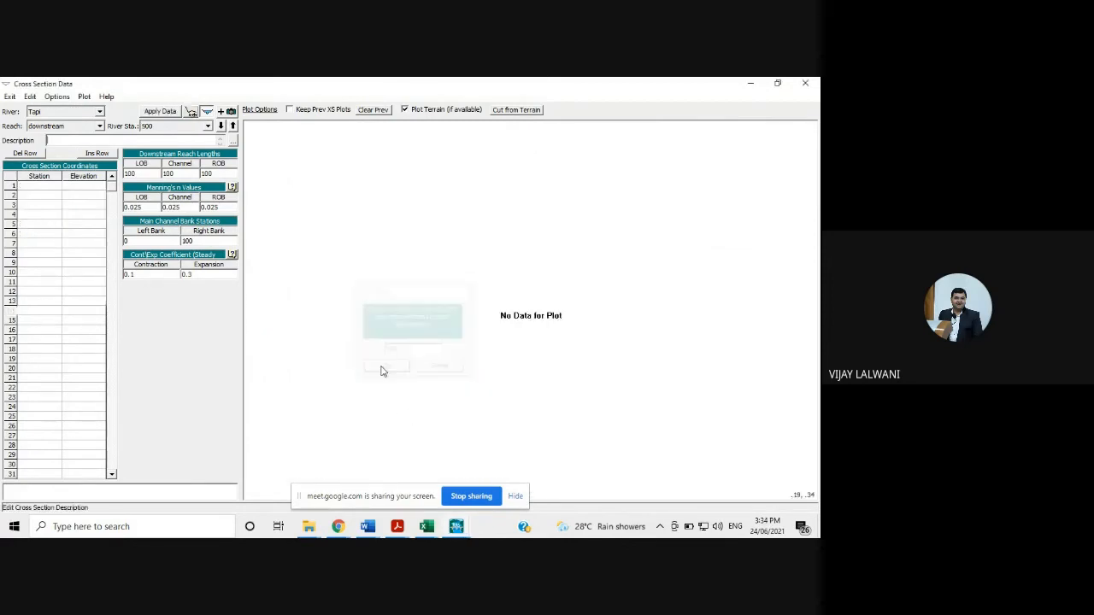
Enter the stations 0, 20, 40, 60, 80 and 100 in the cross section coordinates of river station 500.
left_click(34, 189)
type("0")
key("Return")
type("20")
key("Return")
type("40")
key("Return")
type("60")
key("Return")
type("80")
key("Return")
type("100")
Enter the elevations 4, 2, 1, 0, 1 and 3.8 for the six stations of river station 500.
left_click(74, 188)
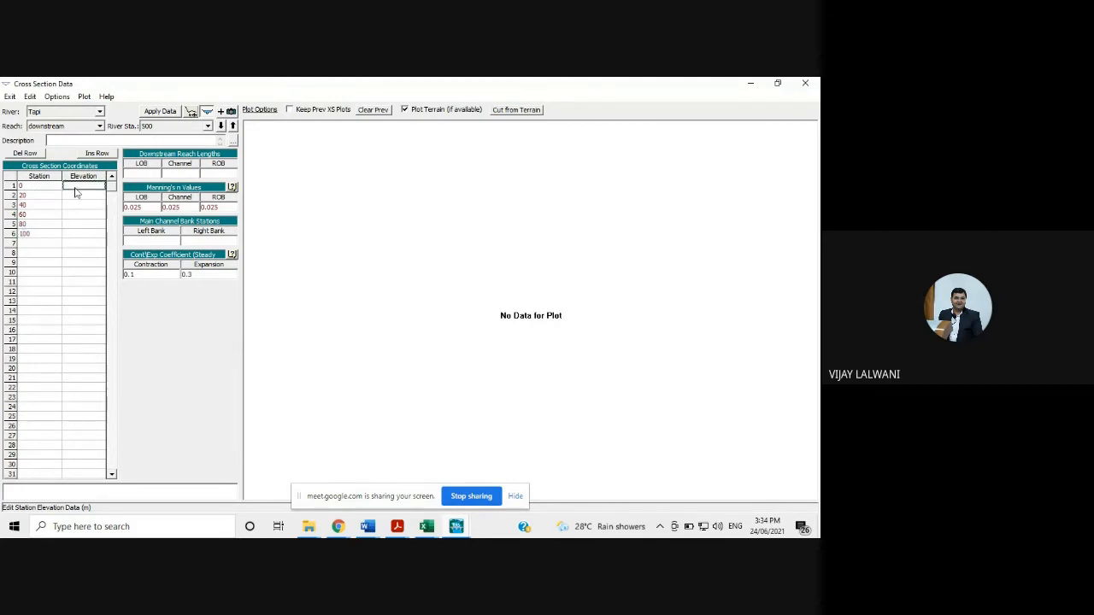
type("4")
key("Return")
type("2")
key("Return")
key("Return")
key("Return")
key("Return")
Set the LOB, Channel and ROB downstream reach lengths of river station 500 to 100 m.
left_click(135, 174)
type("100")
key("Tab")
type("100")
left_click(213, 175)
type("100")
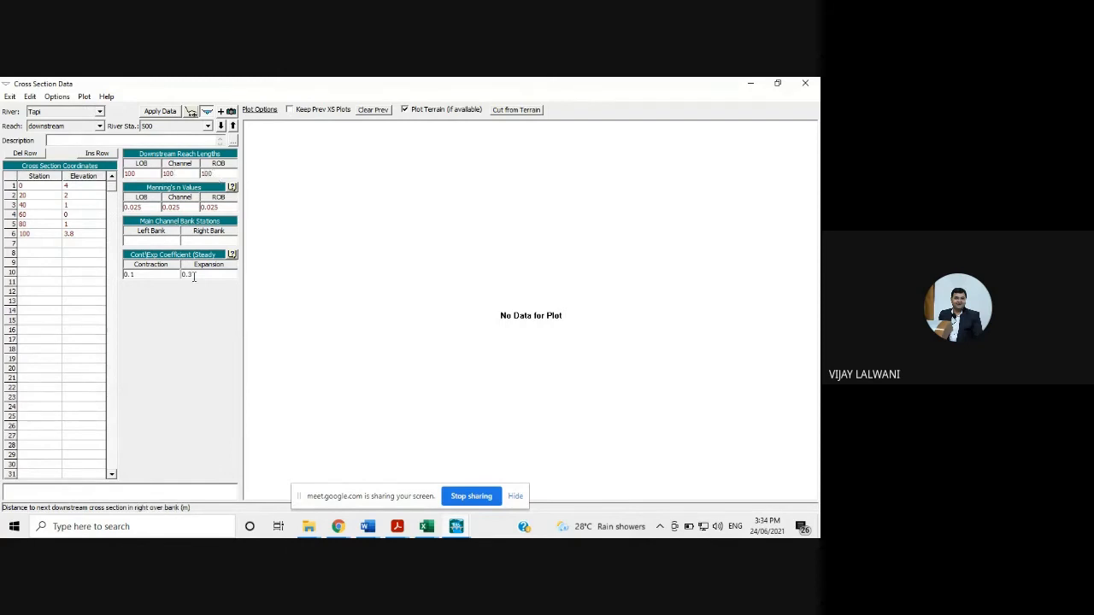
Set the left bank station to 0 and the right to 100 for river station 500, and apply the data.
left_click(160, 242)
type("0")
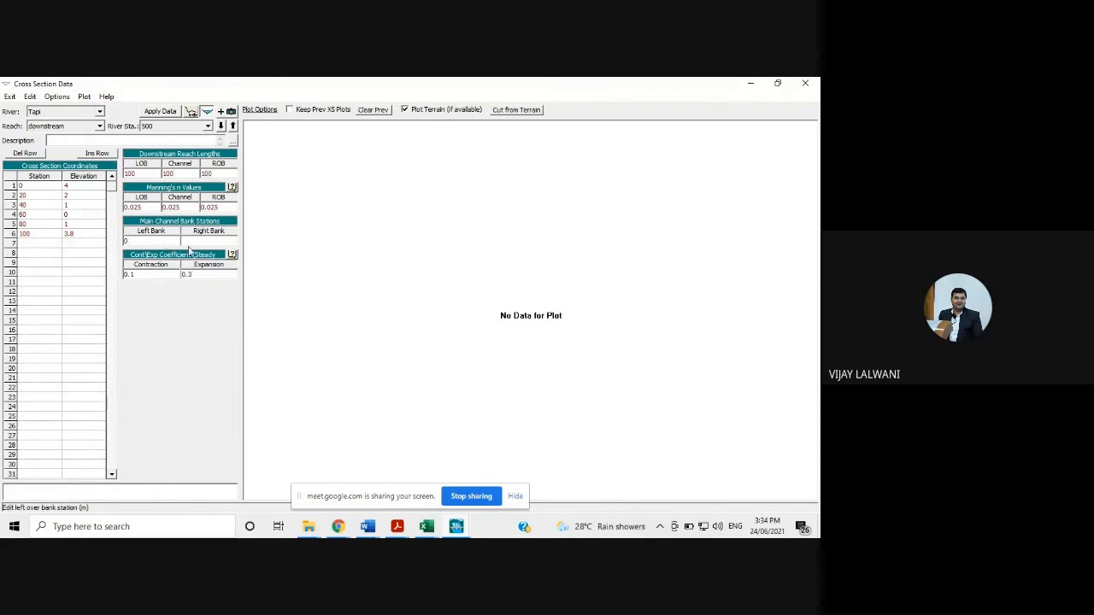
left_click(192, 247)
type("100")
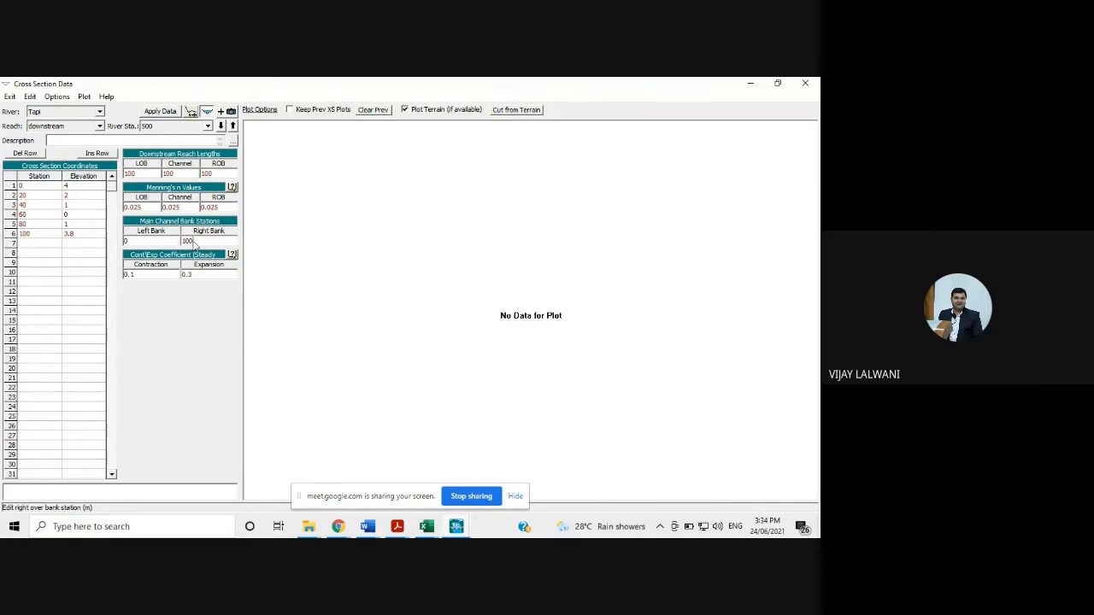
left_click(152, 113)
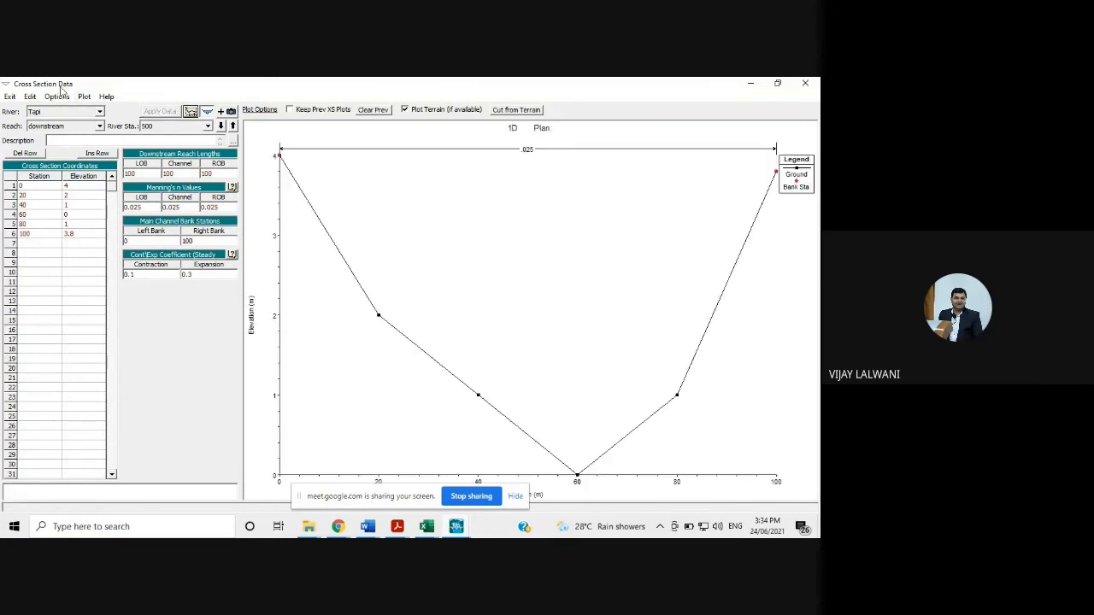
Add a new cross section at river station 600 in the downstream reach.
left_click(56, 95)
left_click(64, 111)
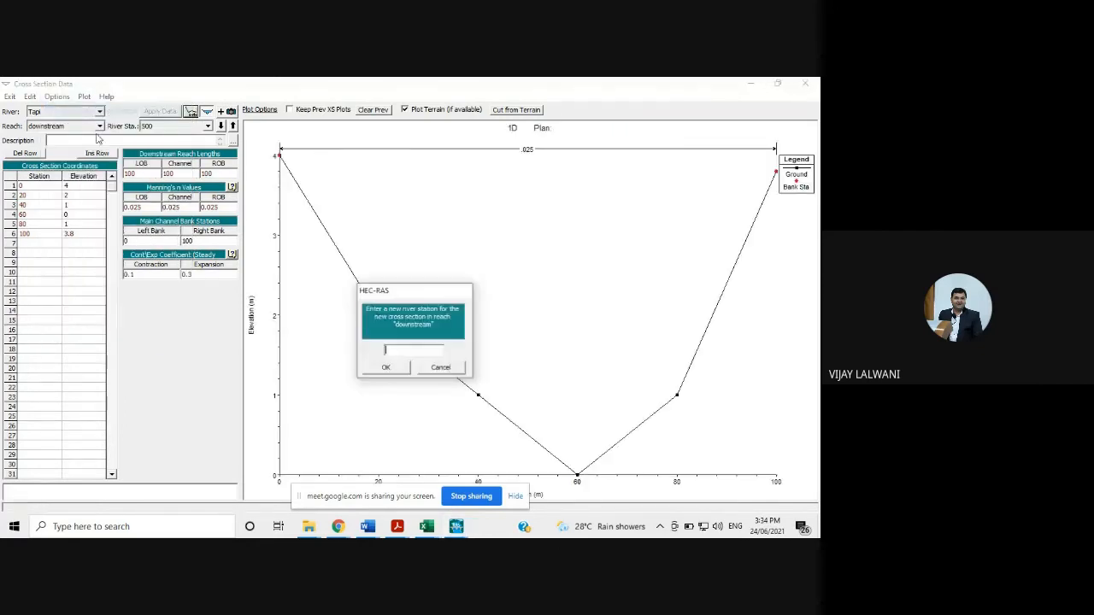
type("600")
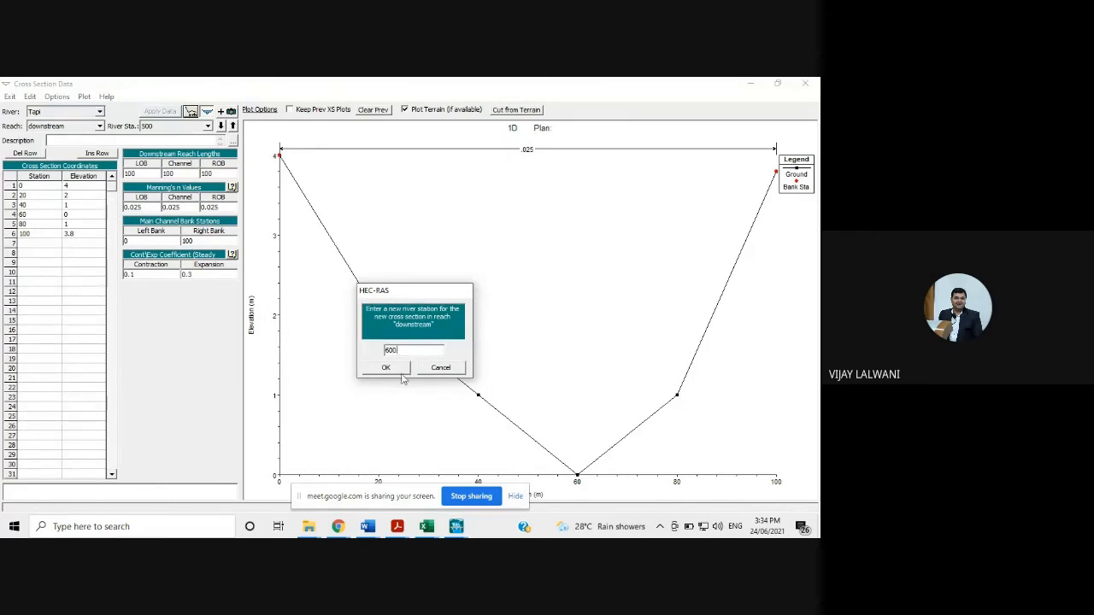
left_click(400, 373)
Enter the stations 0, 20, 40, 60, 80 and 100 in the cross section coordinates of river station 600.
left_click(35, 187)
type("0")
key("Return")
type("20")
key("Return")
type("40")
key("Return")
type("60")
key("Return")
type("80")
key("Return")
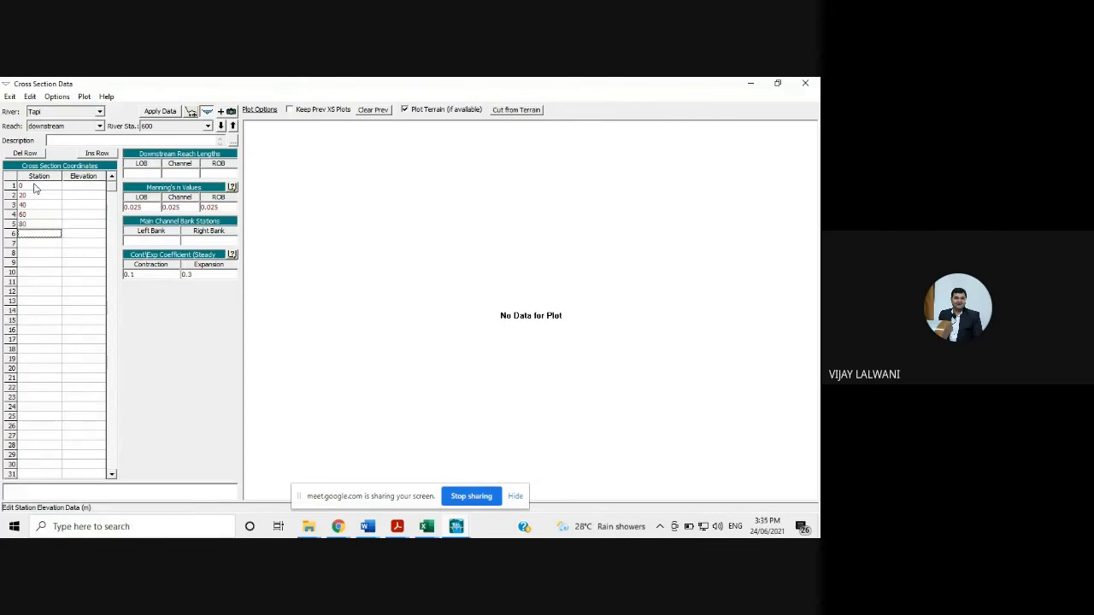
type("100")
Enter the elevations 4, 1, 0, 1, 2 and 3.8 for the six stations of river station 600.
left_click(82, 188)
type("4")
key("Return")
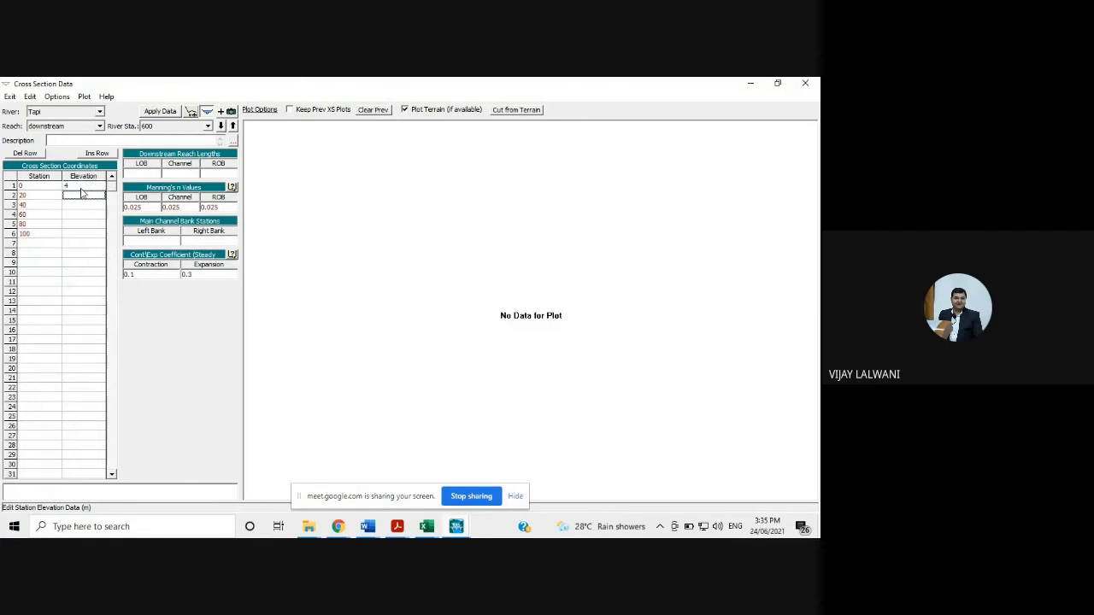
type("1")
key("Return")
type("0")
key("Return")
type("1")
key("Return")
key("Return")
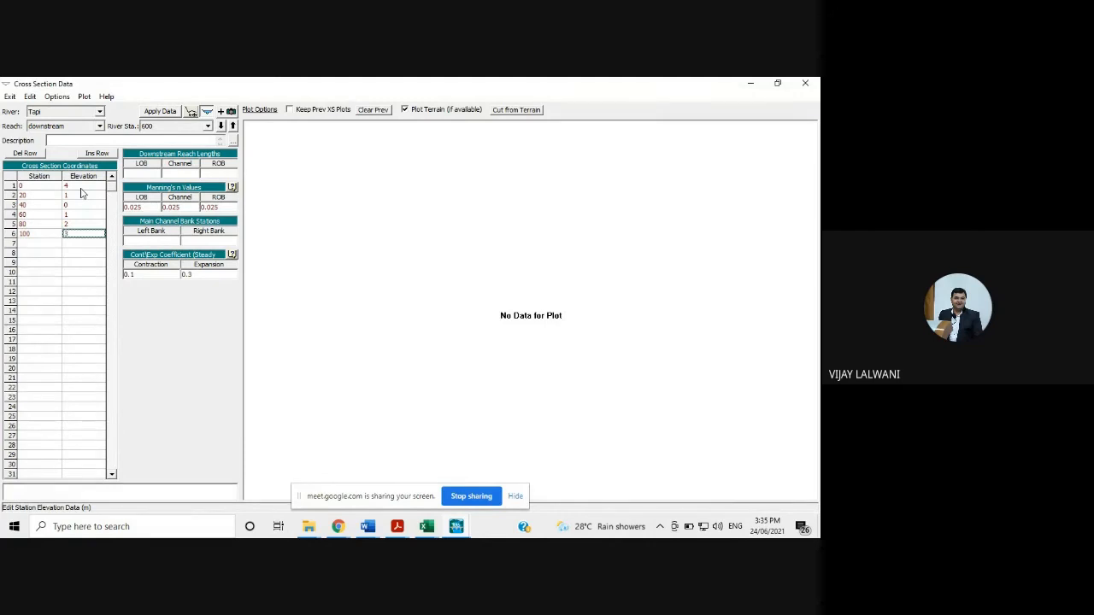
Set the LOB, Channel and ROB downstream reach lengths of river station 600 to 100 m.
left_click(136, 173)
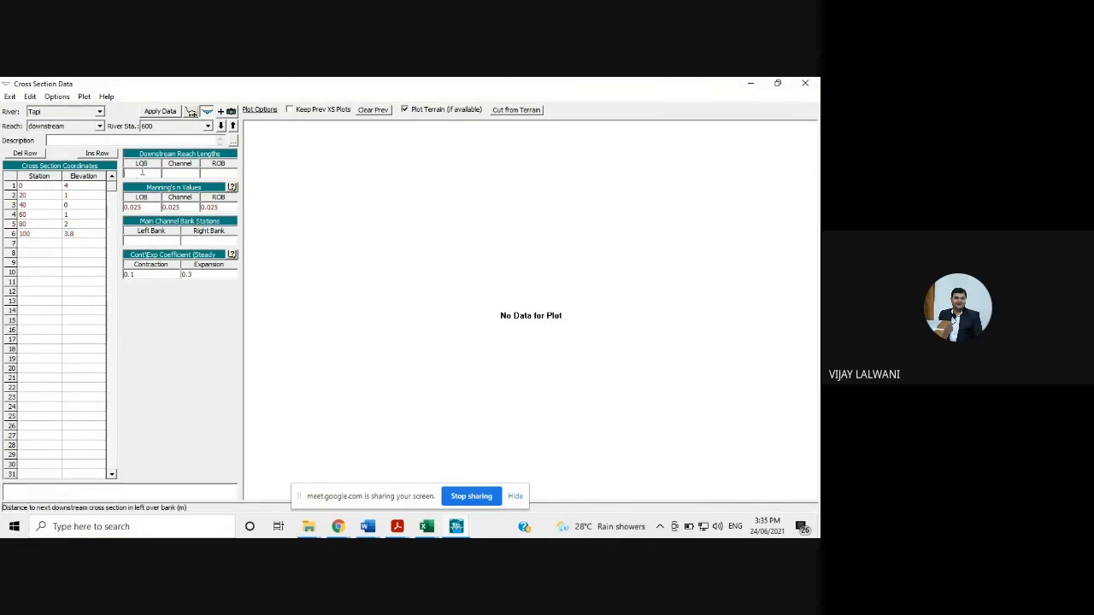
type("100")
left_click(180, 174)
type("100")
left_click(219, 173)
type("100")
Set the left bank station to 0 and the right to 100 for river station 600, and apply the data.
left_click(164, 240)
type("0")
left_click(198, 243)
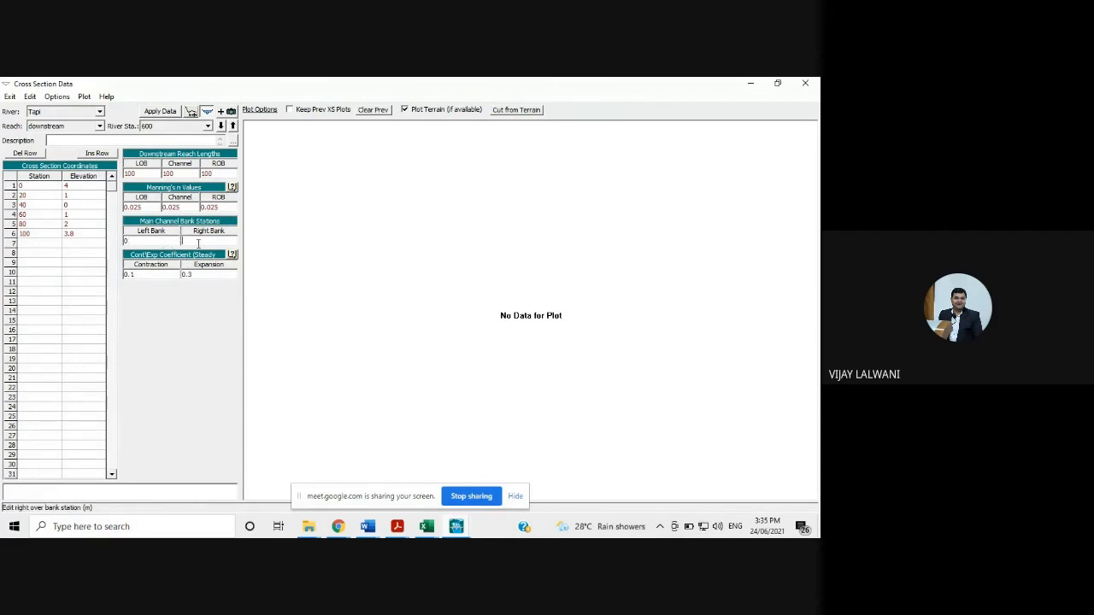
type("100")
left_click(169, 110)
Add a new cross section at river station 700 in the downstream reach.
left_click(58, 97)
left_click(66, 112)
type("700")
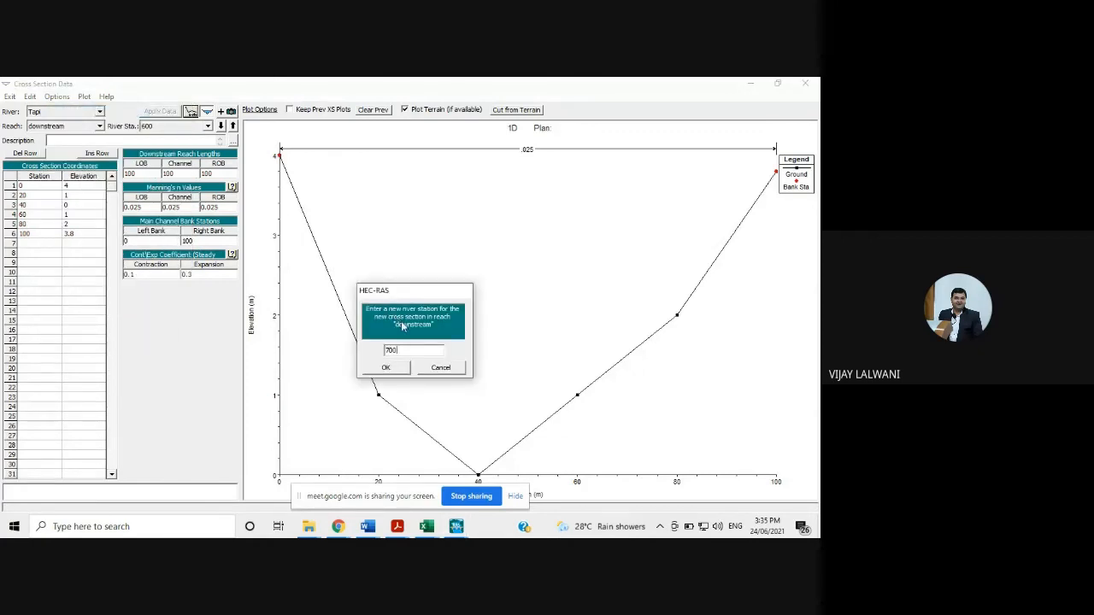
left_click(384, 367)
Enter the stations 0, 20, 40, 60, 80 and 100 in the cross section coordinates of river station 700.
type("0")
key("Return")
type("20")
key("Return")
type("40")
key("Return")
type("60")
key("Return")
key("Right")
type("8")
key("BackSpace")
left_click(31, 223)
type("80")
key("Return")
type("100")
Enter the elevations 4, 2, 1, 0, 1 and 3.8 for the six stations of river station 700.
left_click(74, 187)
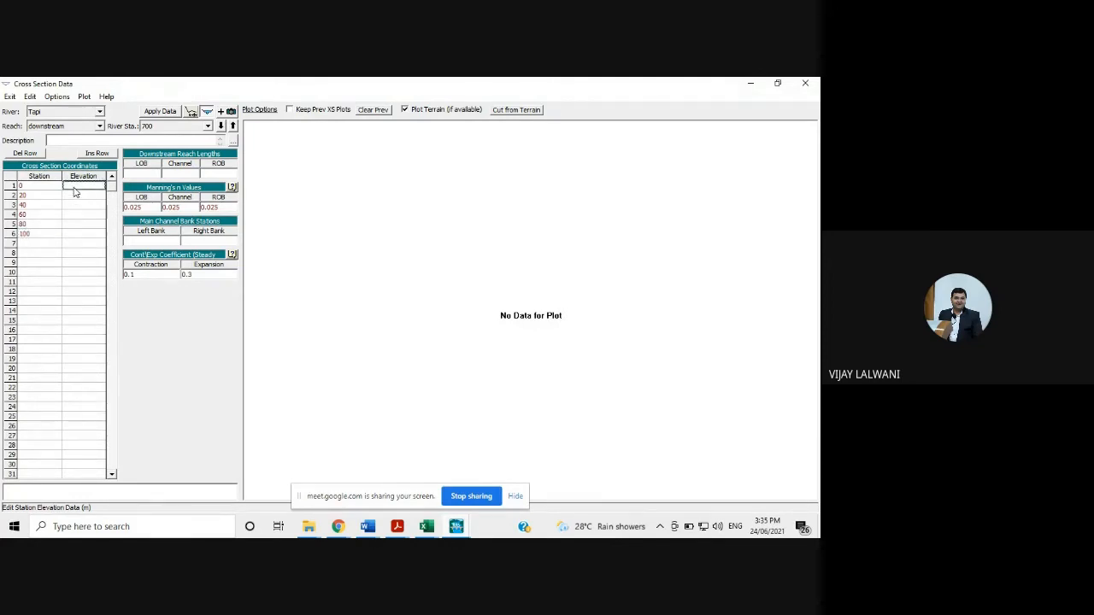
key("Return")
type("2")
key("Return")
type("0")
key("Return")
type("0")
key("Return")
type("1")
key("Return")
type("3.8")
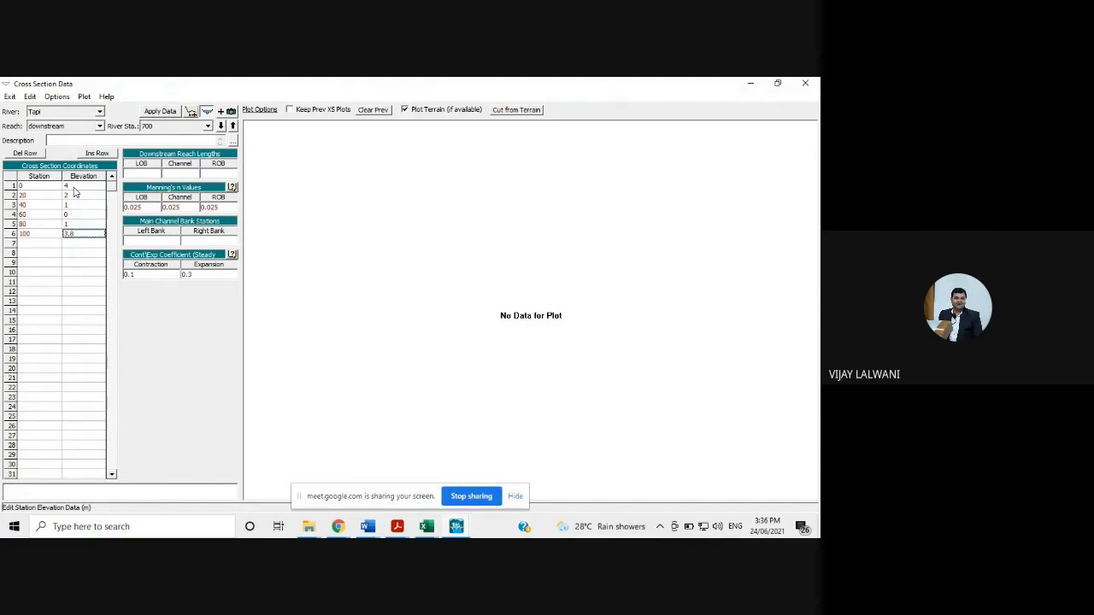
Set the LOB, Channel and ROB downstream reach lengths of river station 700 to 100 m.
left_click(138, 173)
type("100")
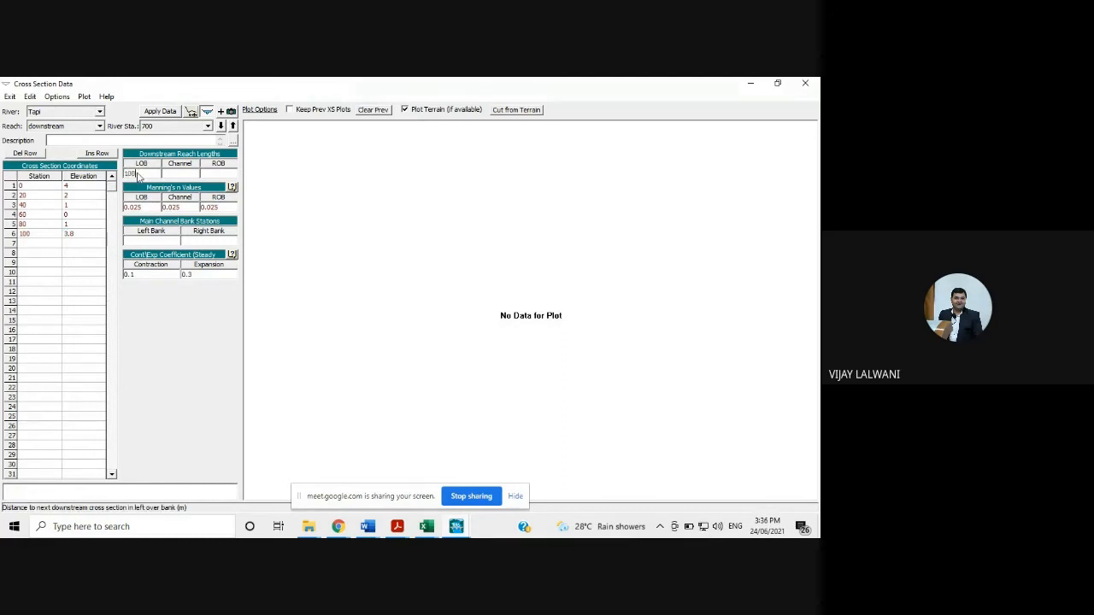
left_click(182, 173)
type("100")
left_click(206, 177)
type("100")
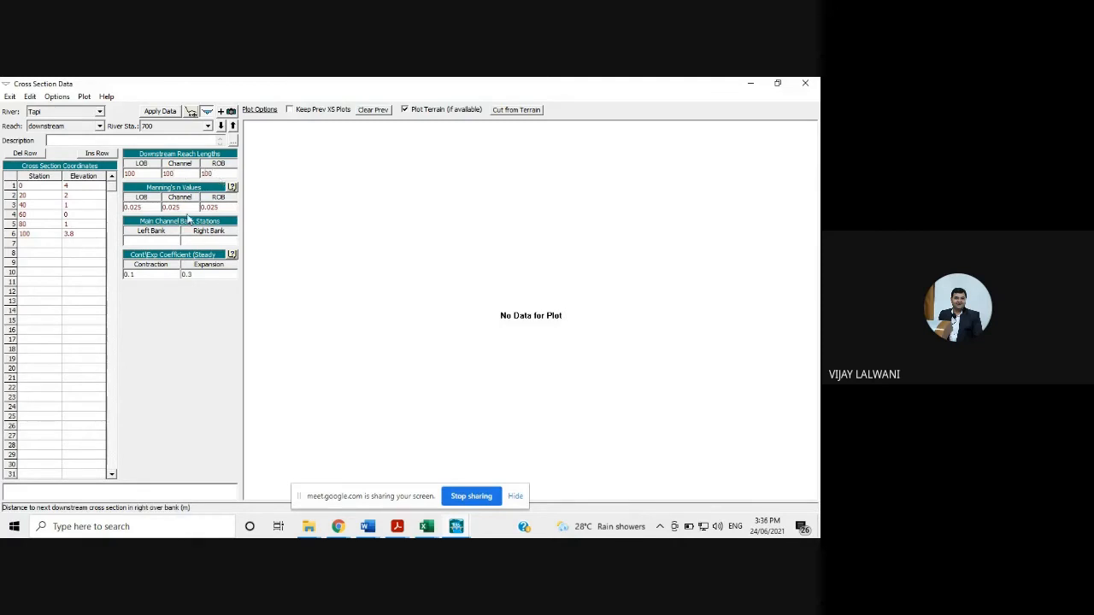
Set the left bank station to 0 and the right to 100 for river station 700, and apply the data.
left_click(164, 242)
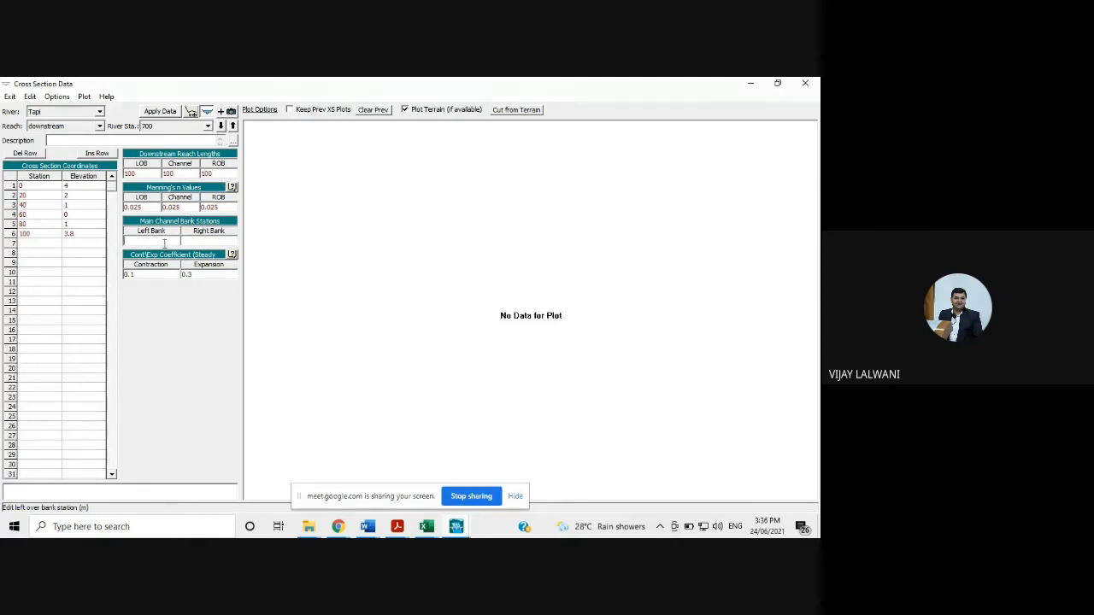
type("0")
left_click(184, 242)
type("100")
left_click(160, 111)
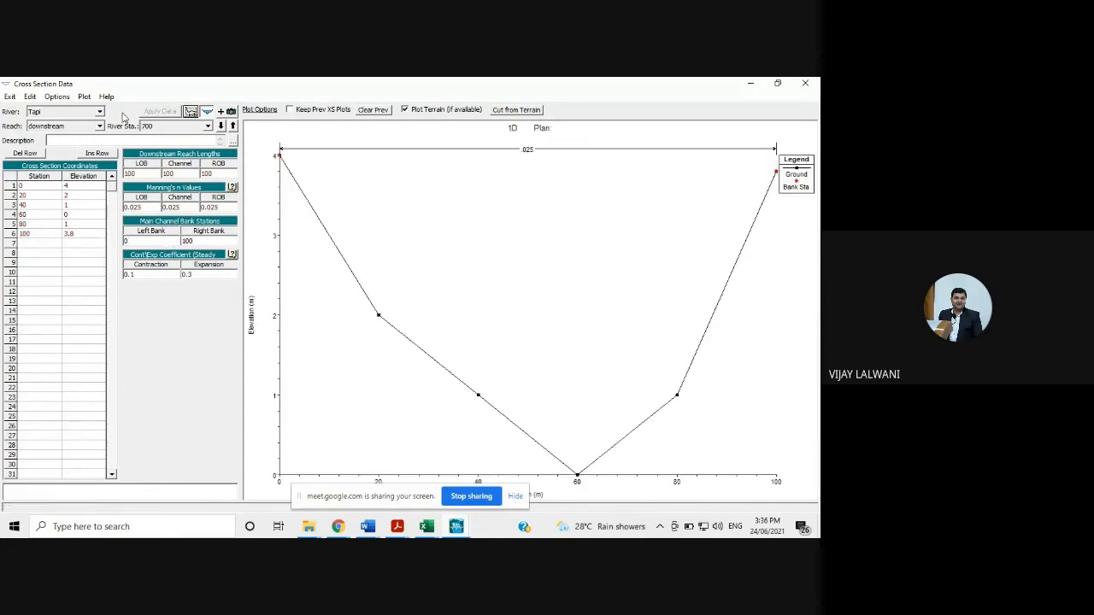
Add a new cross section at river station 800 in the downstream reach.
left_click(56, 98)
left_click(65, 111)
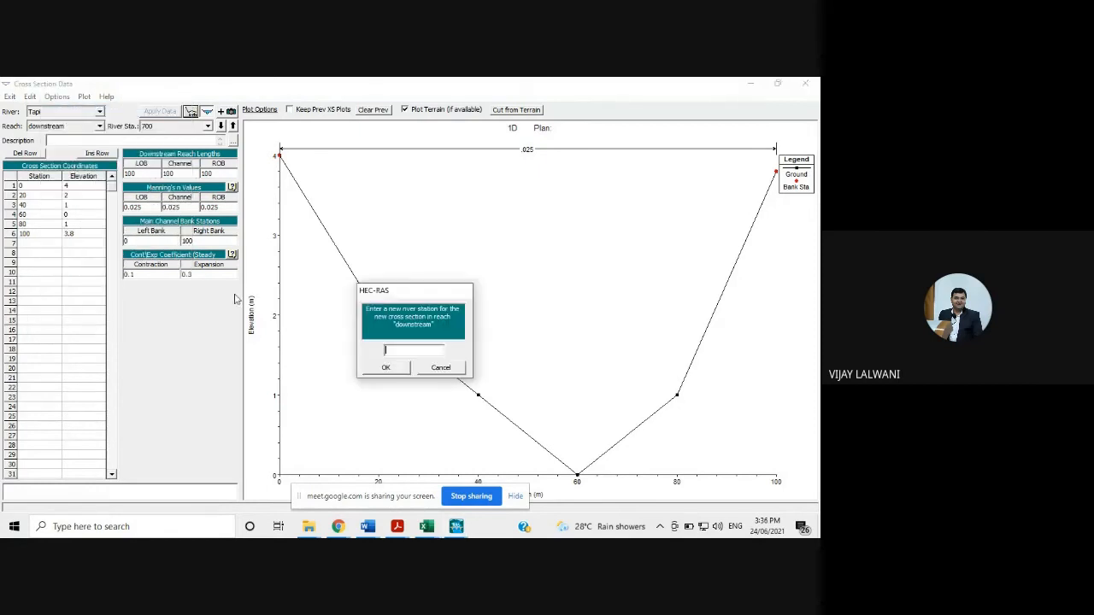
type("800")
left_click(384, 369)
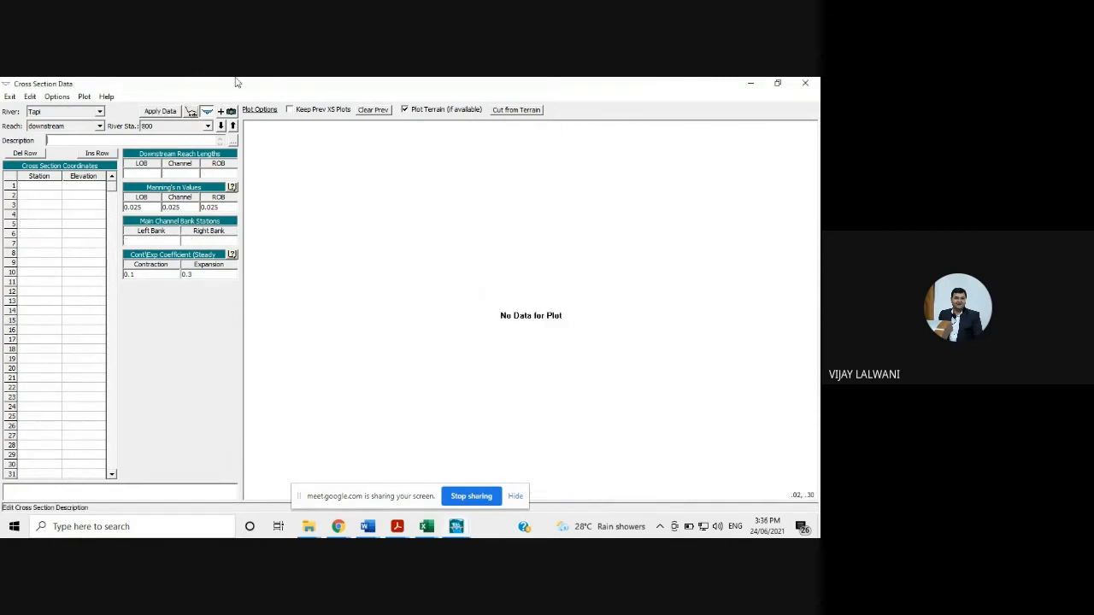
Enter the stations 0, 20, 40, 60, 80 and 100 for the cross section at river station 800.
left_click(28, 188)
type("0")
key("Return")
type("20")
key("Return")
type("40")
key("Return")
type("60")
key("Return")
type("80")
key("Return")
type("100")
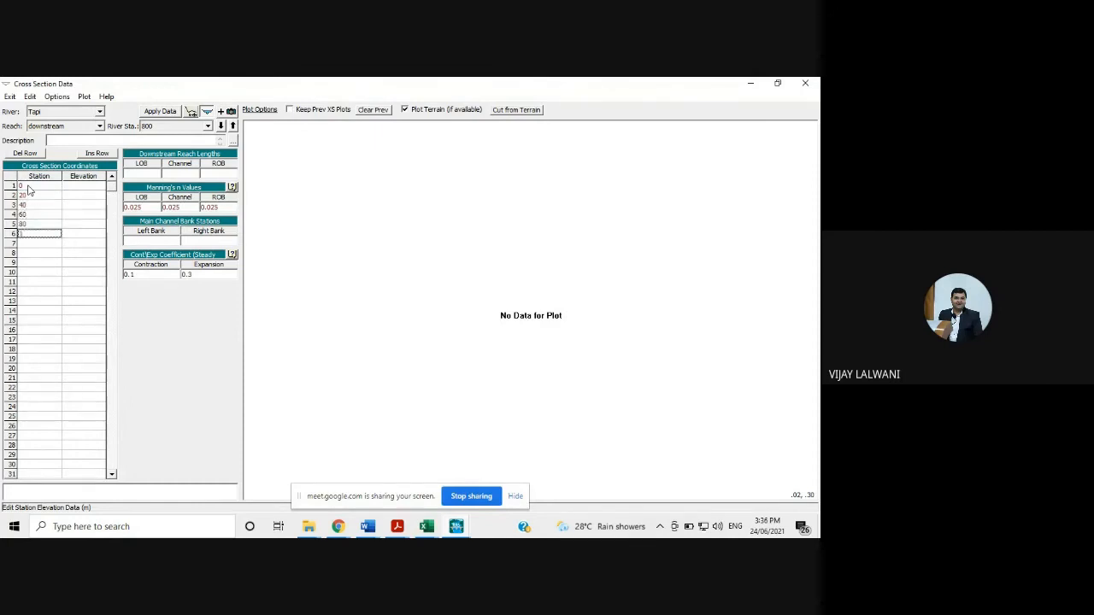
Enter the elevations 4, 3, 0, 1, 3 and 3 for the six stations of river station 800.
left_click(83, 186)
type("4")
key("Return")
type("3")
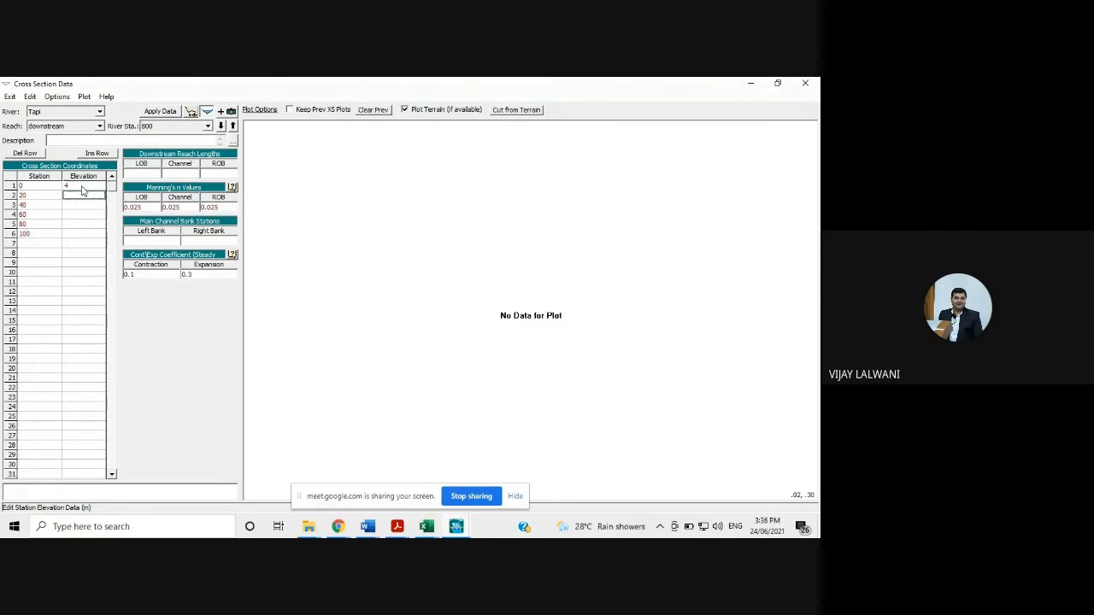
key("Return")
key("Return")
type("1")
key("Return")
type("3")
key("Return")
type("3")
Set the LOB, Channel and ROB downstream reach lengths of river station 800 to 100 m.
left_click(149, 174)
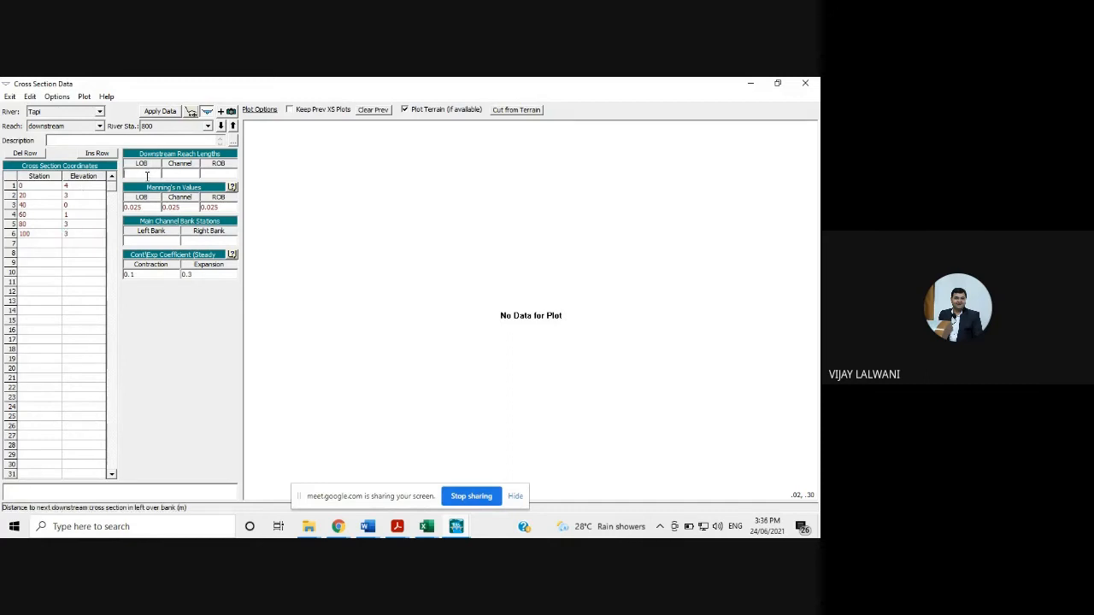
type("100")
left_click(179, 173)
type("100")
left_click(219, 174)
type("100")
Set the left bank station to 0 and the right to 100 for river station 800, and apply the data.
left_click(159, 241)
type("0")
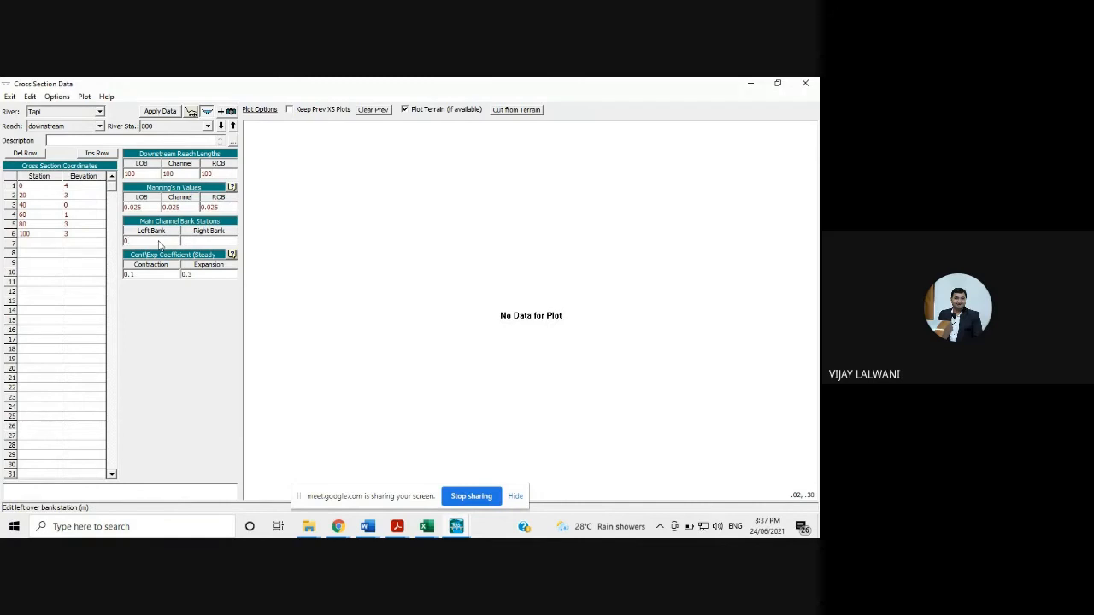
left_click(190, 240)
type("100")
left_click(152, 112)
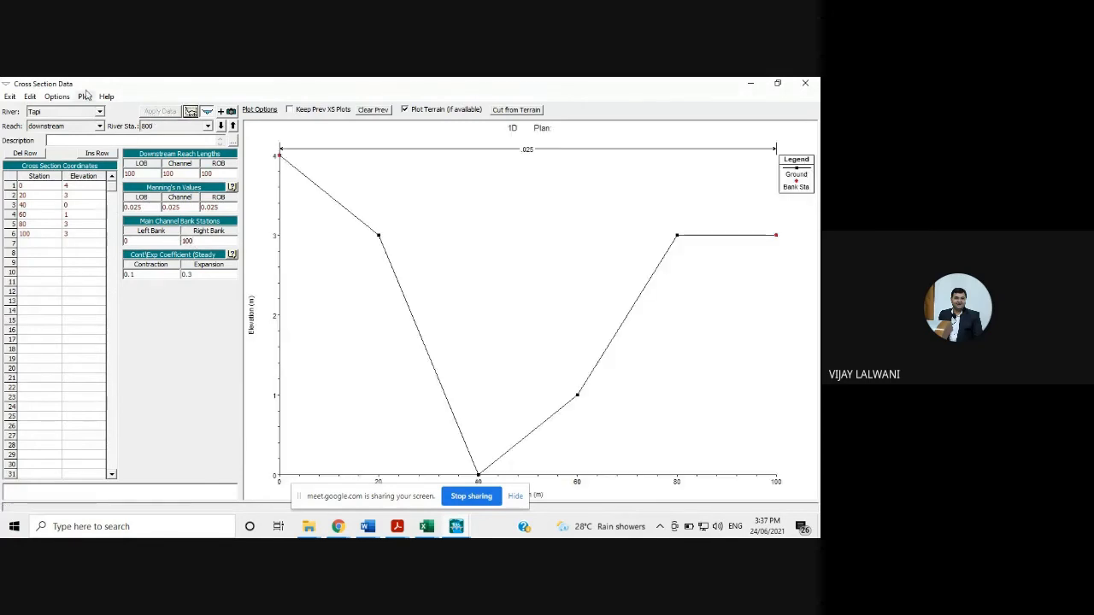
Add a new cross section at river station 900 in the downstream reach.
left_click(56, 96)
left_click(63, 112)
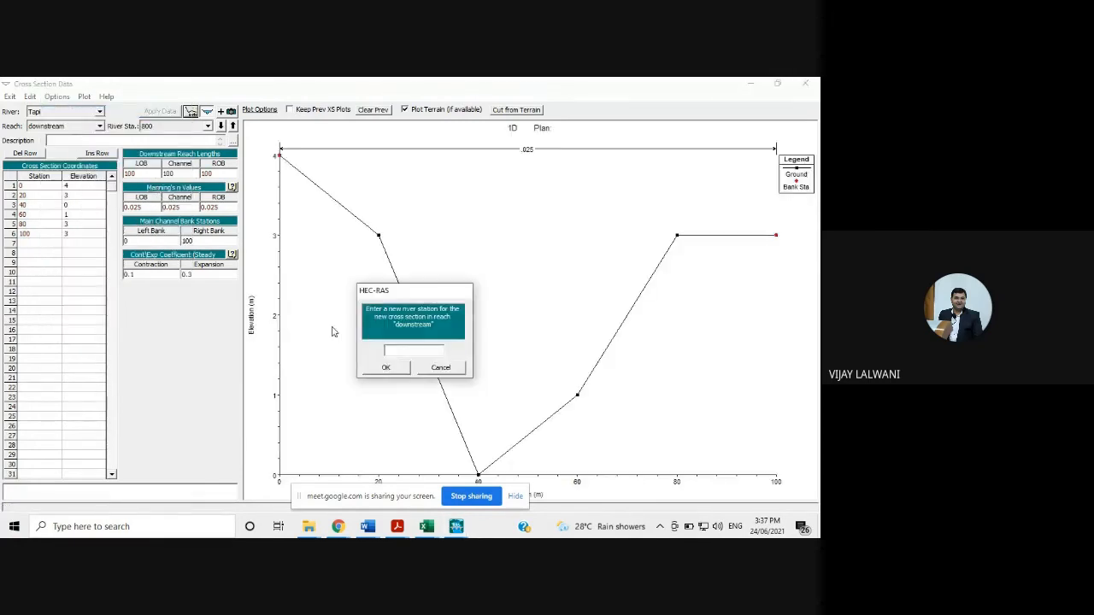
type("900")
left_click(389, 370)
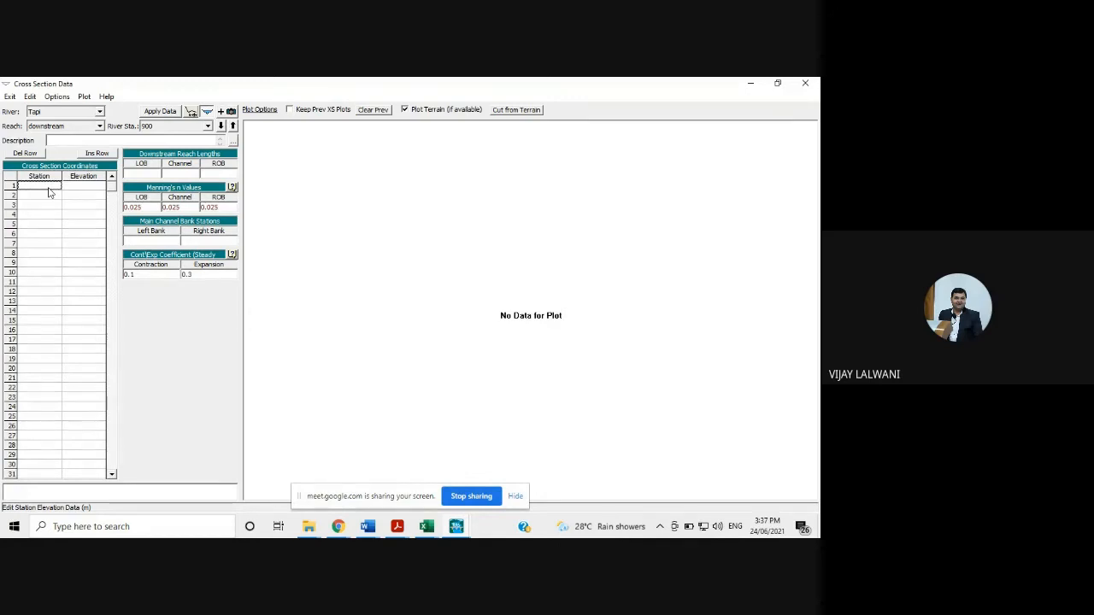
Enter the stations 0, 20, 40, 60, 80 and 100 for the cross section at river station 900.
type("0")
key("Return")
type("20")
key("Return")
type("40")
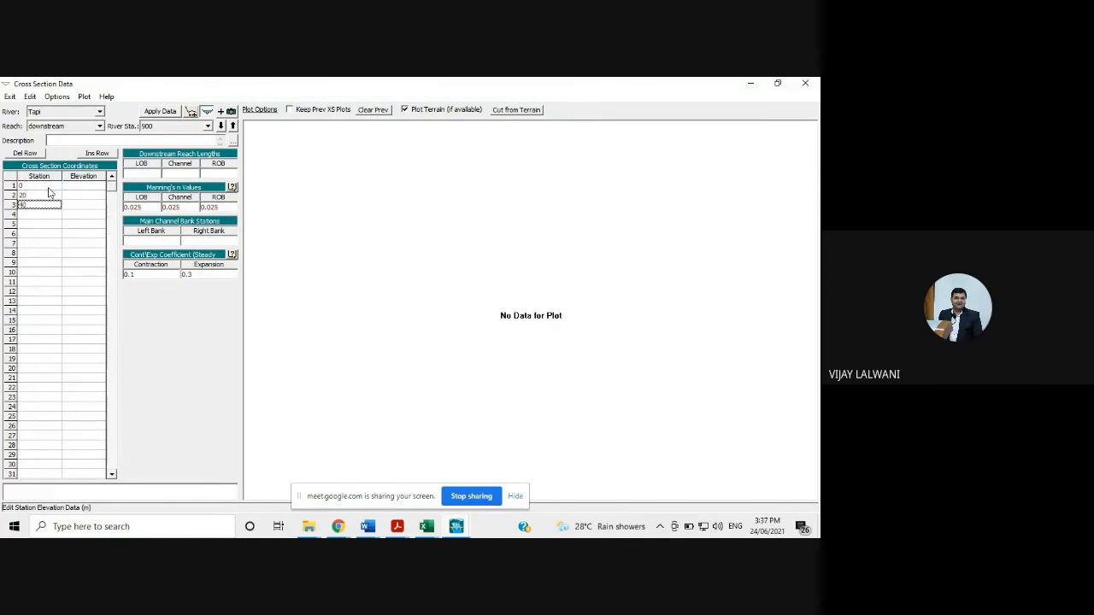
key("Return")
type("60")
key("Return")
type("80")
key("Return")
type("100")
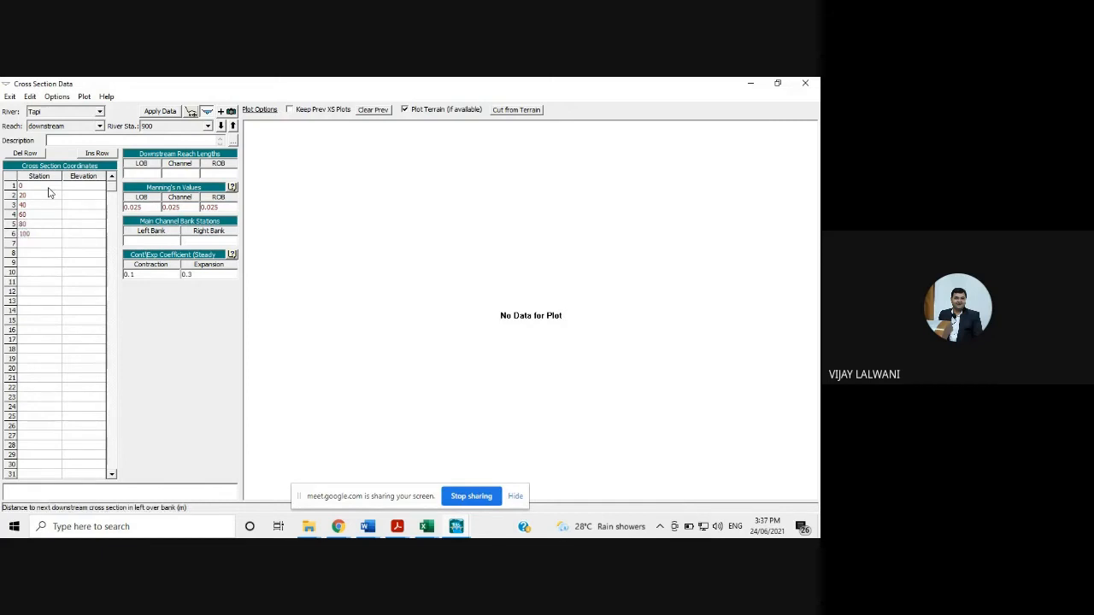
Enter the elevations 4, 1, 1, 0, 2 and 3 for the six stations of river station 900.
left_click(93, 186)
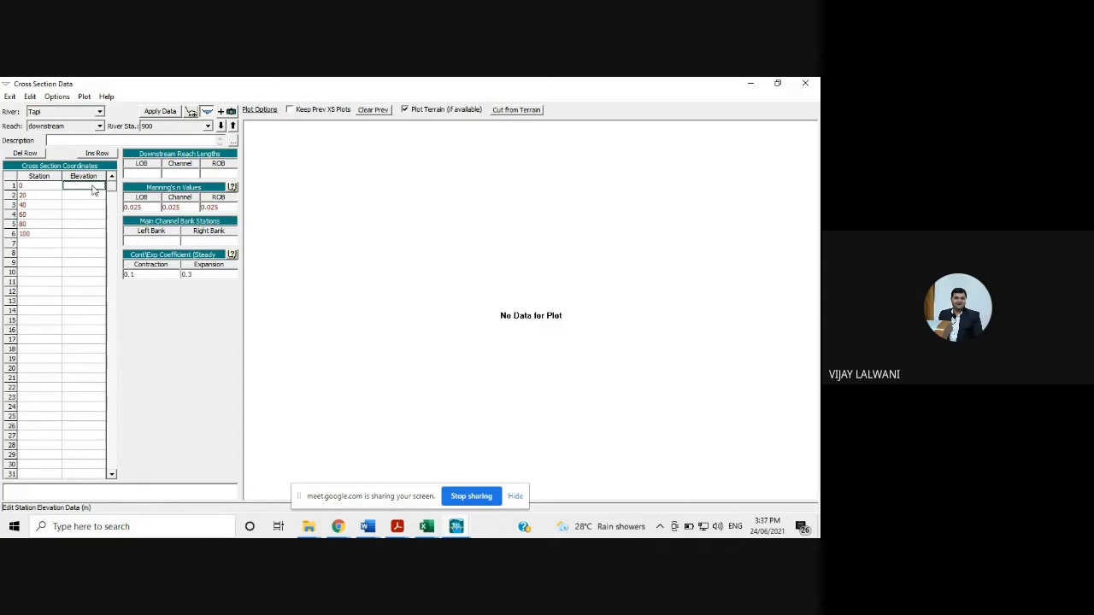
type("40")
key("Return")
type("1")
key("Return")
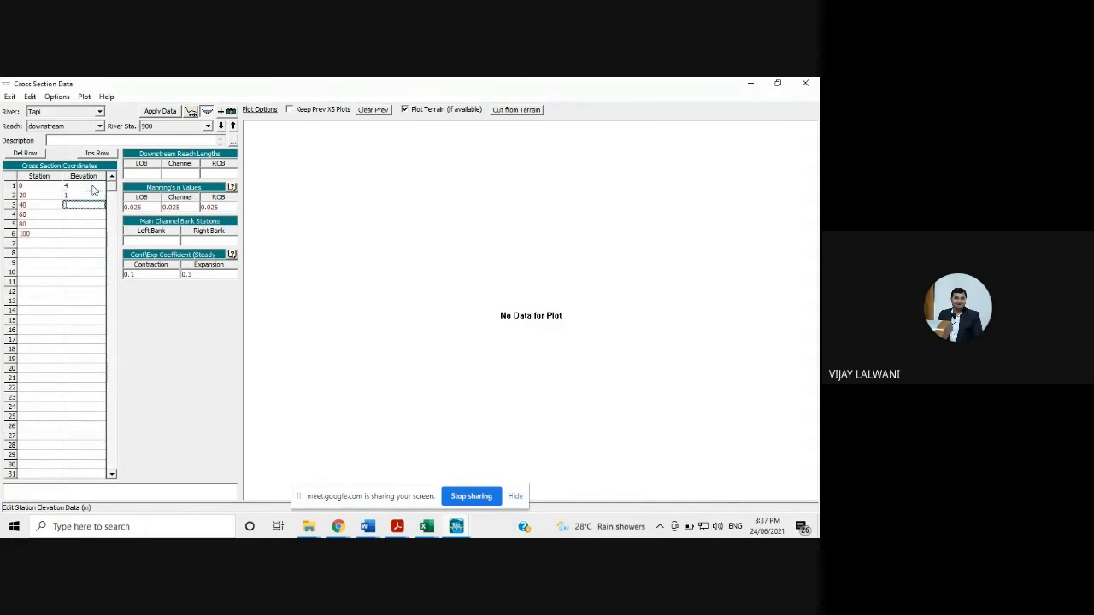
type("1")
key("Return")
type("0")
key("Return")
type("2")
key("Return")
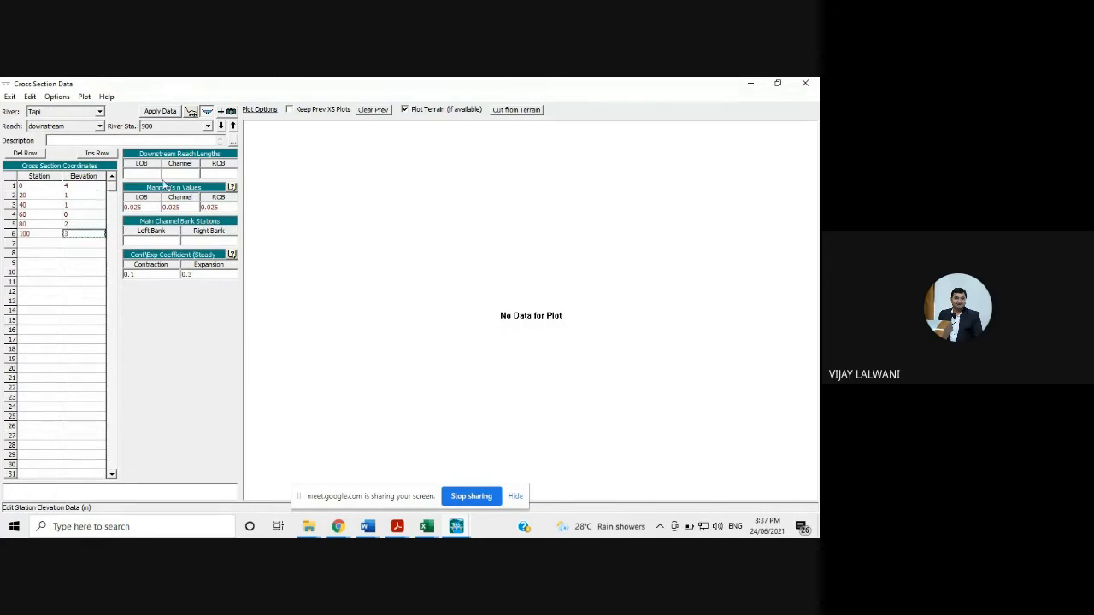
Set the LOB, Channel and ROB downstream reach lengths of river station 900 to 100 m.
left_click(145, 174)
type("100")
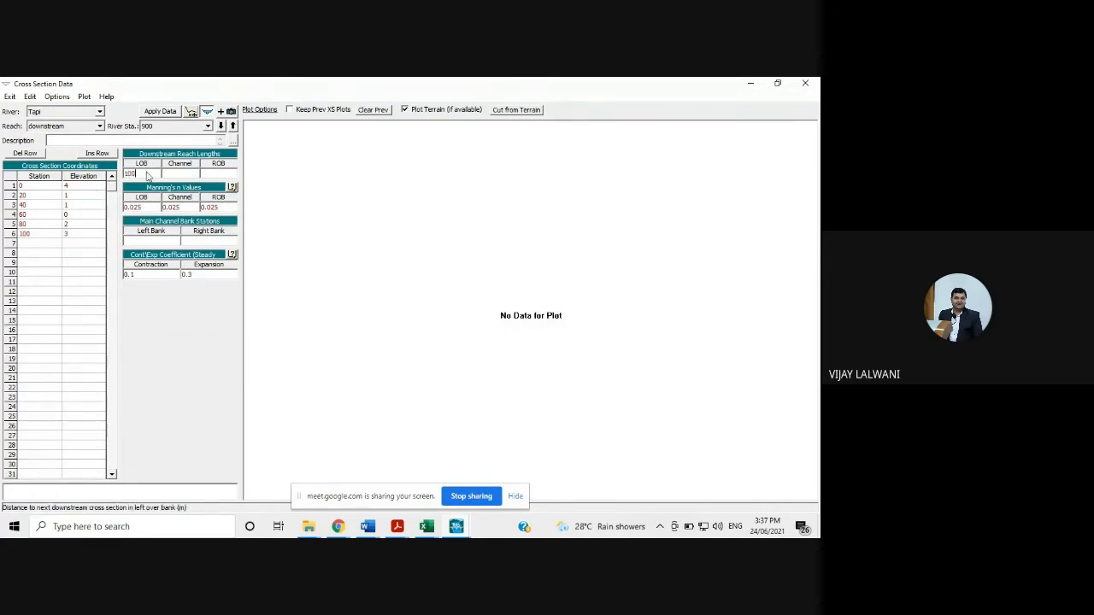
key("Tab")
type("100")
key("Tab")
type("100")
Set the left bank station to 0 and the right to 100 for river station 900, and apply the data.
key("Tab")
key("Tab")
key("Tab")
key("Tab")
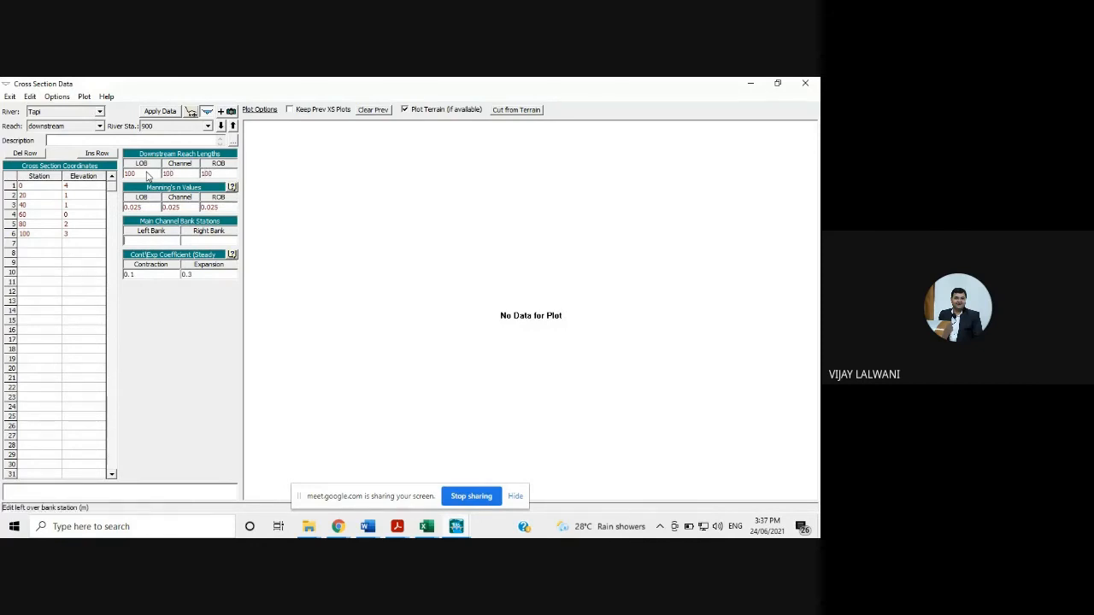
type("0")
key("Tab")
type("100")
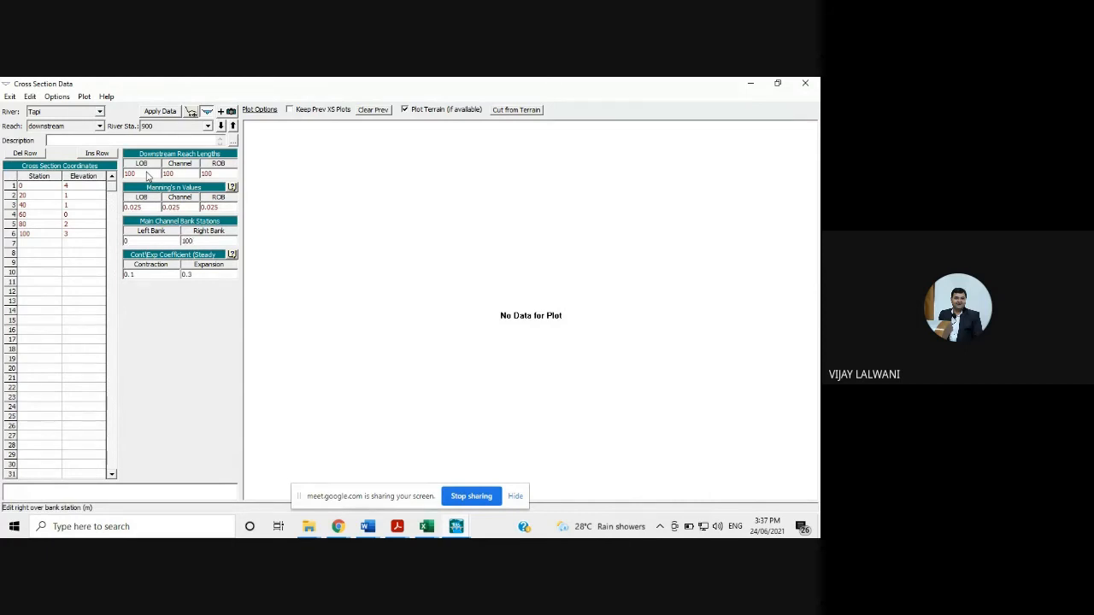
left_click(160, 112)
Add a new cross section at river station 1000 in the downstream reach.
left_click(56, 97)
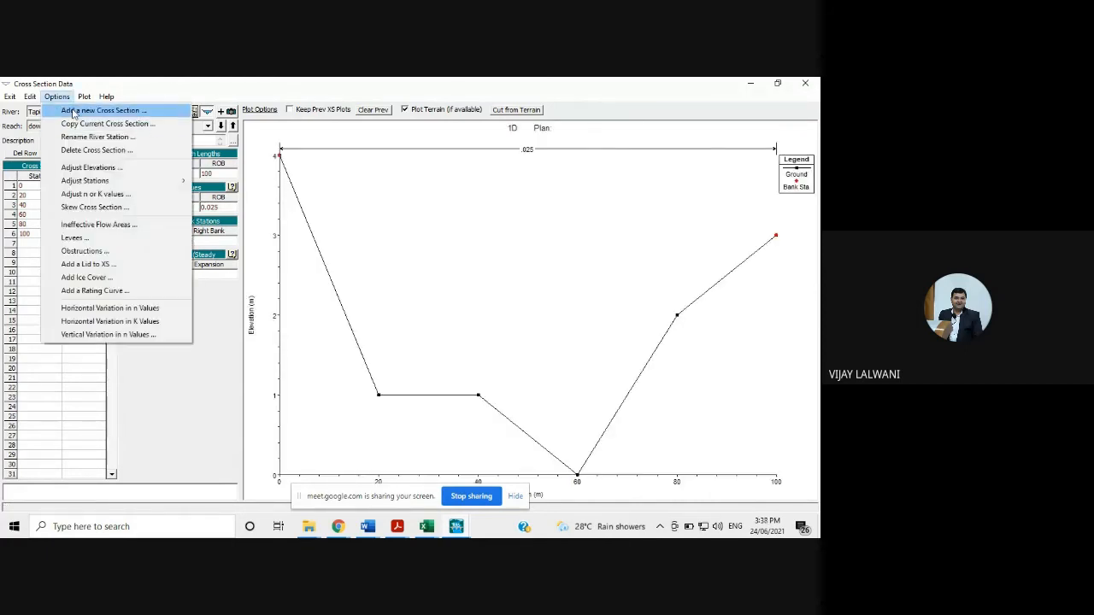
left_click(68, 108)
type("1000")
left_click(391, 369)
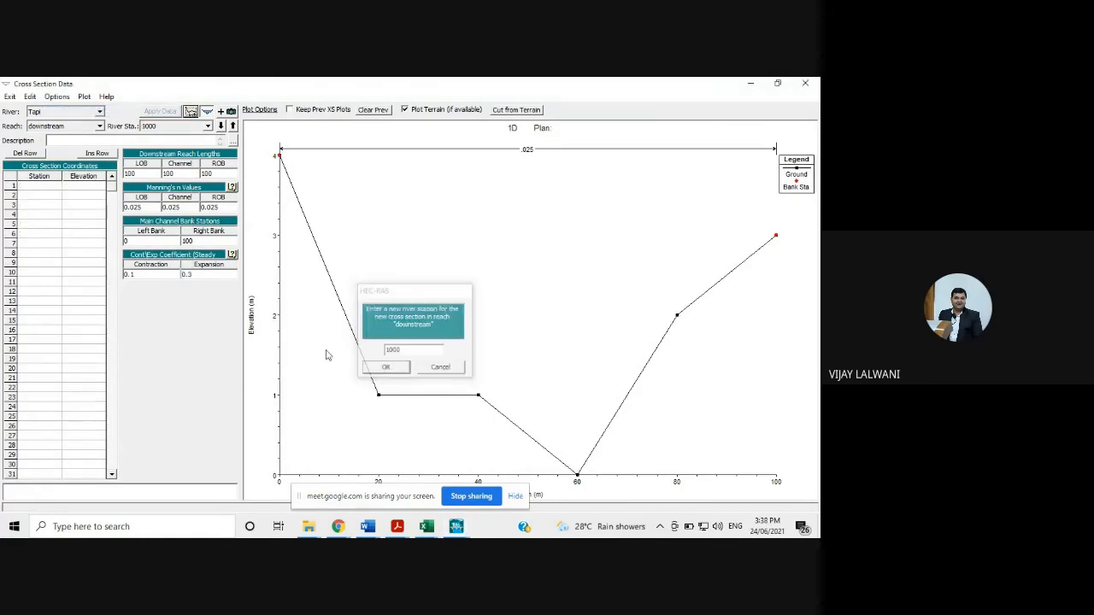
Enter the stations 0, 20, 40, 60, 80 and 100 for the cross section at river station 1000.
left_click(46, 188)
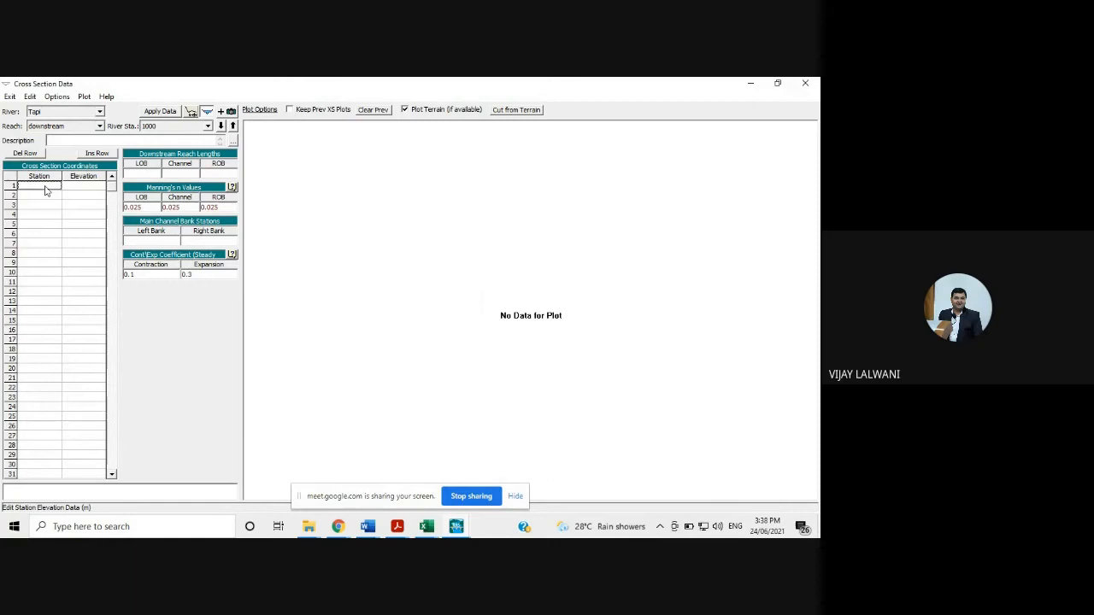
type("0")
key("Return")
type("20")
key("Return")
type("40")
key("Return")
type("60")
key("Return")
type("80")
key("Return")
type("100")
Enter the elevations 4, 2, 0, 1, 1 and 3 for the six stations of river station 1000.
left_click(81, 187)
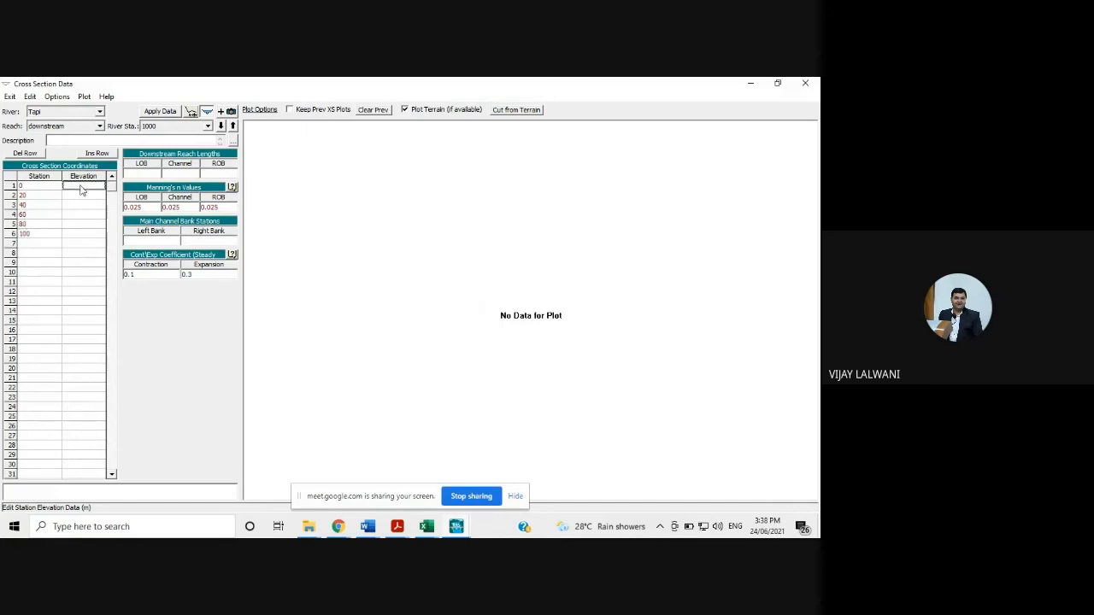
type("4")
key("Return")
type("2")
key("Return")
type("0")
key("Return")
type("1")
key("Return")
type("1")
key("Return")
Set the LOB, Channel and ROB downstream reach lengths of river station 1000 to 100 m.
left_click(136, 172)
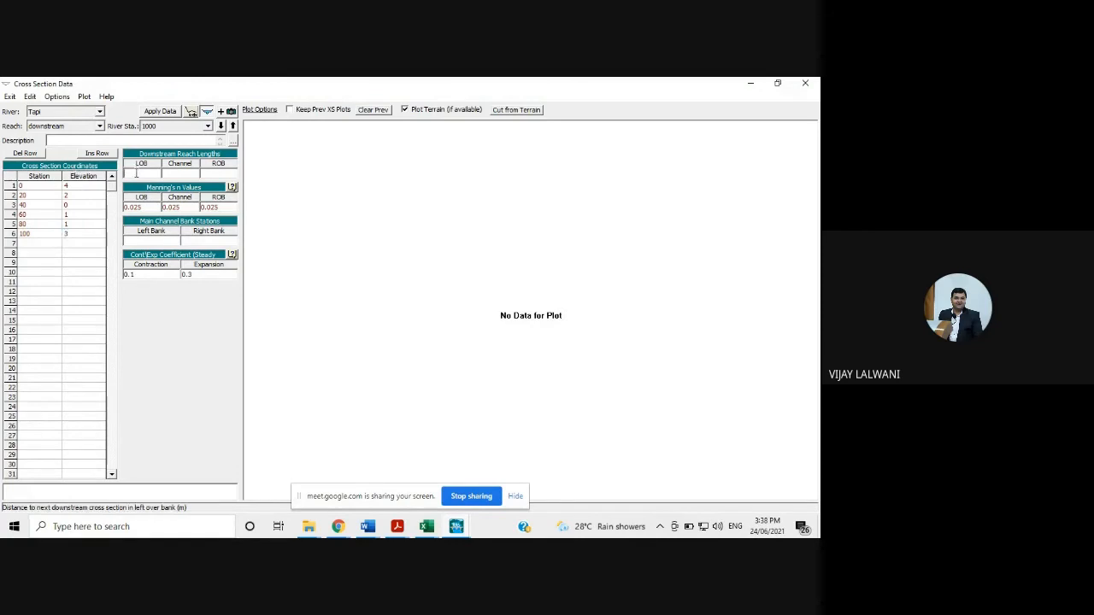
type("100")
key("Tab")
type("100")
key("Tab")
type("100")
Set the left bank station to 0 and the right to 100 for river station 1000, and apply the data.
key("Tab")
key("Tab")
key("Tab")
key("Tab")
key("Tab")
type("0")
key("Tab")
type("100")
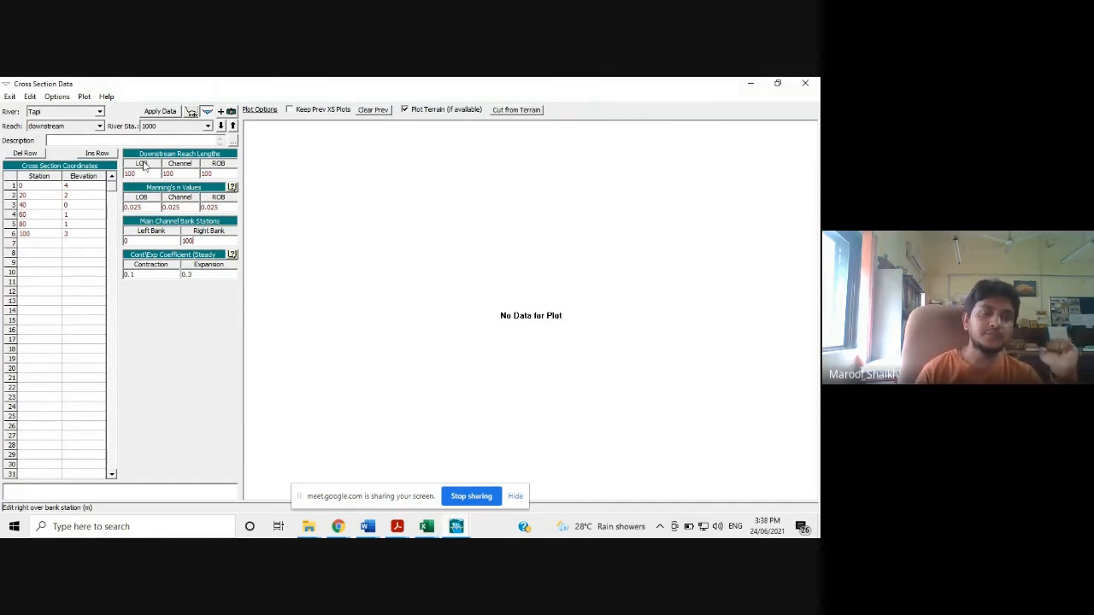
left_click(160, 112)
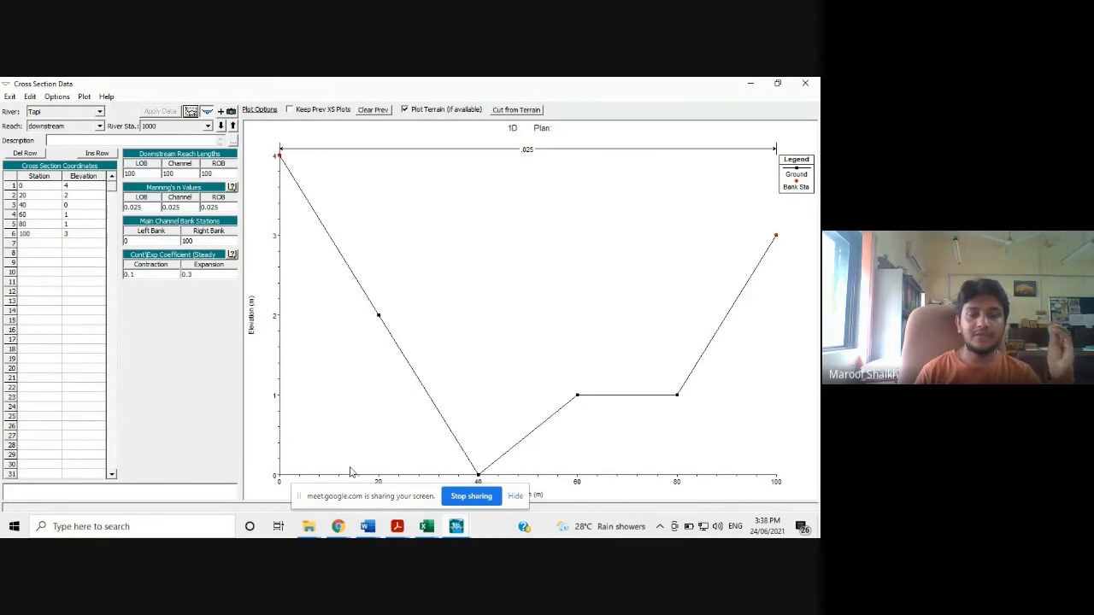
mouse_move(340, 530)
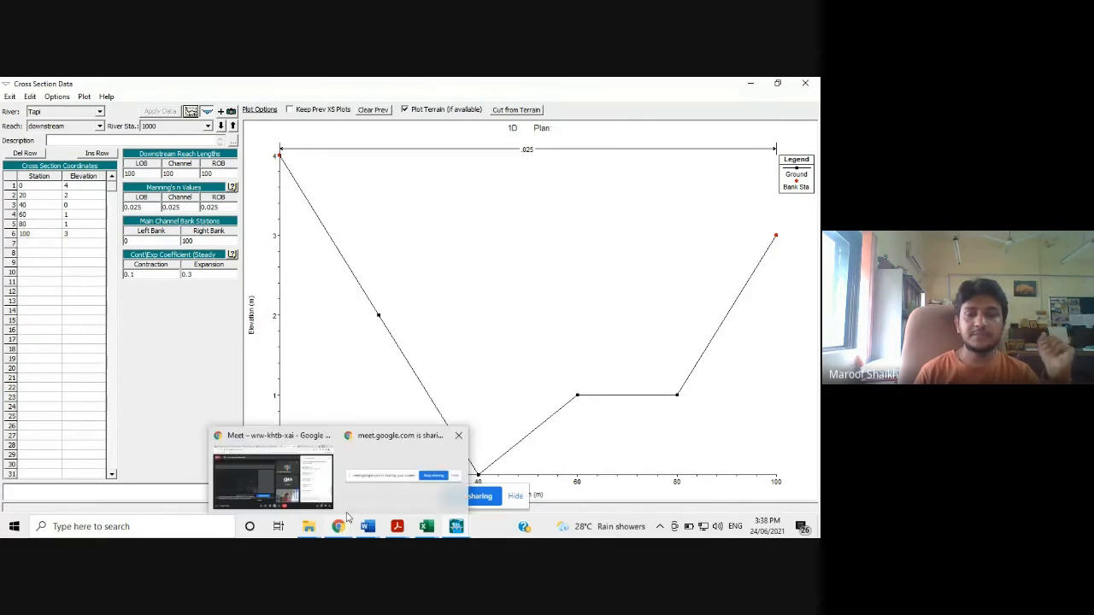
mouse_move(454, 527)
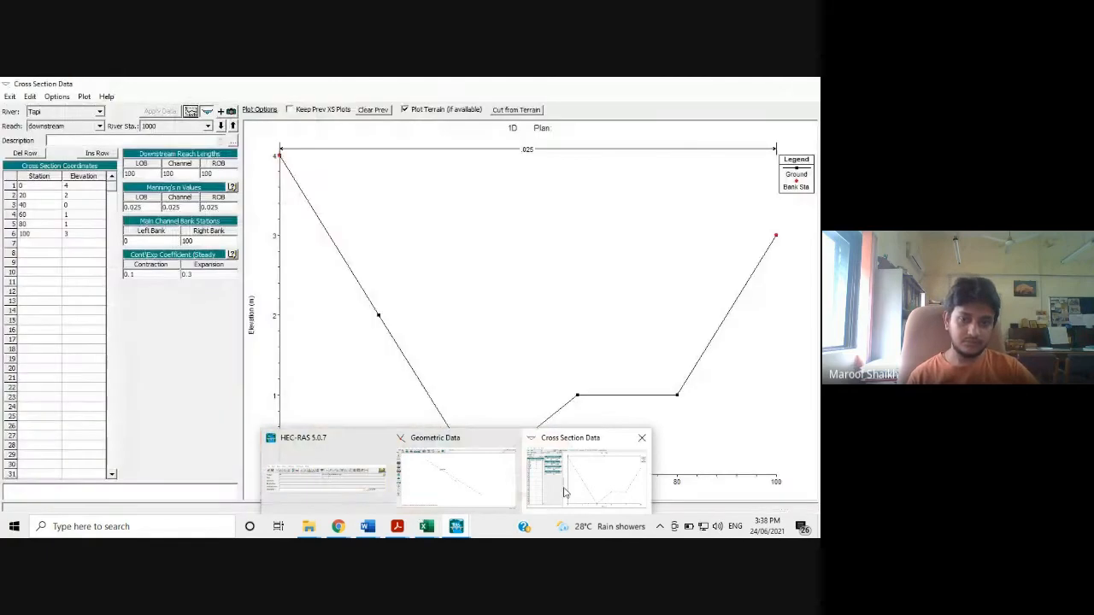
left_click(563, 493)
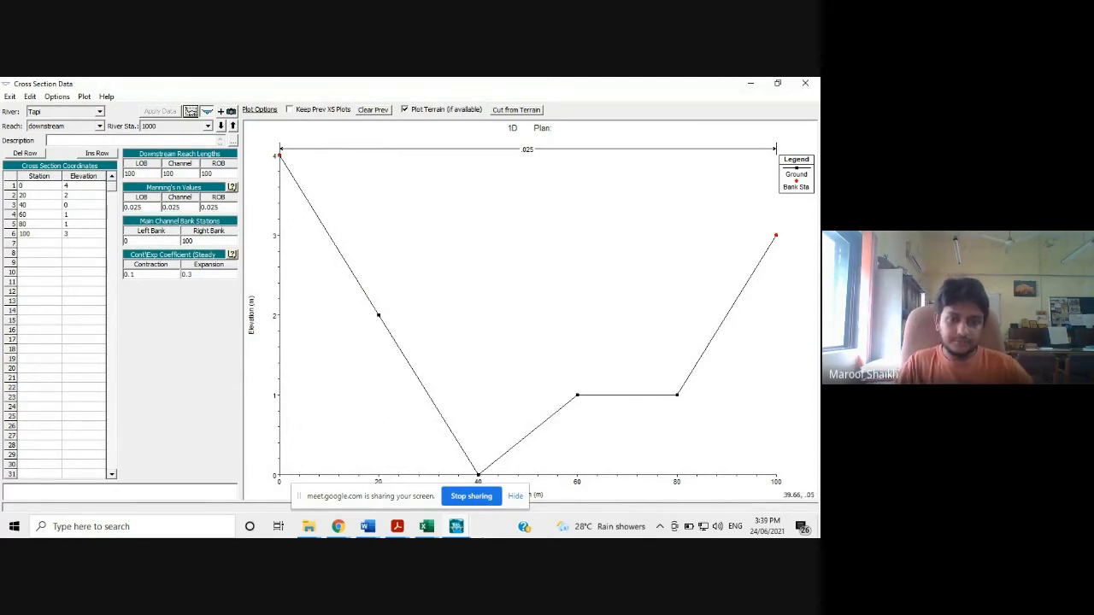
Switch to the Google Meet call, check and close the in-call messages, and return to the HEC-RAS Cross Section Data window.
left_click(339, 526)
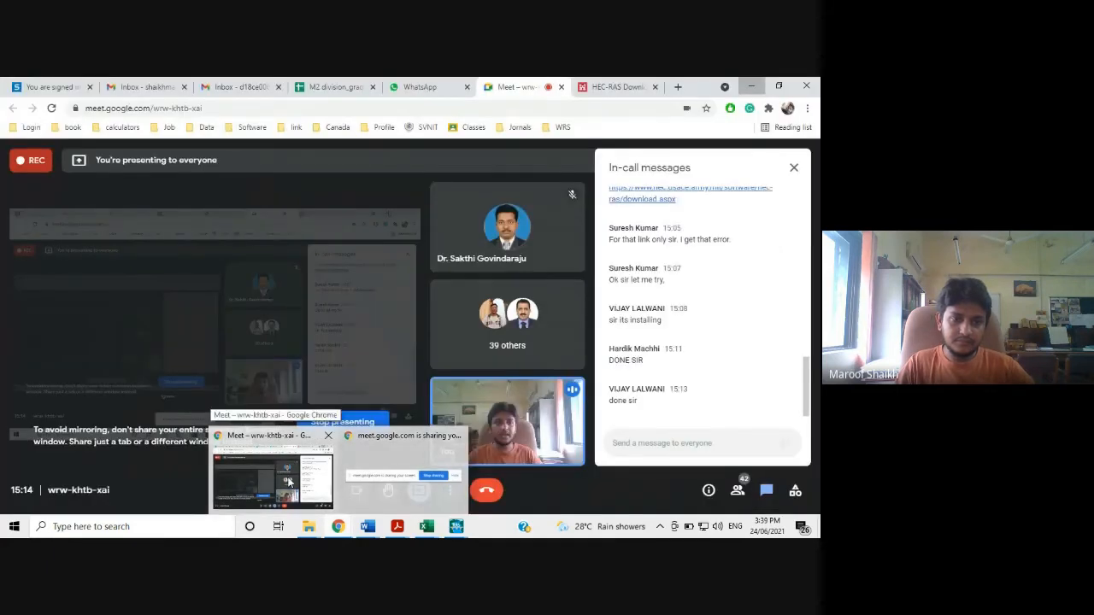
left_click(289, 482)
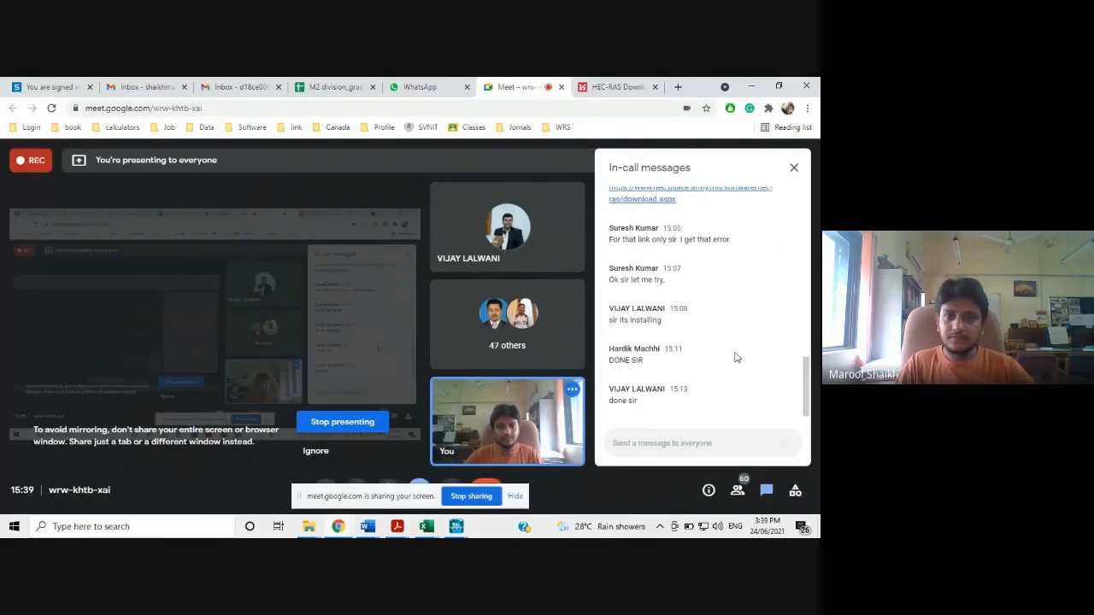
scroll(733, 355, "up", 3)
scroll(733, 355, "down", 3)
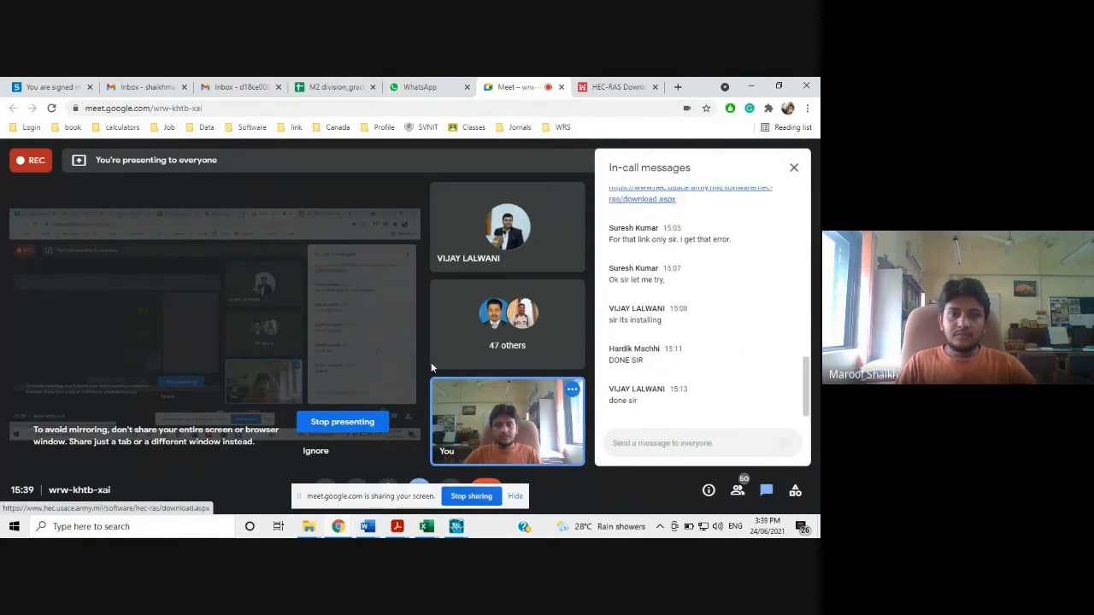
left_click(794, 167)
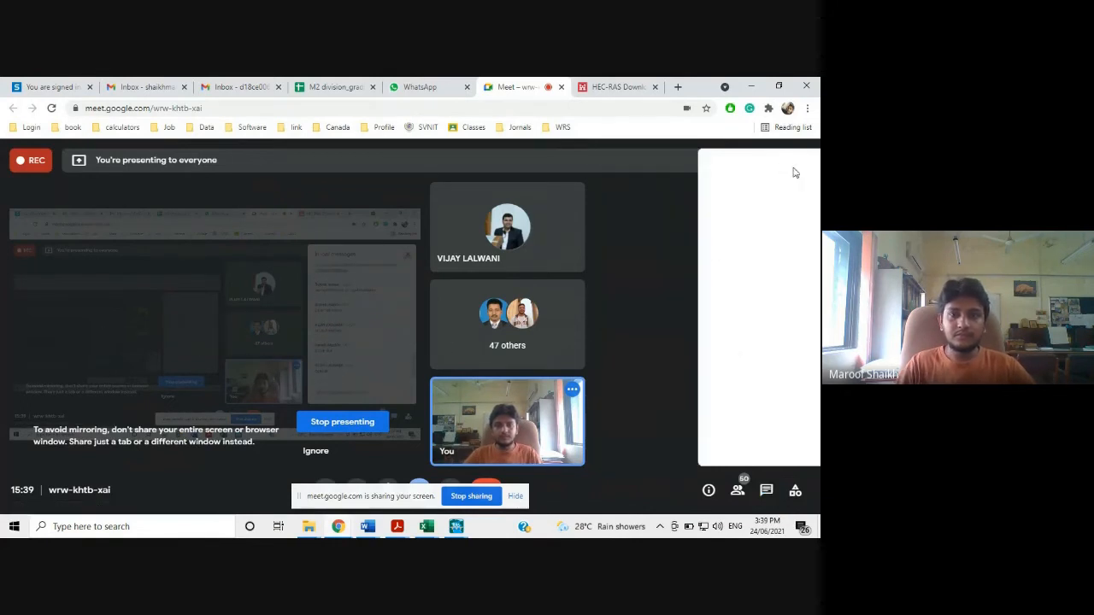
left_click(459, 528)
left_click(581, 493)
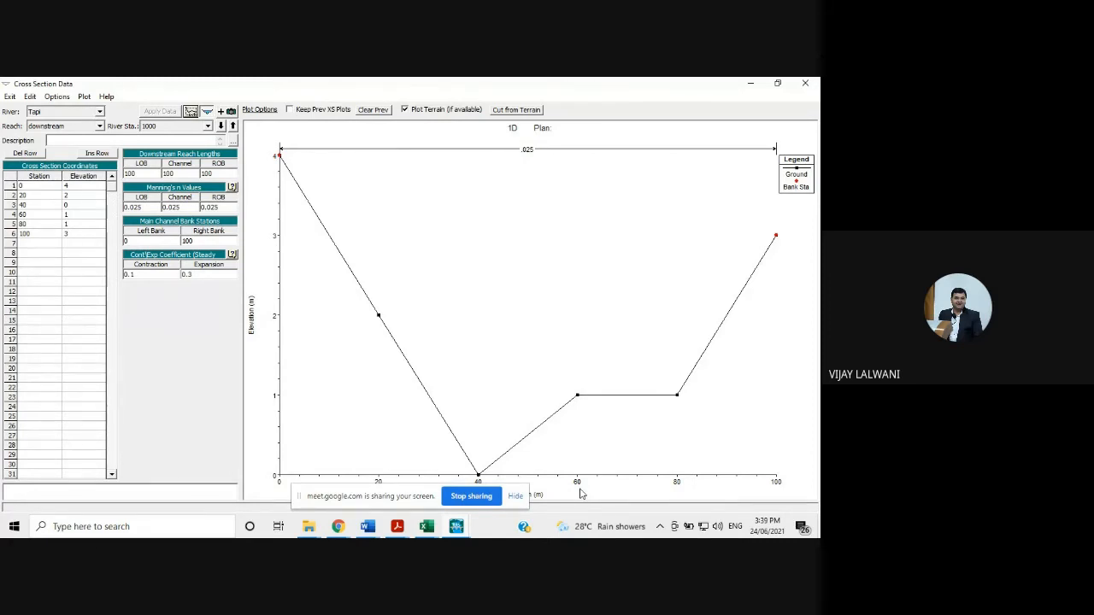
Review the list of river stations in the downstream reach and display the cross section at river station 500.
left_click(207, 127)
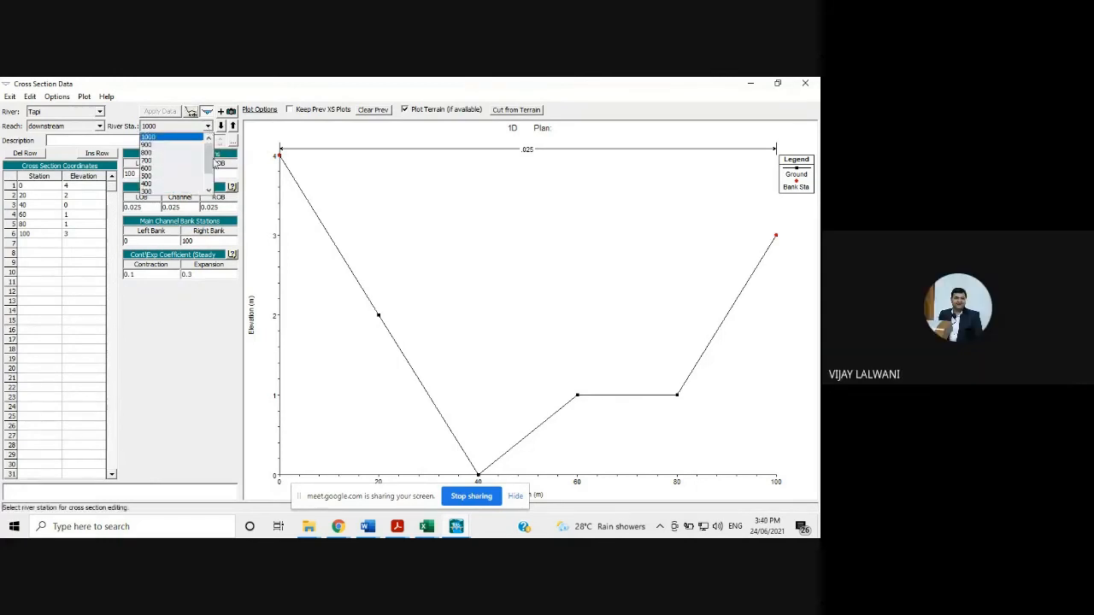
mouse_move(214, 164)
left_mouse_down()
mouse_move(210, 175)
mouse_move(210, 154)
mouse_move(210, 170)
left_mouse_up()
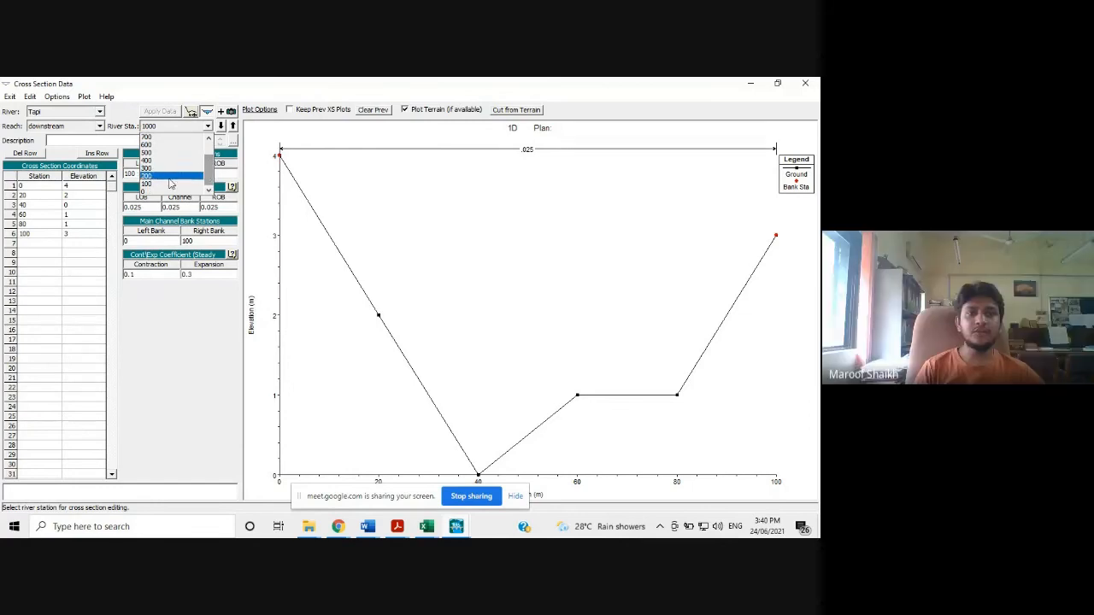
left_click(130, 111)
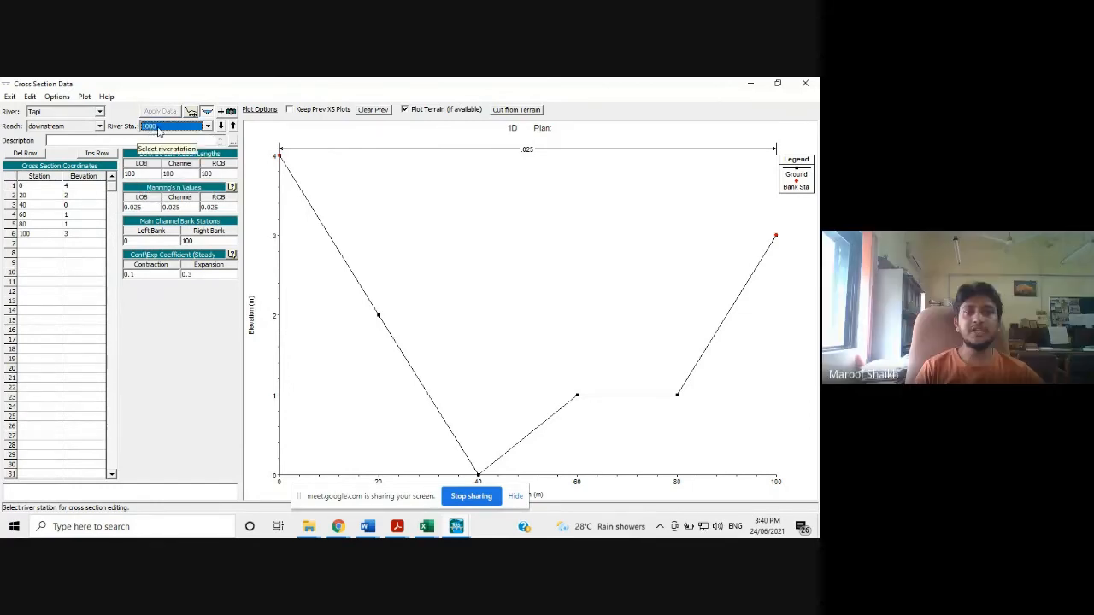
left_click(207, 126)
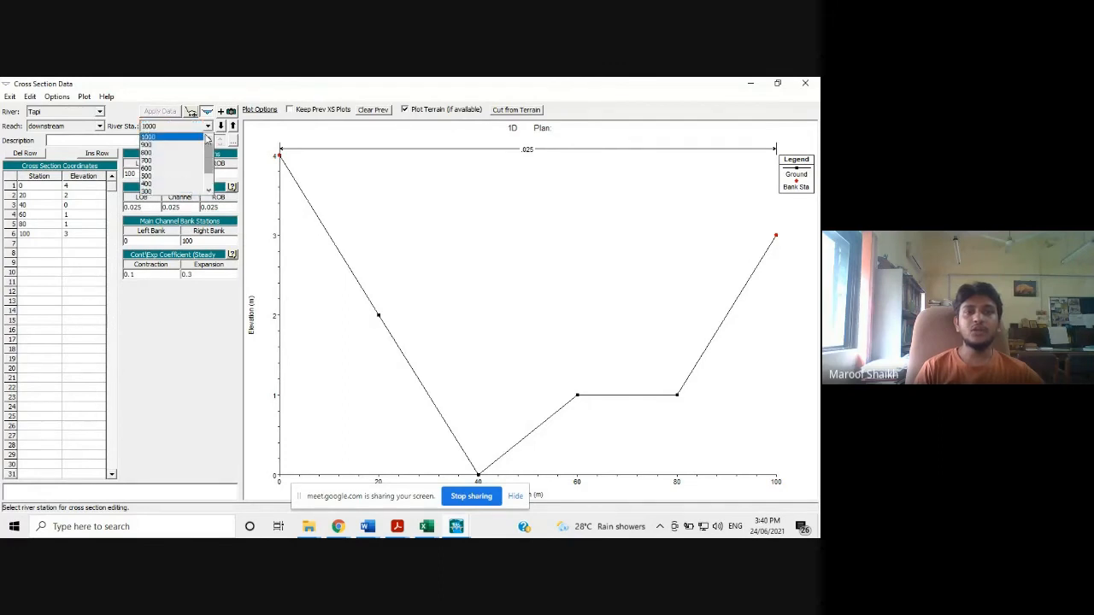
left_click(169, 180)
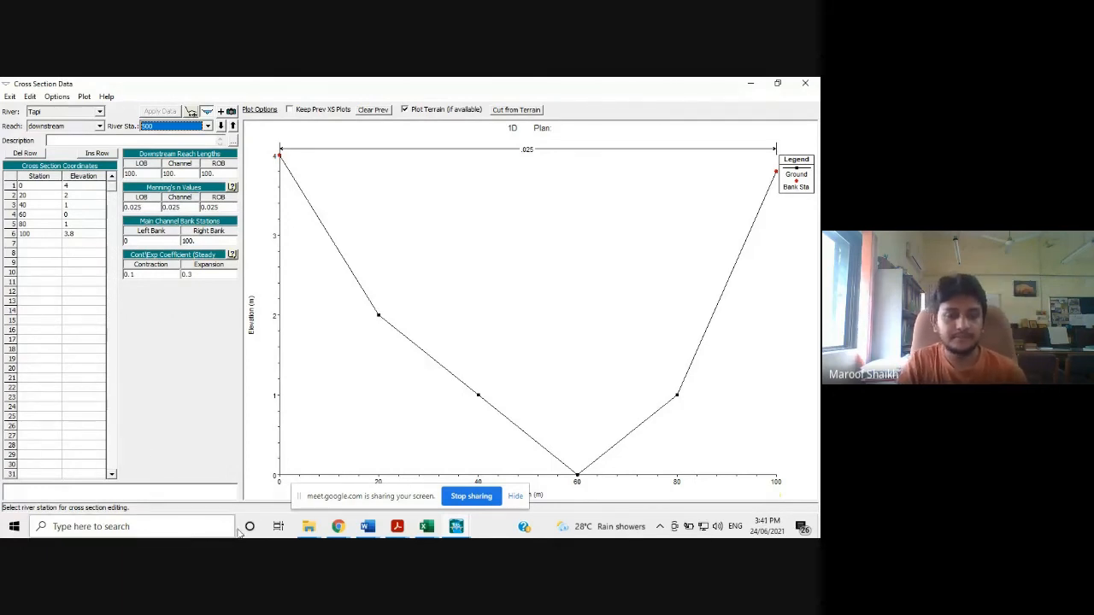
left_click(466, 497)
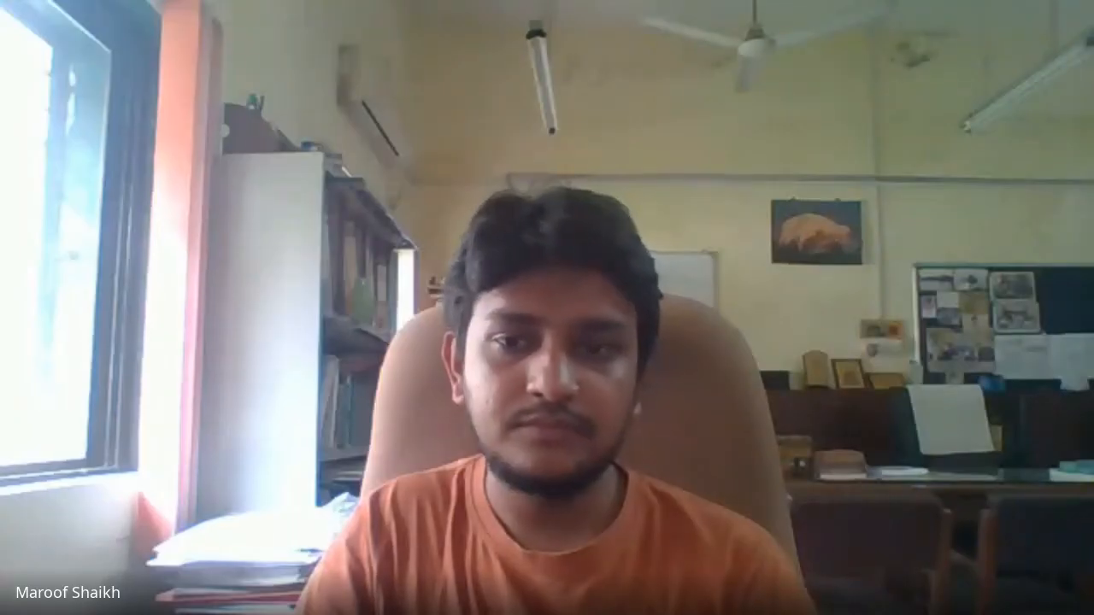
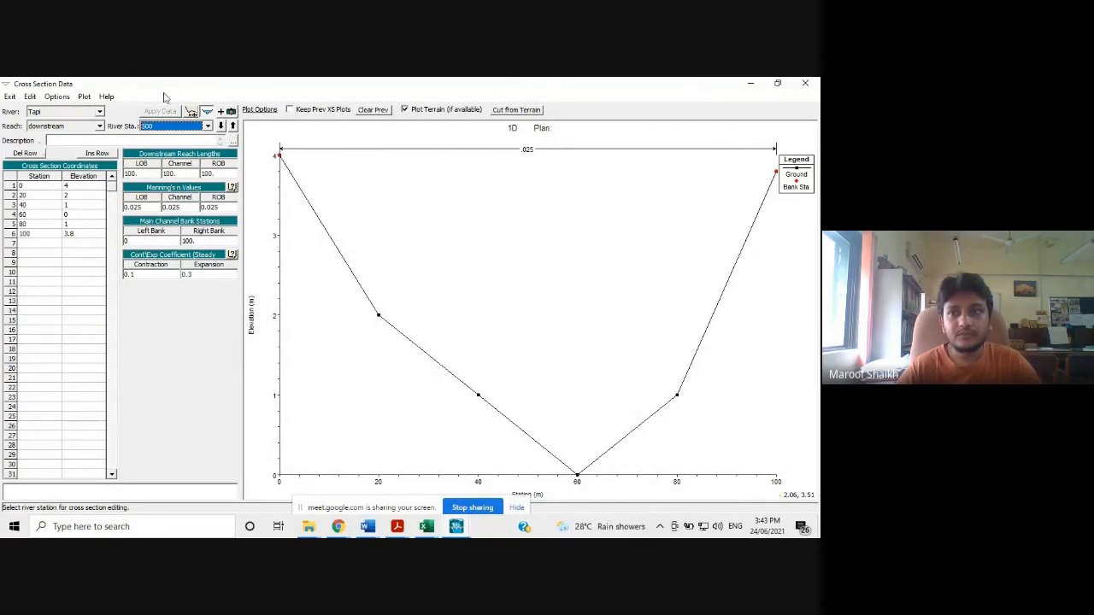
Leave the cross section editor and save the geometry data in the project folder with the title Geometry.
left_click(751, 85)
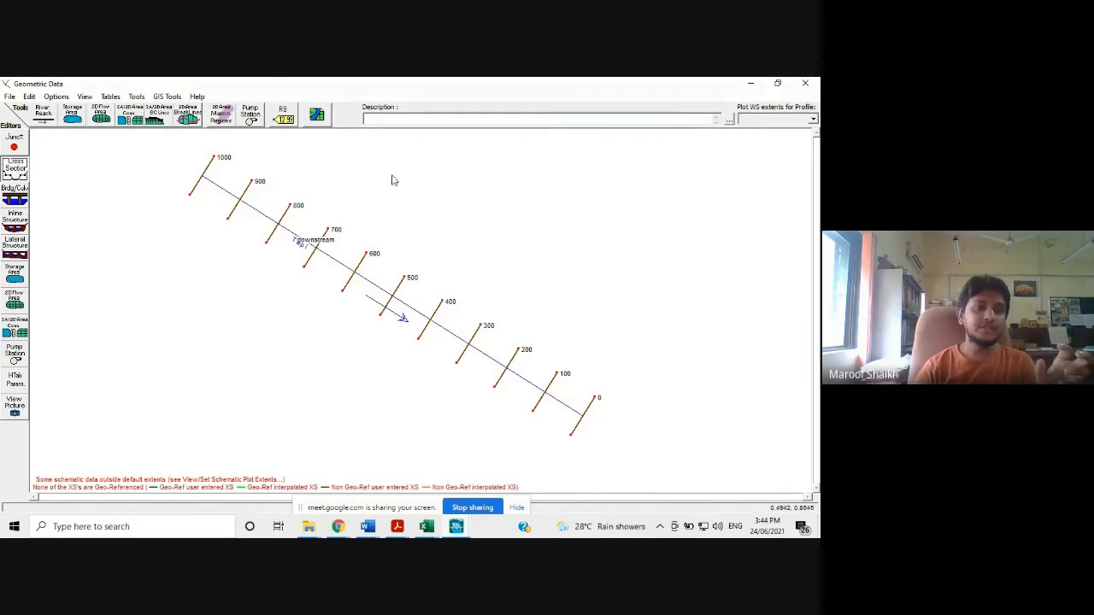
left_click(10, 97)
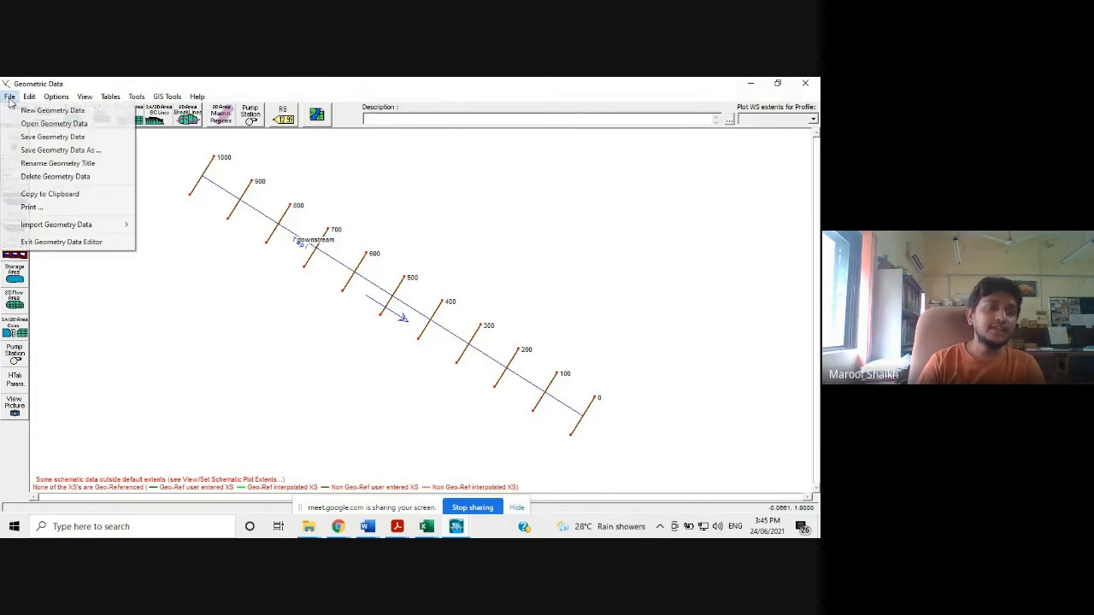
left_click(45, 139)
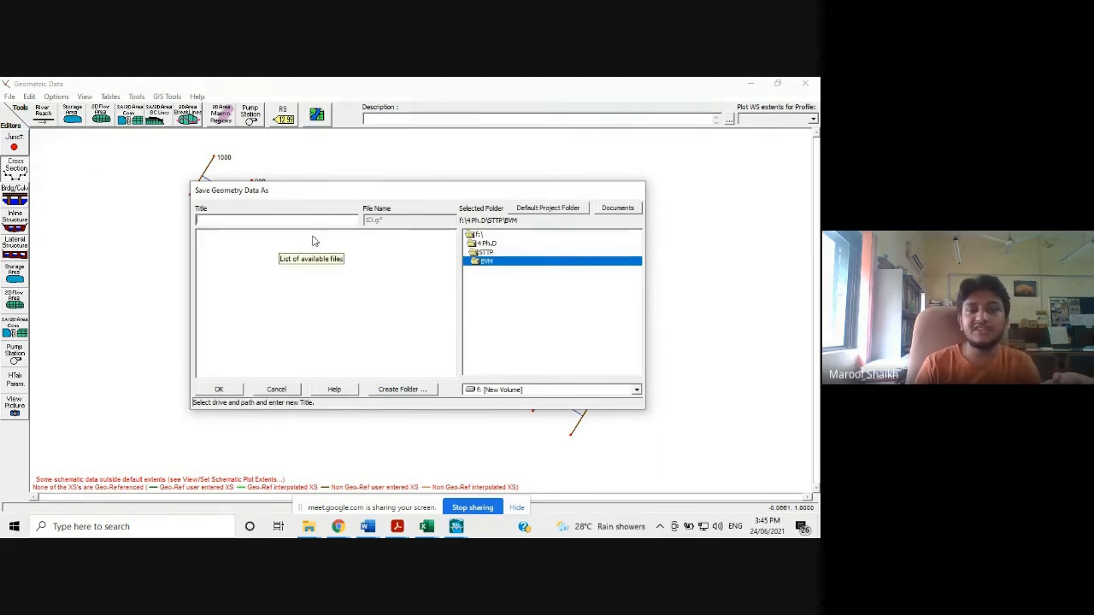
type("Geome")
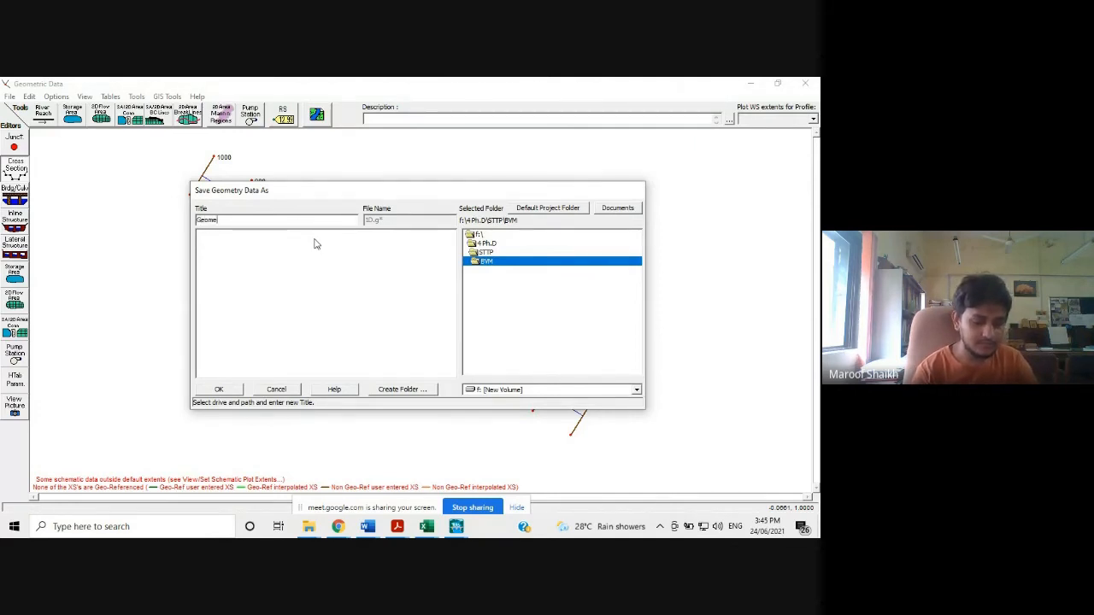
type("try")
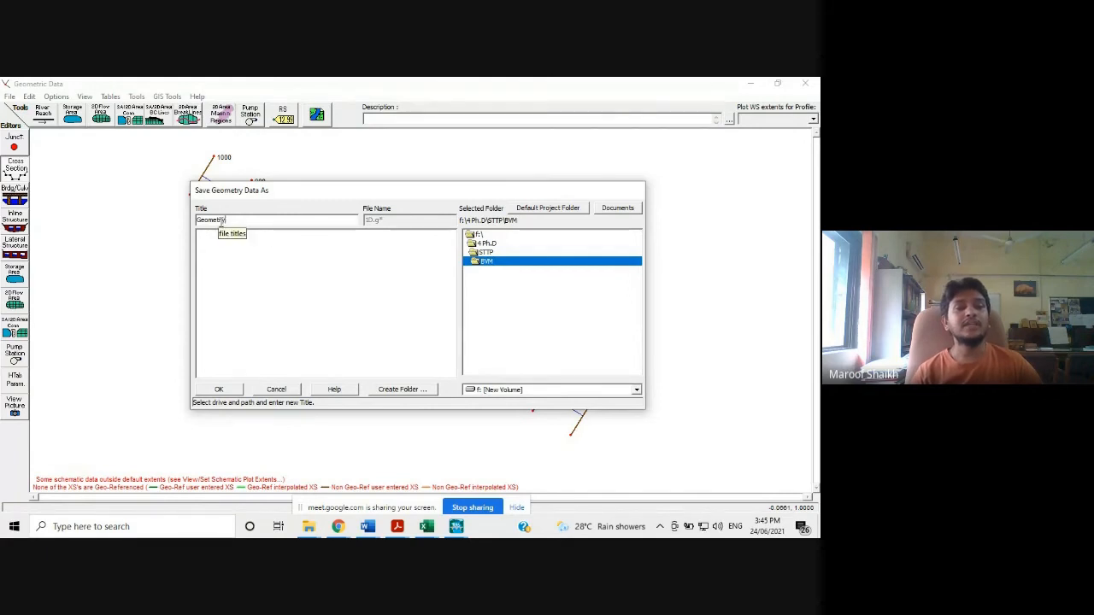
left_click(220, 390)
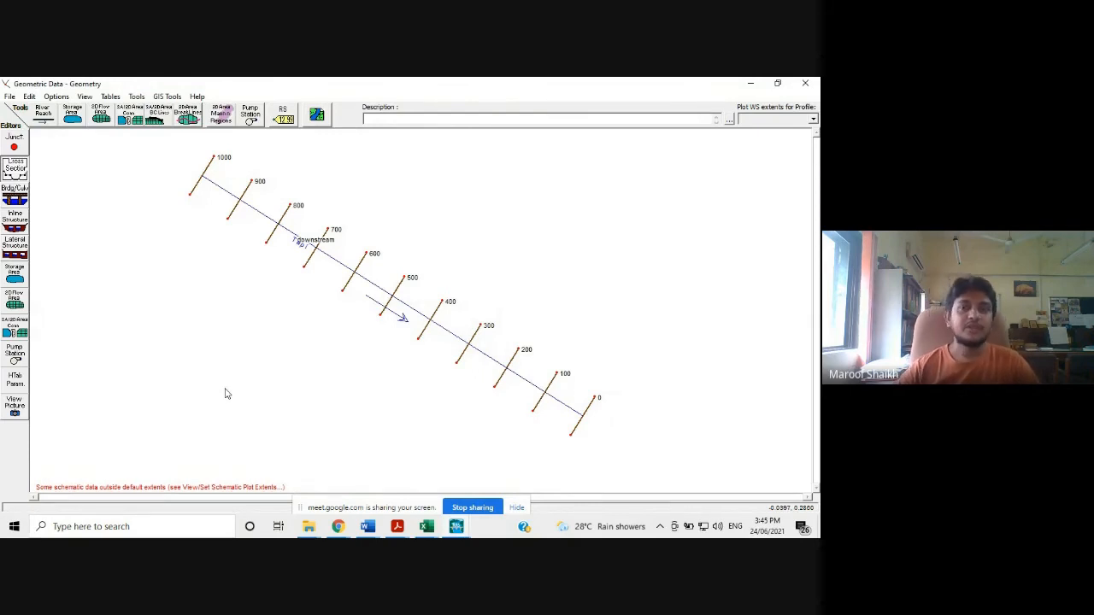
Put the Geometric Data window away, reposition the main HEC-RAS window and open the Steady Flow Data editor.
left_click(750, 83)
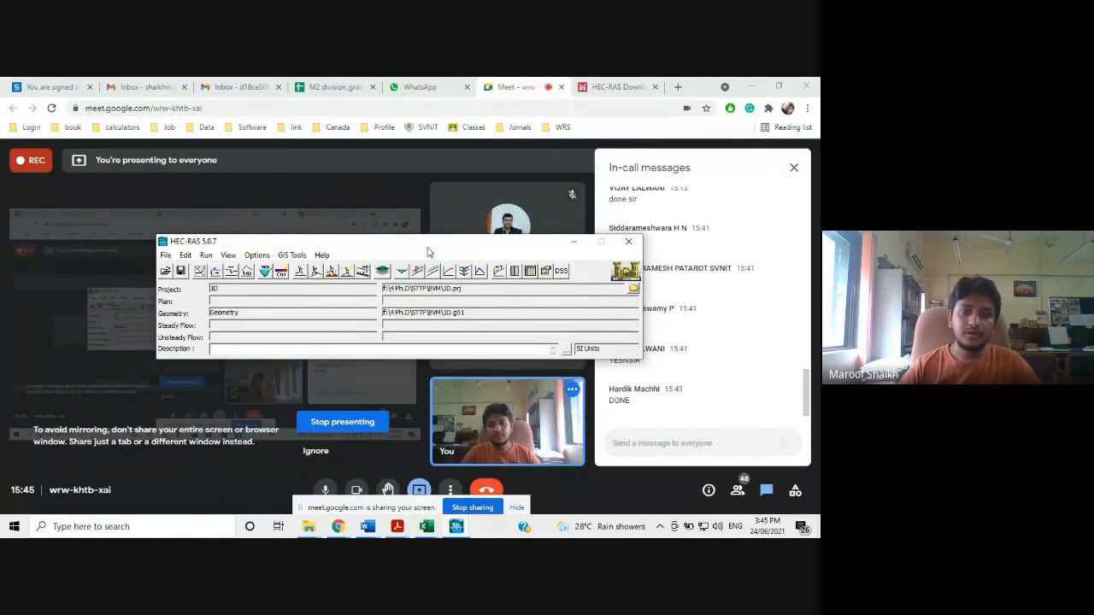
left_click_drag(425, 249, 367, 245)
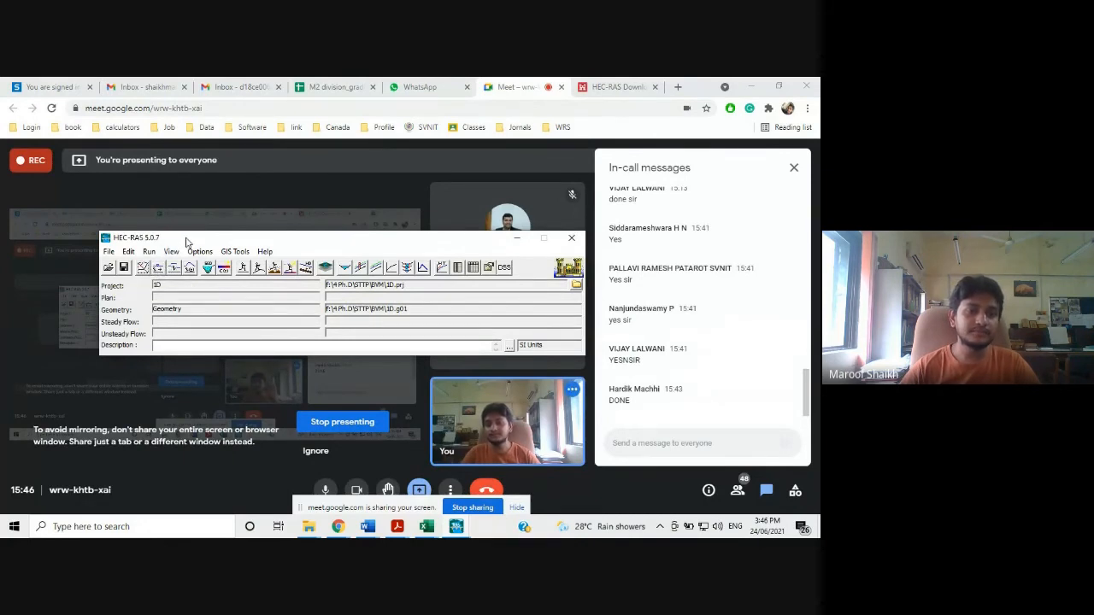
left_click_drag(186, 239, 235, 242)
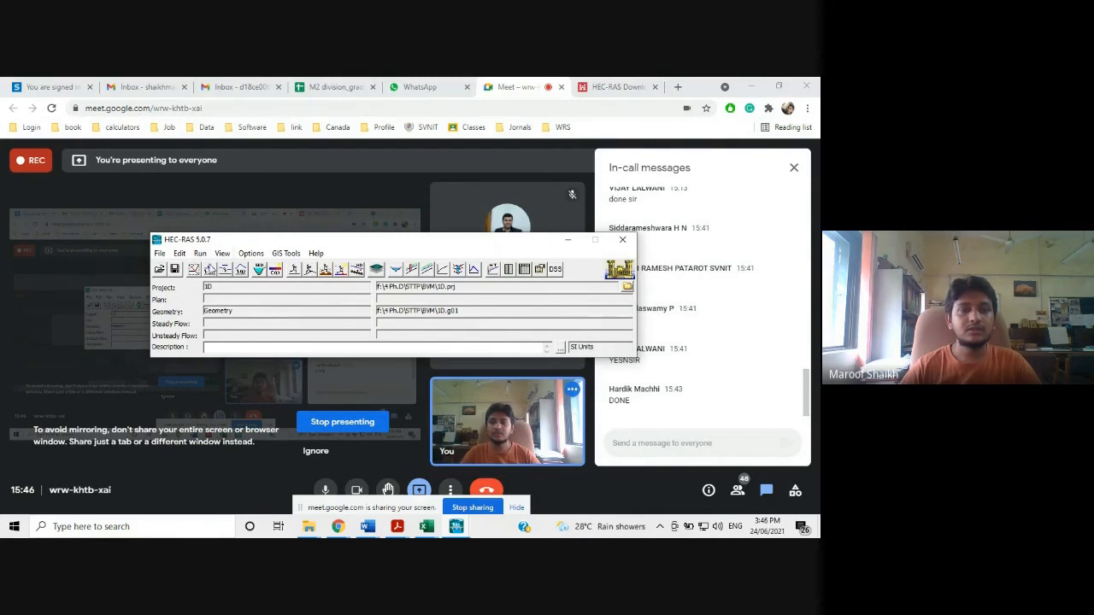
left_click(209, 270)
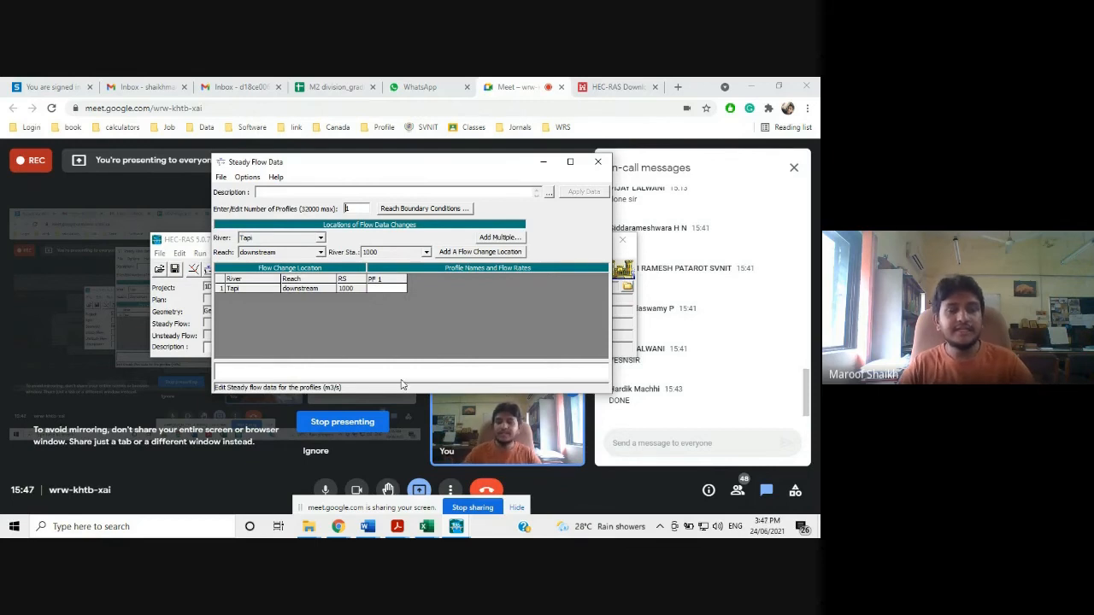
Switch to 1D exersice.pdf in Acrobat Reader and examine the steady flow calibration data, validation data, exercise tasks and the specified calibration flow.
left_click(402, 528)
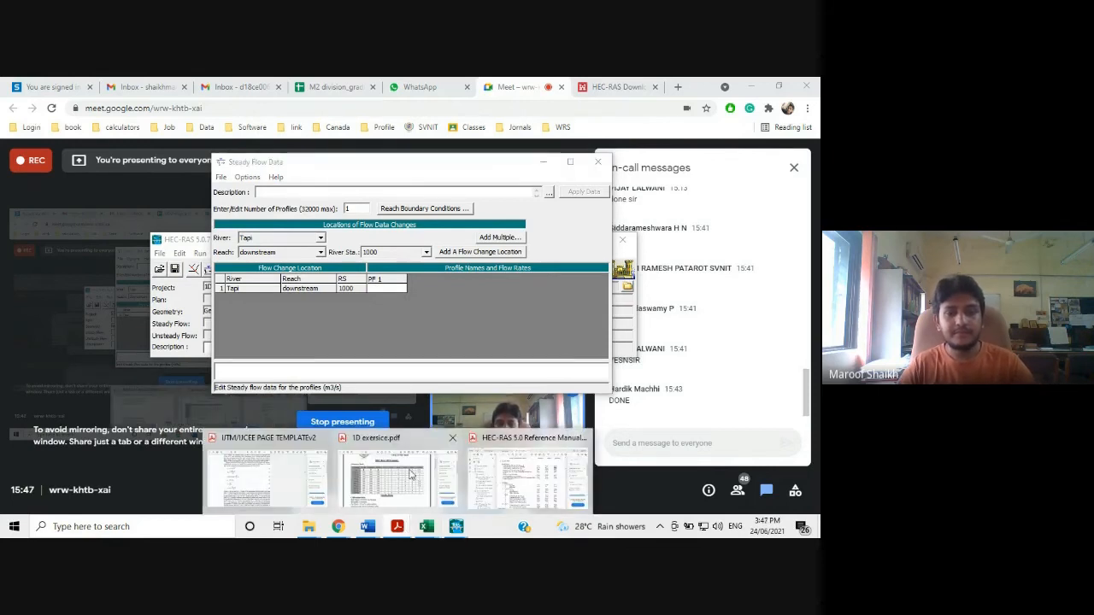
left_click(395, 466)
scroll(389, 376, "down", 5)
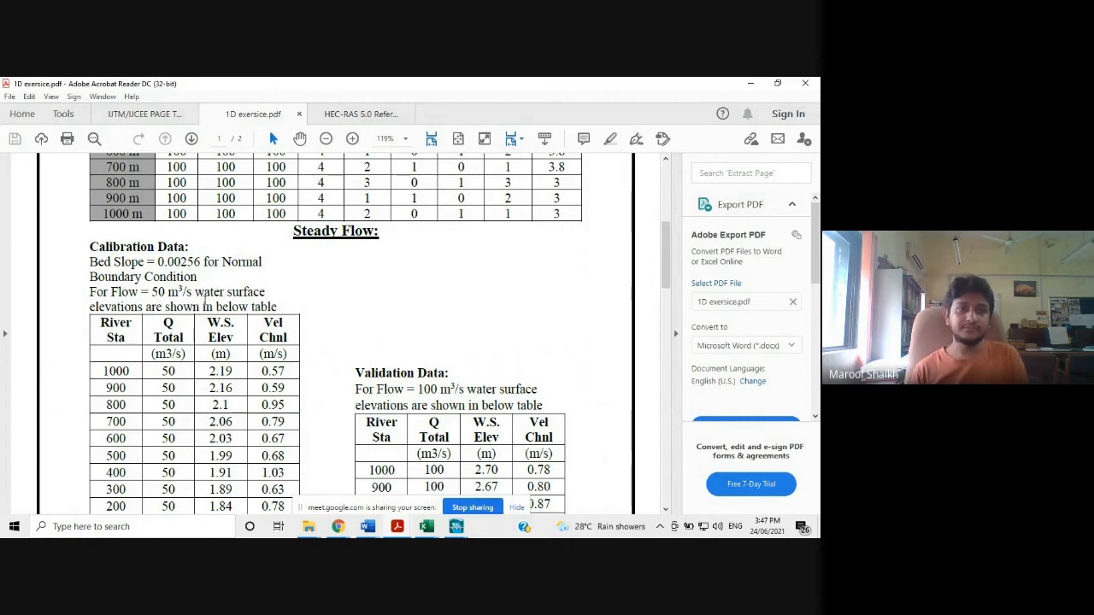
scroll(208, 301, "down", 1)
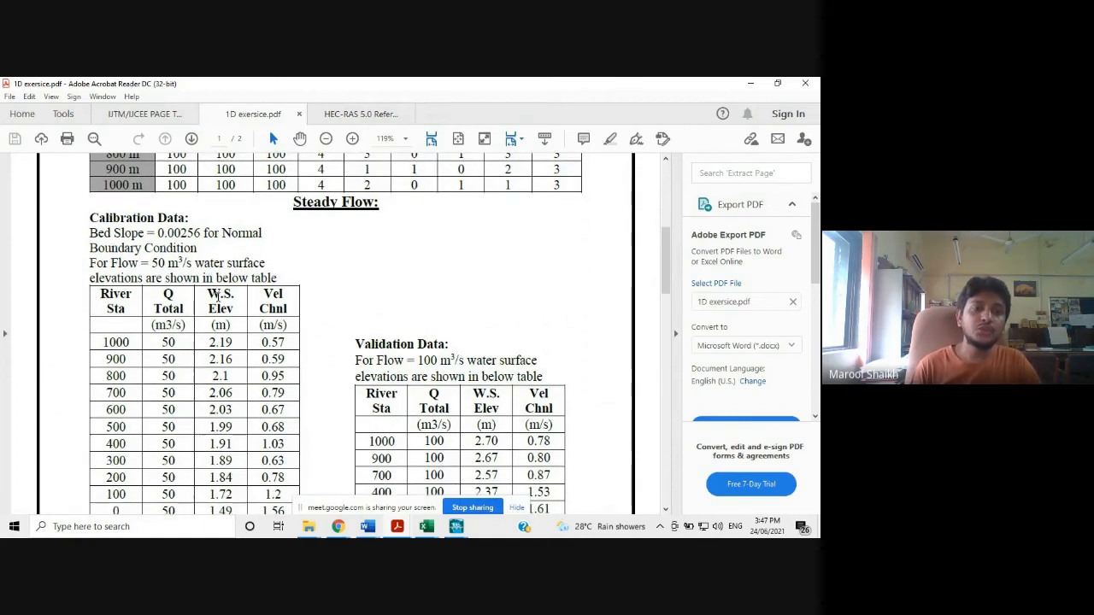
scroll(210, 342, "down", 1)
scroll(210, 341, "up", 3)
scroll(124, 314, "down", 4)
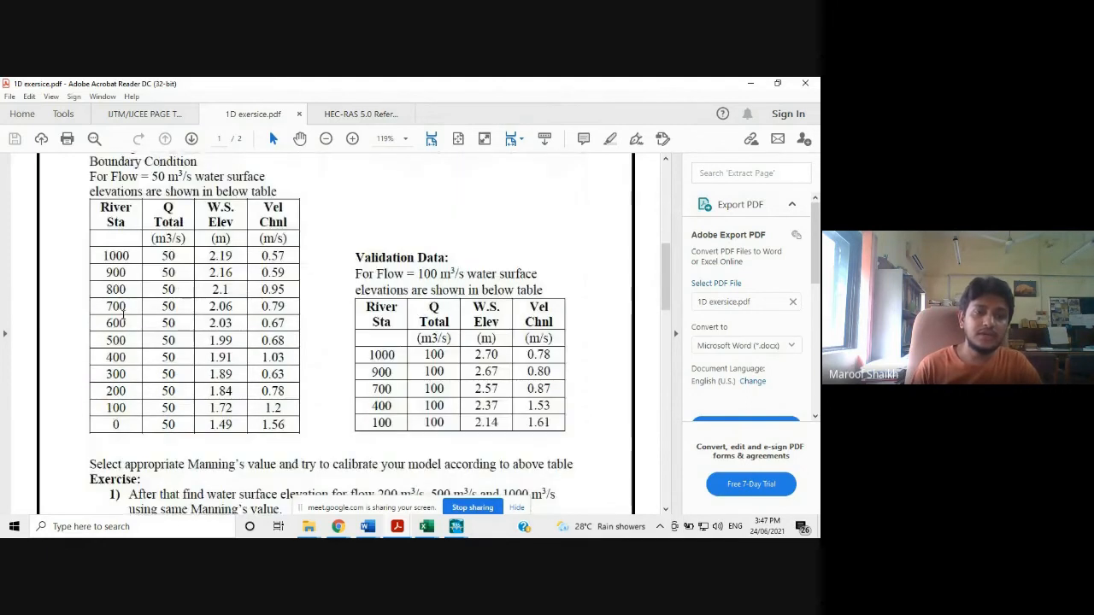
scroll(124, 314, "up", 1)
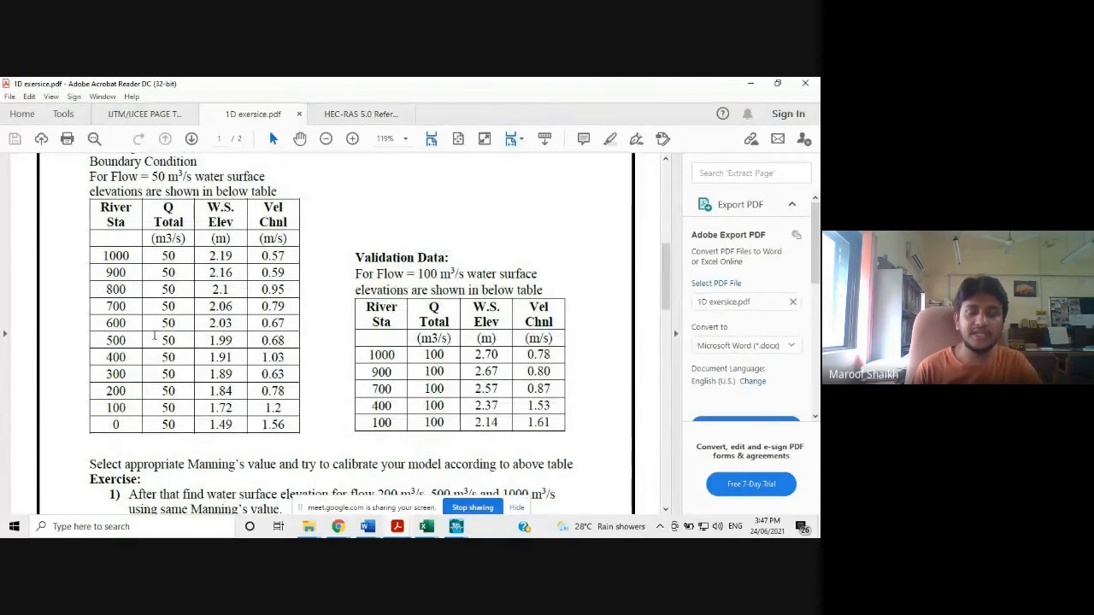
scroll(384, 387, "down", 4)
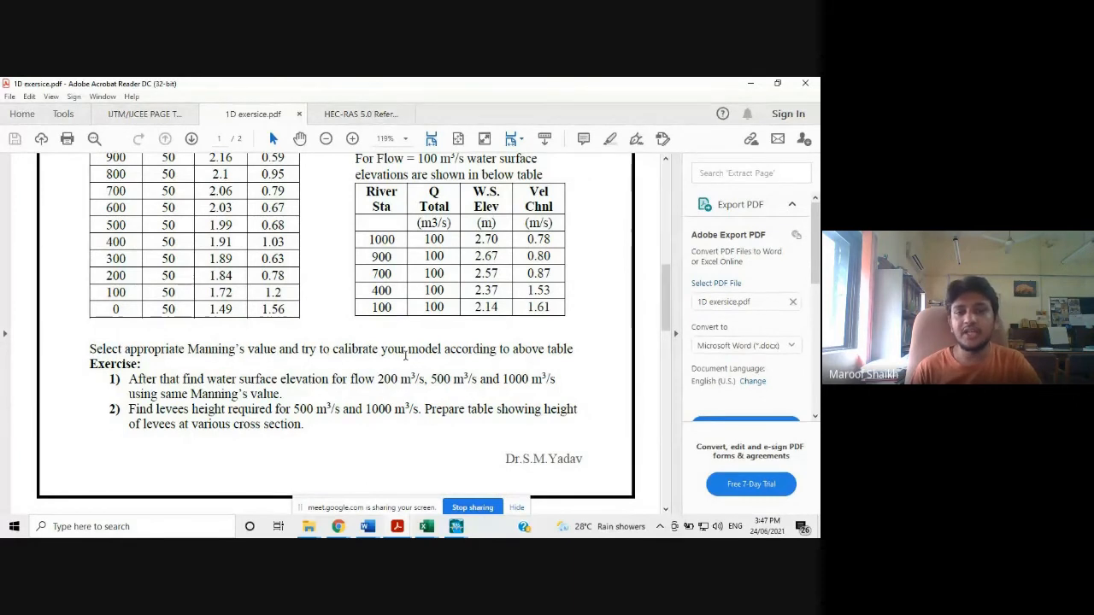
scroll(509, 358, "up", 2)
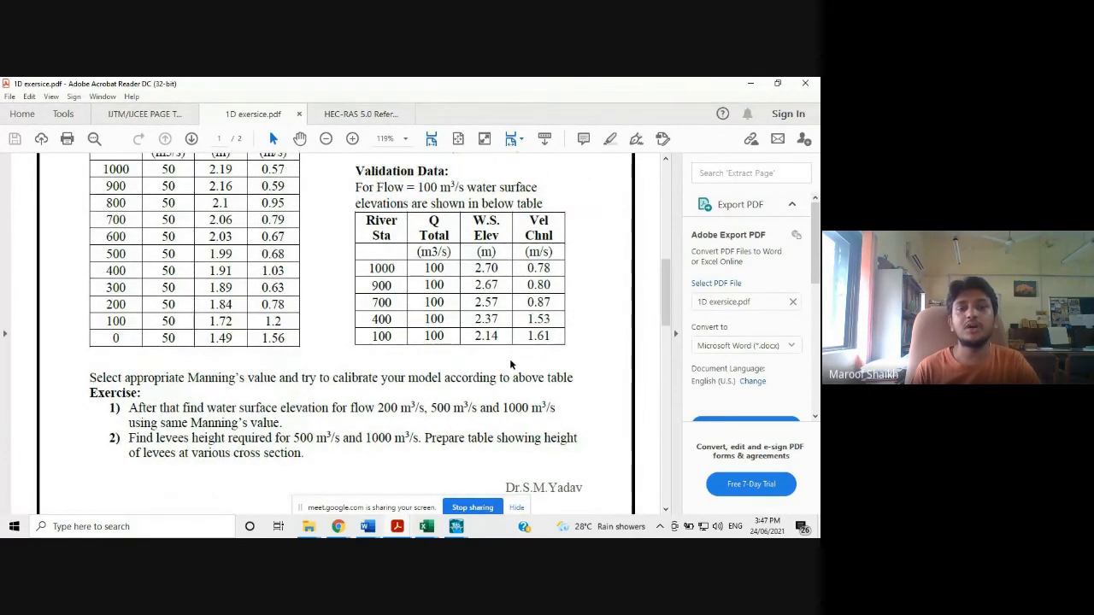
scroll(242, 340, "up", 3)
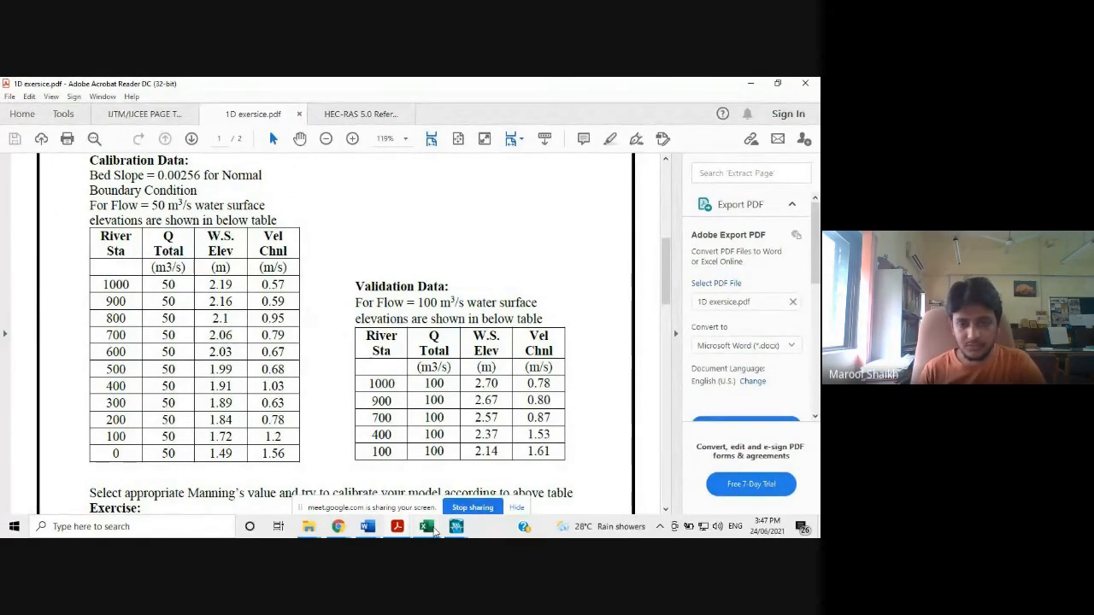
left_click_drag(158, 206, 187, 206)
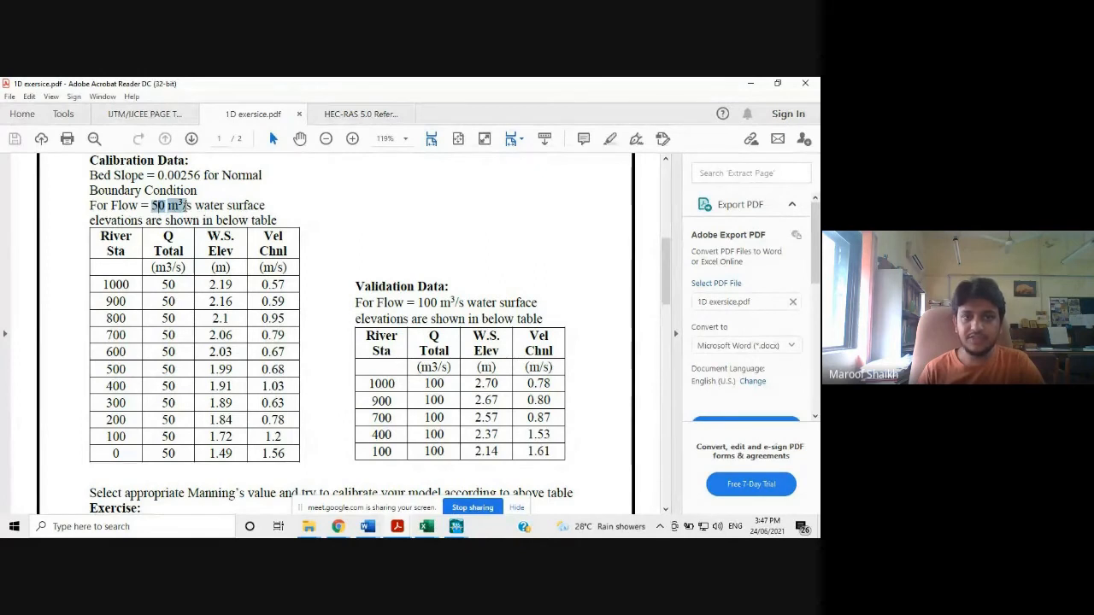
Switch back to the HEC-RAS Steady Flow Data window and set the PF 1 flow at river station 1000 to 50 m3/s.
left_click(456, 530)
left_click(651, 468)
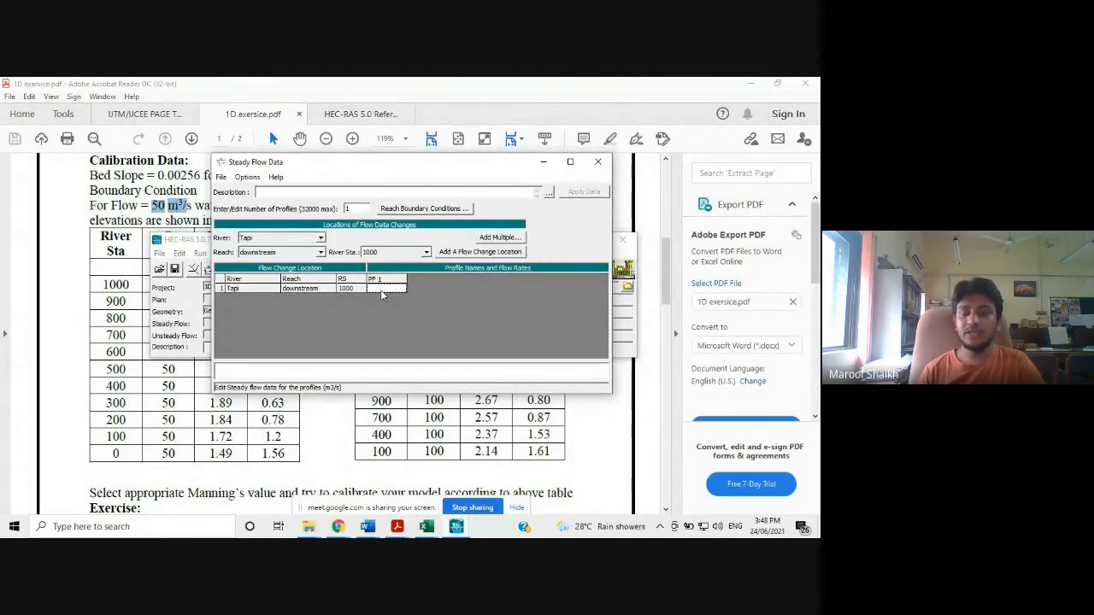
type("50")
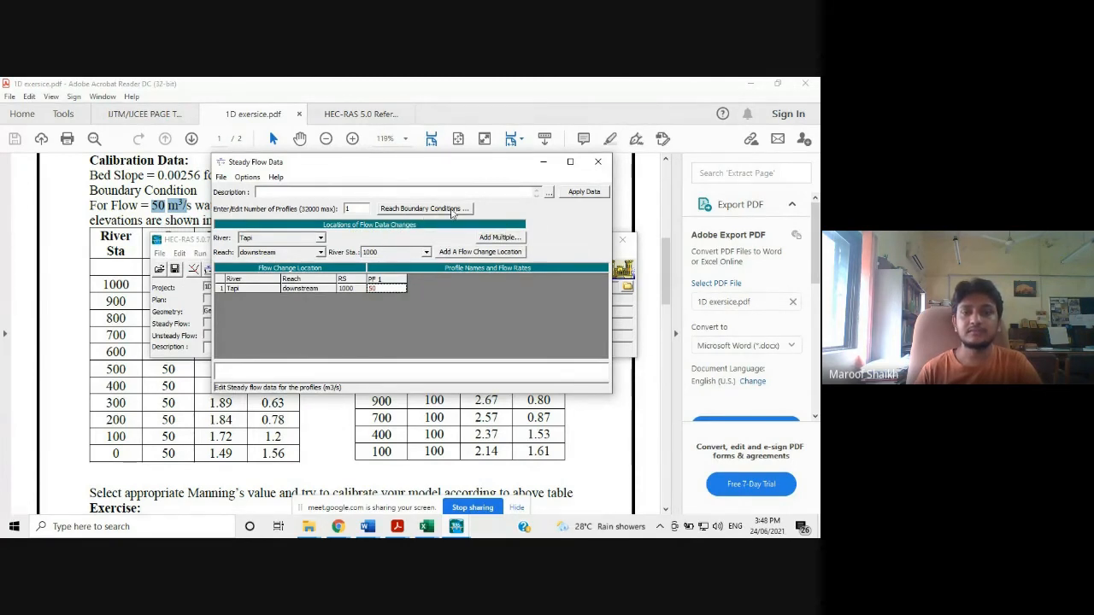
Assign a Normal Depth boundary condition with slope 0.00256 to the downstream end of the Tapi reach for all profiles.
left_click(421, 209)
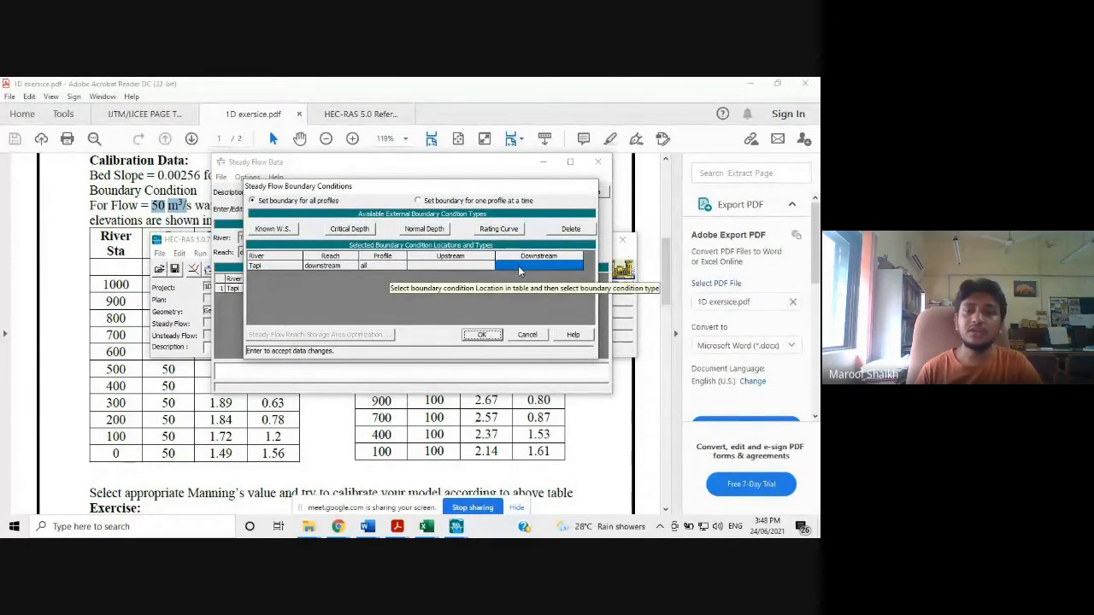
left_click(518, 266)
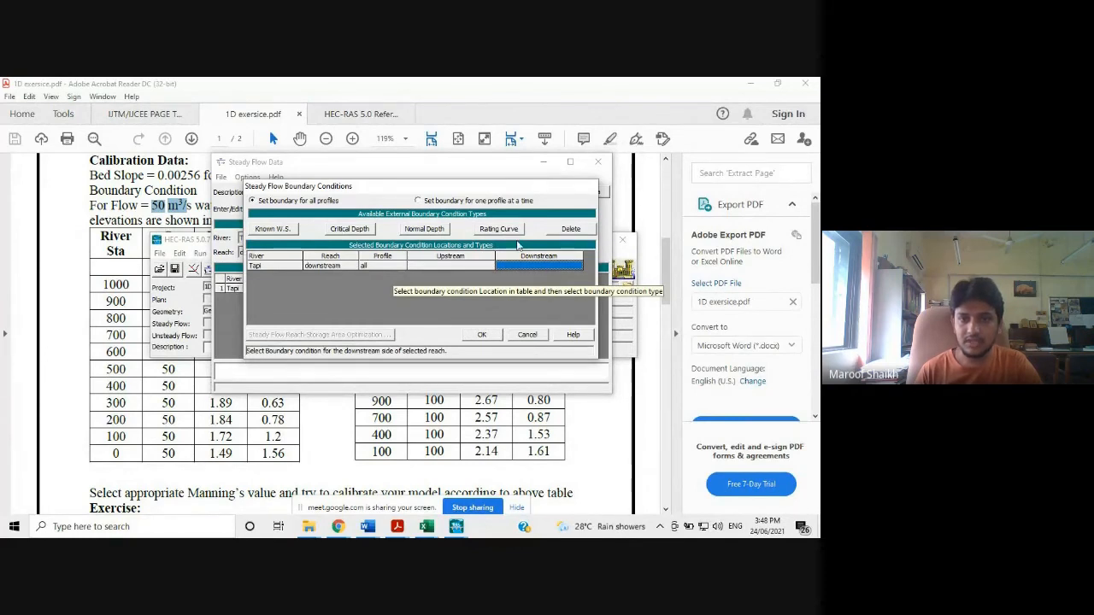
left_click(419, 233)
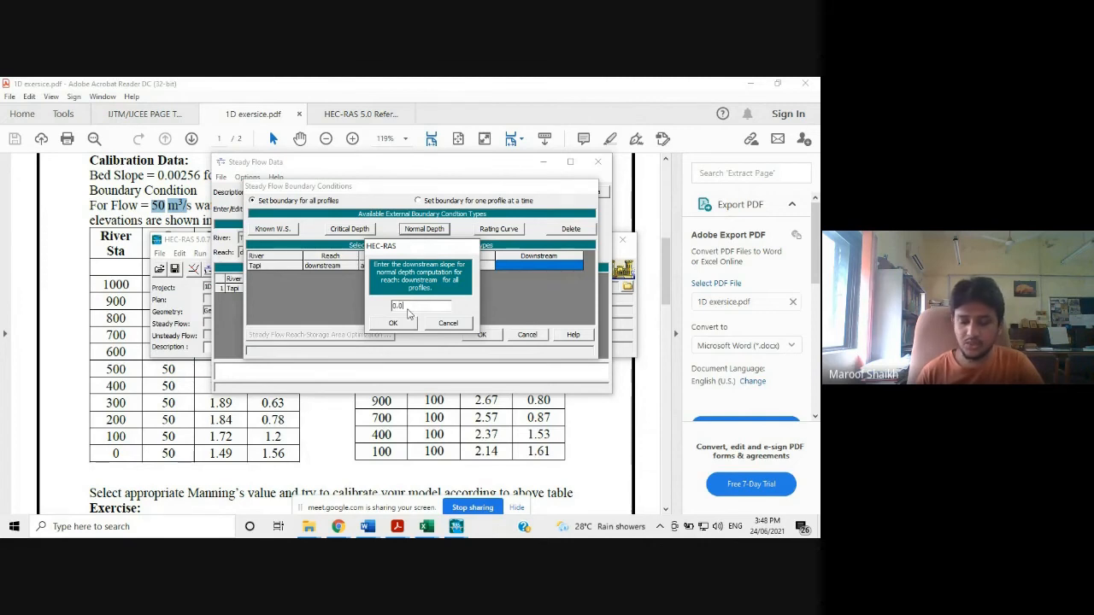
type("0.00256")
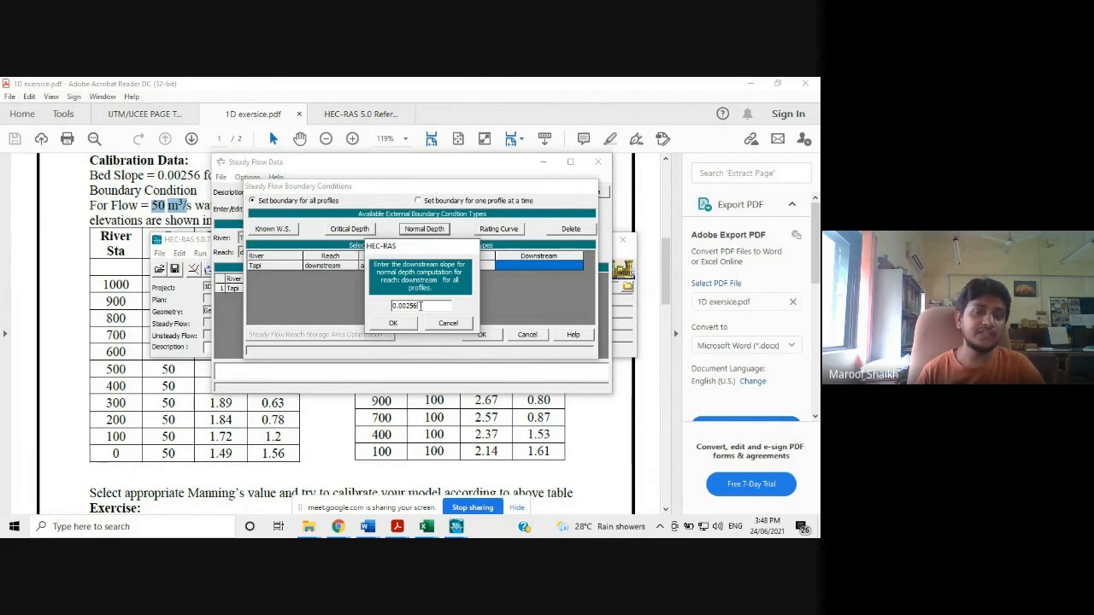
left_click(393, 325)
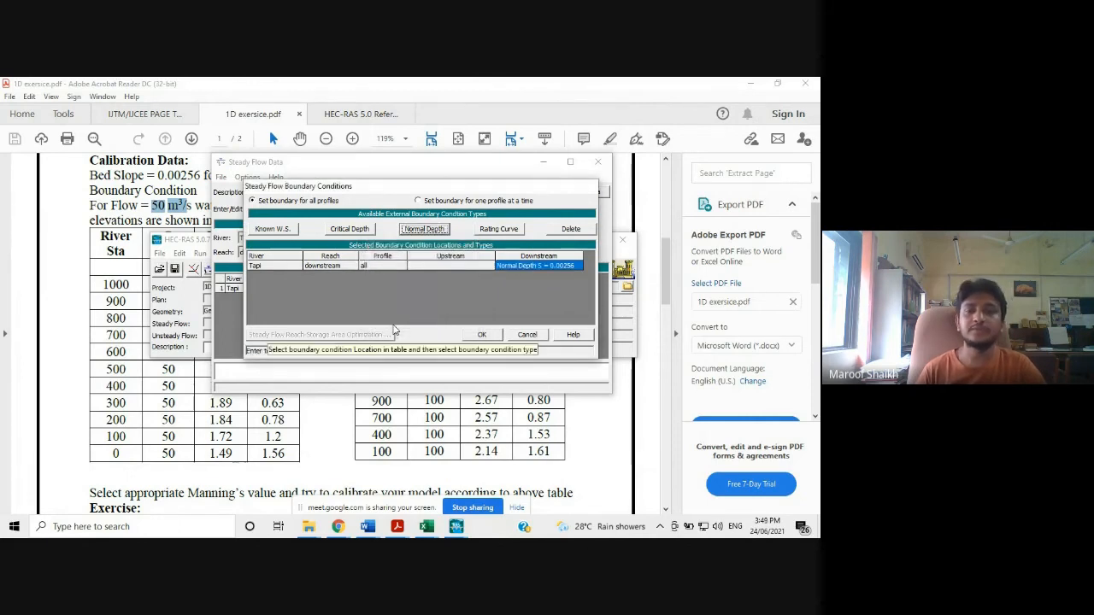
left_click(482, 335)
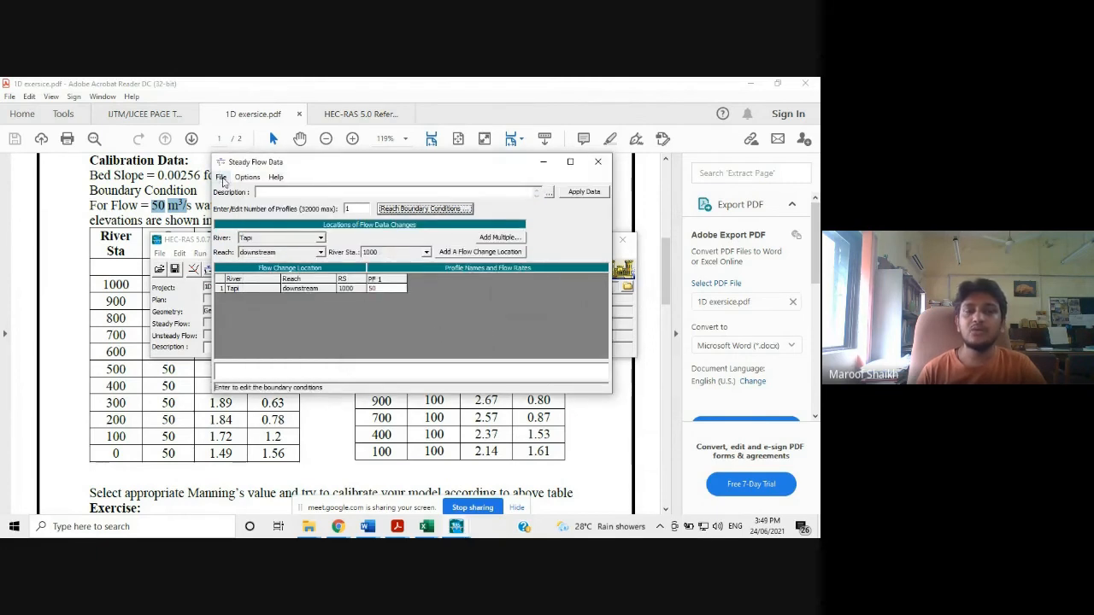
Save the steady flow data with the title steady_Flow in the BVM project folder.
left_click(221, 178)
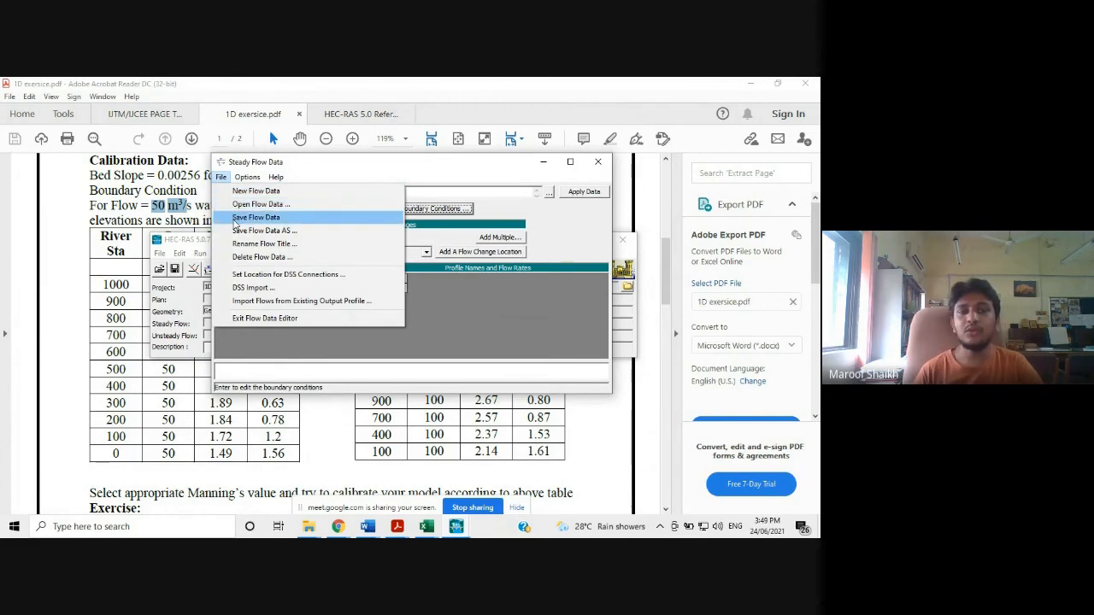
left_click(234, 219)
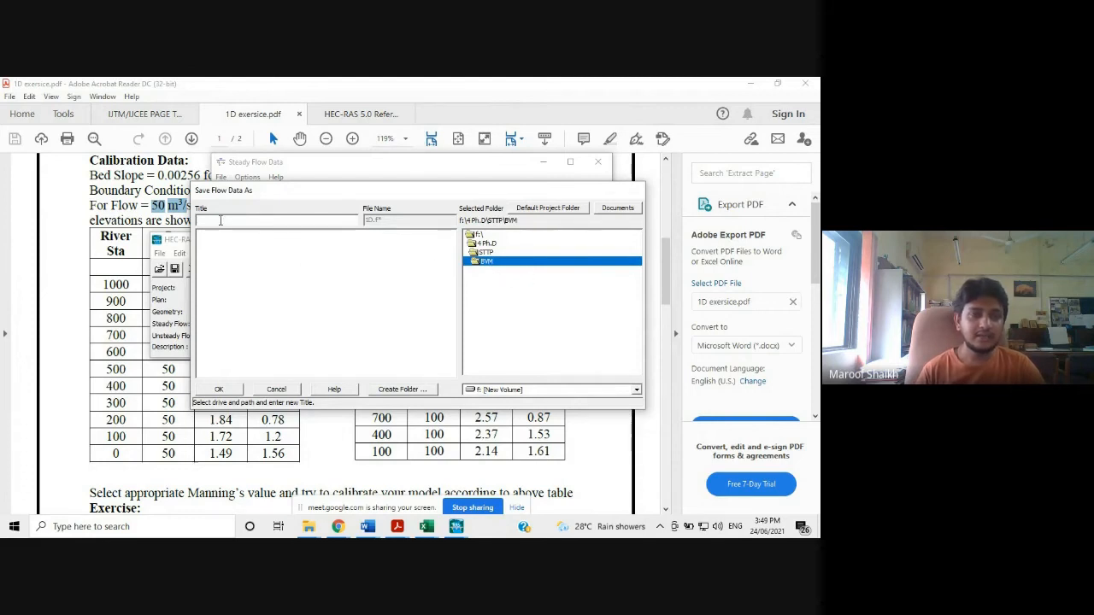
type("F")
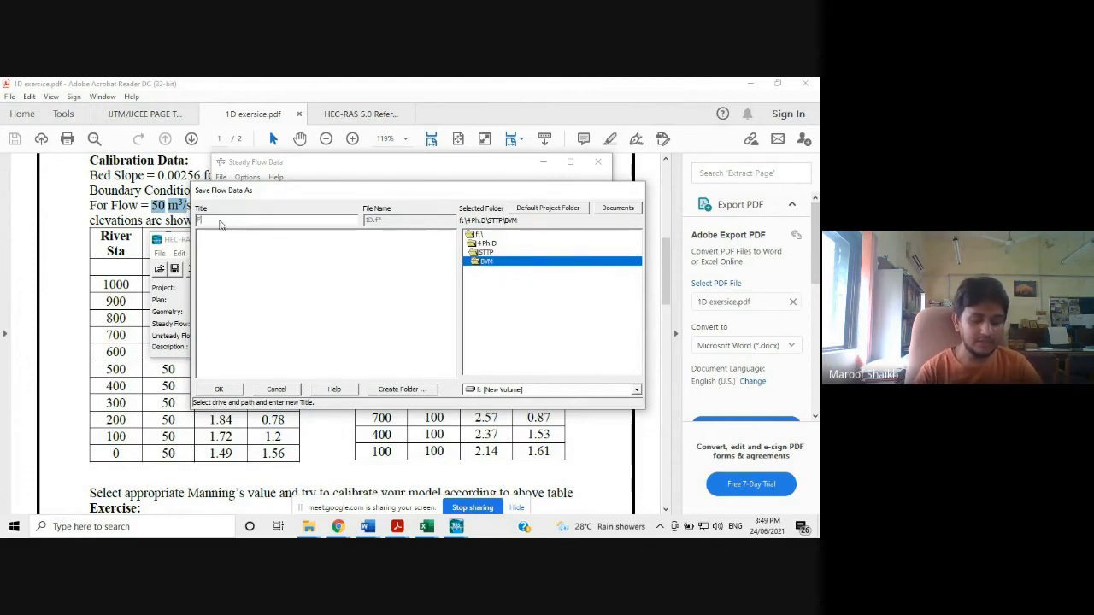
type("low")
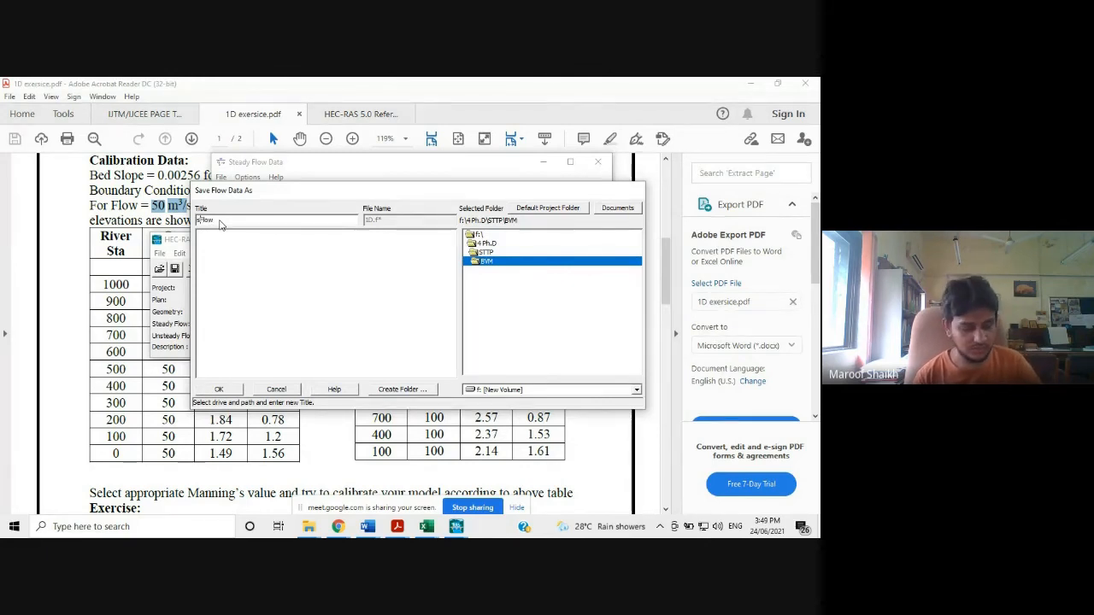
type("steady")
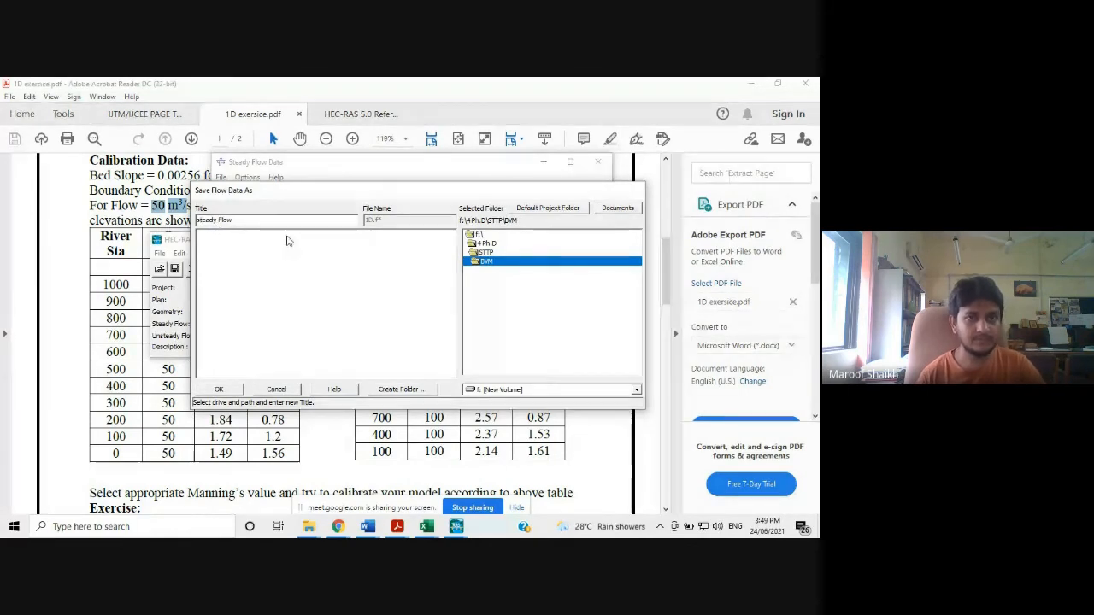
left_click(220, 220)
key("BackSpace")
type("_")
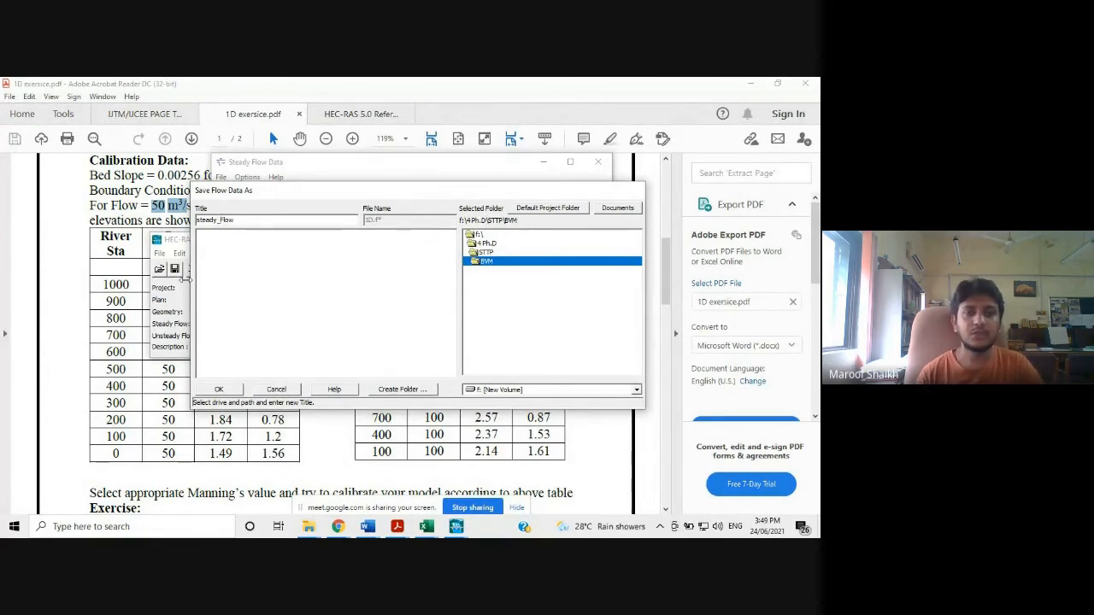
left_click(227, 391)
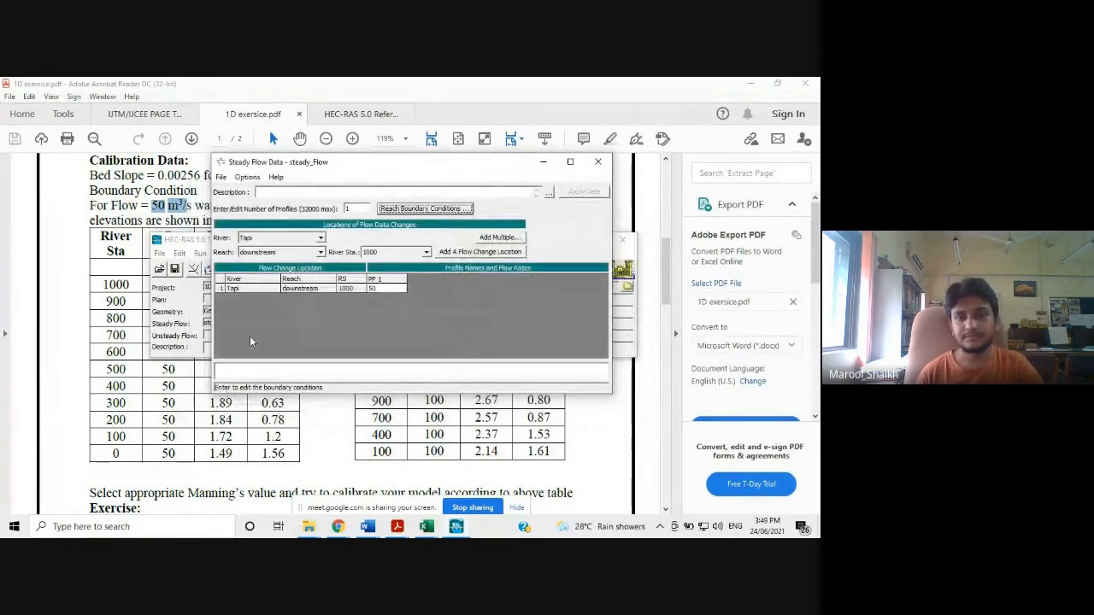
Put the flow data window away and compute a subcritical steady flow analysis from Geometry and steady_Flow with short ID Short.
left_click(544, 162)
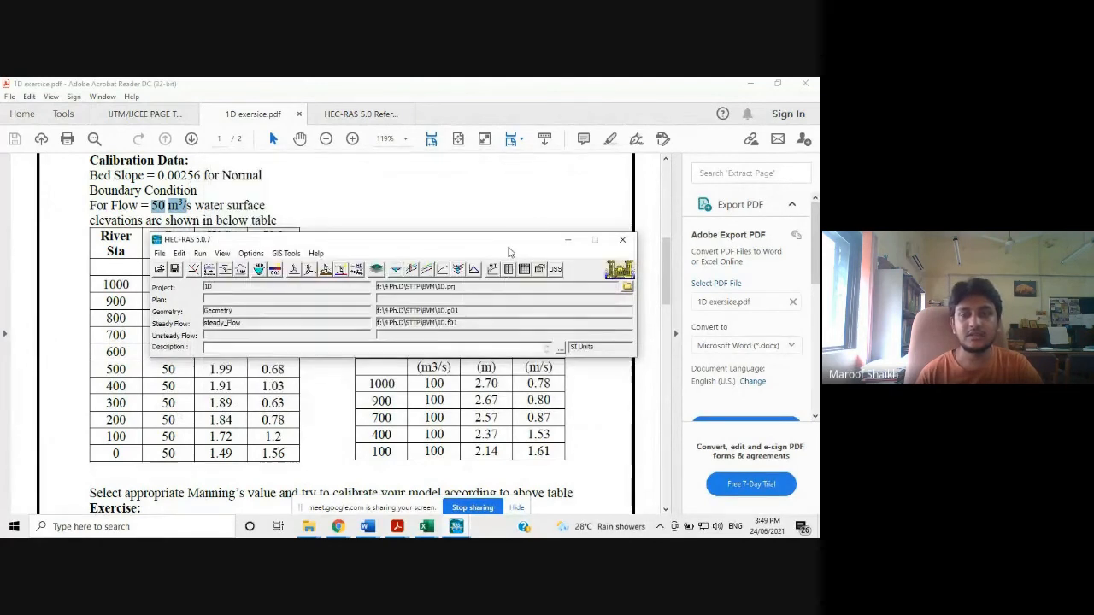
left_click_drag(490, 242, 504, 215)
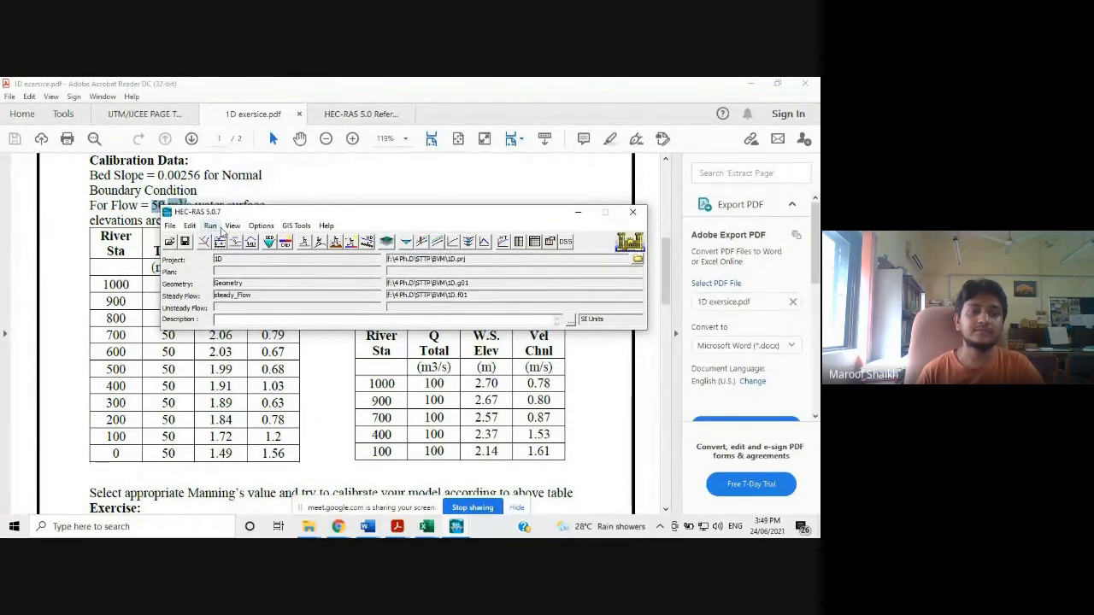
left_click(210, 226)
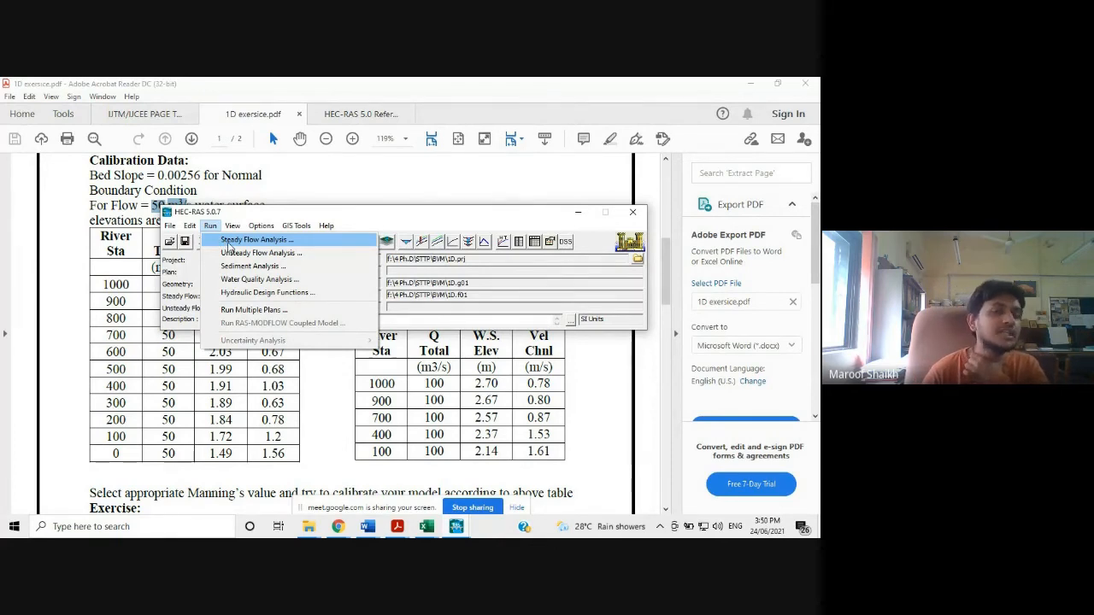
left_click(230, 242)
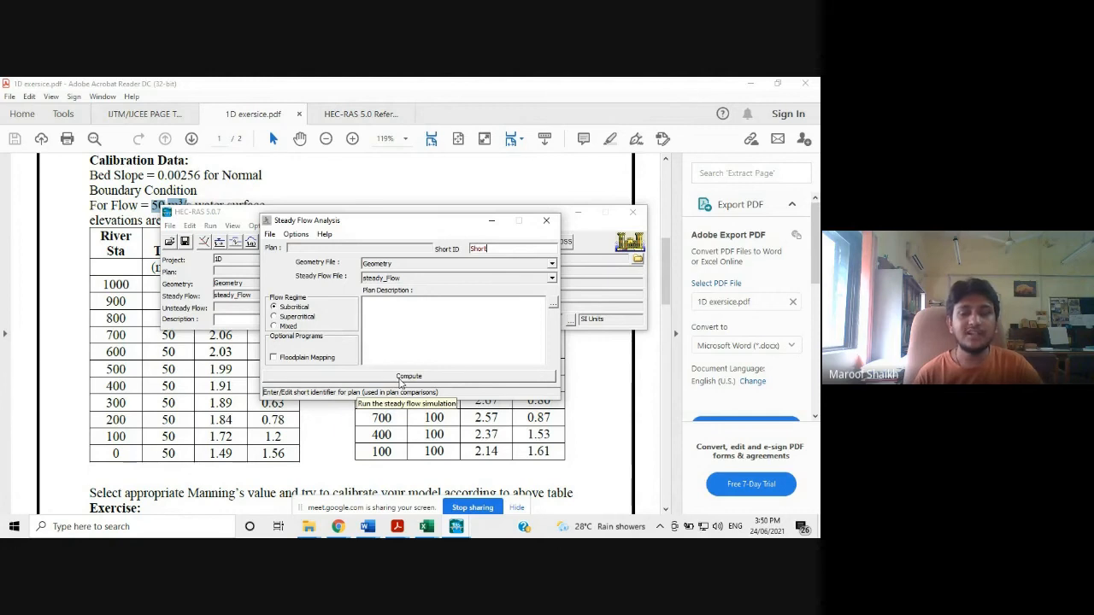
left_click(407, 377)
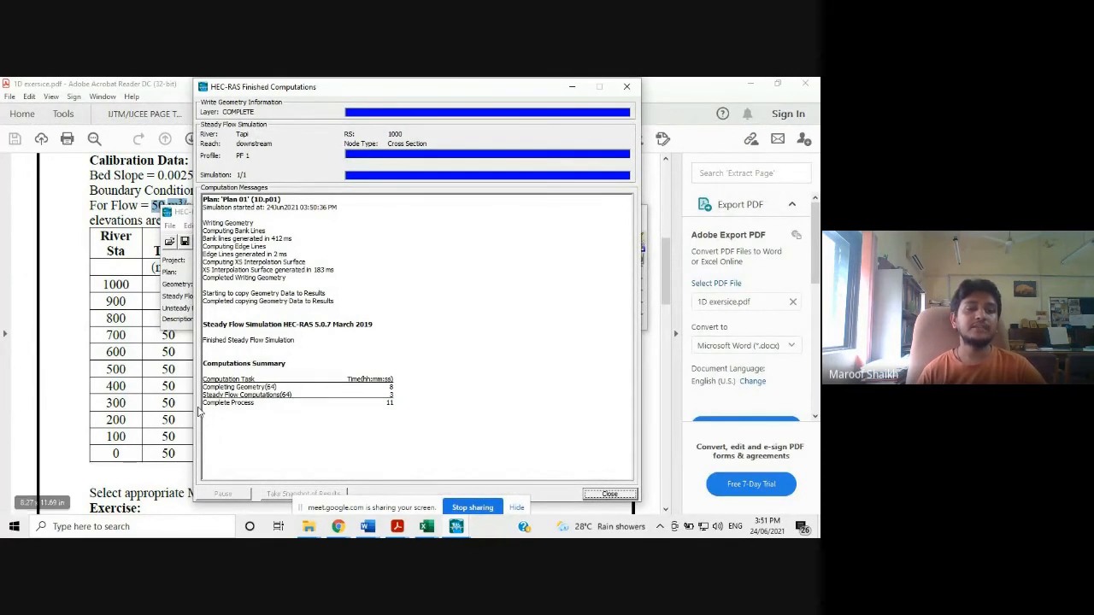
left_click_drag(204, 402, 257, 409)
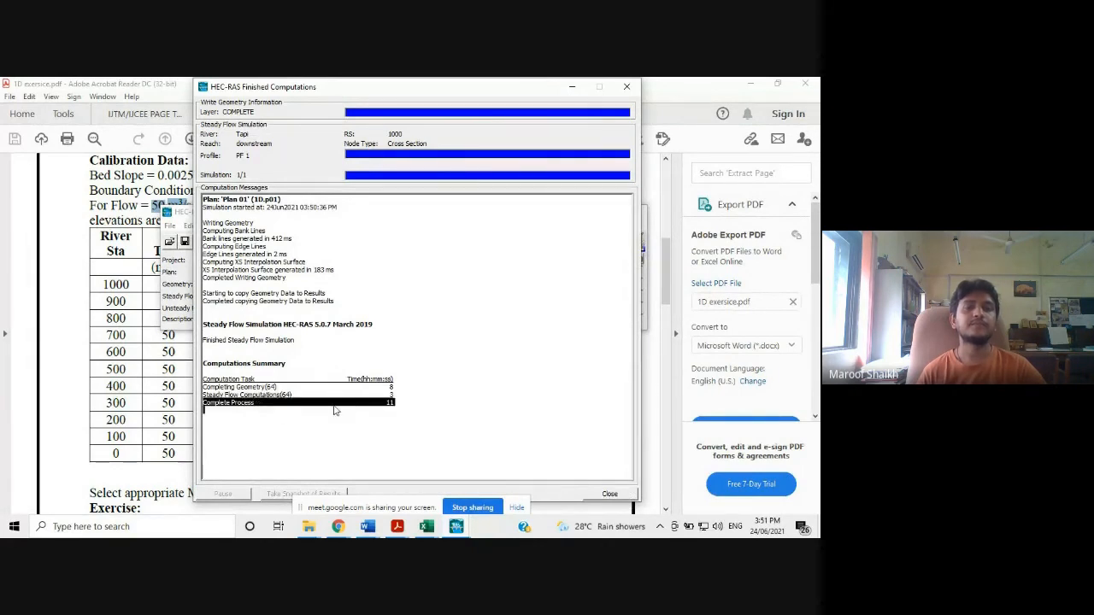
left_click(609, 494)
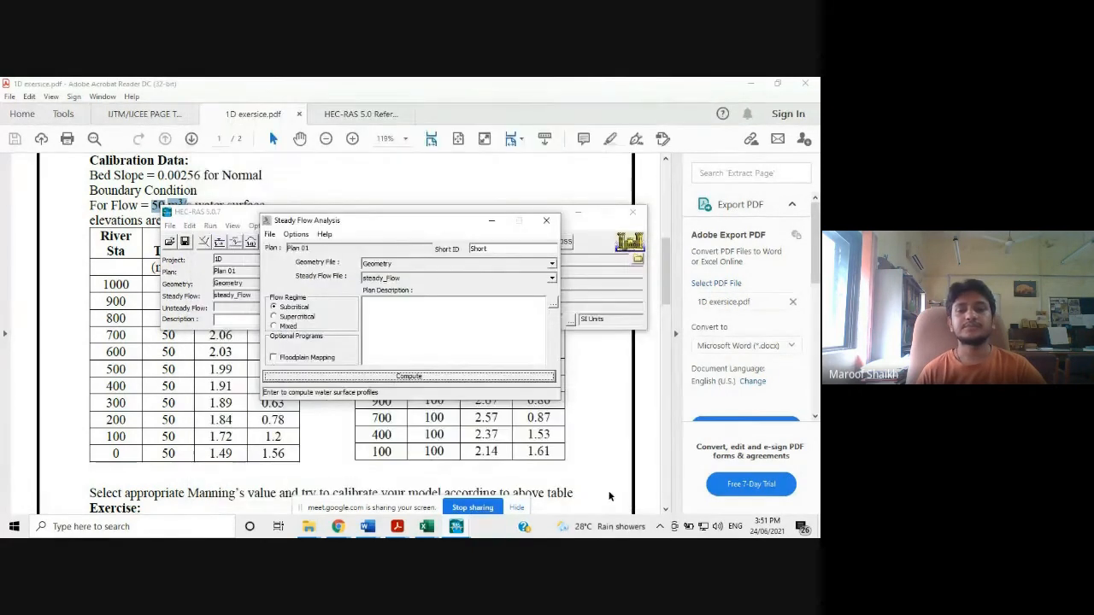
Bring the main HEC-RAS window forward, reposition it, switch to Google Meet in Chrome and close the in-call messages.
left_click(238, 216)
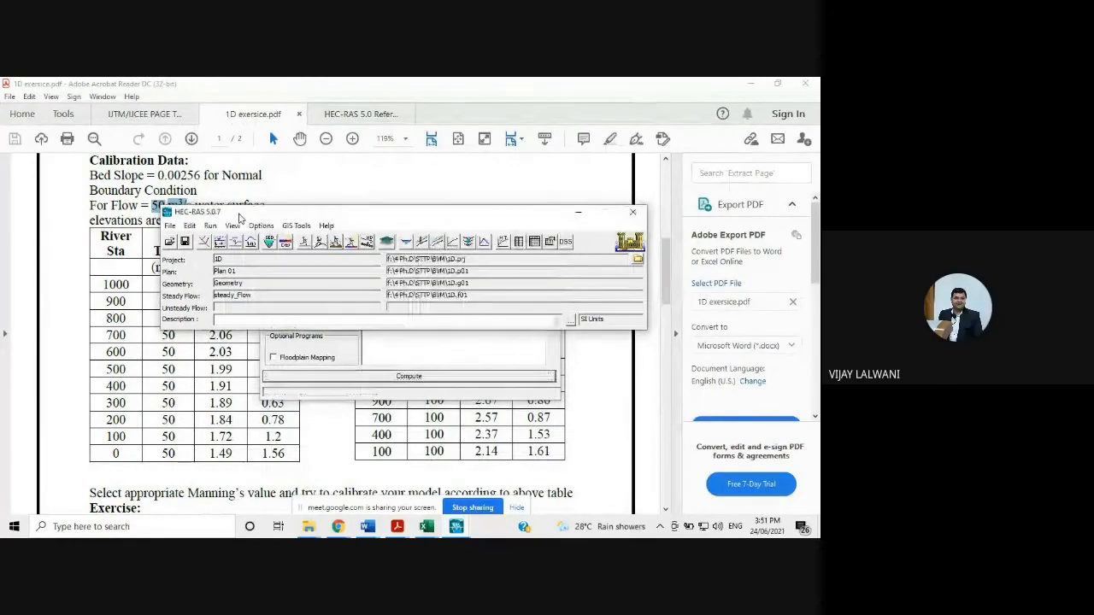
left_click_drag(323, 215, 350, 264)
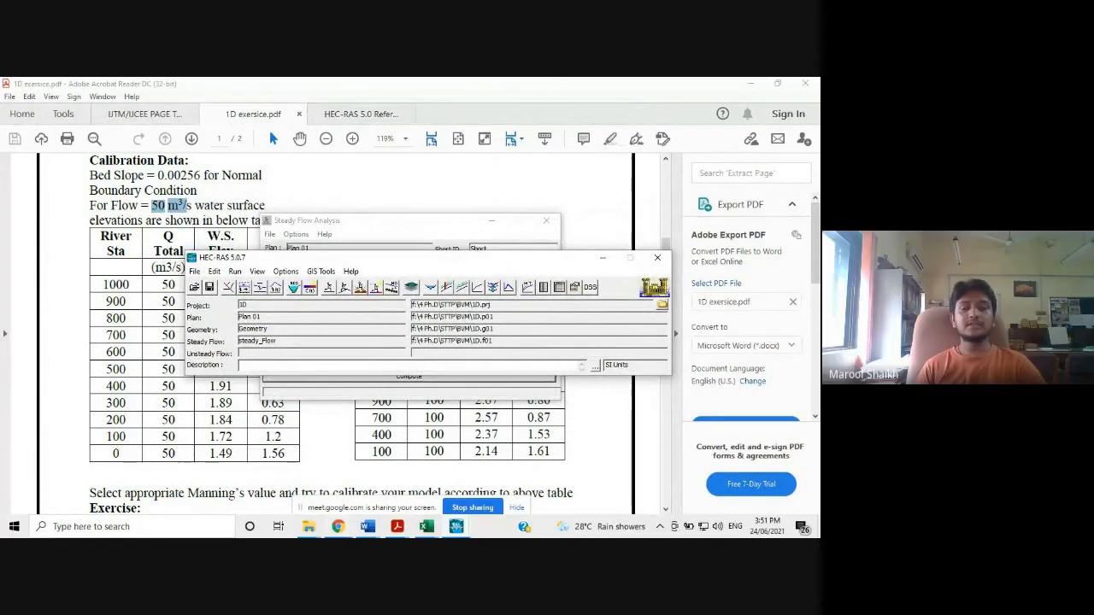
mouse_move(338, 525)
left_click(297, 476)
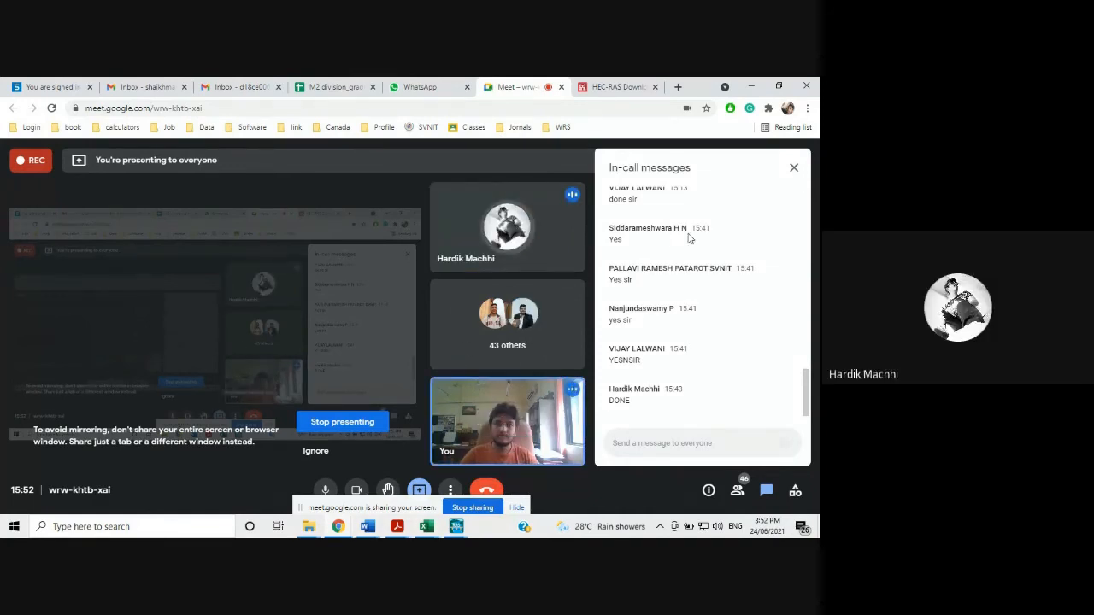
left_click(792, 175)
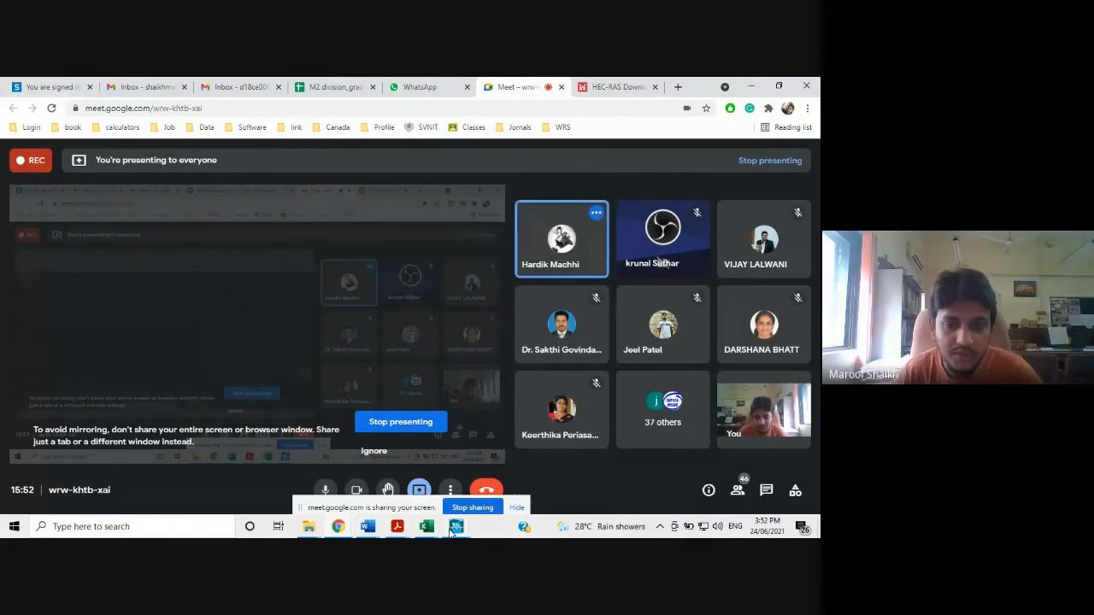
Switch back to HEC-RAS, close and reopen the Steady Flow Analysis window, and try to compute Plan 01 again.
mouse_move(452, 532)
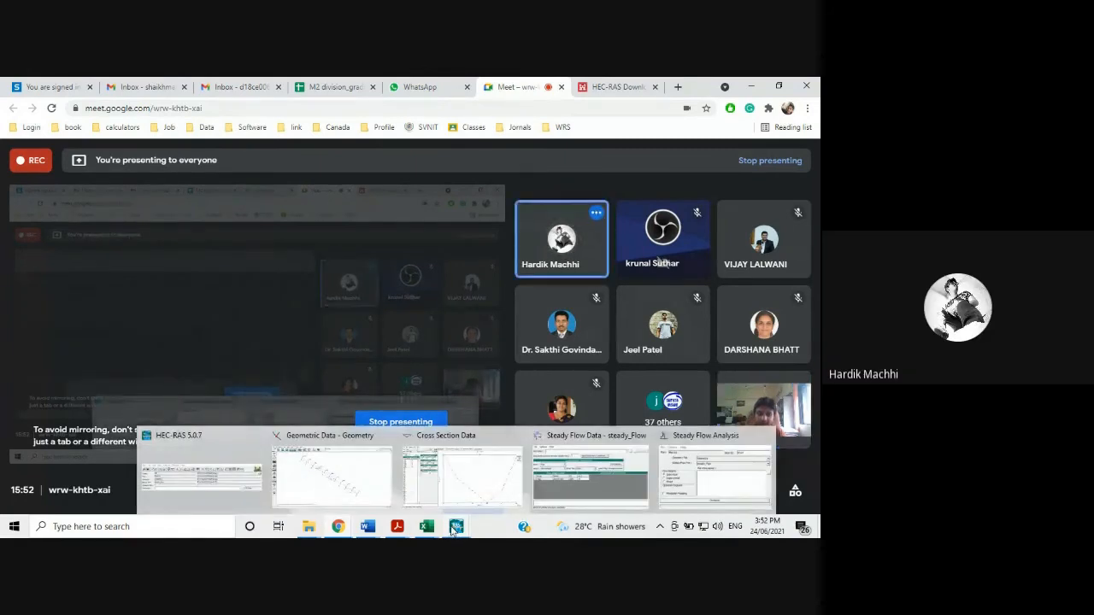
left_click(694, 467)
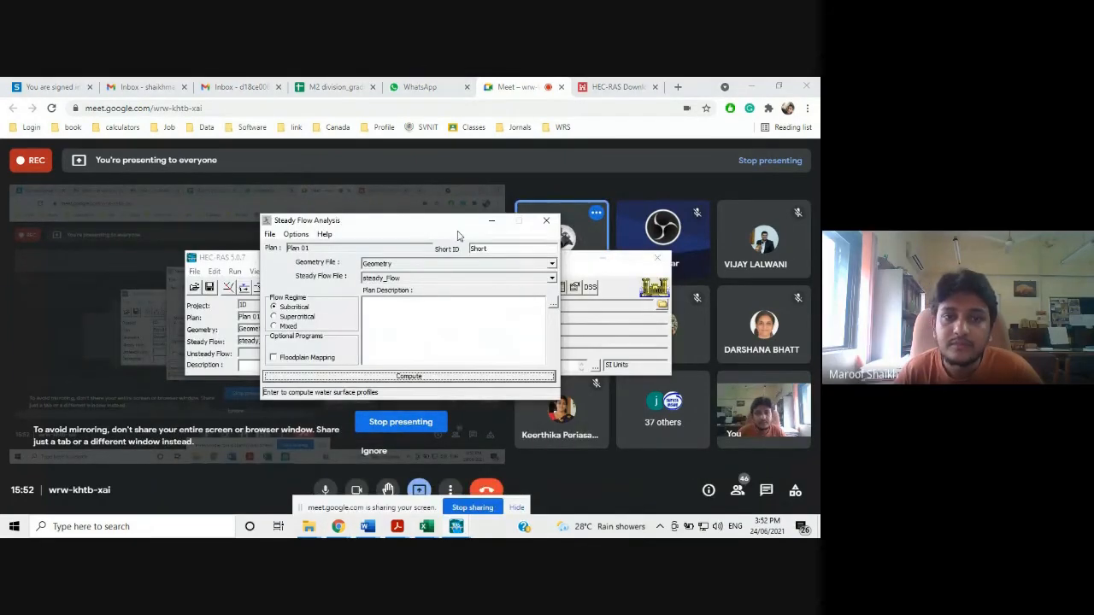
left_click(546, 220)
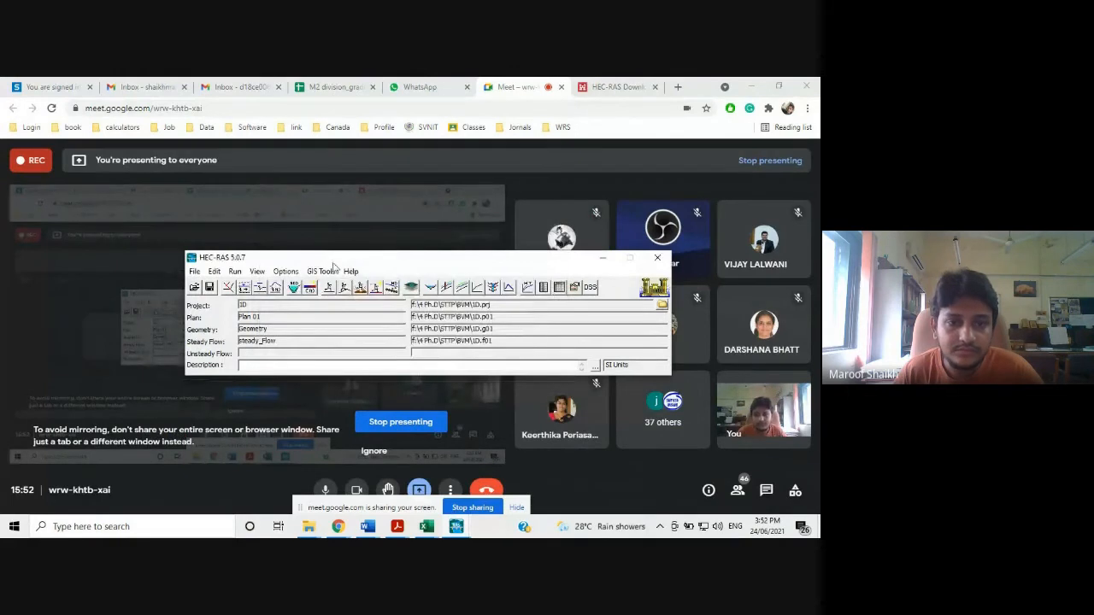
mouse_move(359, 262)
left_mouse_down()
mouse_move(333, 256)
mouse_move(349, 259)
mouse_move(333, 291)
mouse_move(342, 253)
left_mouse_up()
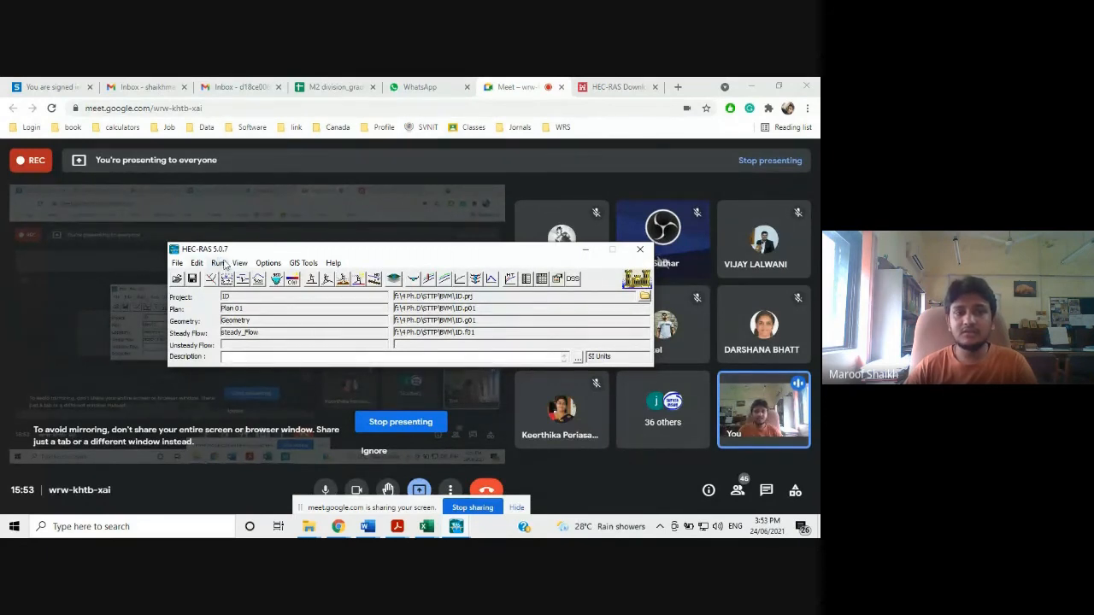
left_click(218, 267)
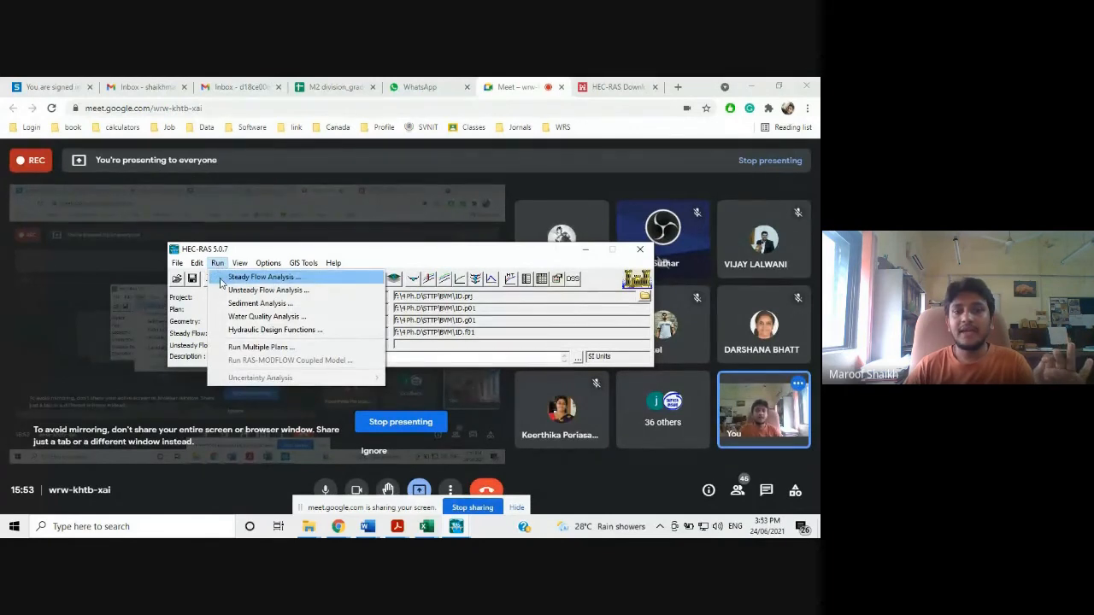
left_click(224, 278)
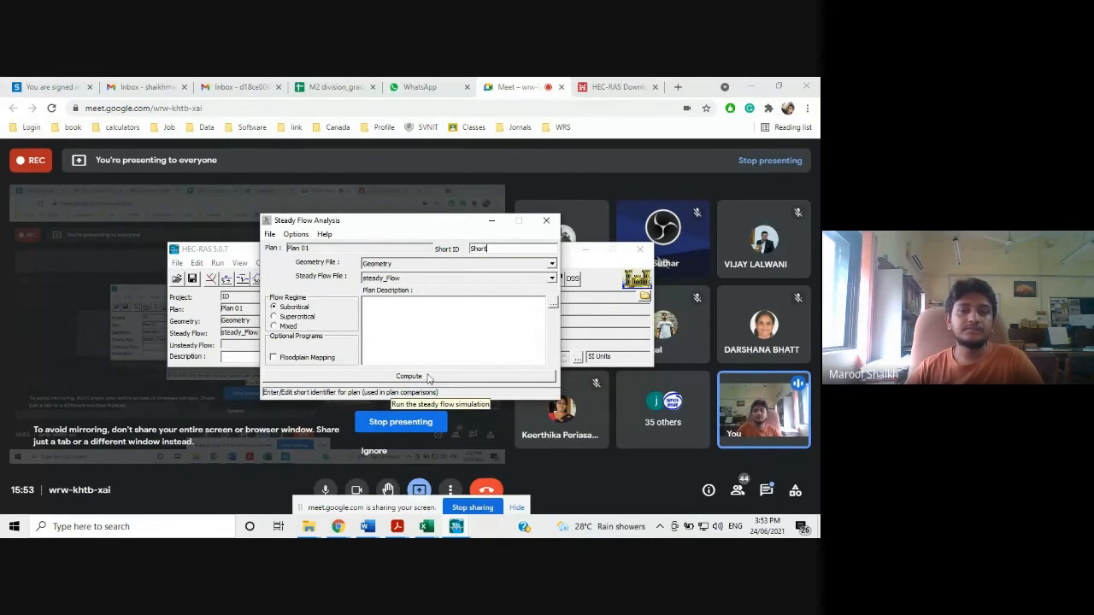
left_click(432, 378)
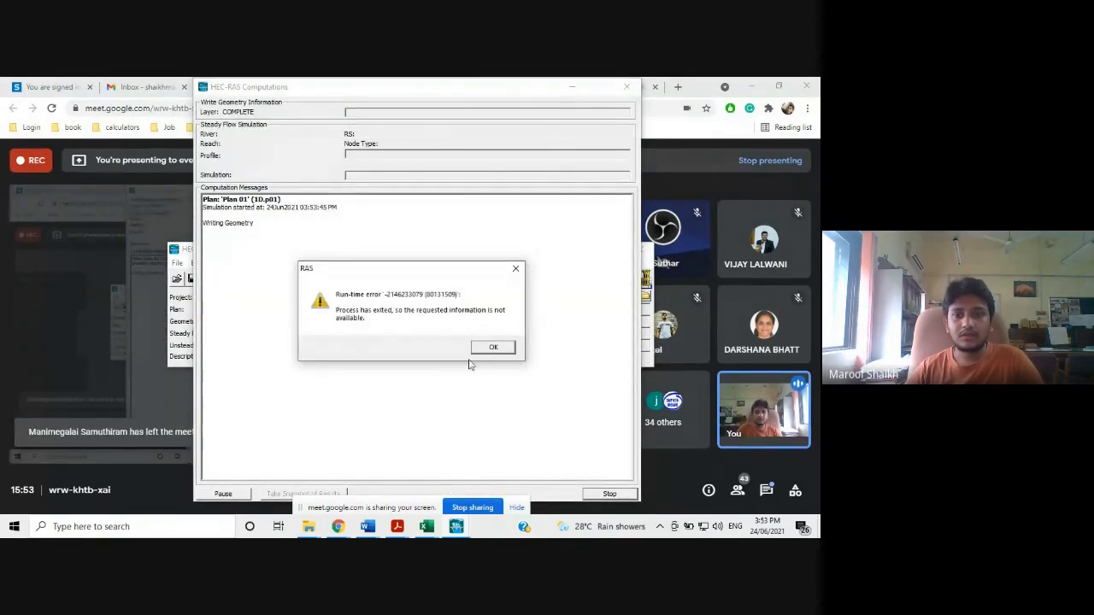
left_click(493, 347)
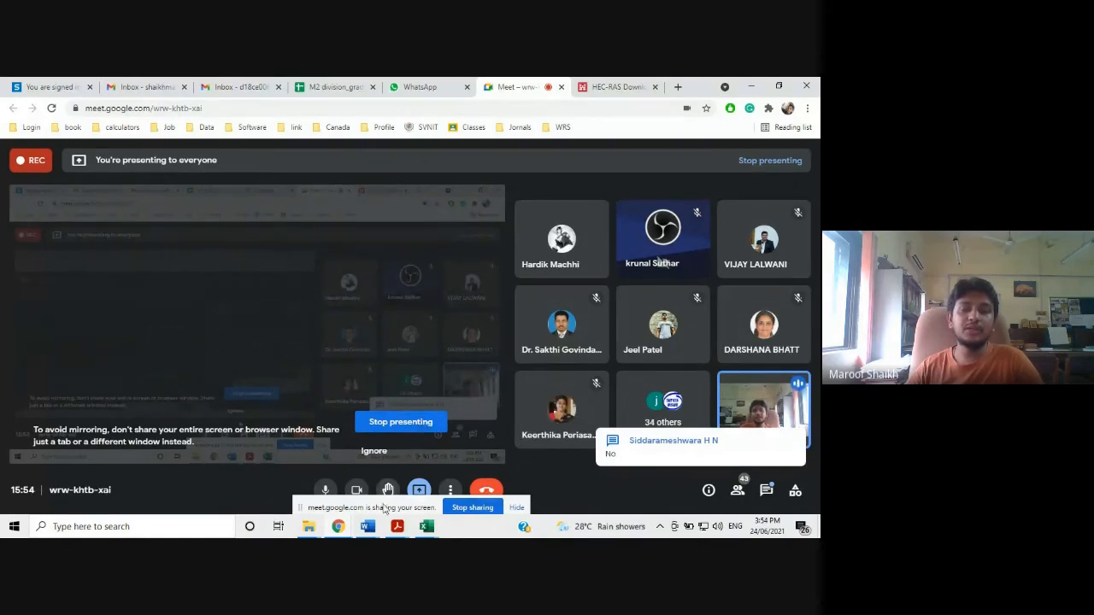
Move the screen-sharing bar aside and stop sharing the screen in the Google Meet call.
left_click_drag(383, 511, 135, 484)
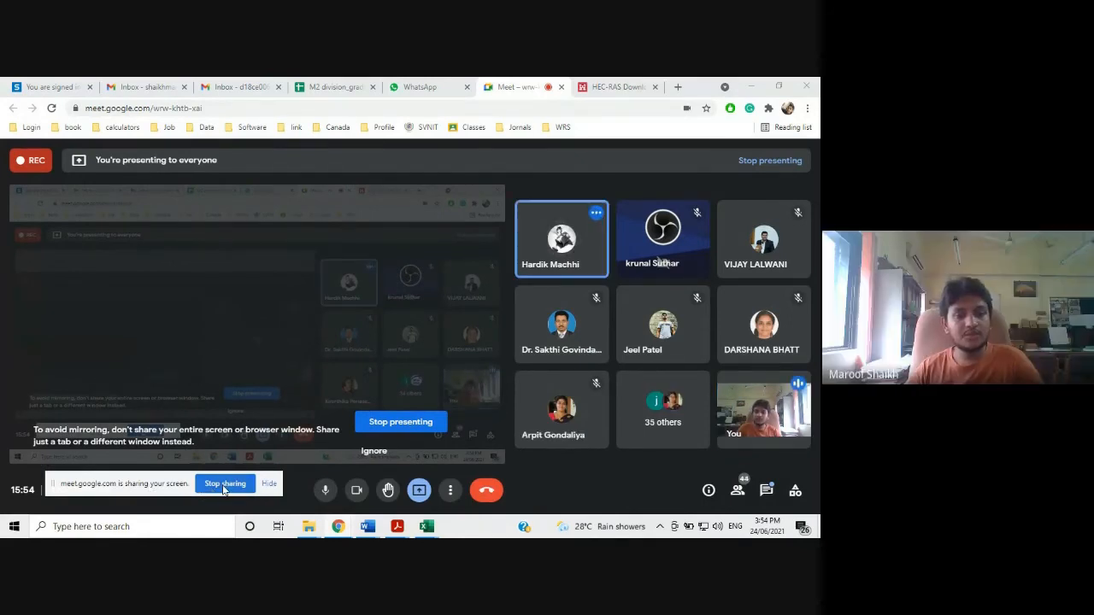
left_click(225, 484)
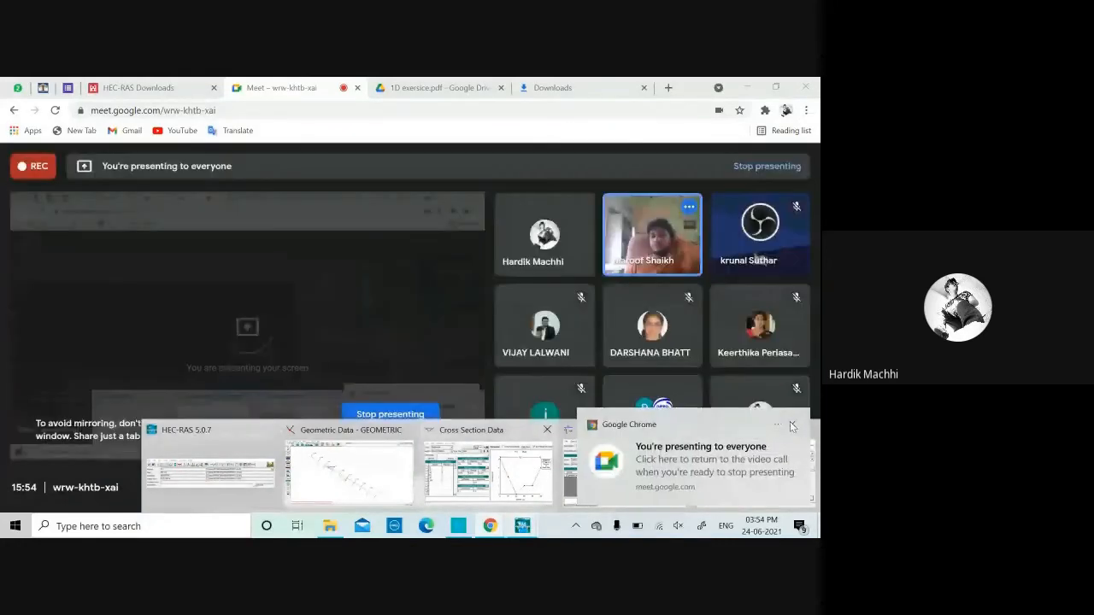
Switch to the HEC-RAS Steady Flow Analysis of project 111, minimize Chrome, try to compute Plan 01 and read the error report.
left_click(792, 426)
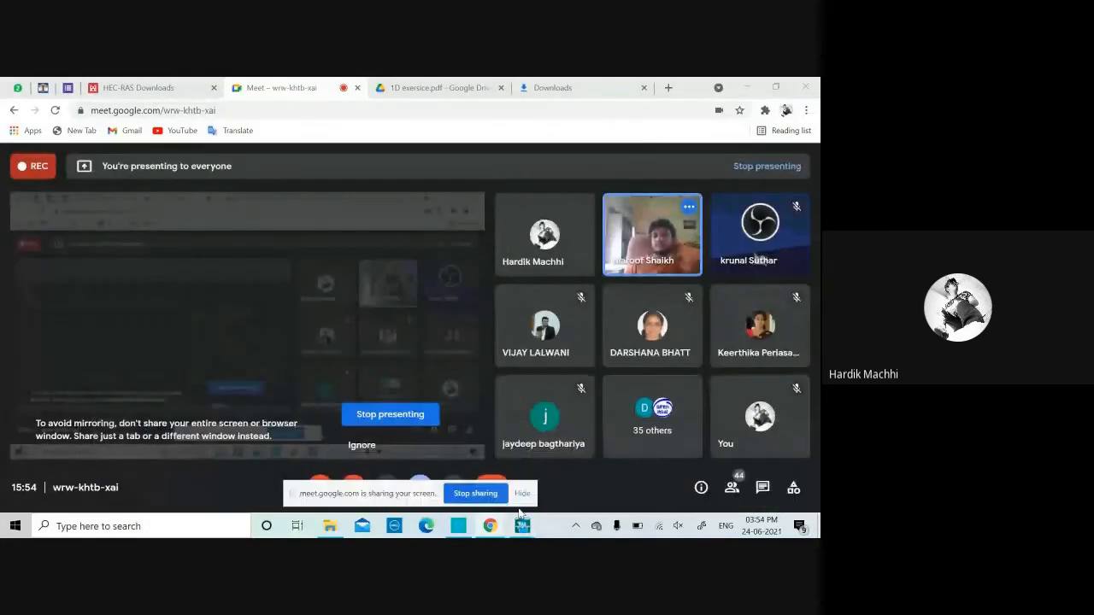
mouse_move(518, 528)
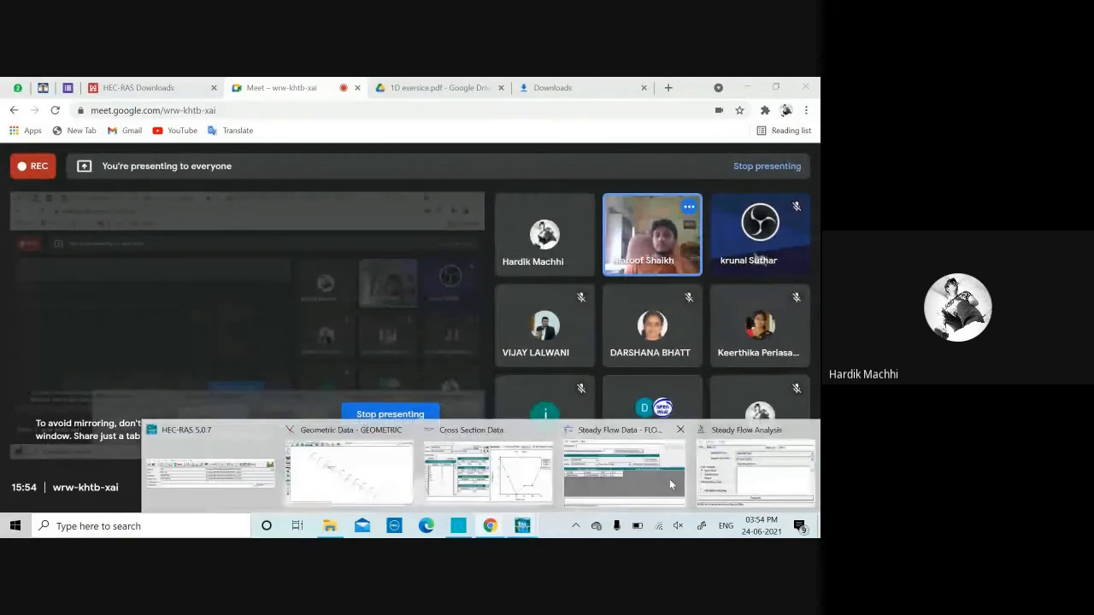
mouse_move(669, 484)
mouse_move(722, 483)
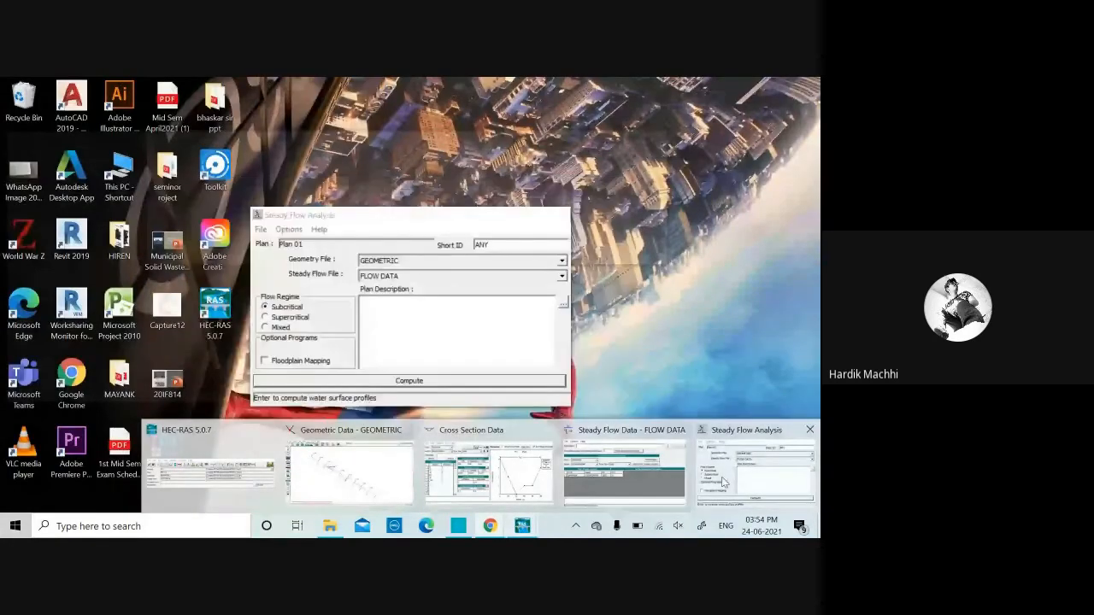
left_click(722, 483)
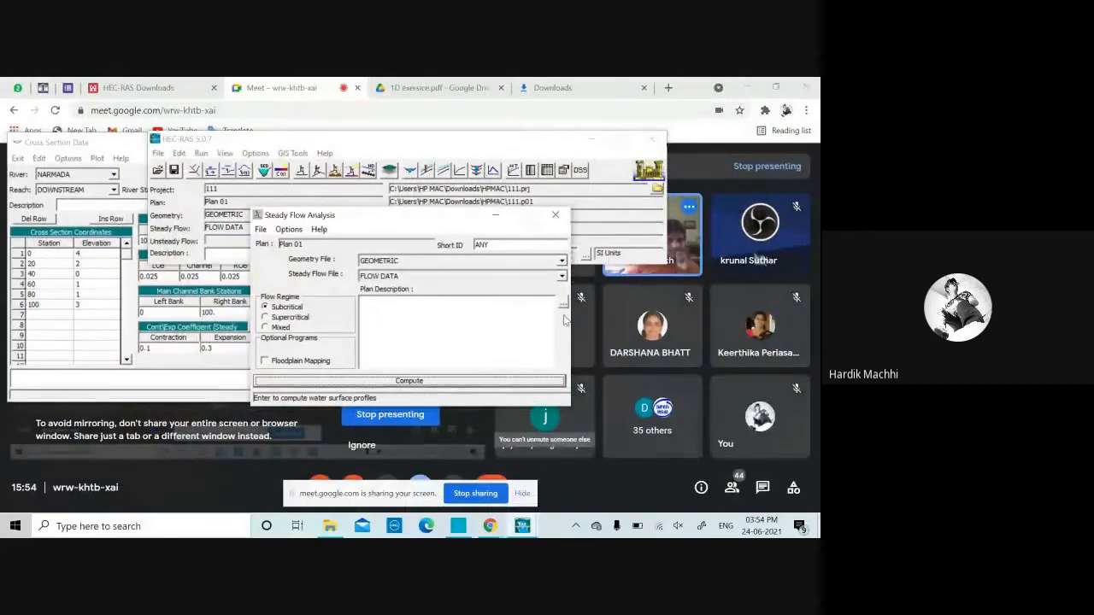
left_click(749, 91)
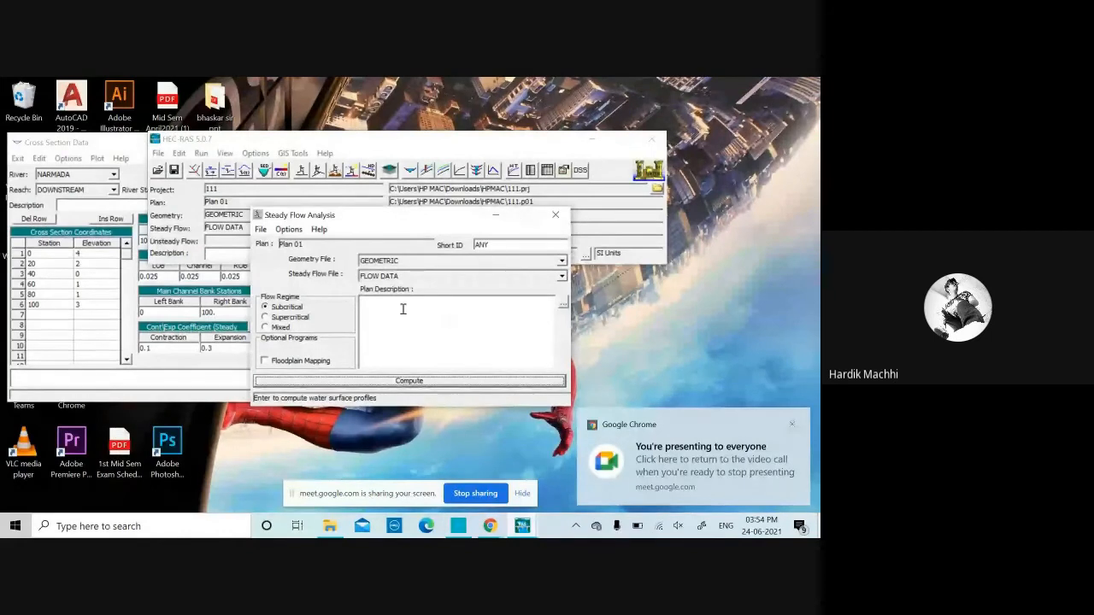
left_click(427, 381)
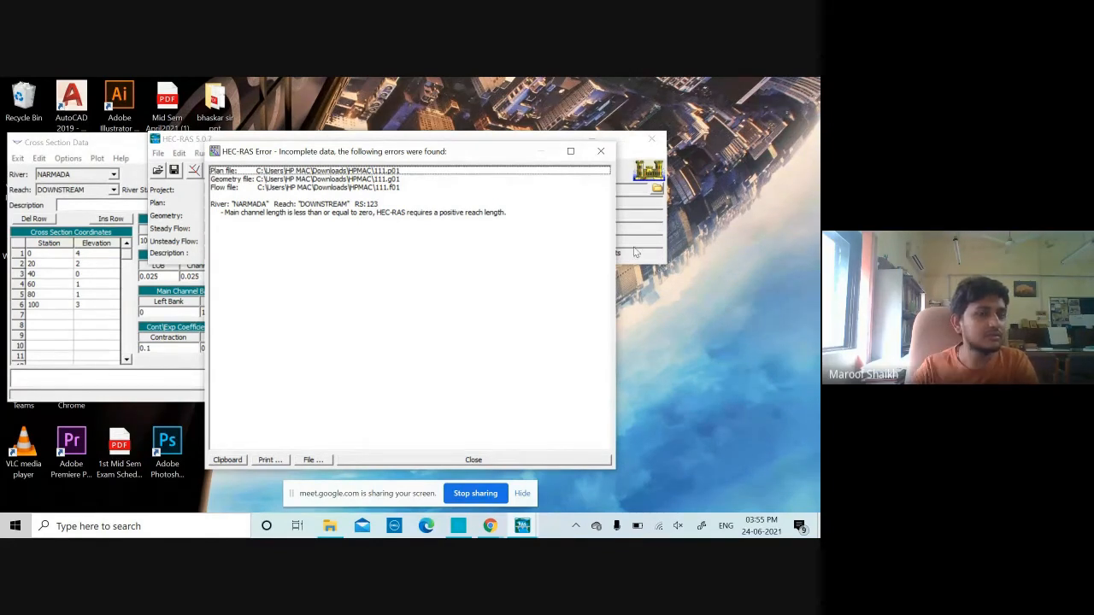
left_click(605, 152)
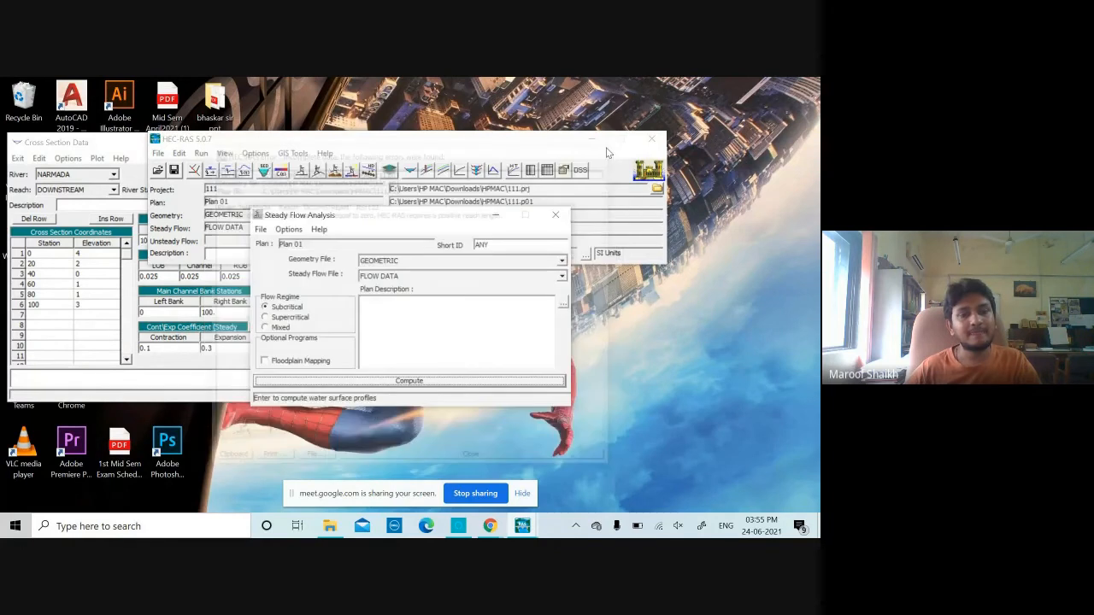
Minimize the Steady Flow Analysis window, open the Geometric Data editor and show its Cross Section Data window maximized.
left_click(496, 215)
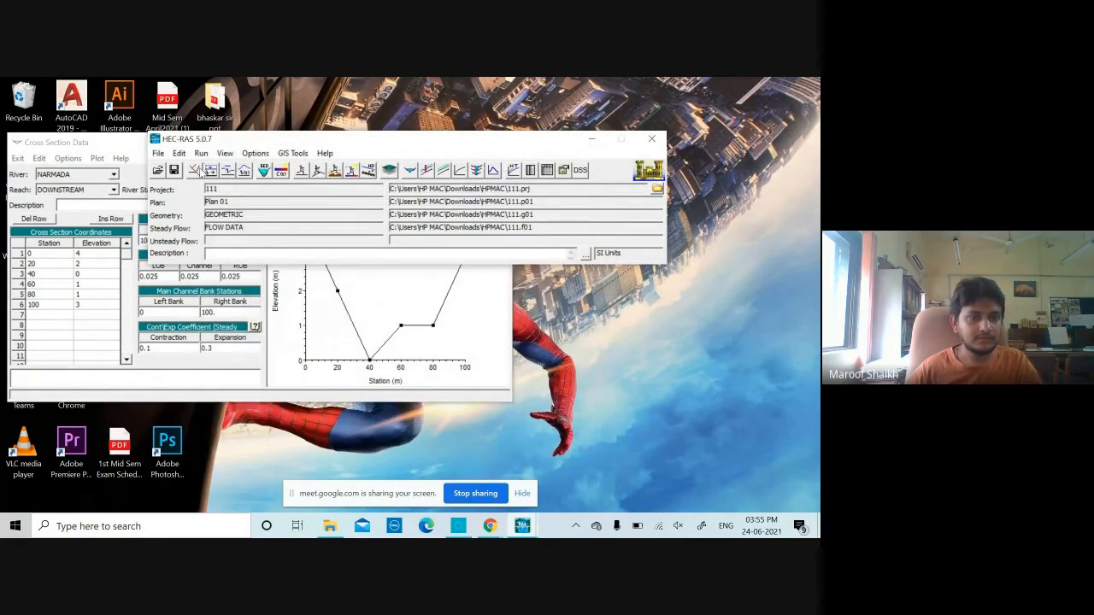
left_click(196, 170)
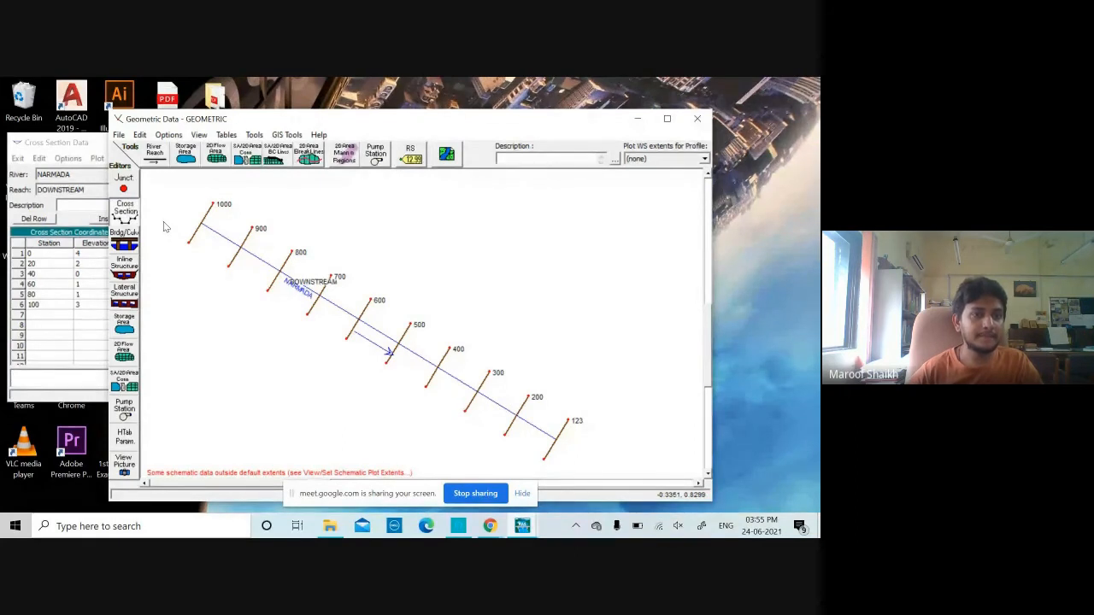
left_click(125, 209)
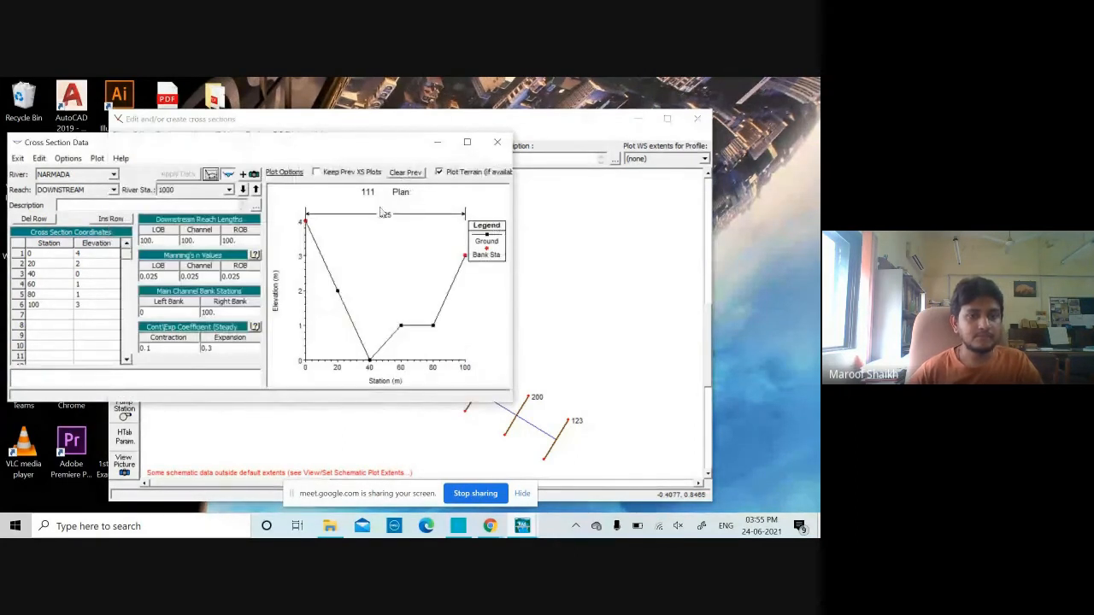
left_click(466, 142)
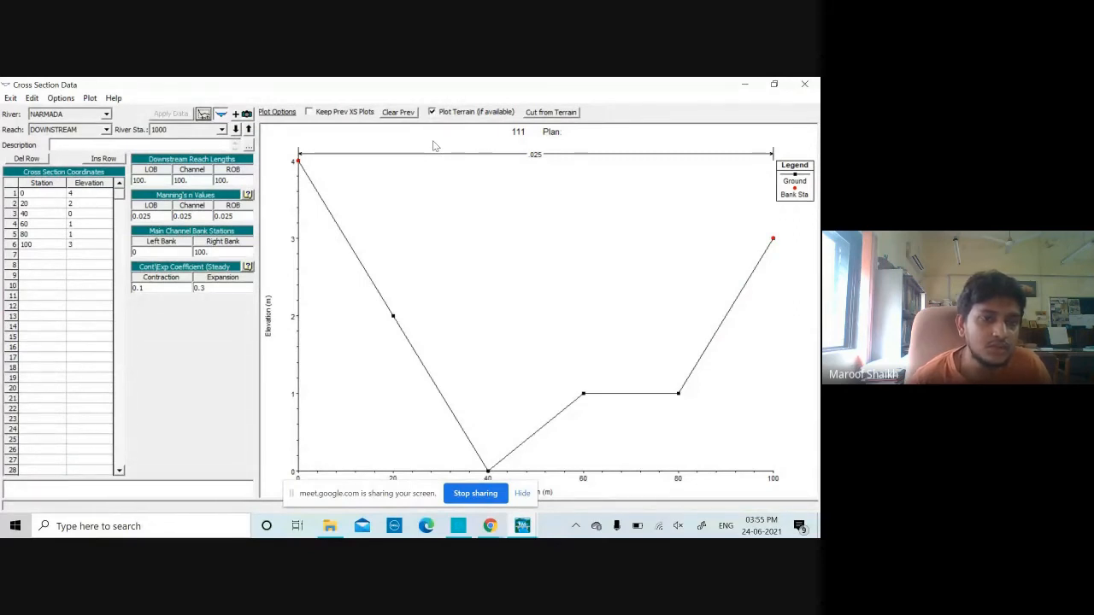
Display the cross section at river station 123 and check its downstream reach lengths.
left_click(220, 130)
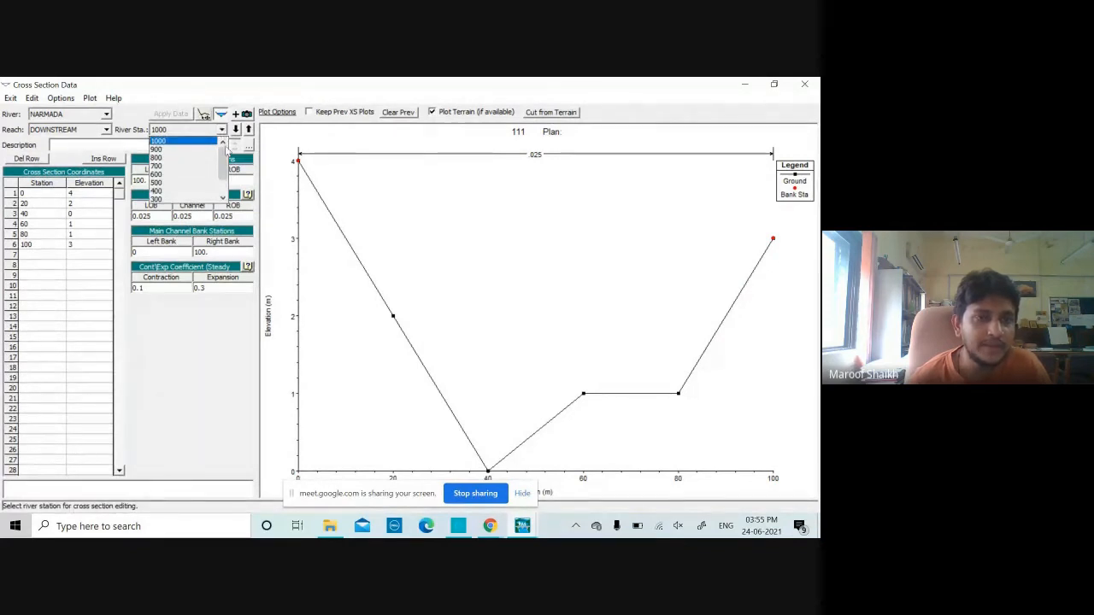
left_click_drag(229, 159, 228, 177)
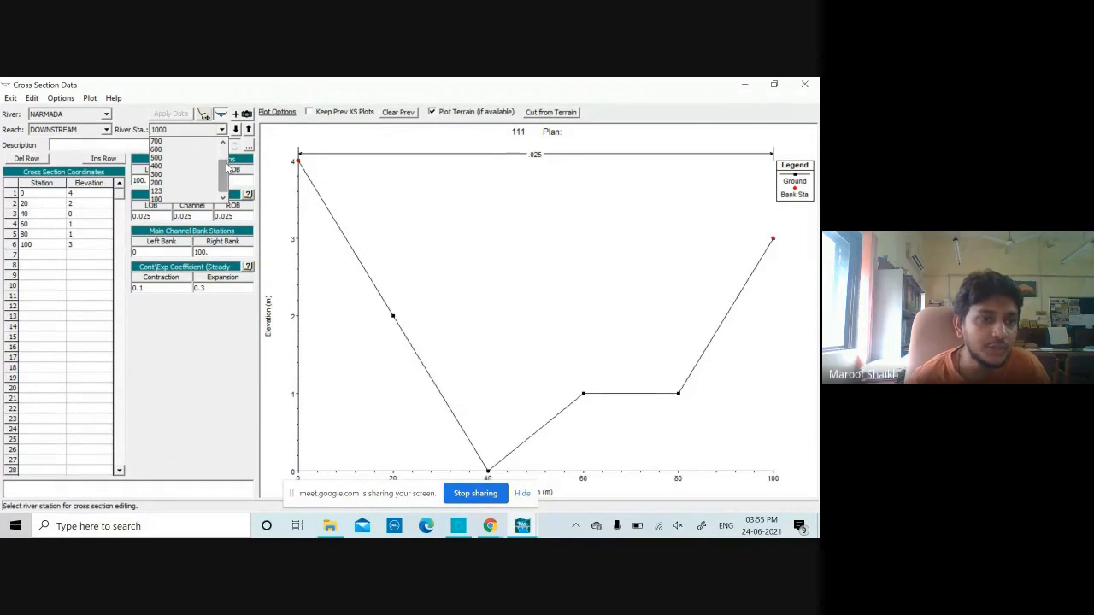
left_click(193, 191)
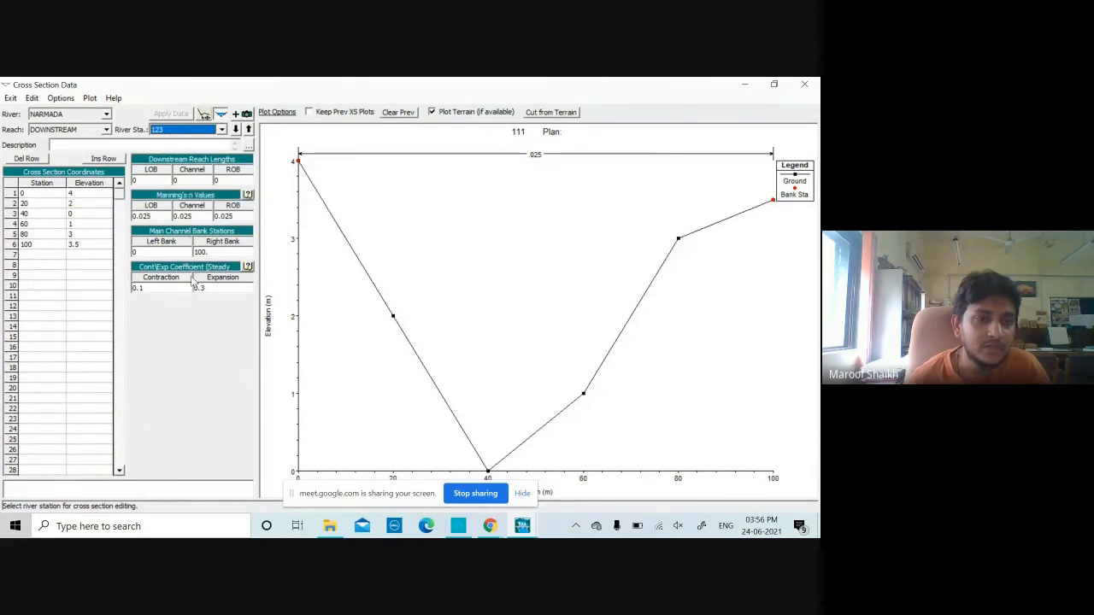
left_click(222, 129)
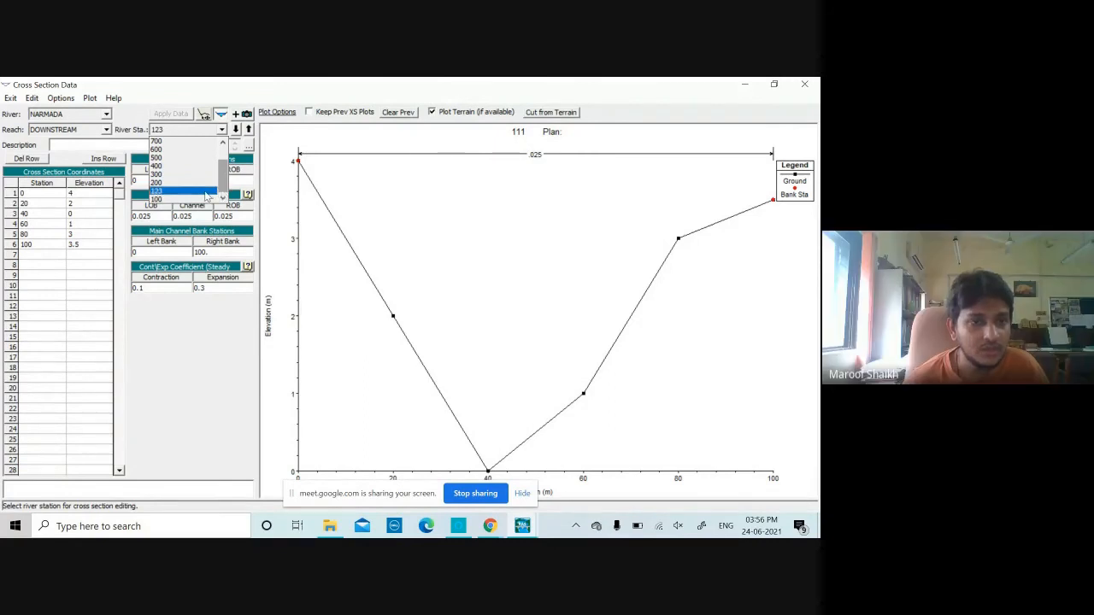
left_click(206, 192)
Set the LOB, channel and ROB downstream reach lengths of river station 100 to 0 and apply the data.
left_click(221, 129)
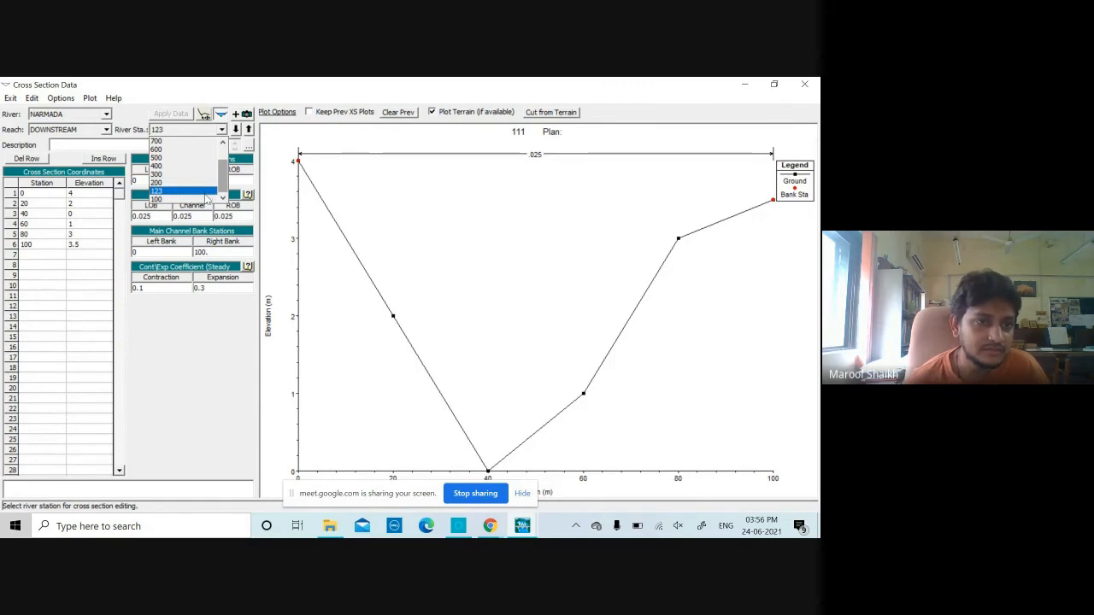
left_click(208, 200)
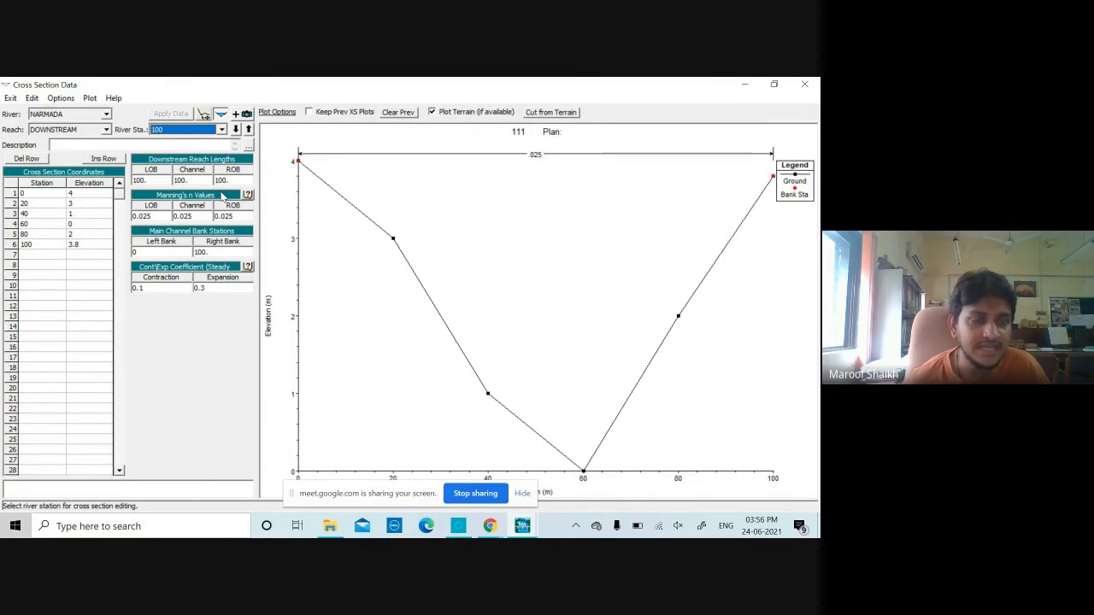
left_click(159, 179)
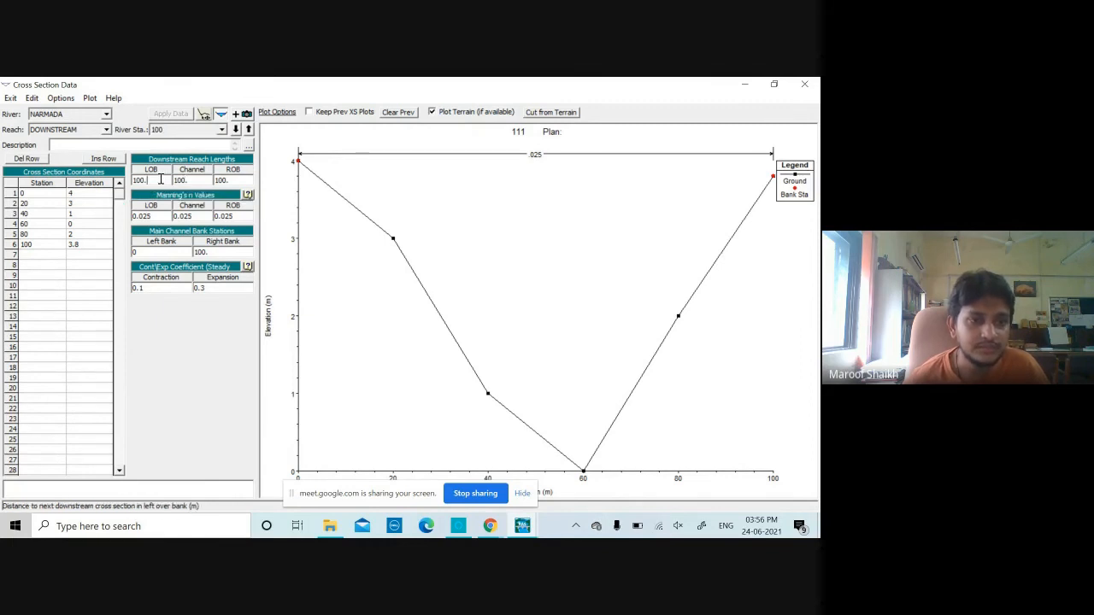
key("BackSpace")
key("BackSpace")
key("BackSpace")
key("BackSpace")
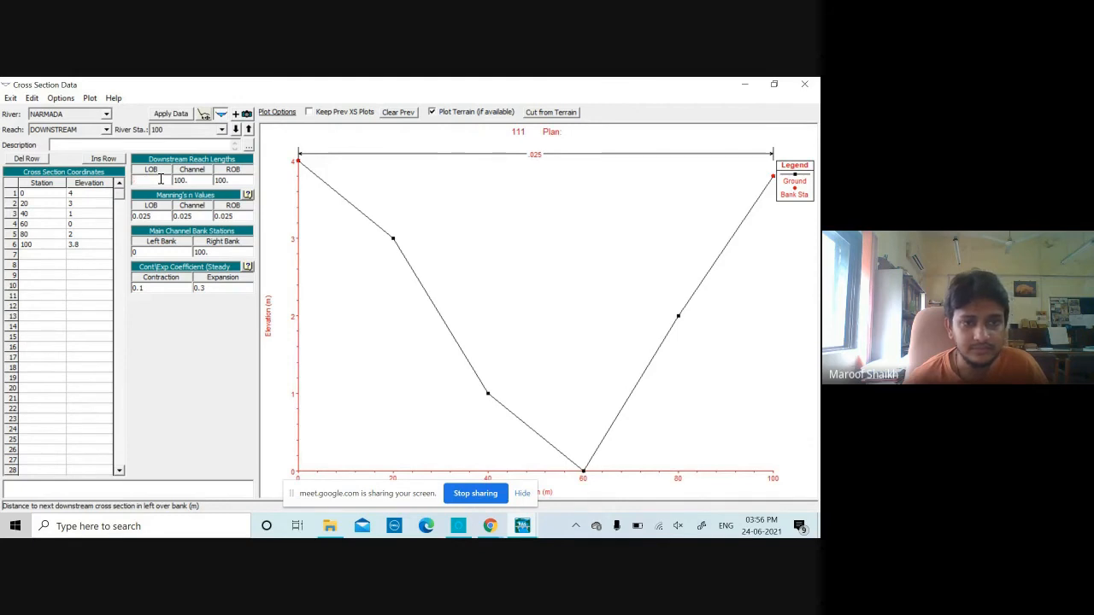
type("0")
left_click(191, 180)
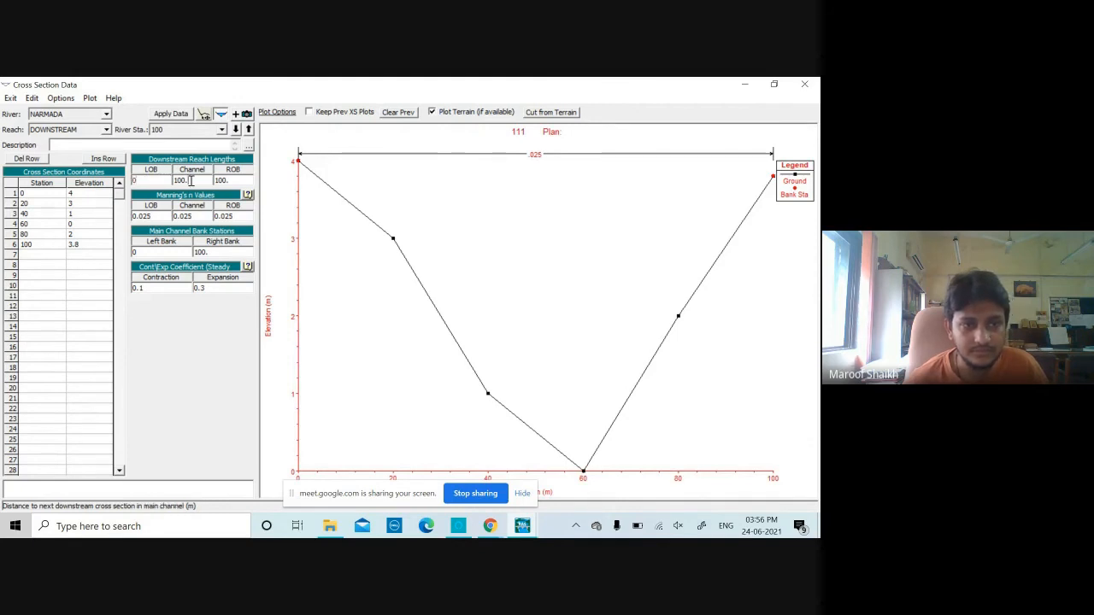
type("0")
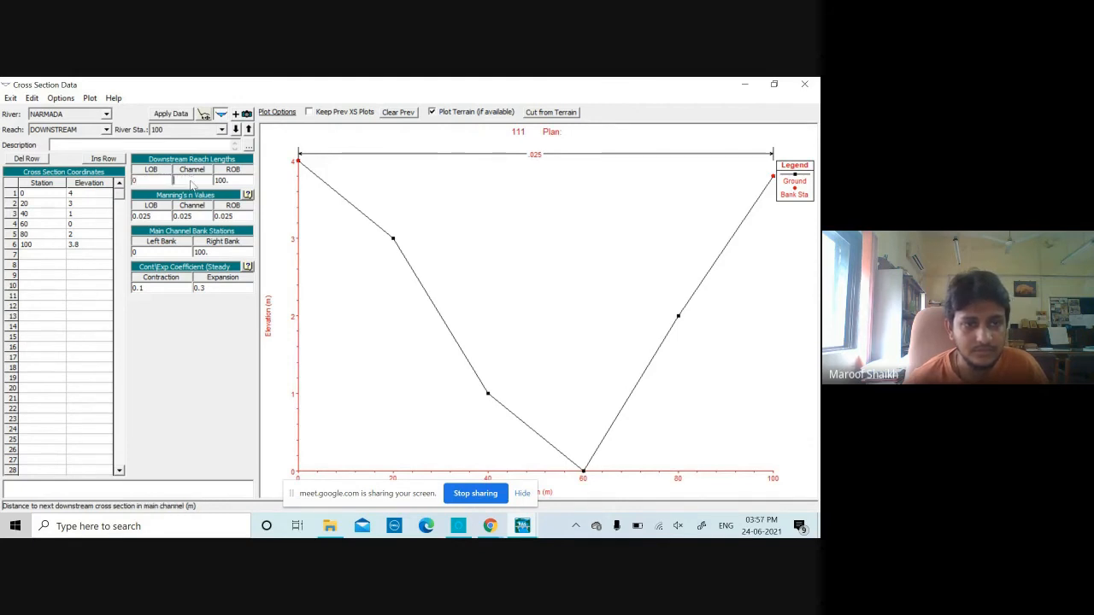
type("0")
left_click(228, 181)
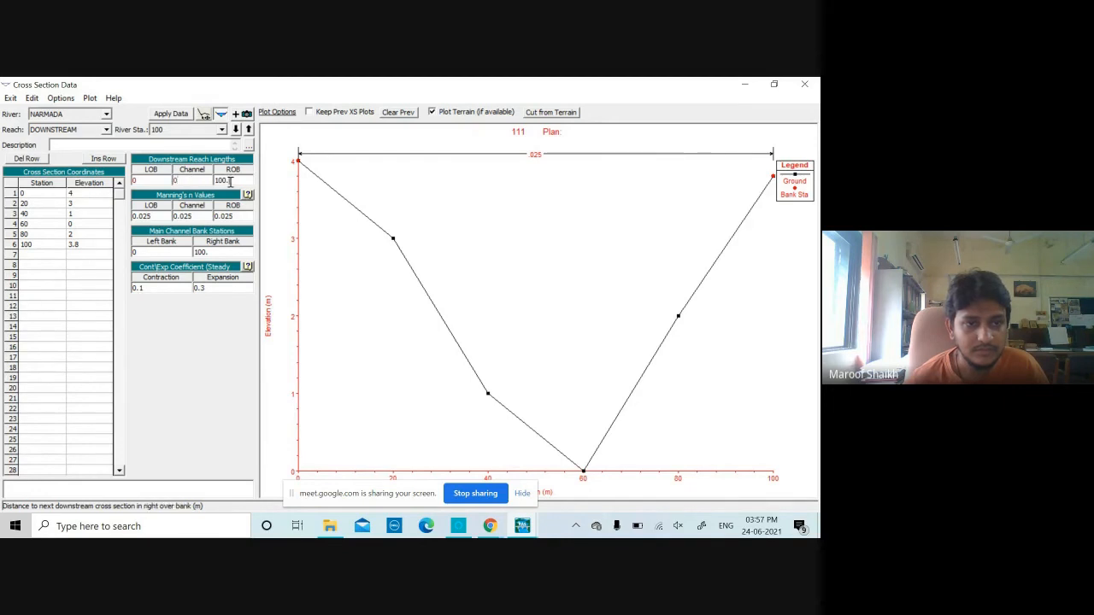
key("BackSpace")
key("BackSpace")
key("BackSpace")
type("0")
left_click(173, 117)
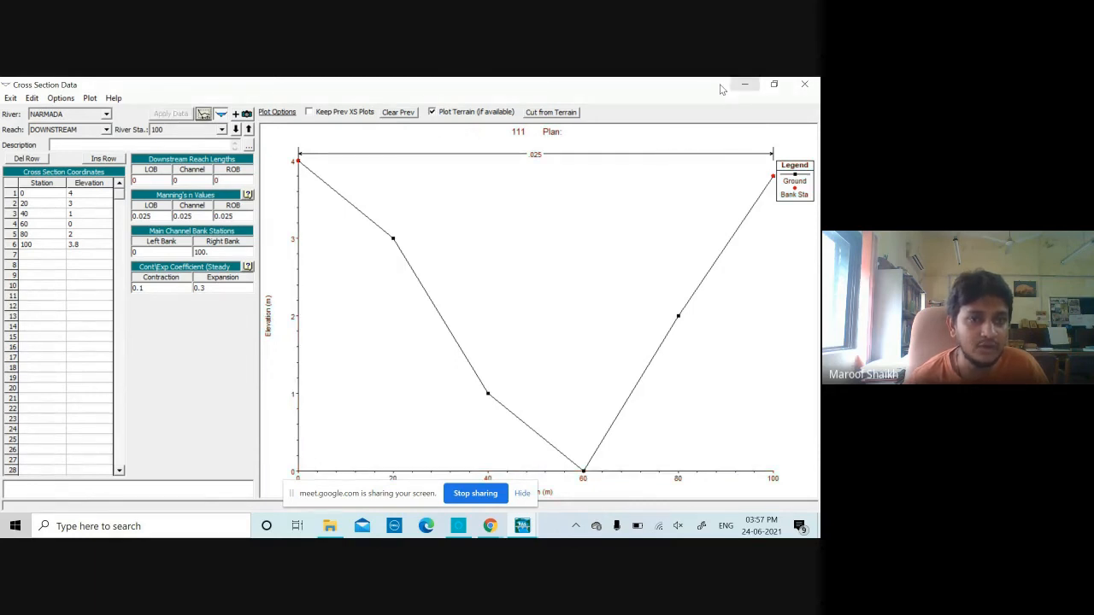
Set the LOB, channel and ROB downstream reach lengths of river station 123 to 100 and apply the data.
left_click(222, 130)
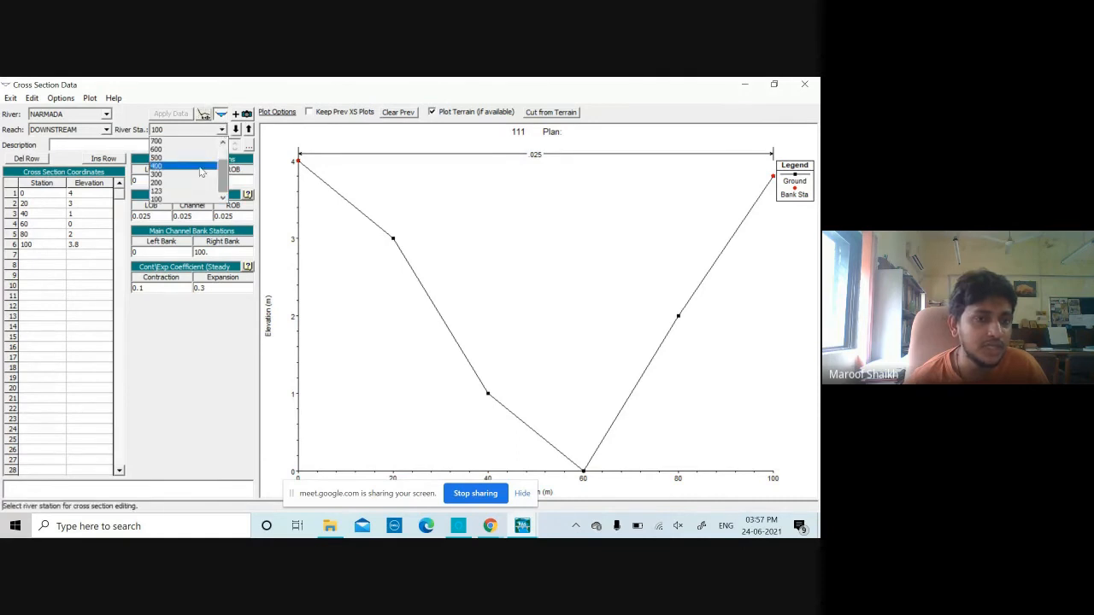
left_click(193, 181)
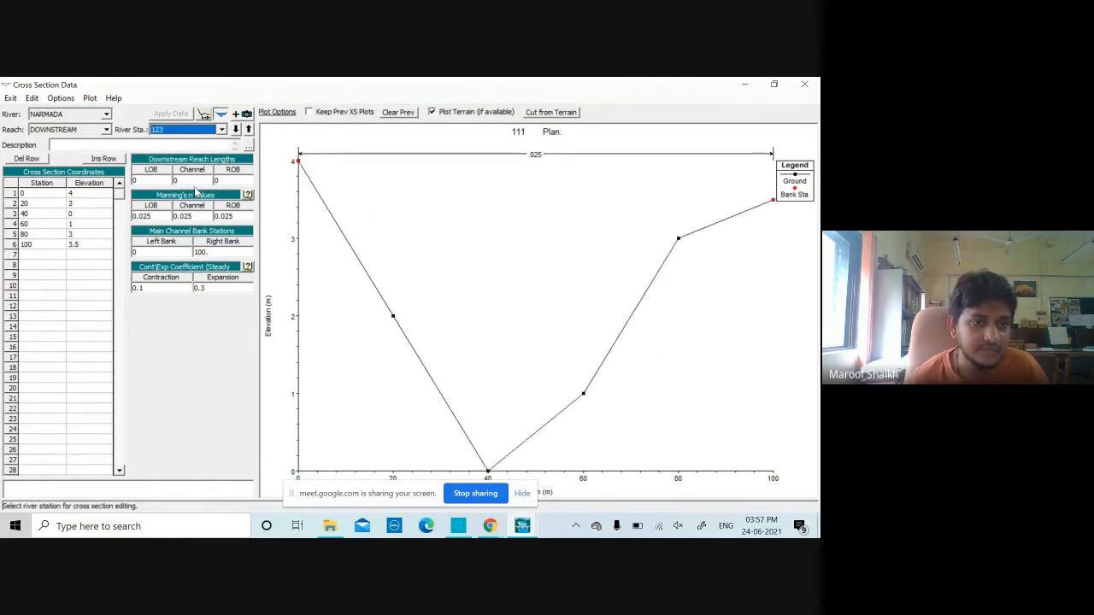
left_click(160, 181)
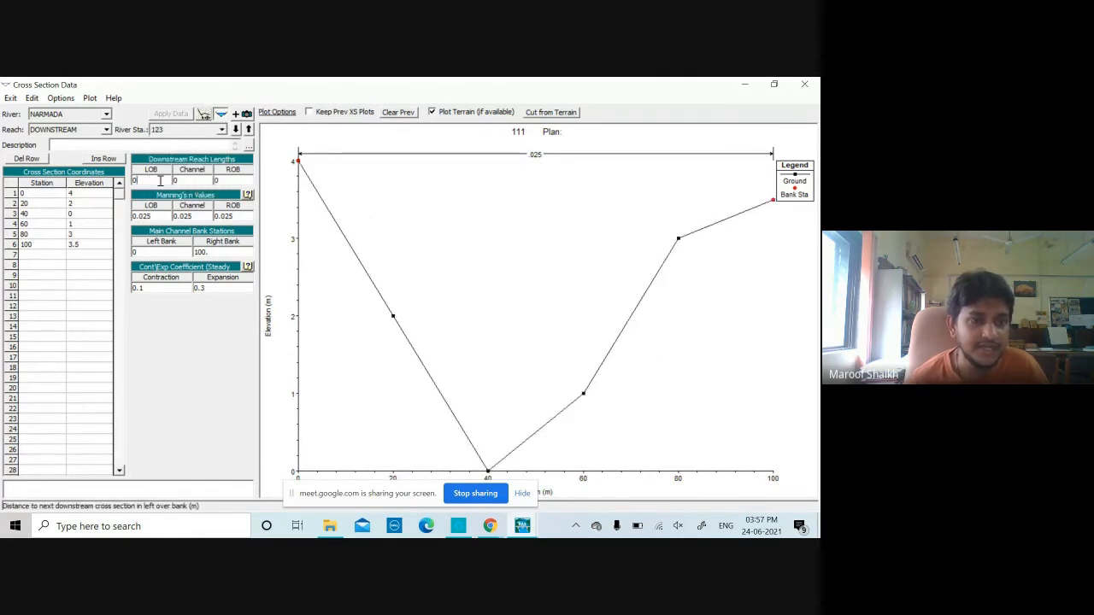
type("100")
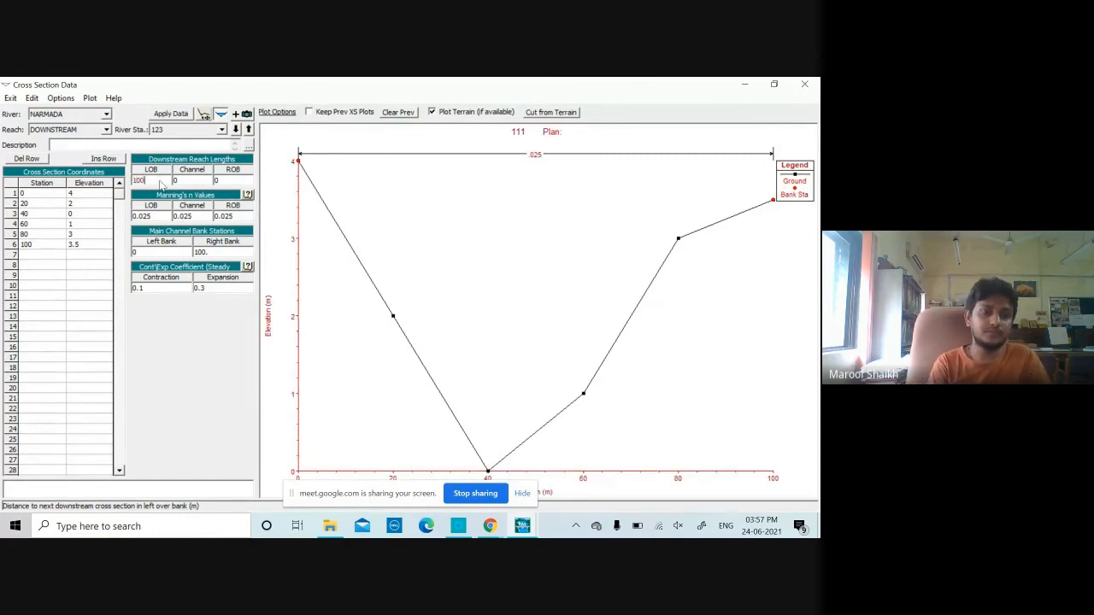
left_click(183, 182)
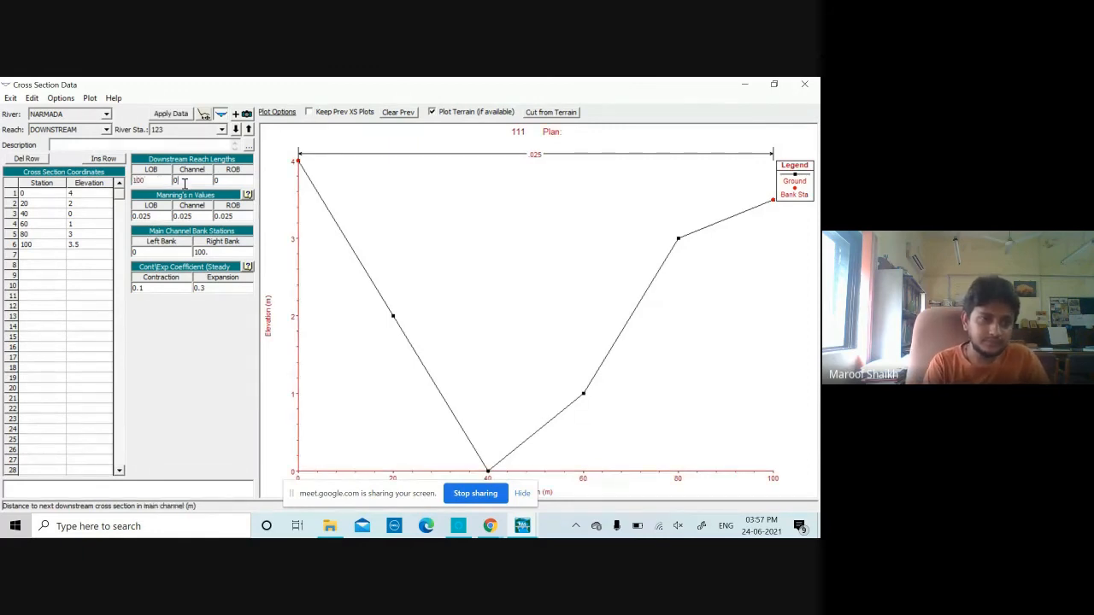
type("100")
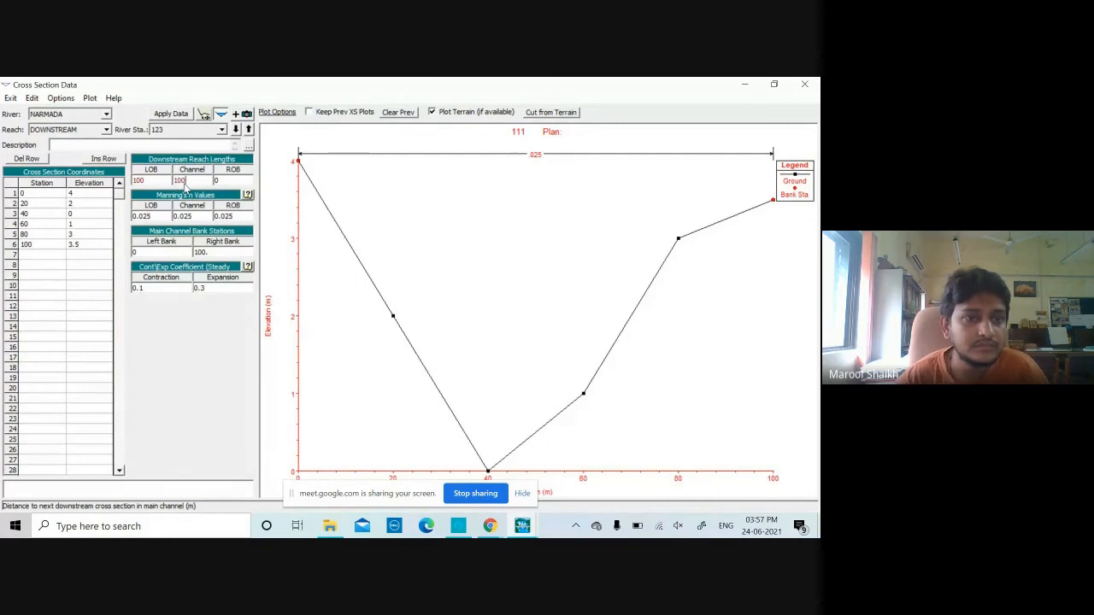
left_click(226, 180)
key("BackSpace")
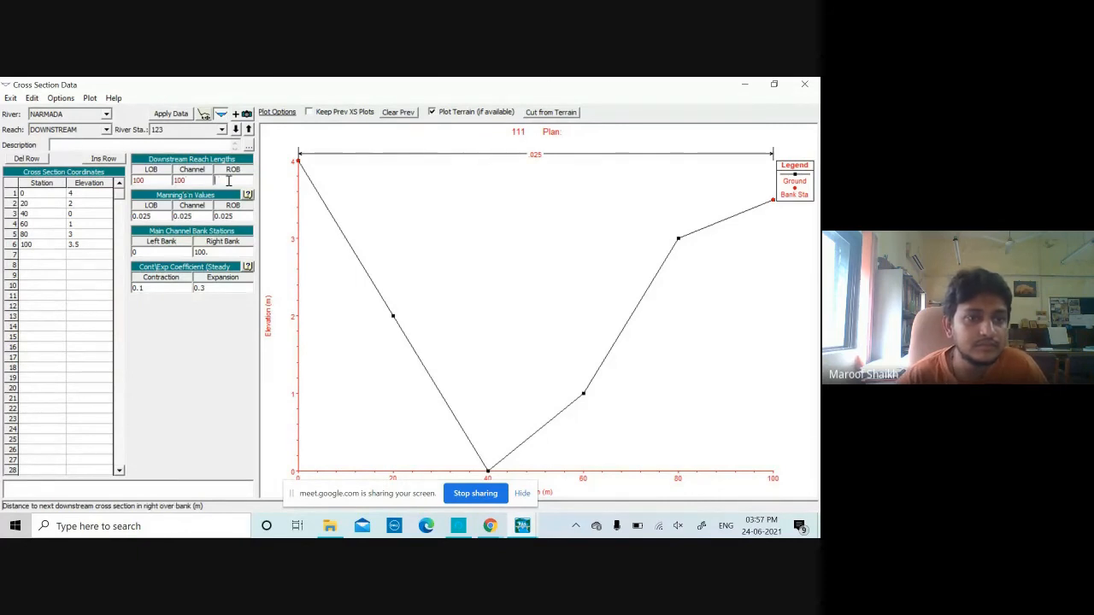
type("100")
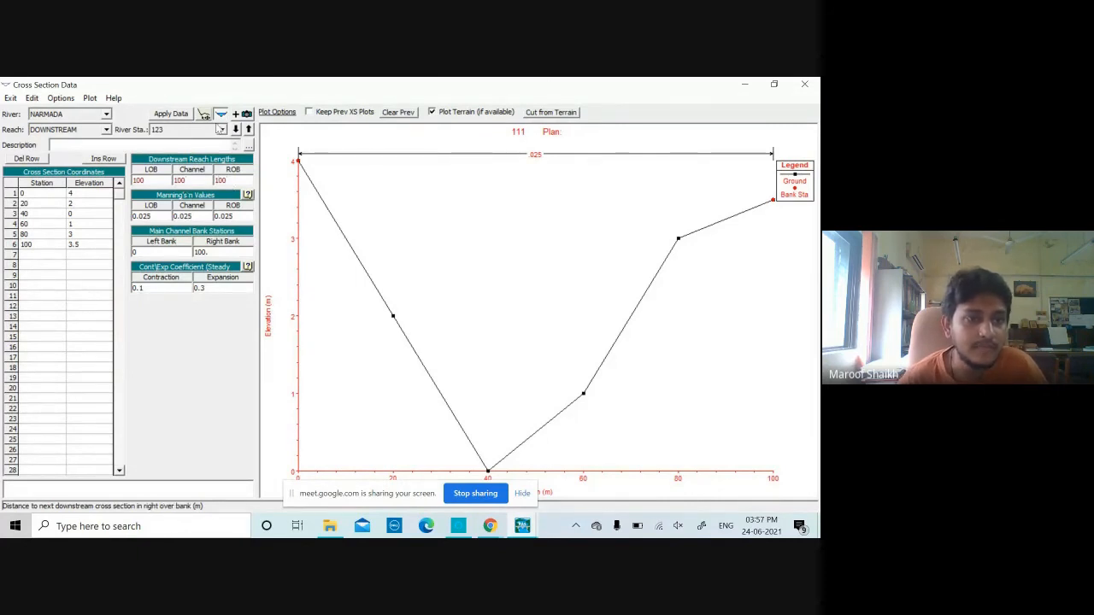
left_click(176, 115)
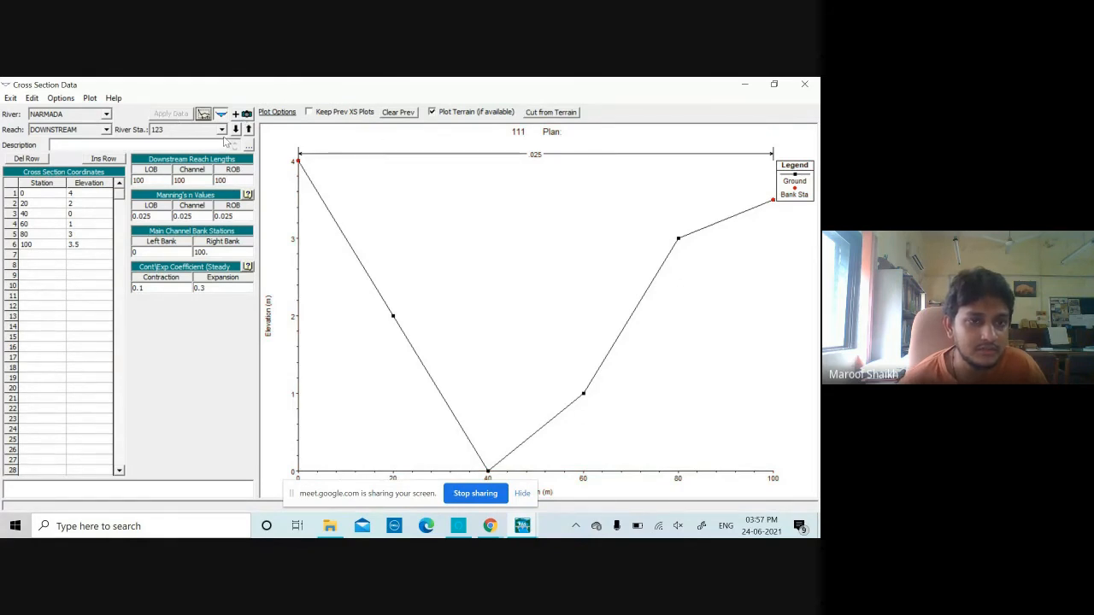
Check the cross section at river station 200 and minimize the Cross Section Data window.
left_click(221, 129)
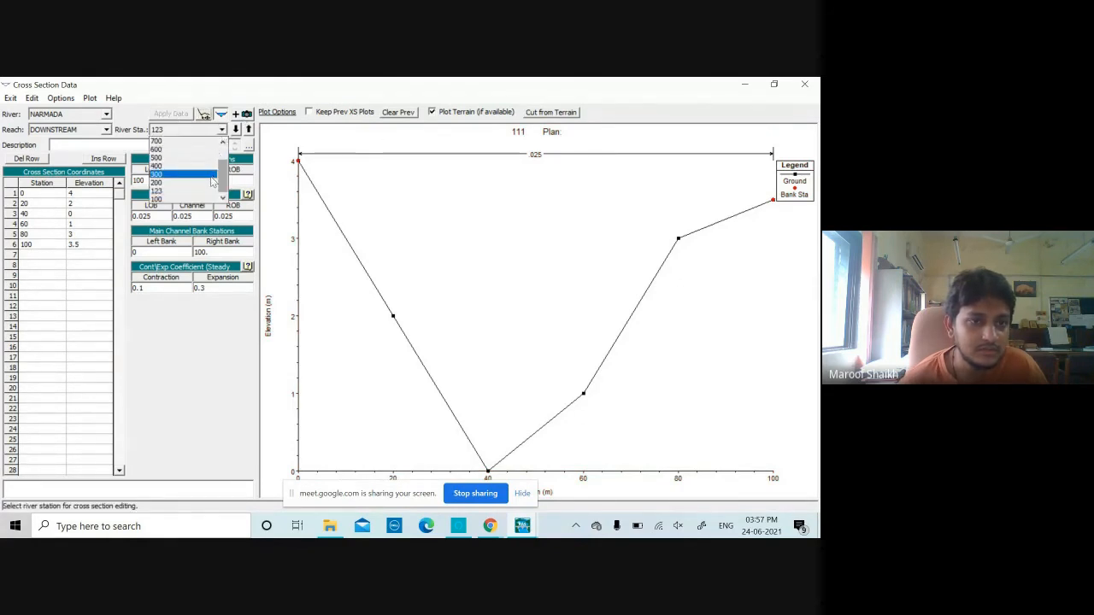
left_click(212, 183)
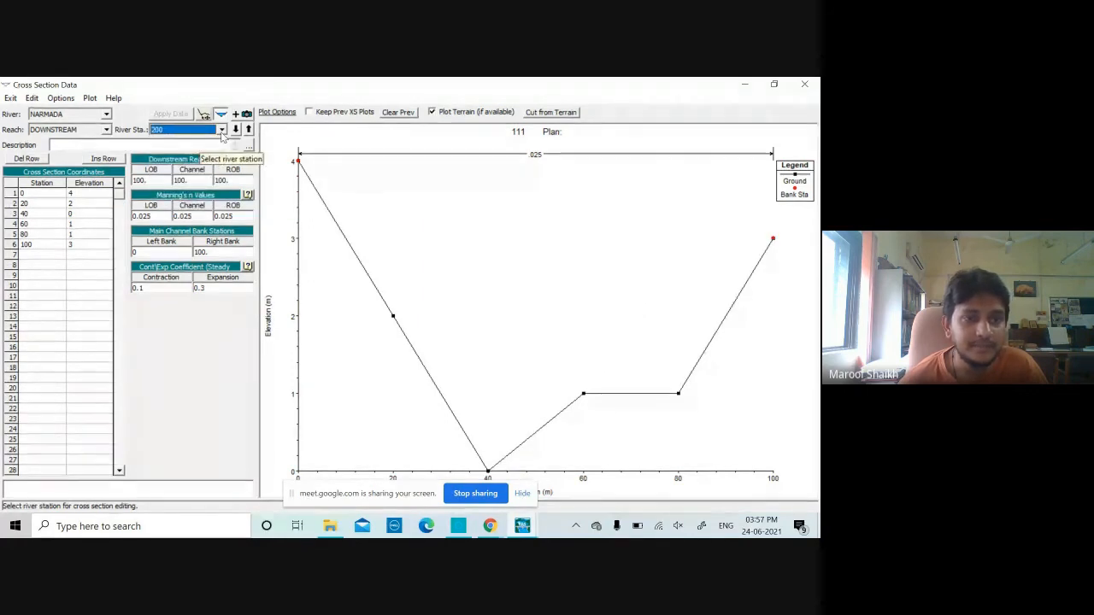
left_click(744, 84)
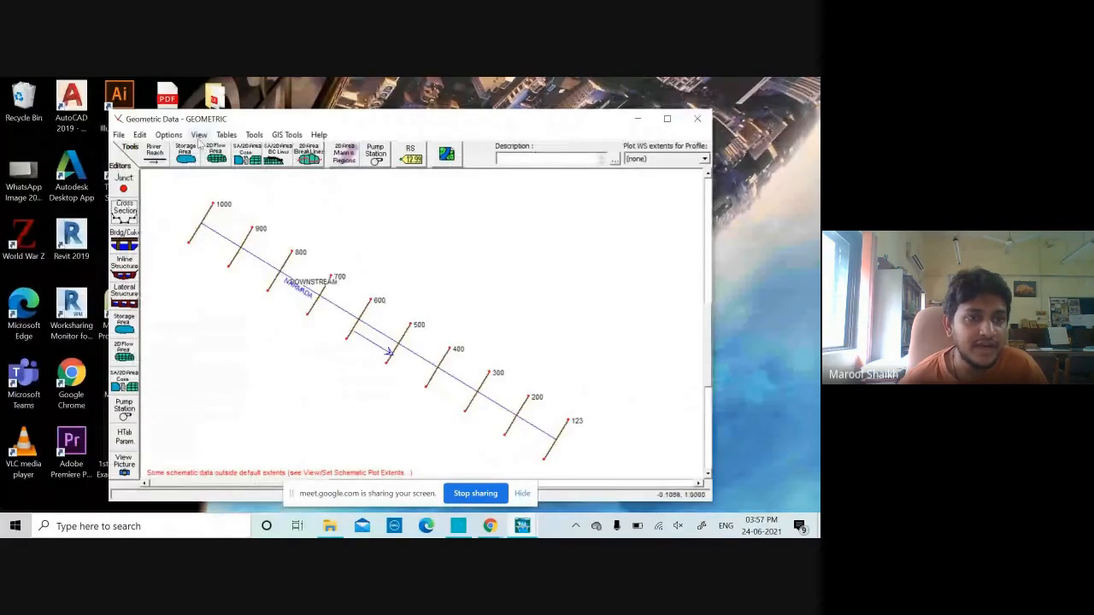
Save the geometry data, bring the main HEC-RAS window forward and save project 111.
left_click(119, 135)
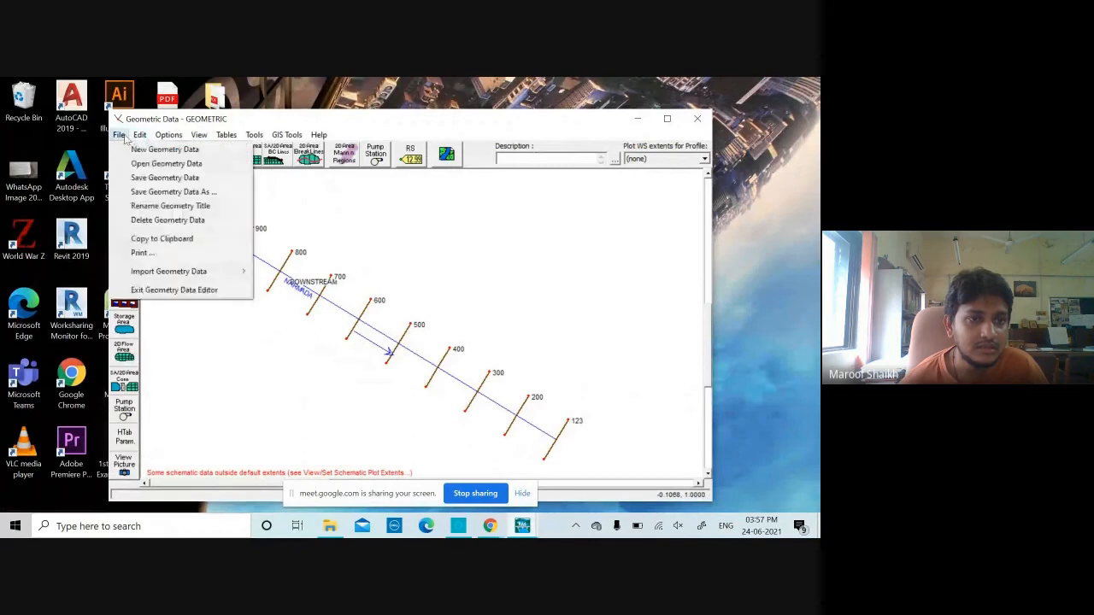
left_click(151, 178)
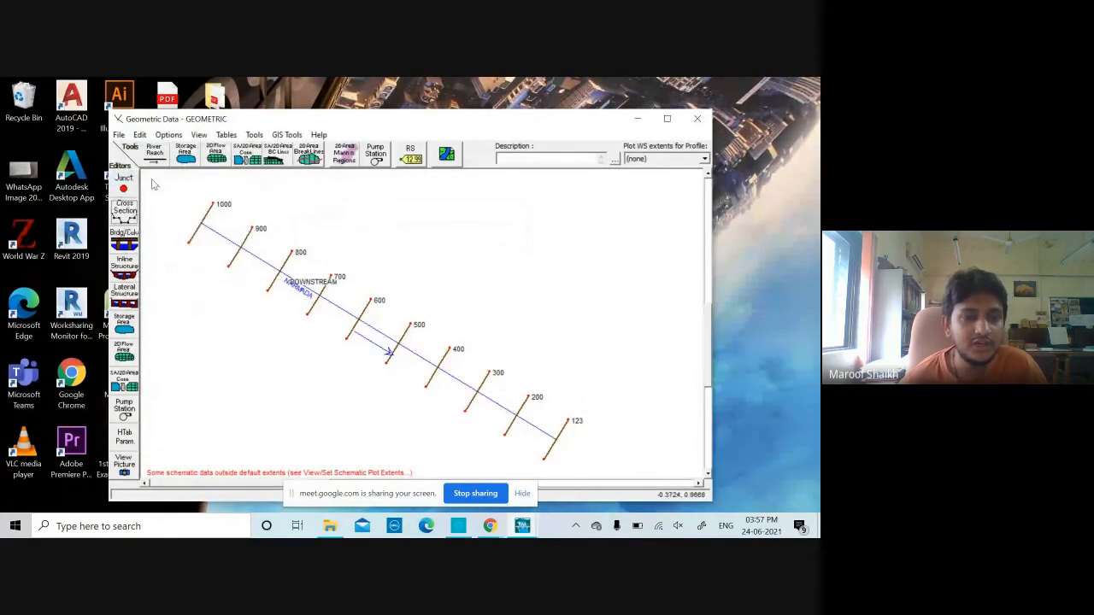
left_click(523, 528)
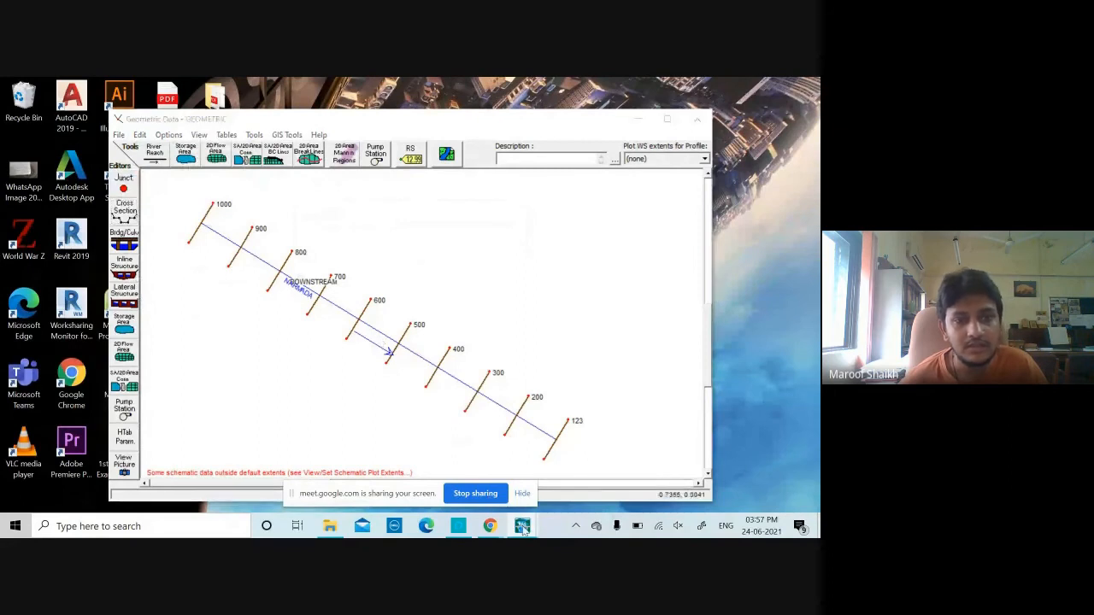
left_click(260, 461)
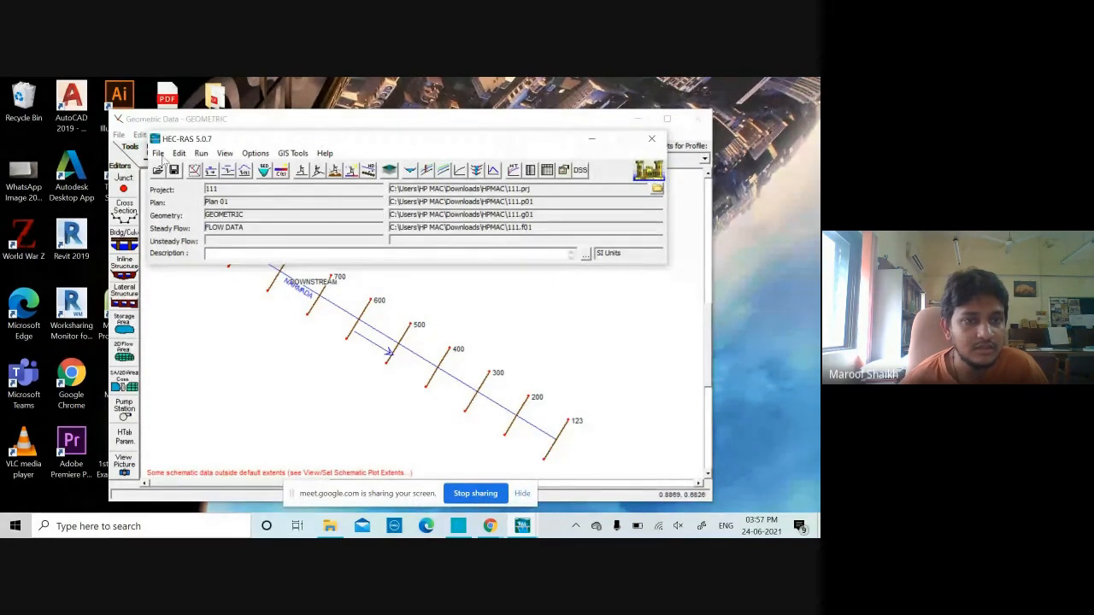
left_click(158, 154)
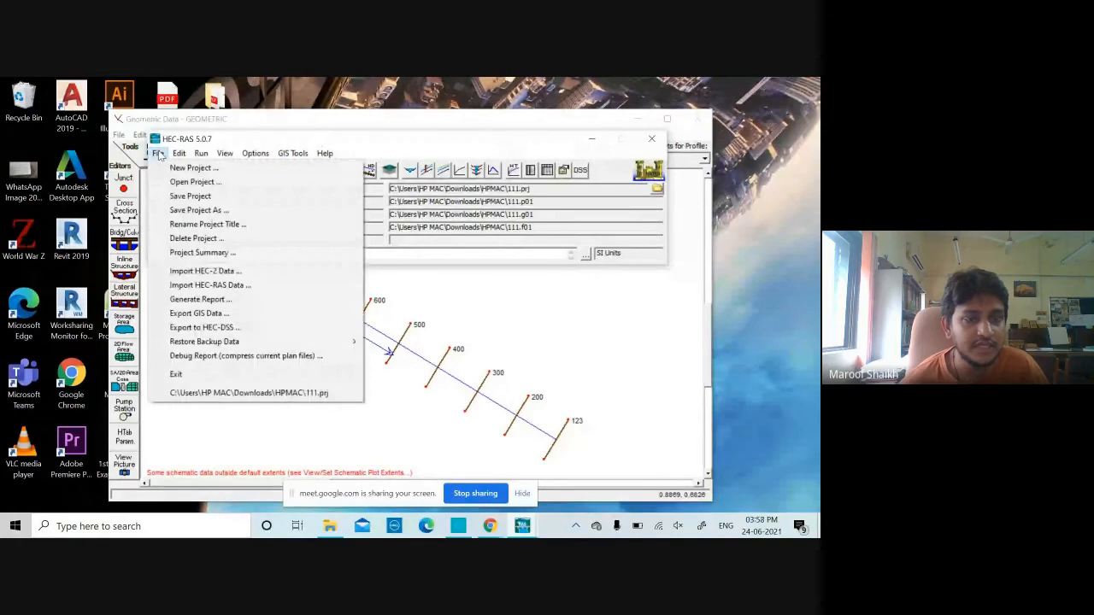
left_click(189, 196)
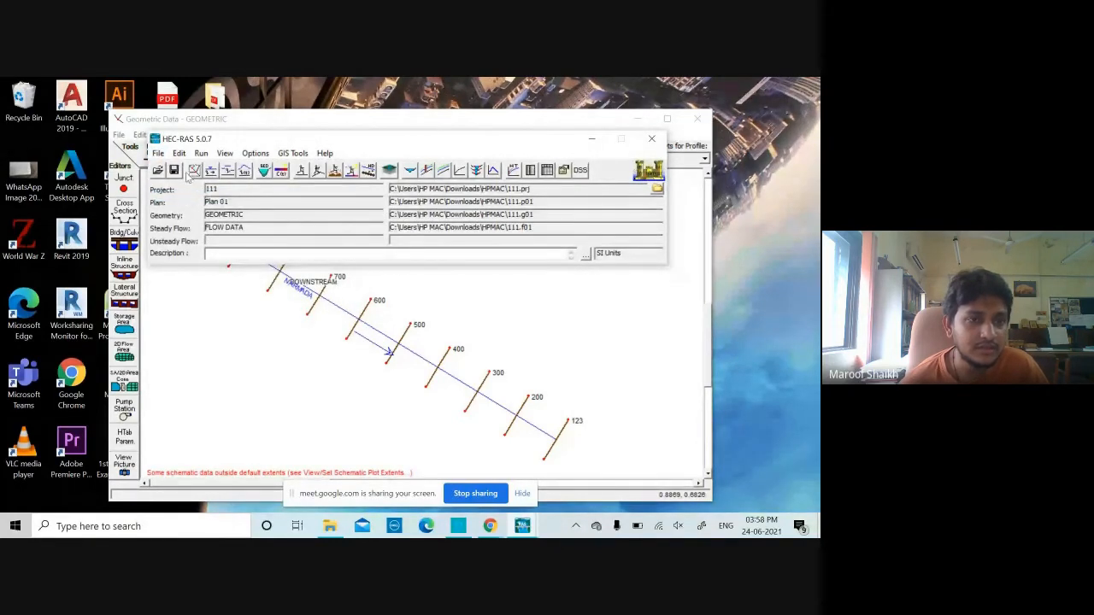
Compute the steady flow analysis of Plan 01 using geometry file GEOMETRIC, steady flow file FLOW DATA and the subcritical flow regime.
left_click(201, 154)
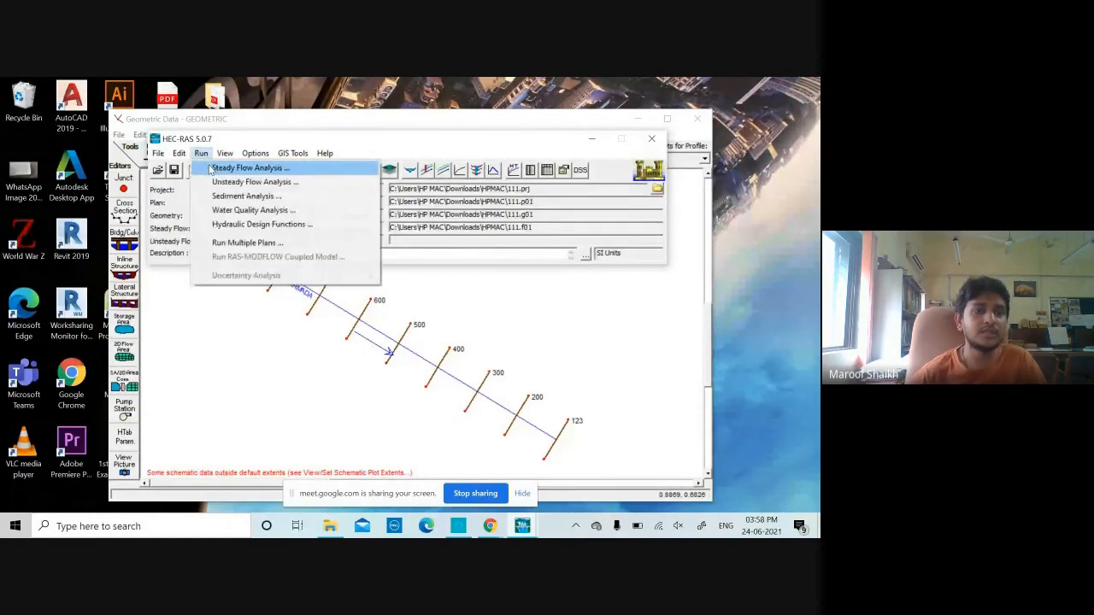
left_click(208, 169)
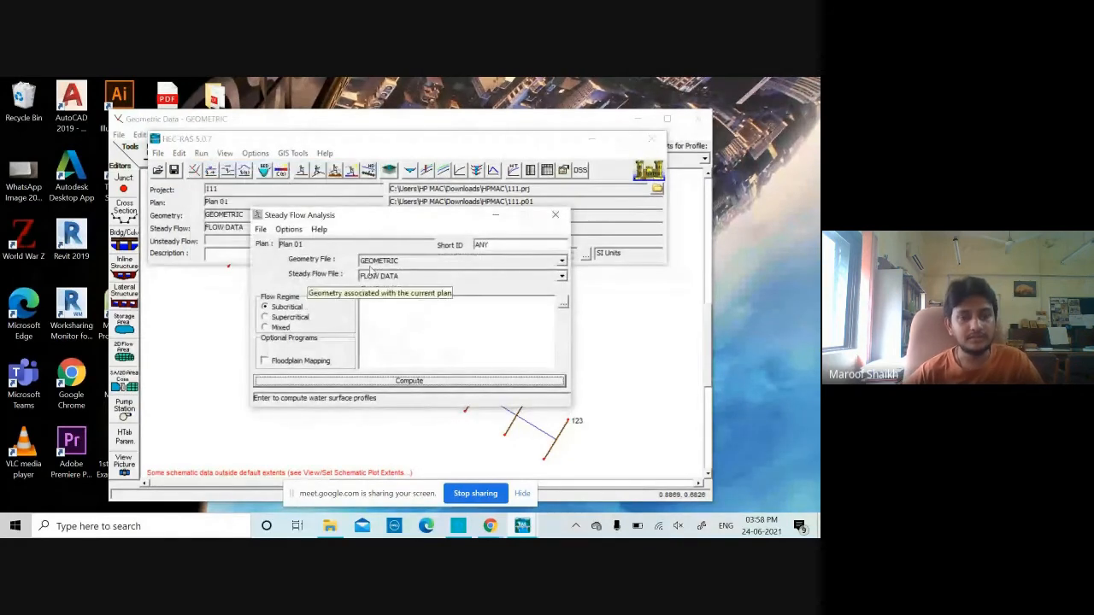
left_click(396, 382)
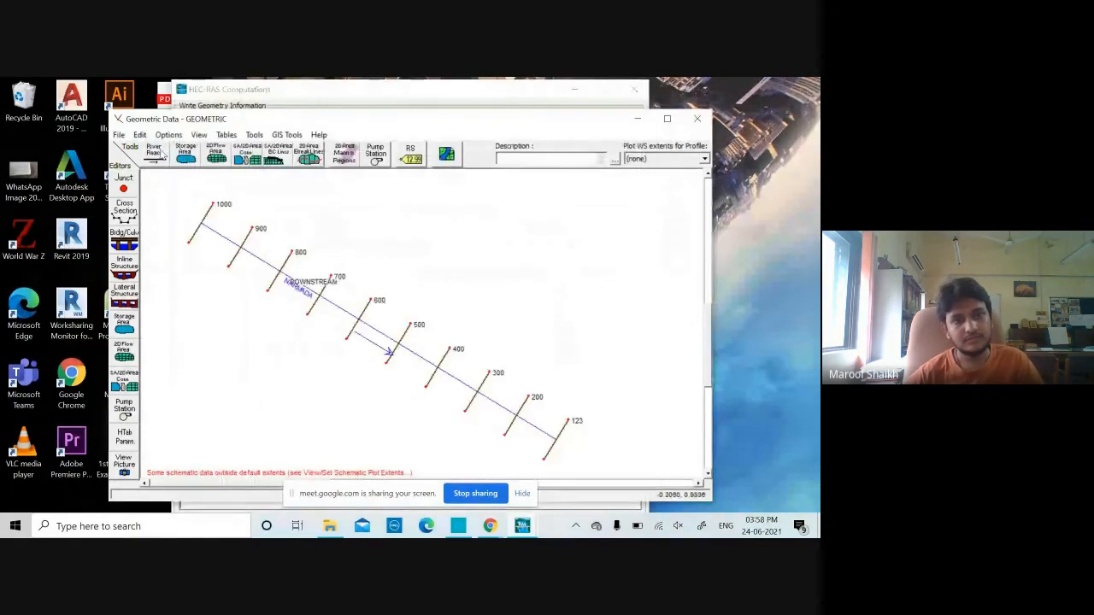
left_click(169, 136)
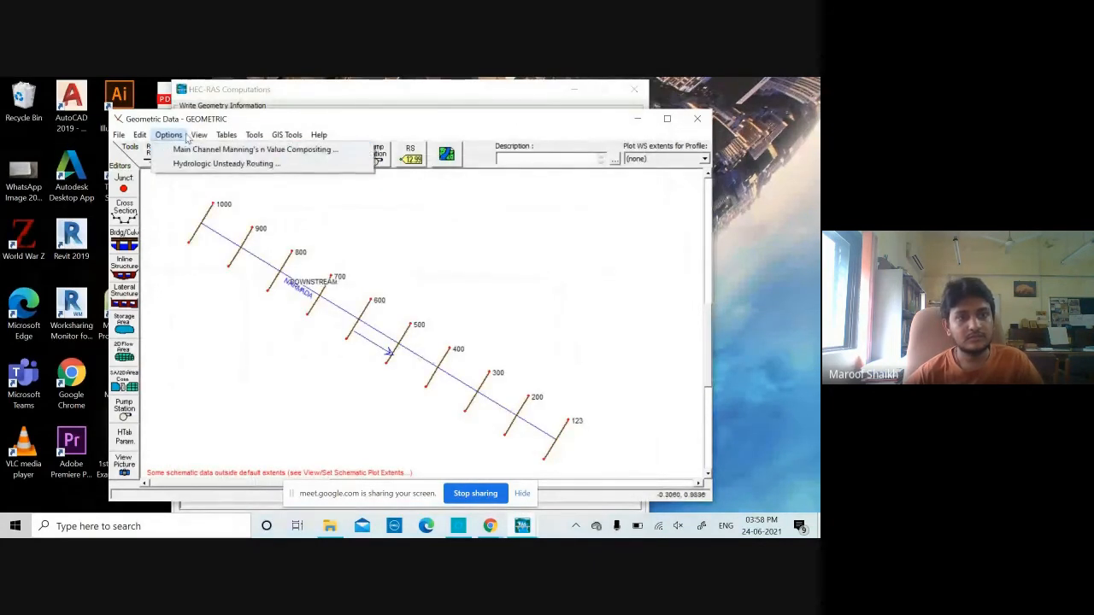
left_click(161, 136)
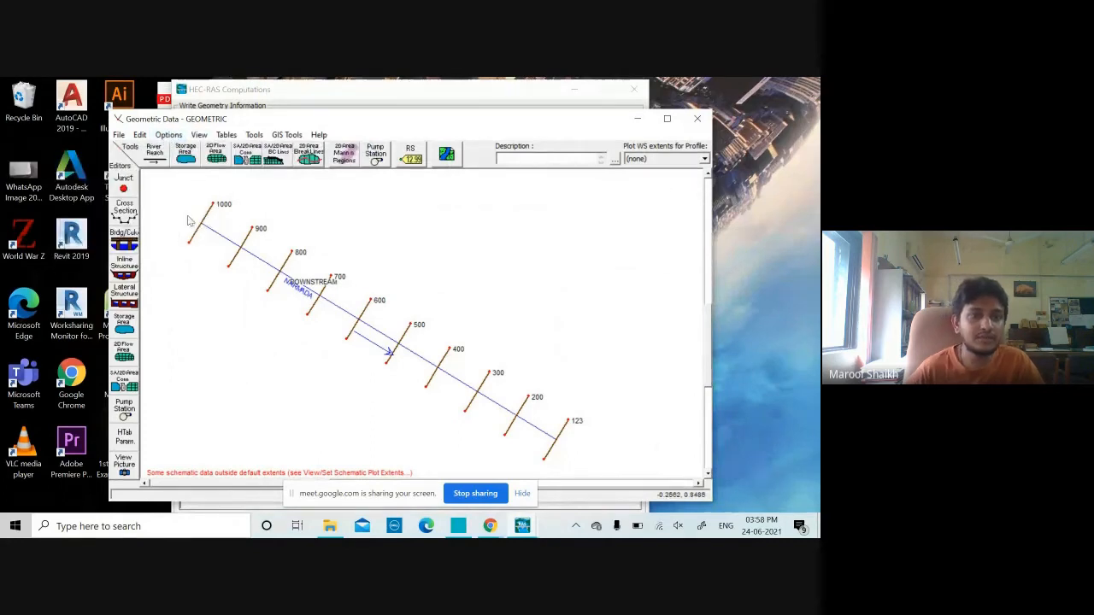
Bring the finished computations window forward, review the steady flow computation messages and minimize the window.
left_click(523, 530)
mouse_move(576, 489)
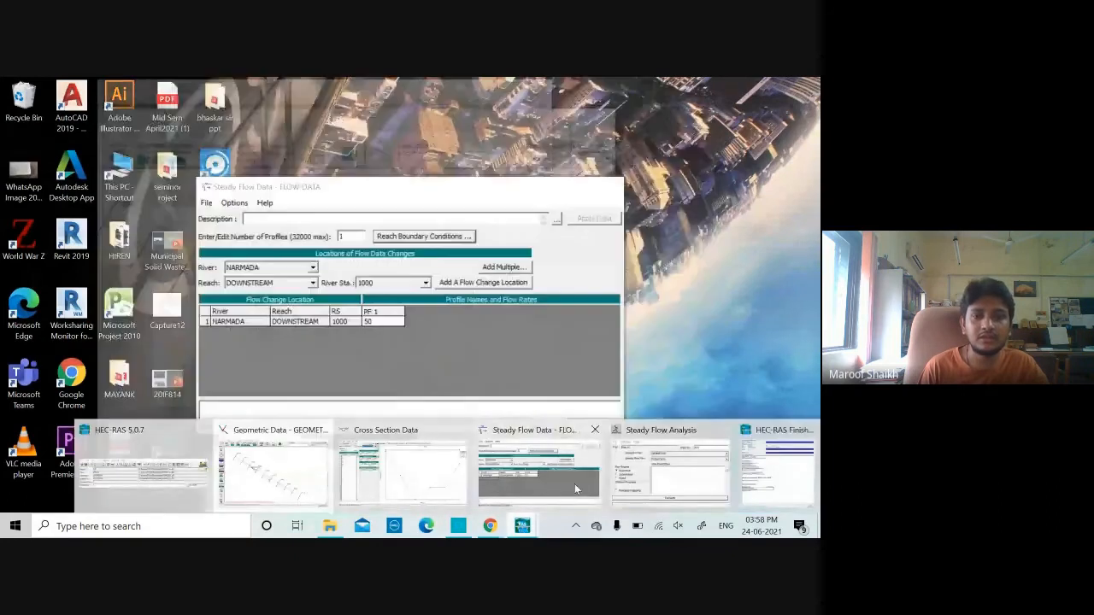
left_click(766, 479)
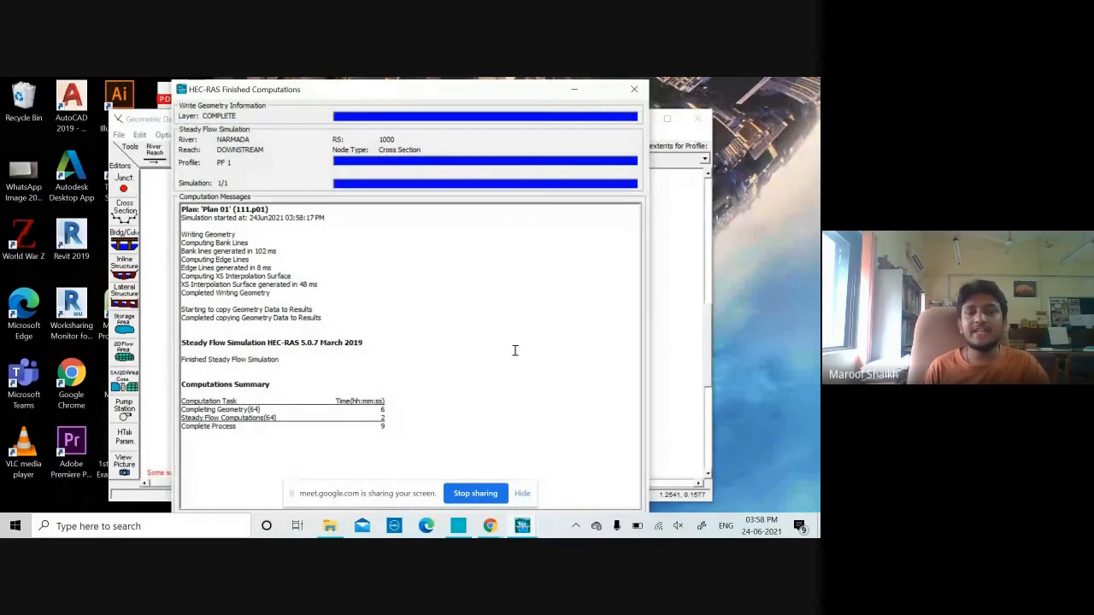
left_click(575, 90)
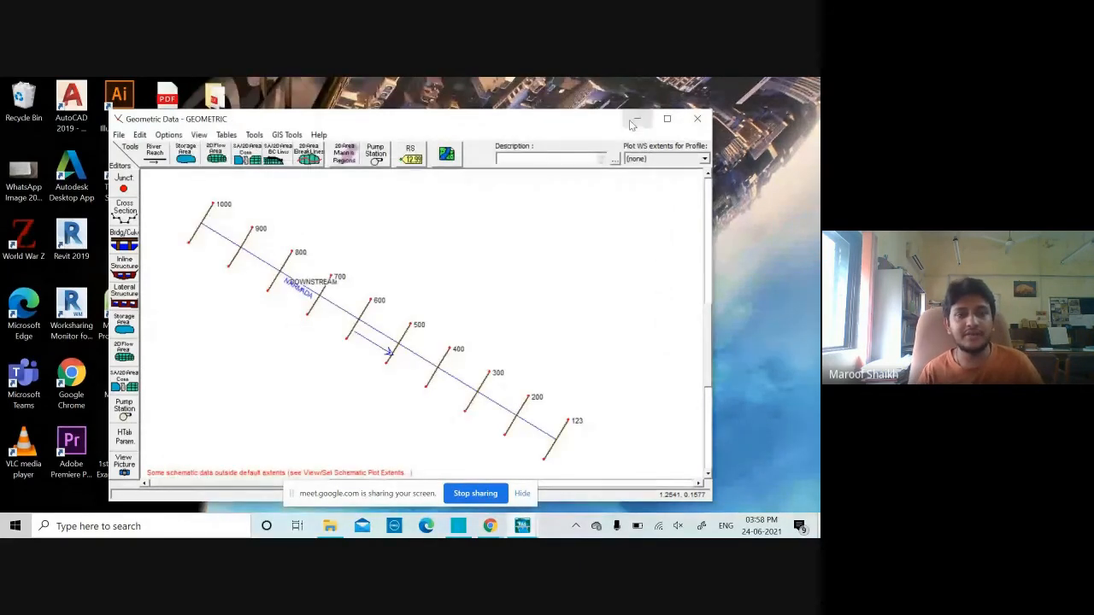
Switch to the Google Meet call in Chrome.
left_click(492, 528)
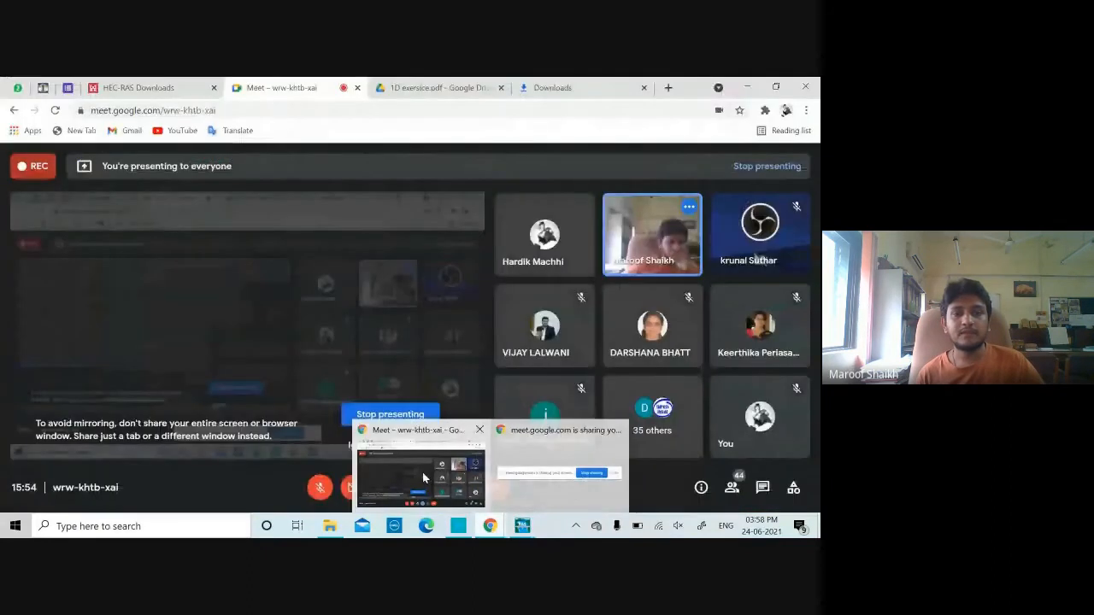
left_click(422, 477)
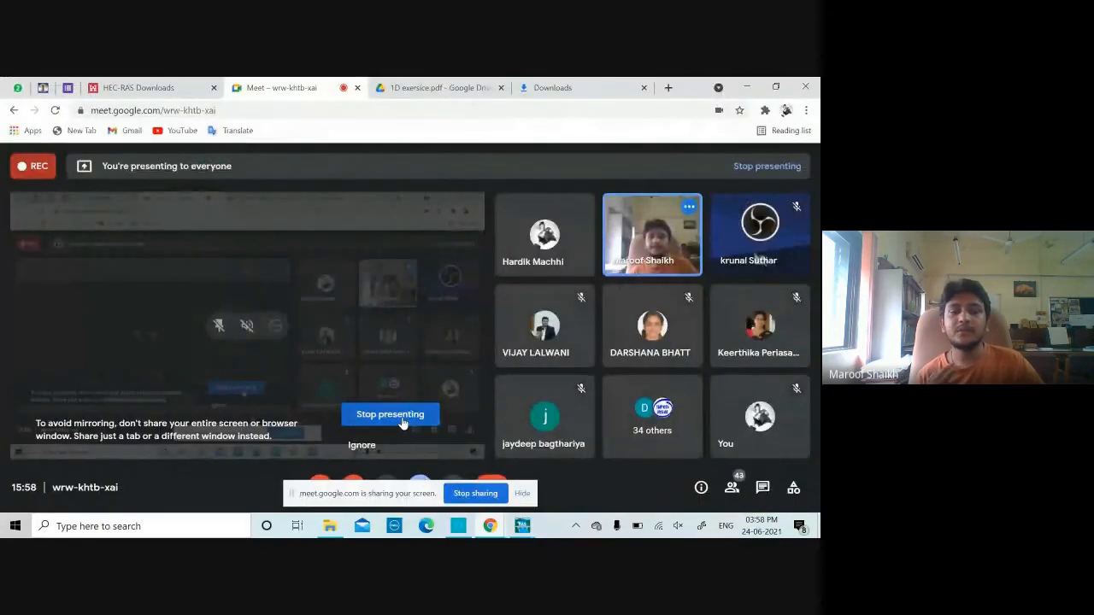